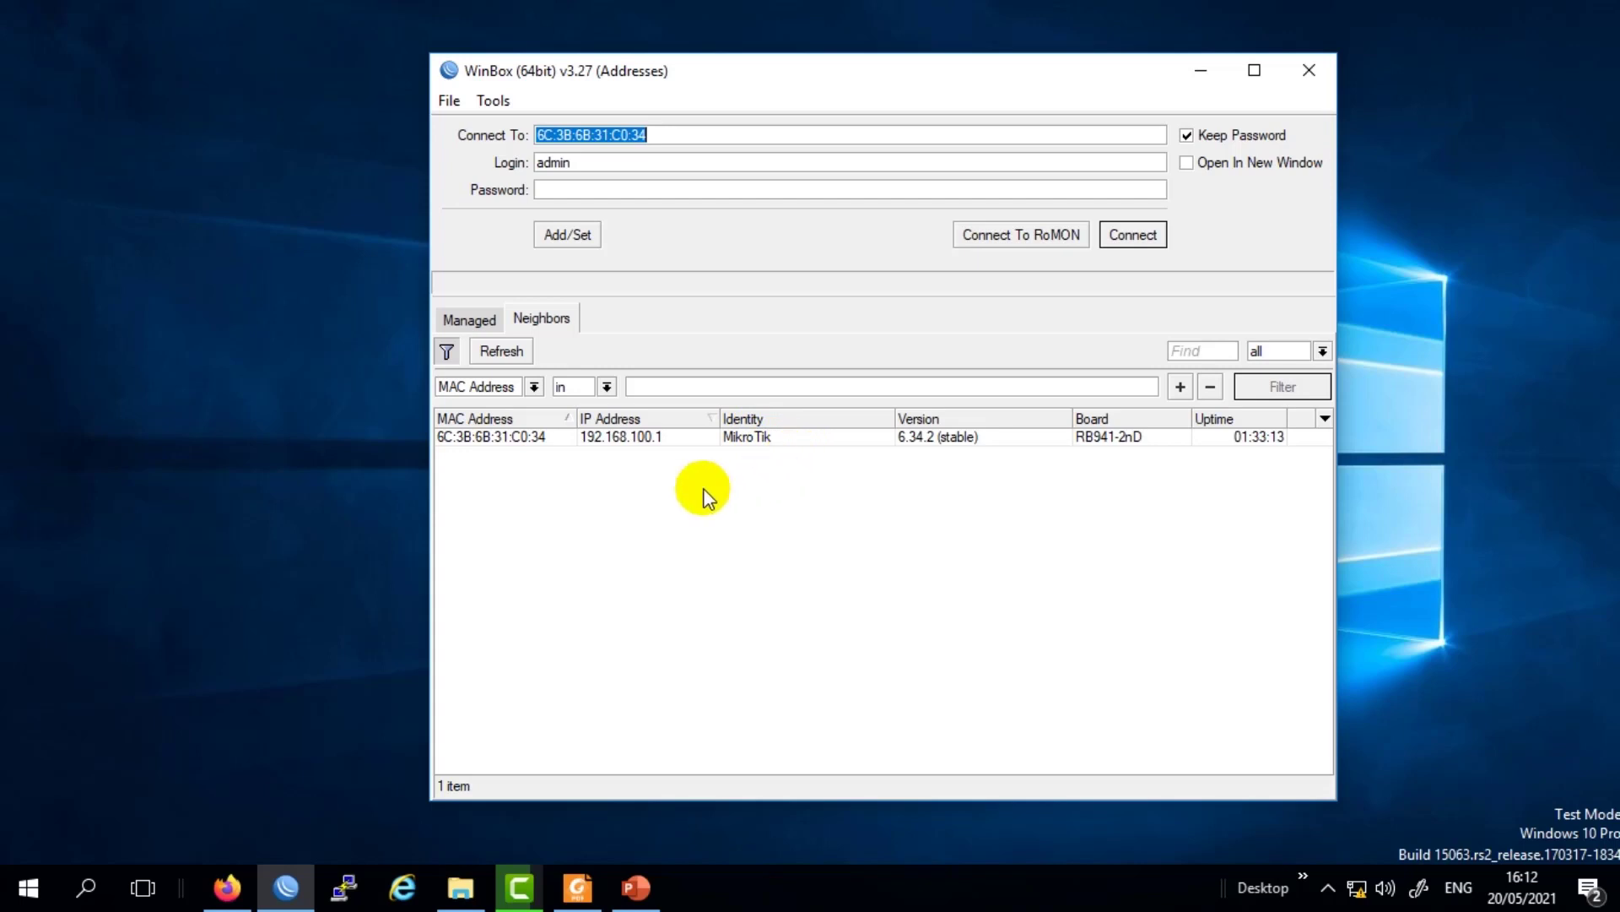
# Connect to the hAP lite router from Neighbors using its MAC address 6C:3B:6B:31:C0:34.
pyautogui.click(742, 438)
pyautogui.click(716, 438)
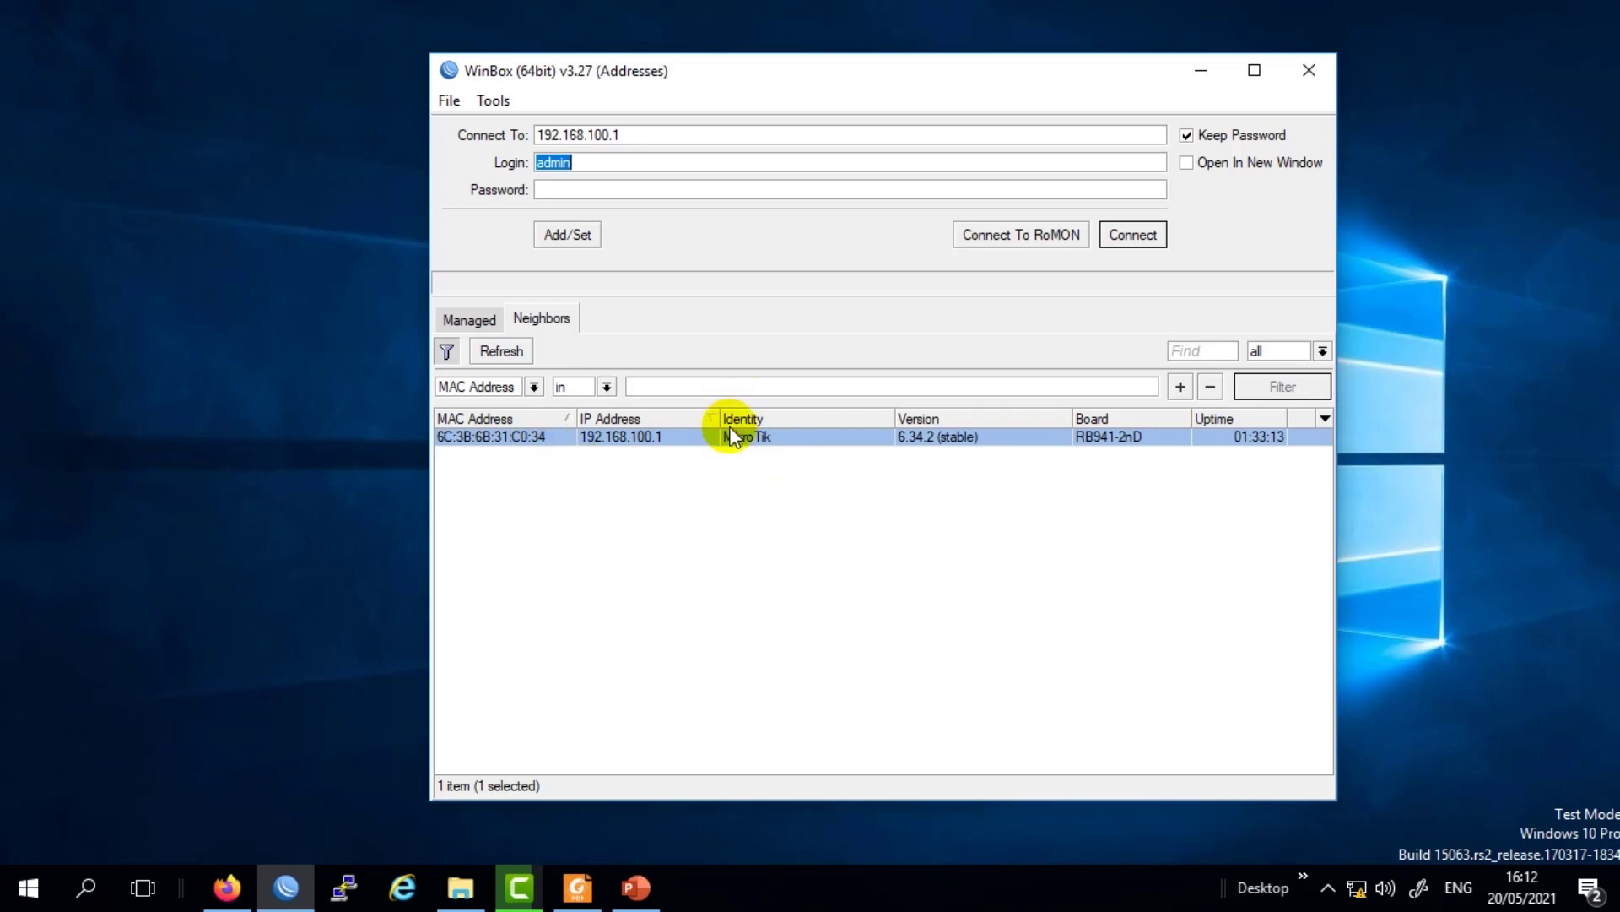
pyautogui.click(509, 441)
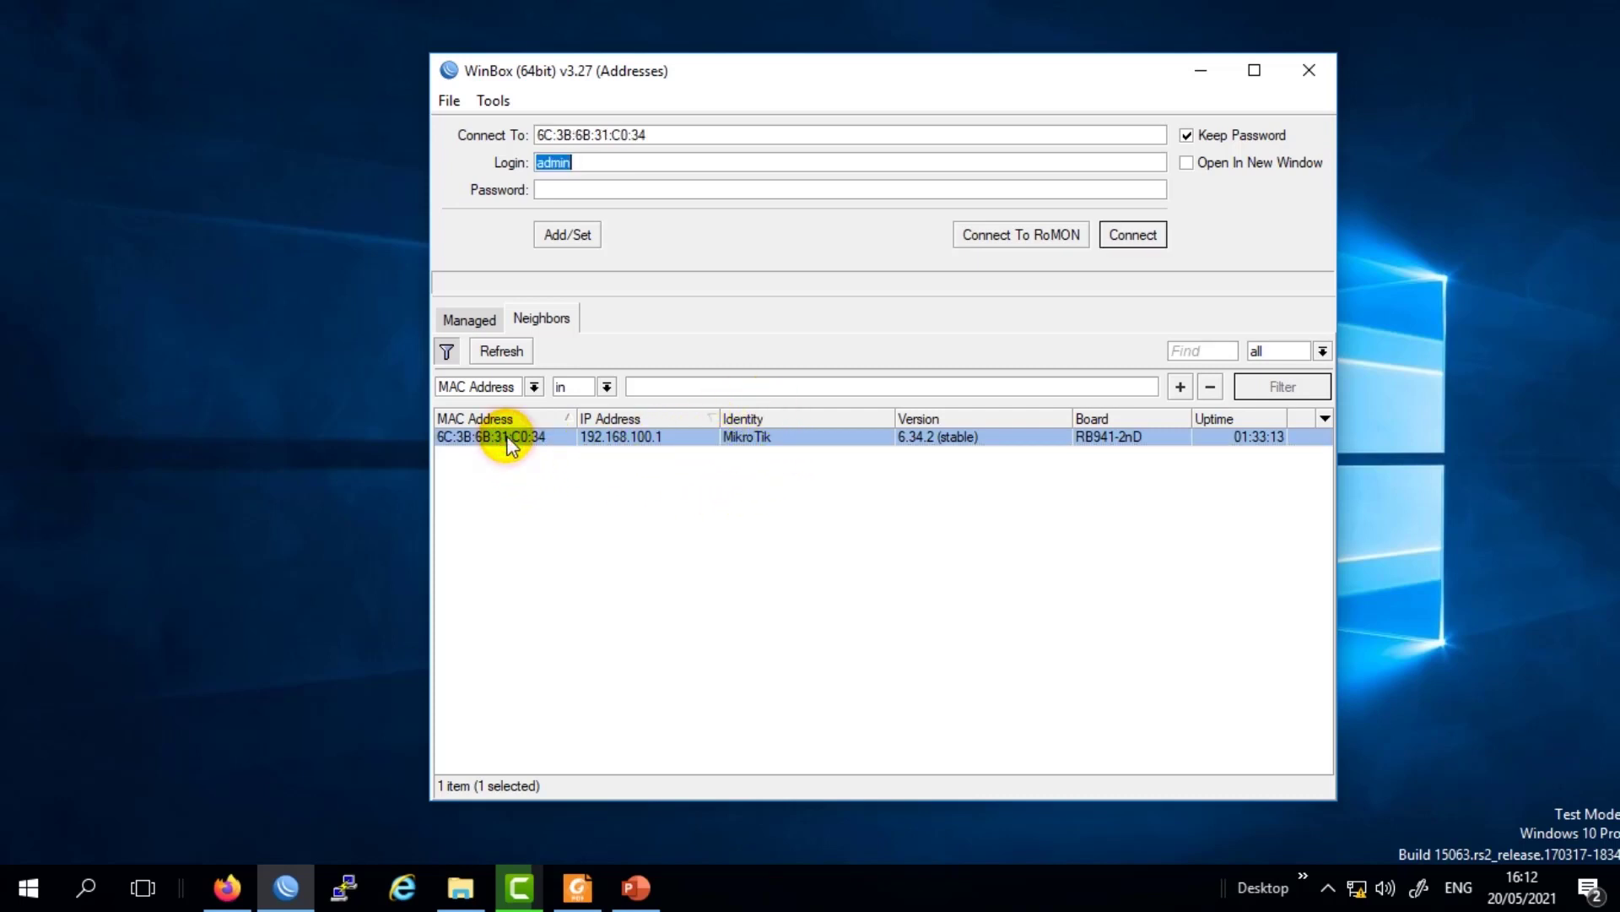
pyautogui.click(1153, 235)
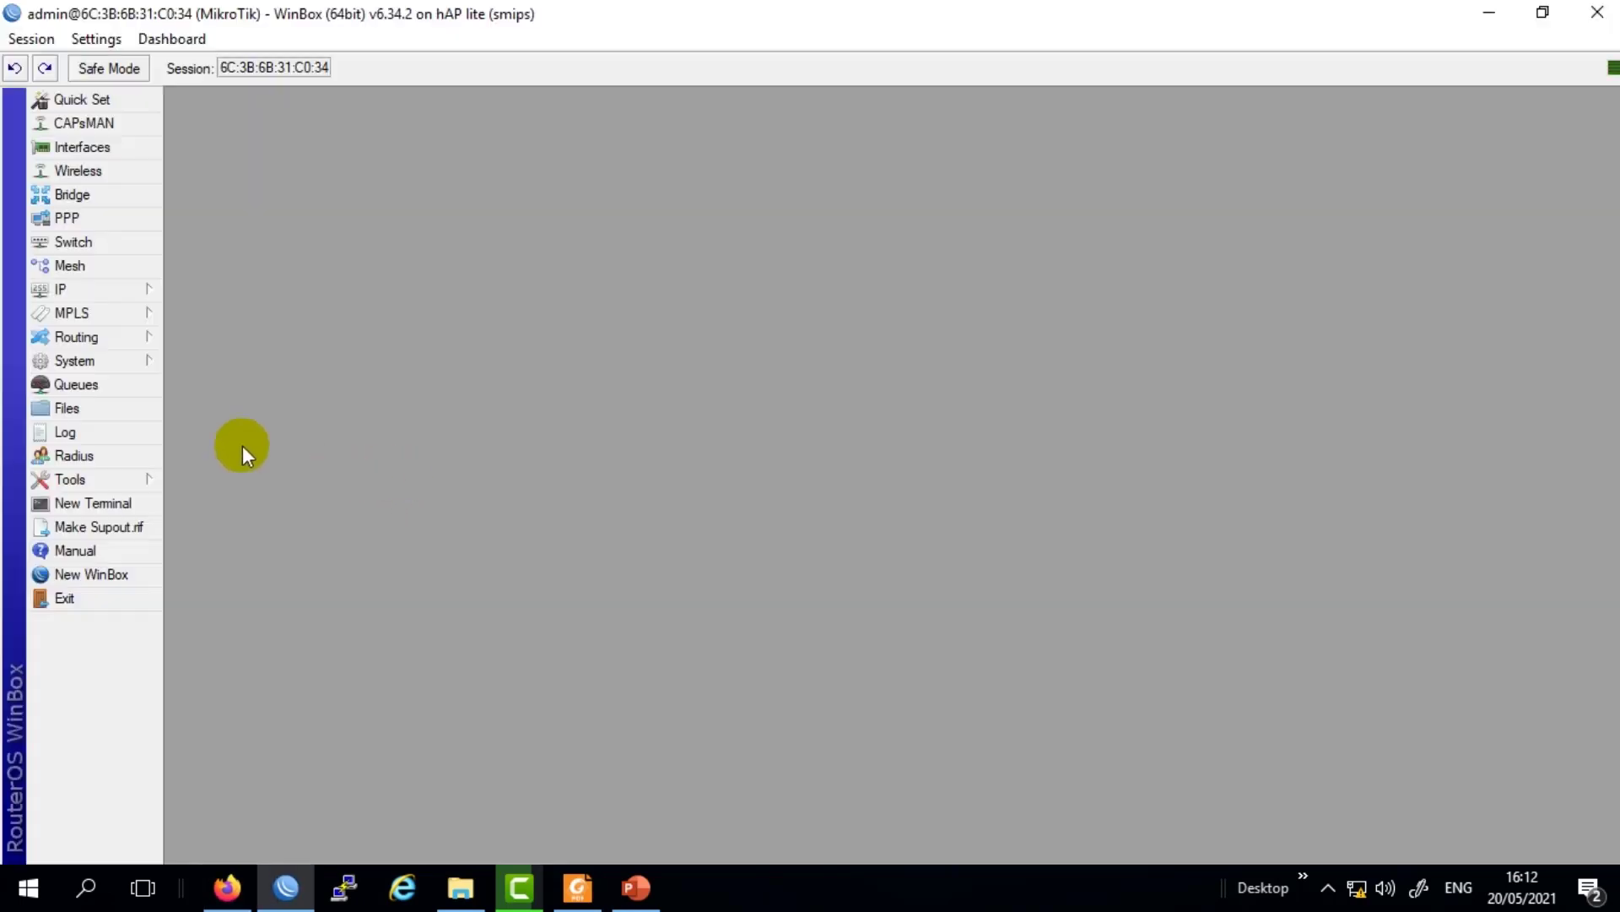
# Rename the router identity from MikroTik to Router-1 and apply it.
pyautogui.click(75, 360)
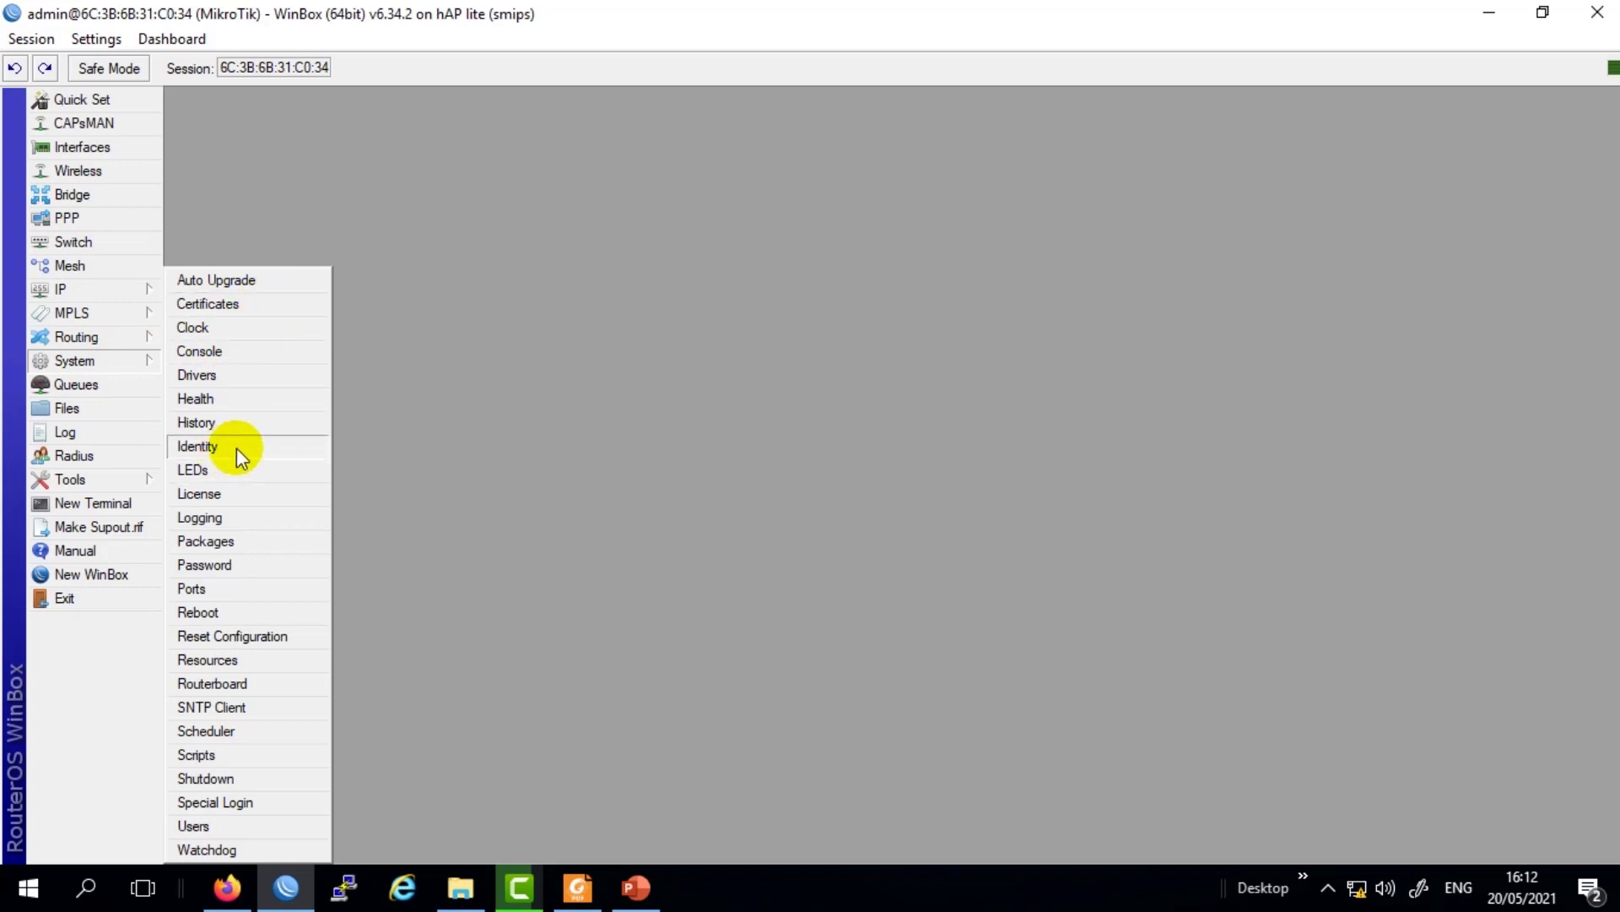
pyautogui.click(202, 445)
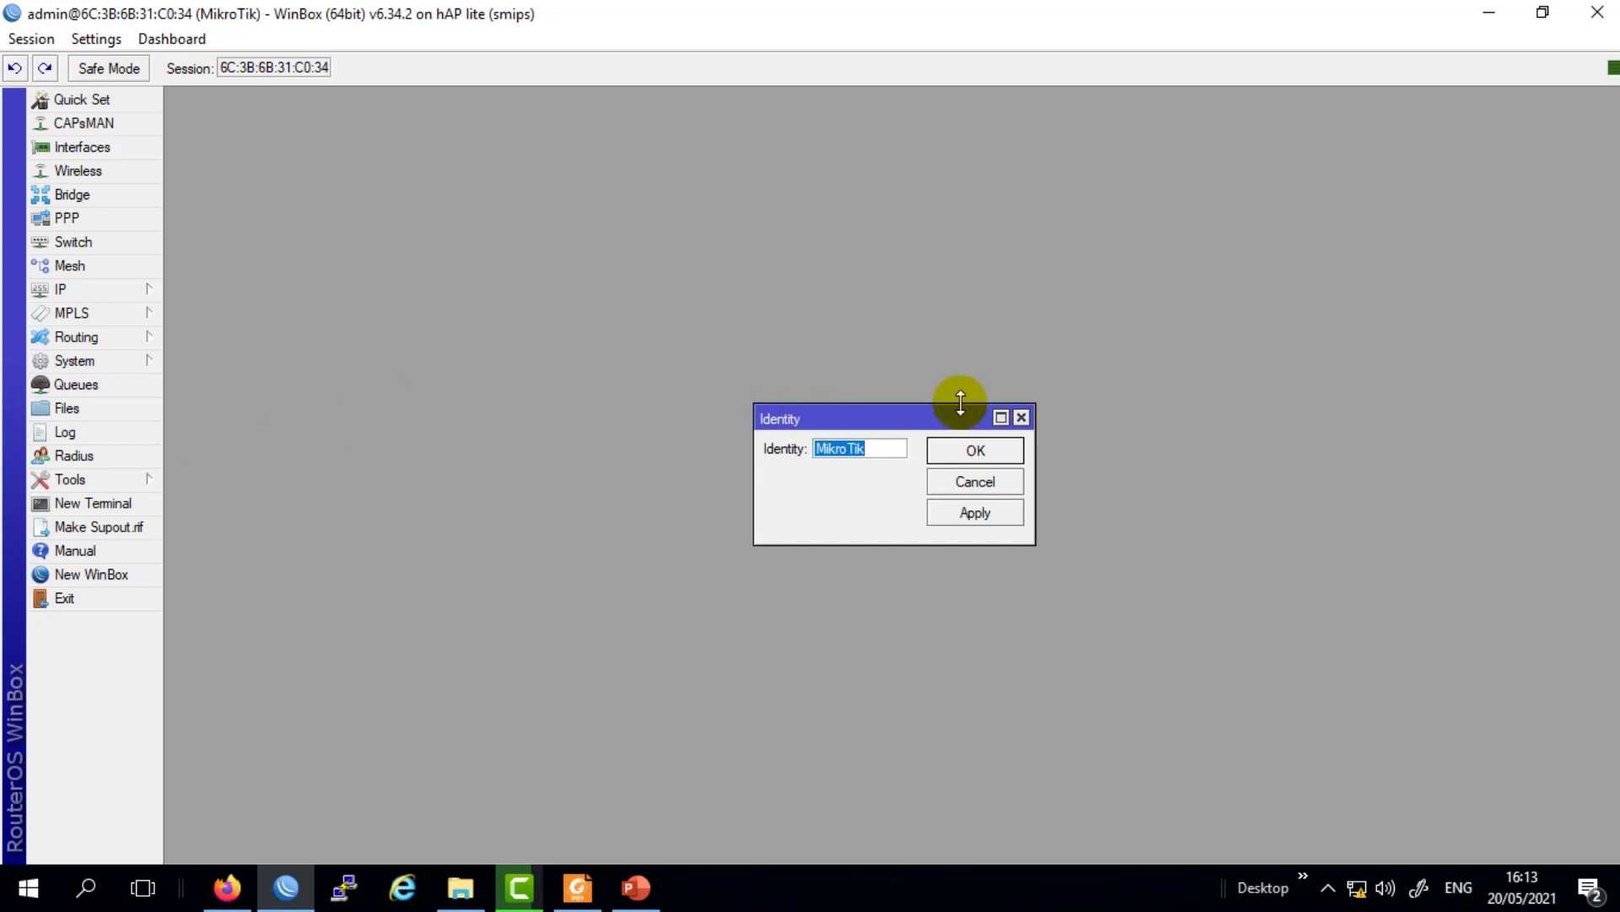
pyautogui.write('Router-1')
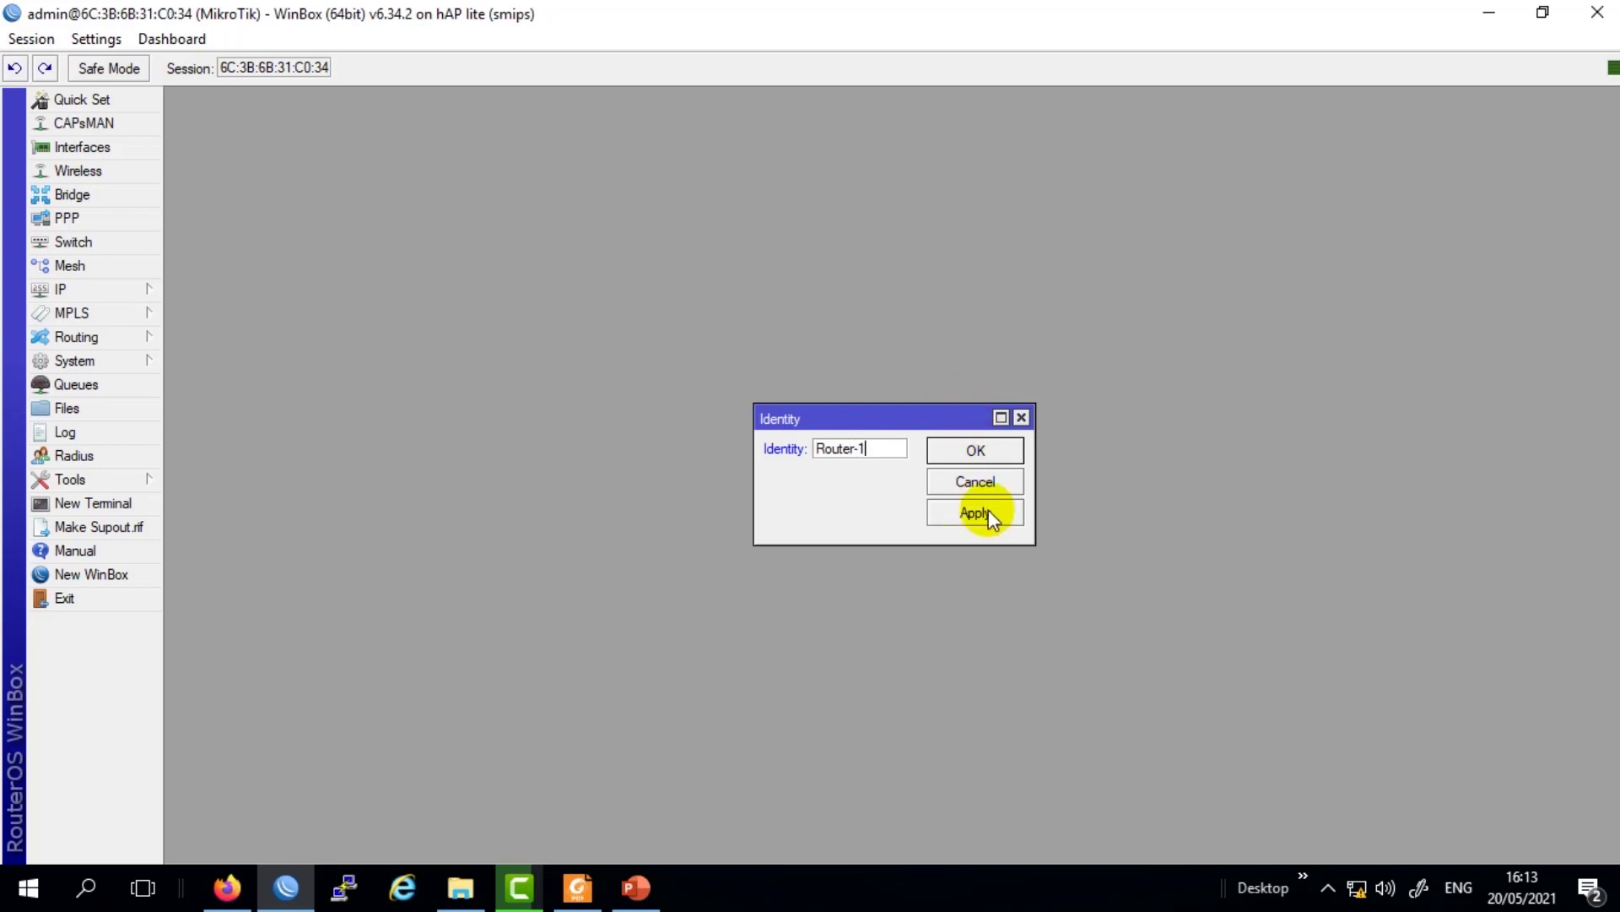
pyautogui.click(989, 510)
pyautogui.click(986, 515)
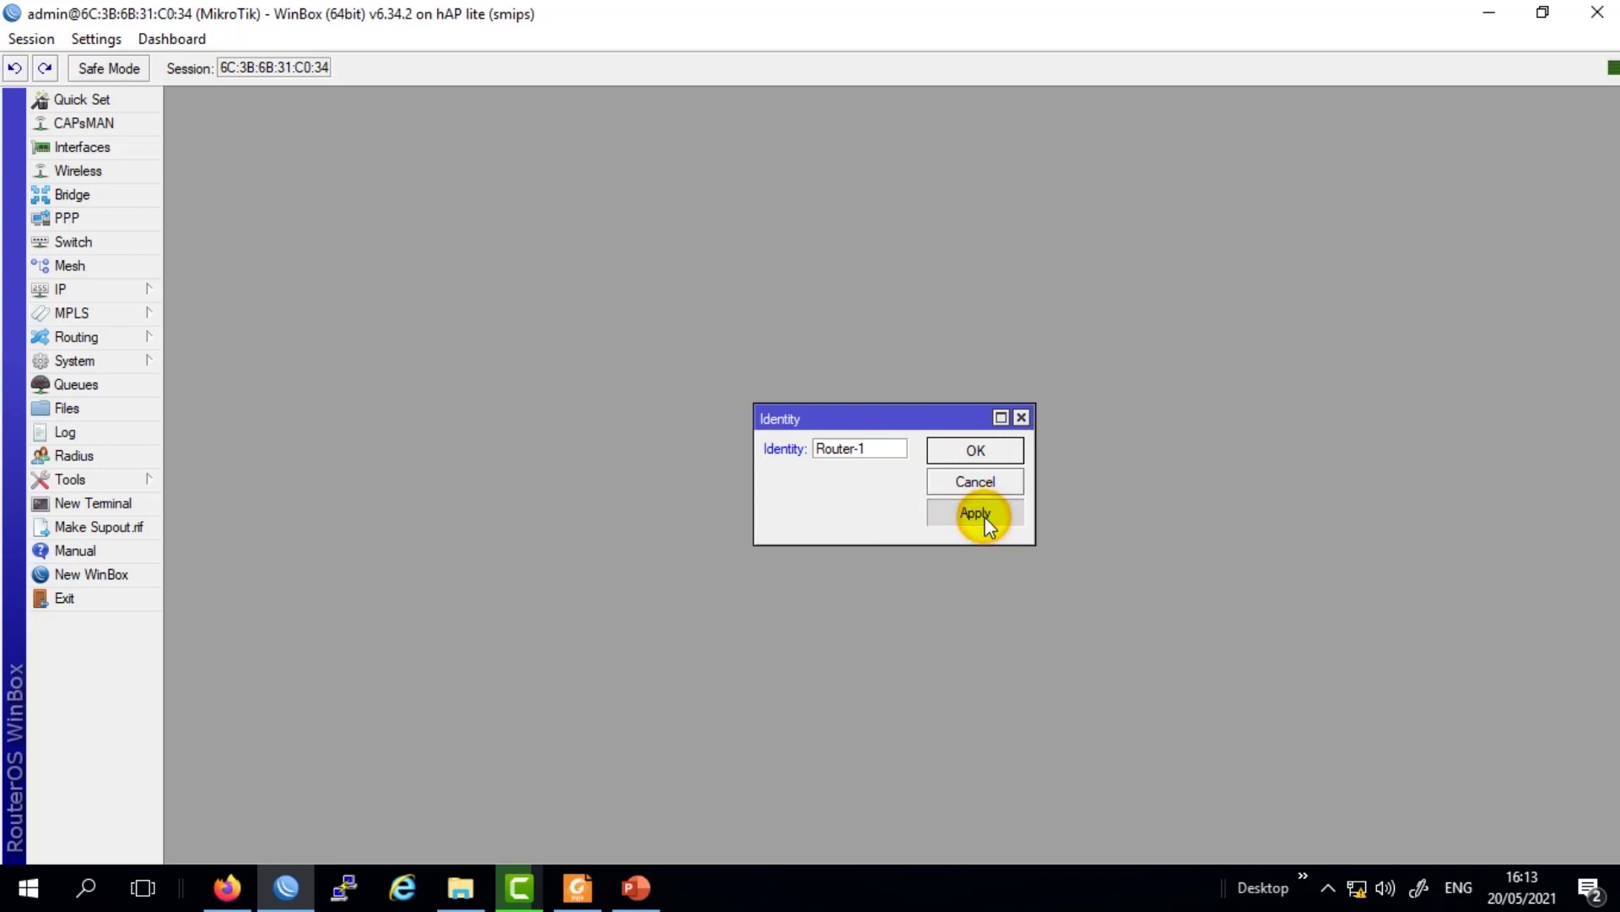
pyautogui.click(948, 454)
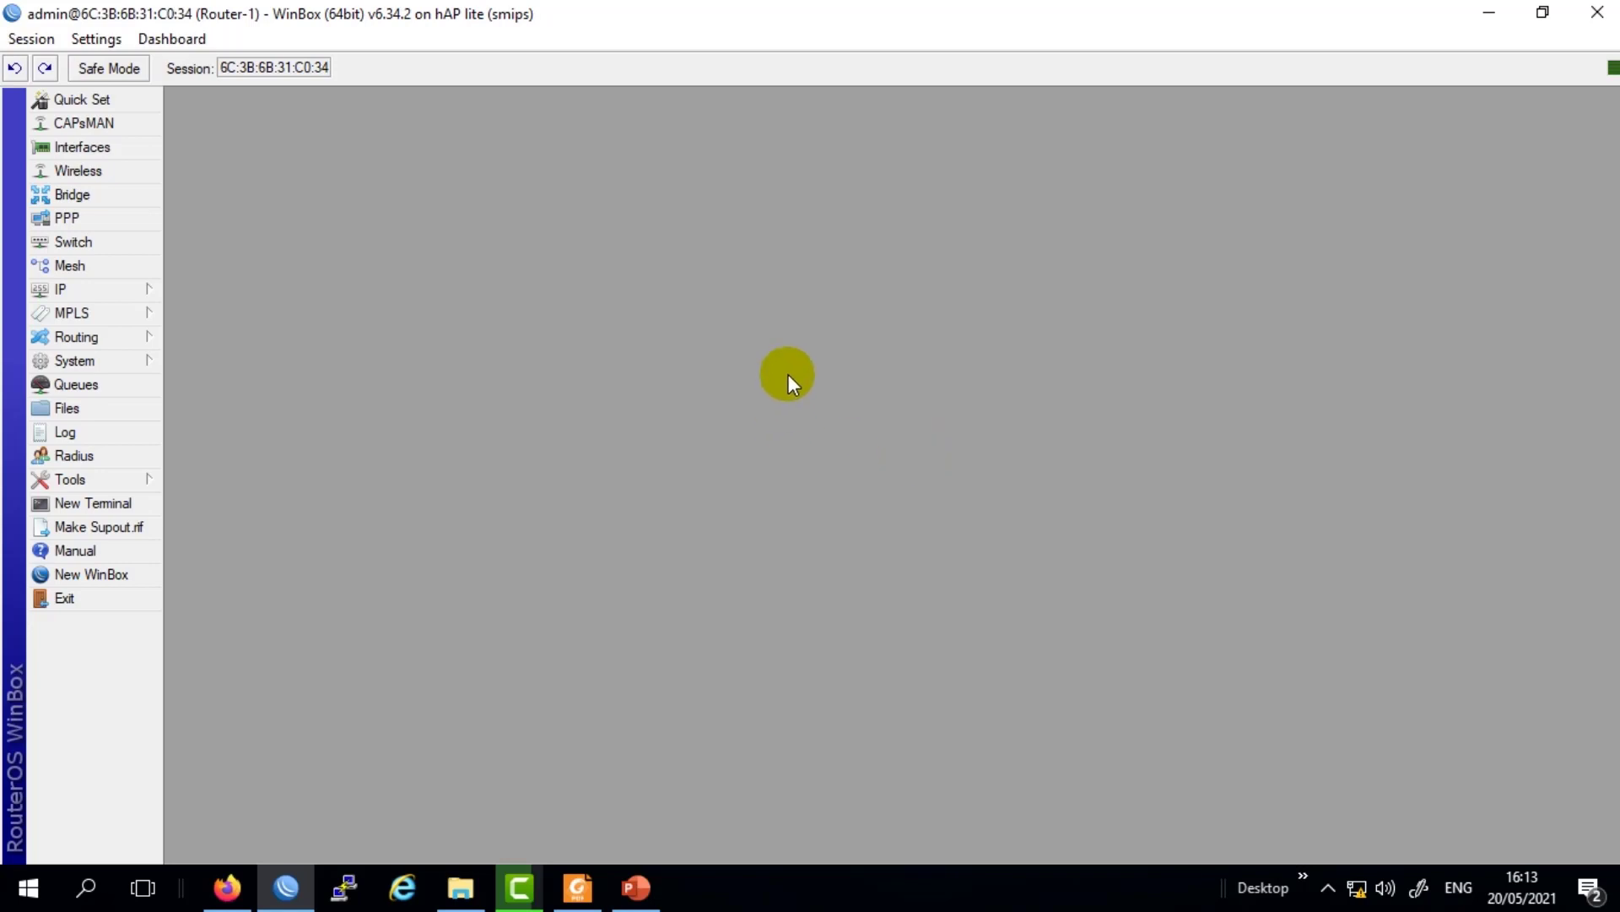
pyautogui.click(1598, 16)
pyautogui.click(287, 886)
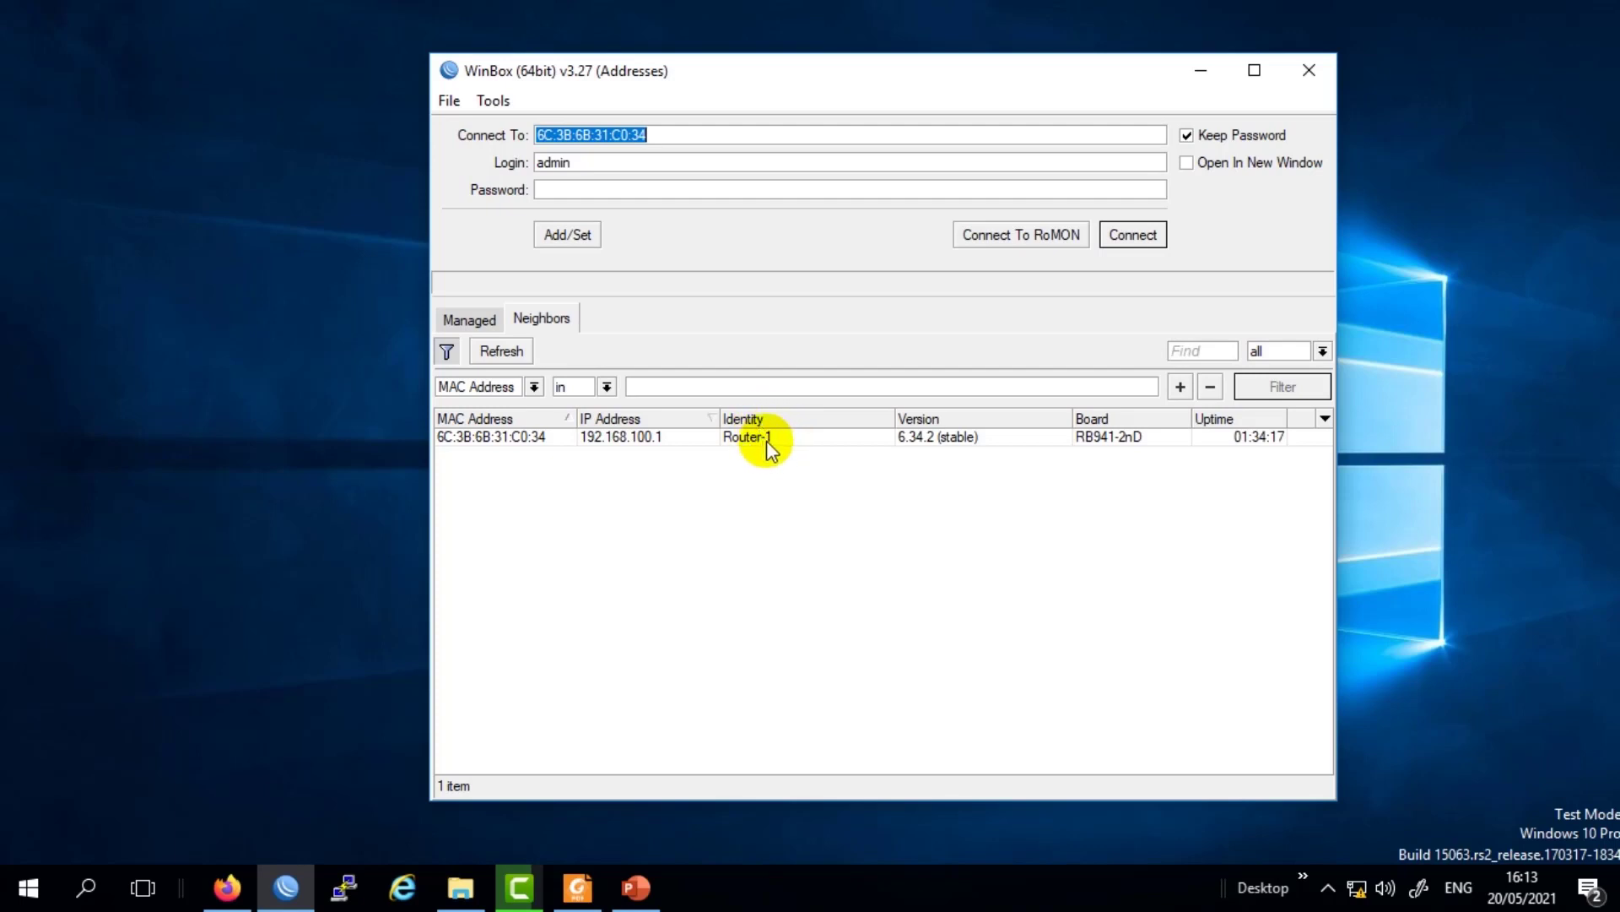
pyautogui.click(517, 438)
pyautogui.click(1114, 237)
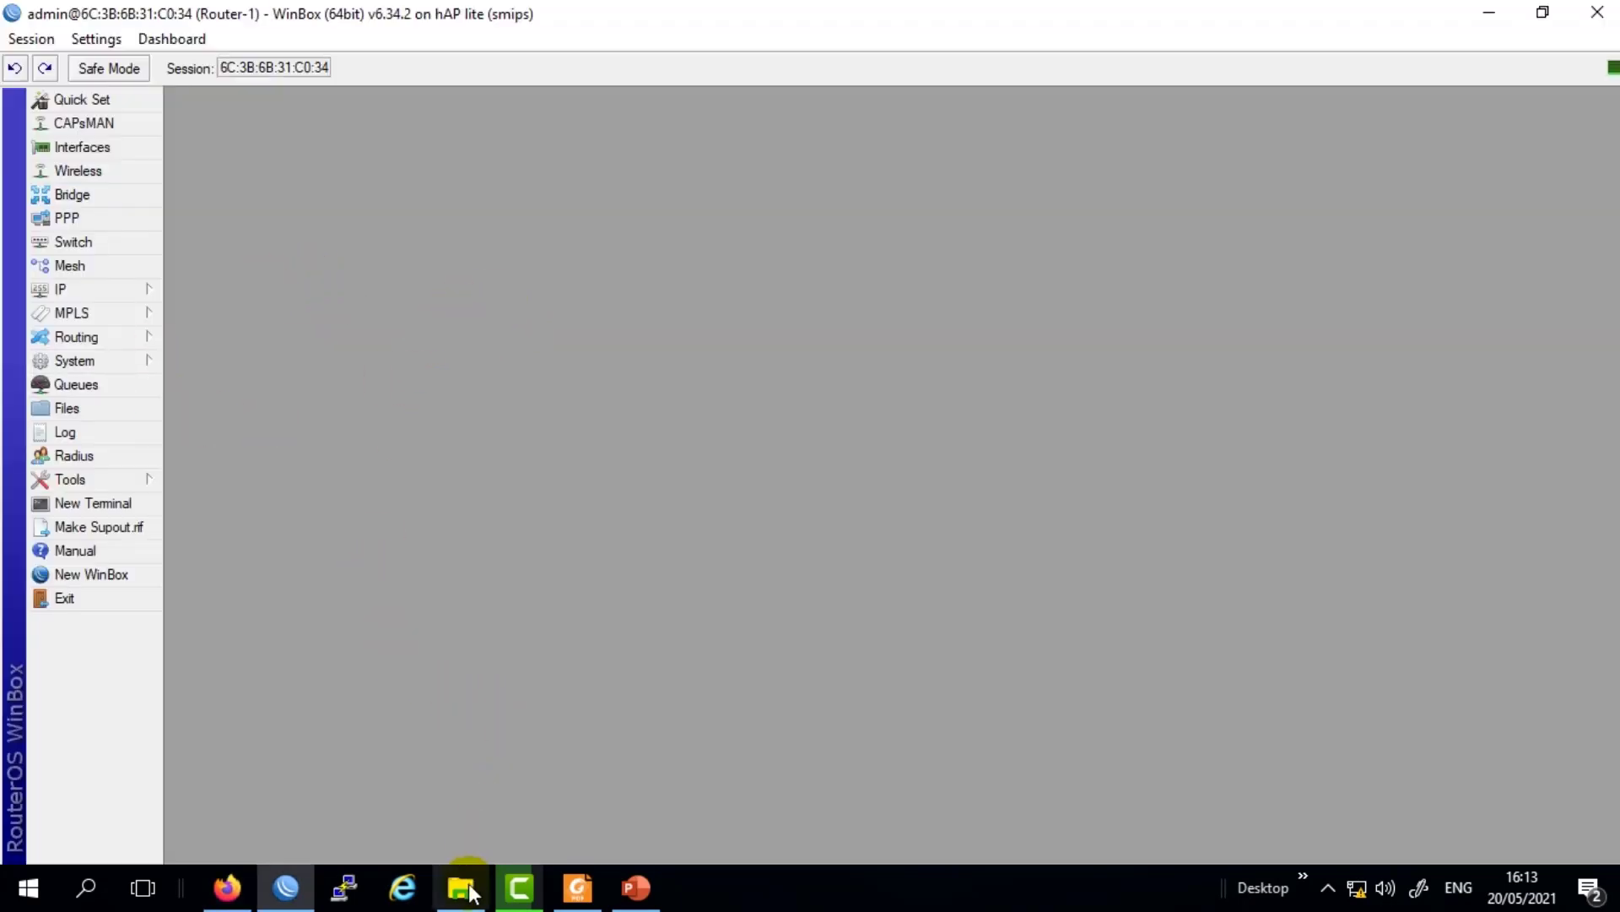
pyautogui.click(628, 884)
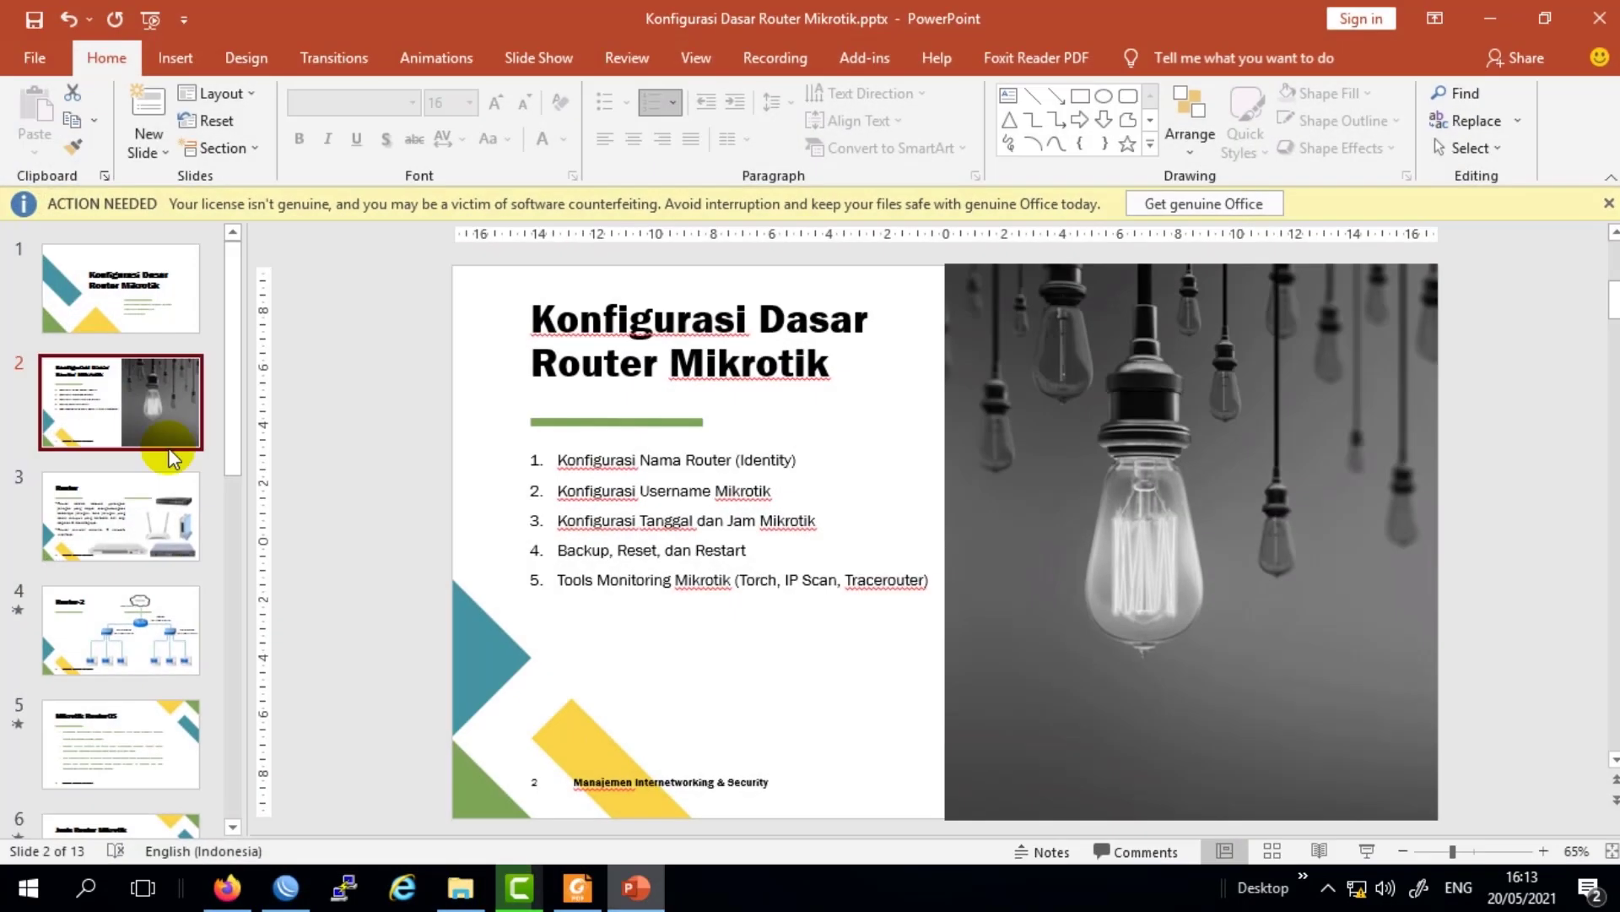
pyautogui.click(1506, 12)
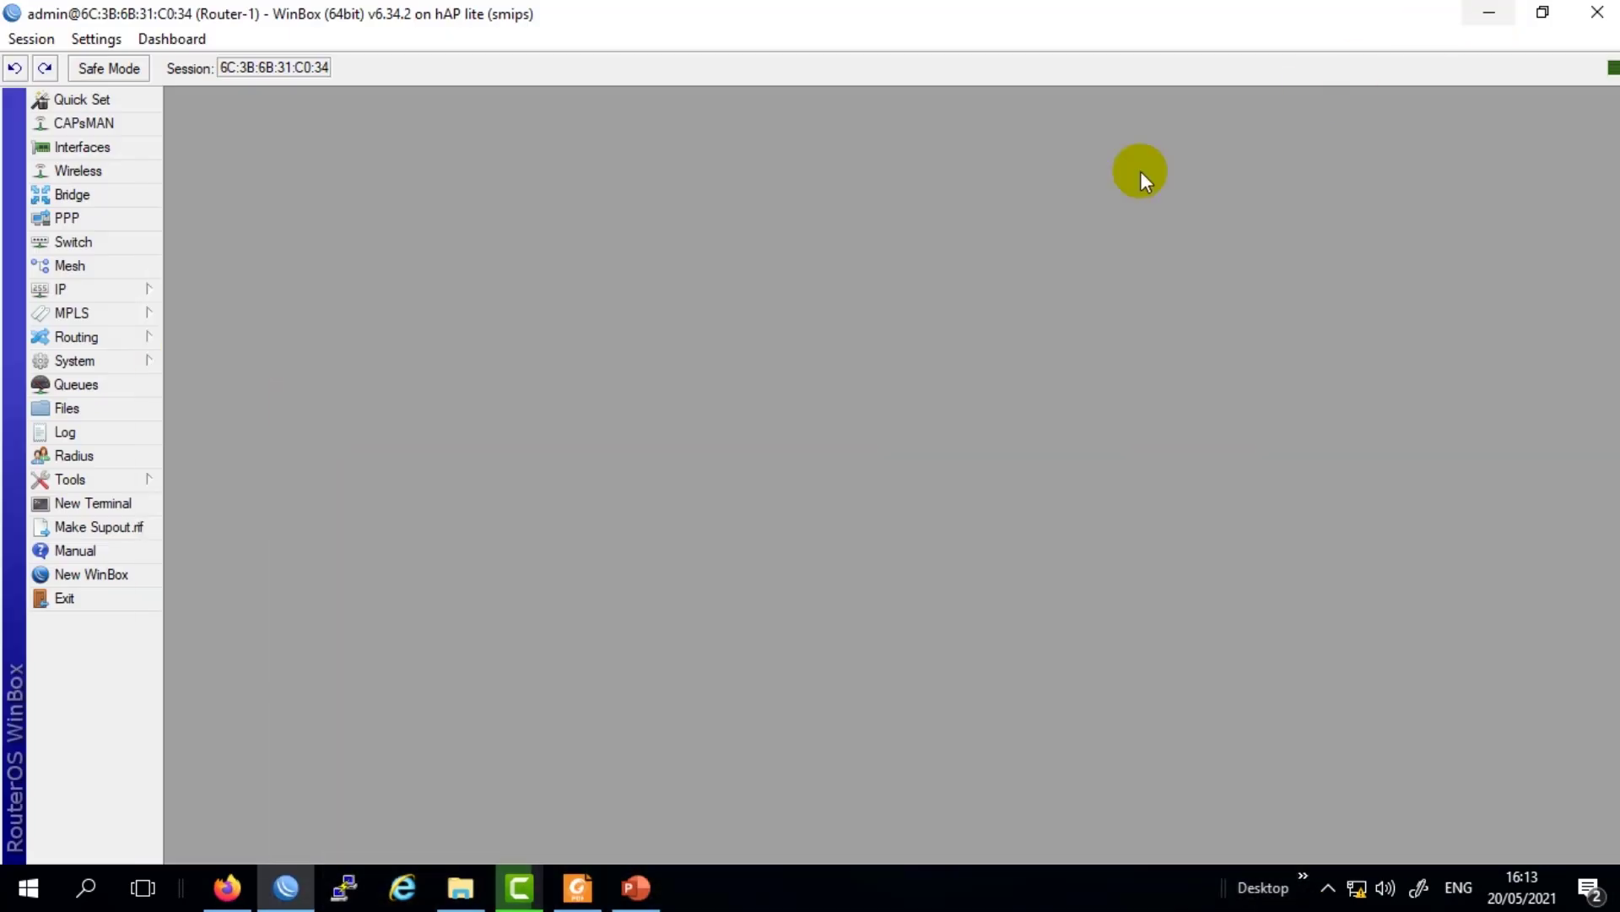
# Show the router's User List and open the admin user's properties, group full.
pyautogui.click(73, 363)
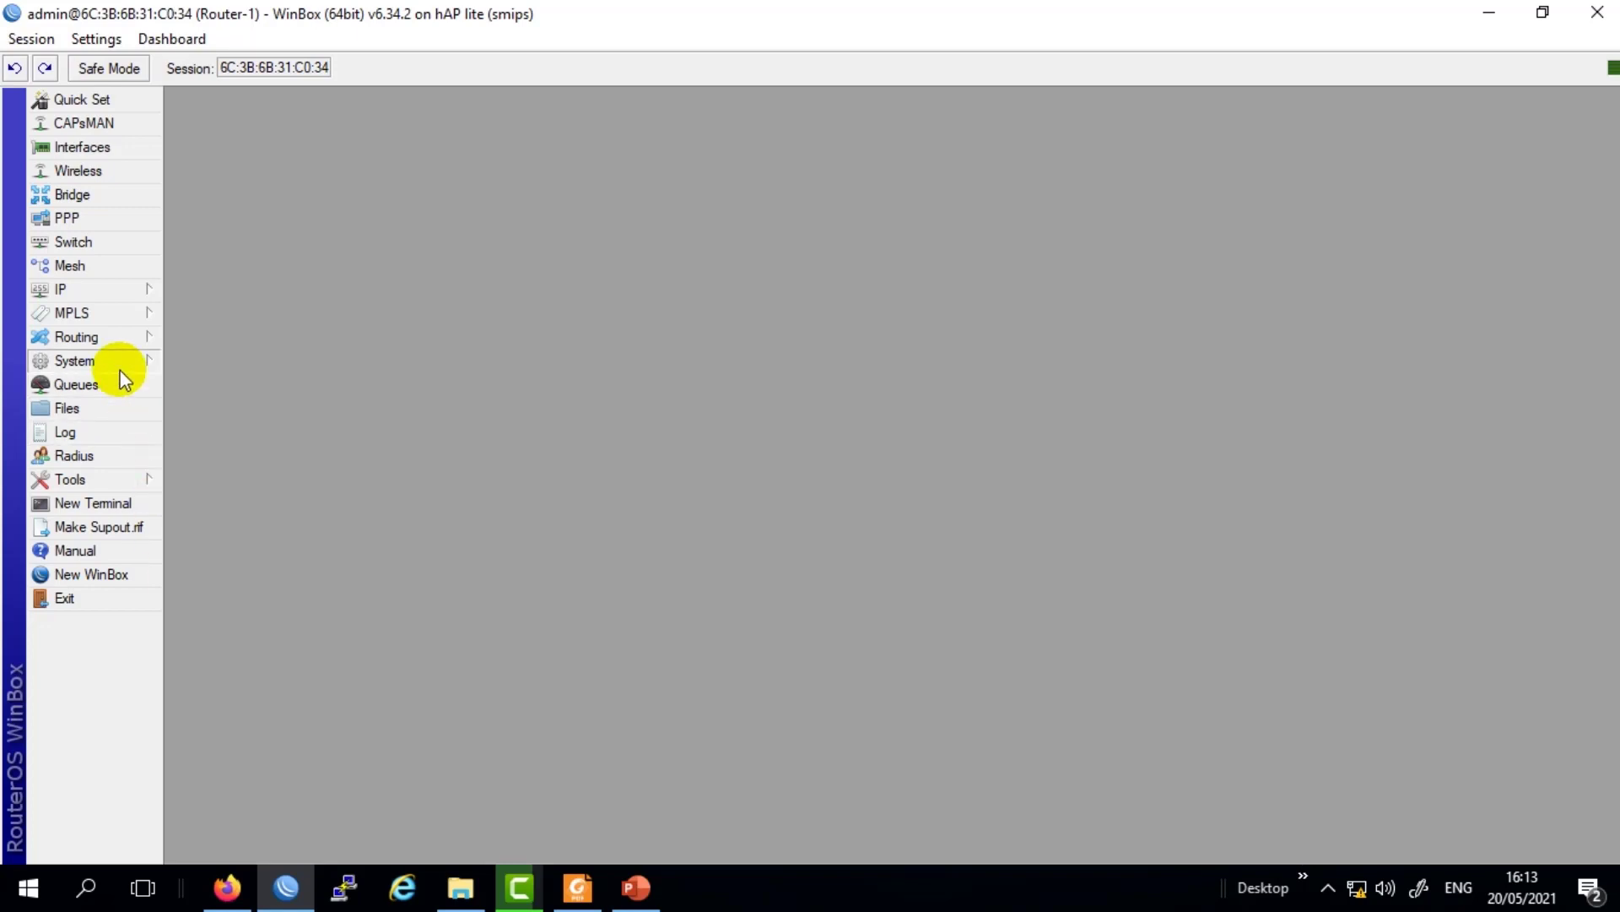
pyautogui.moveTo(118, 368)
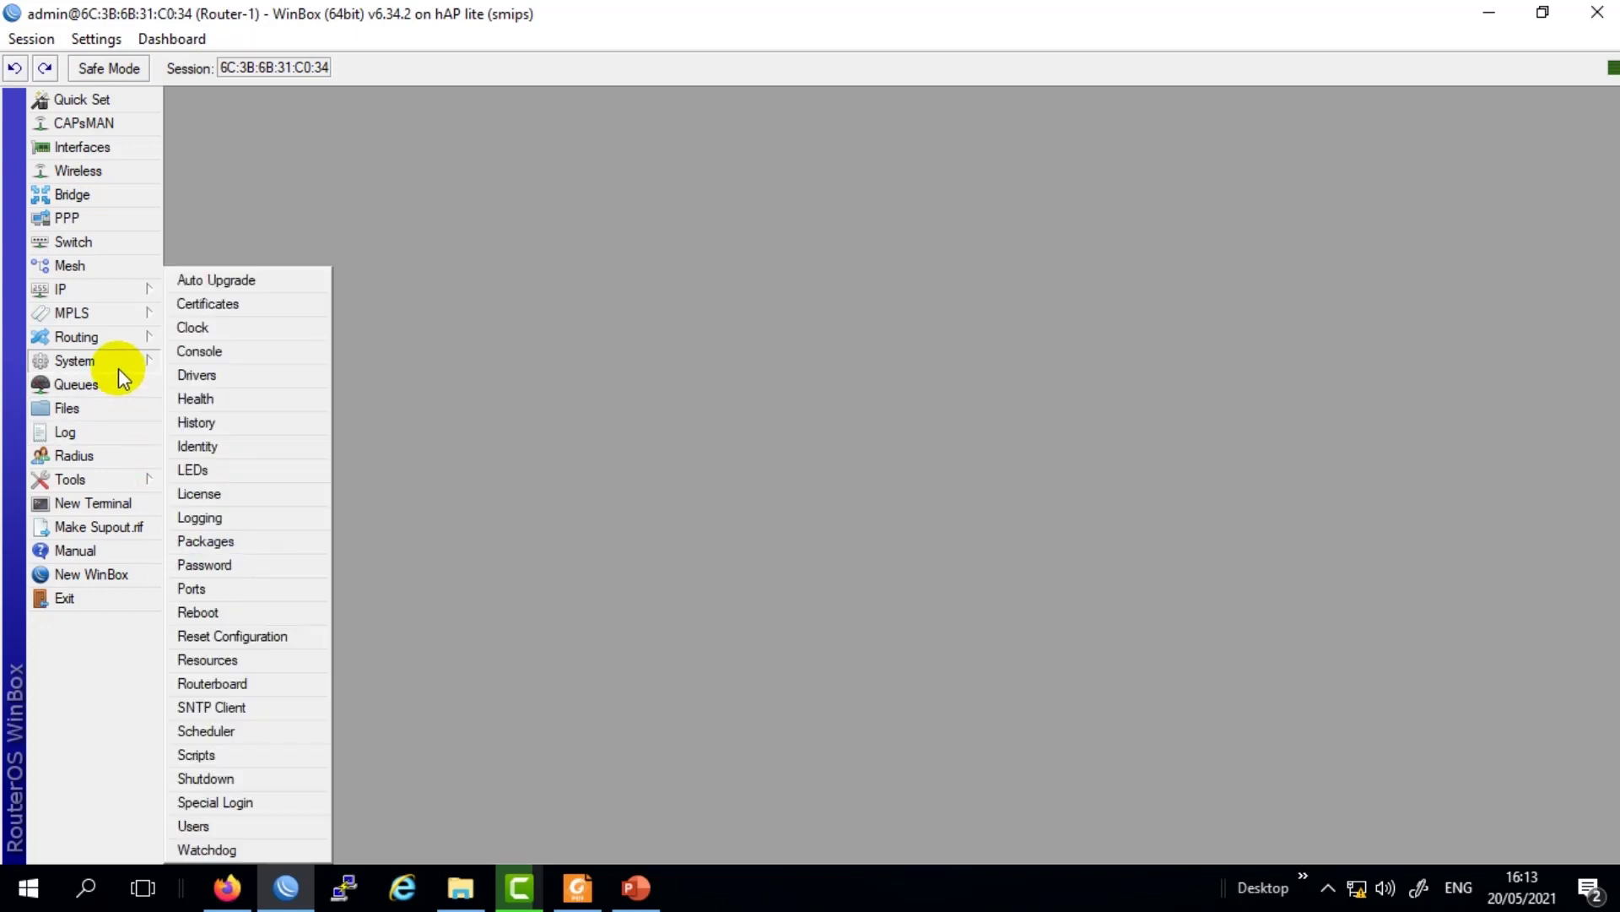
pyautogui.click(216, 823)
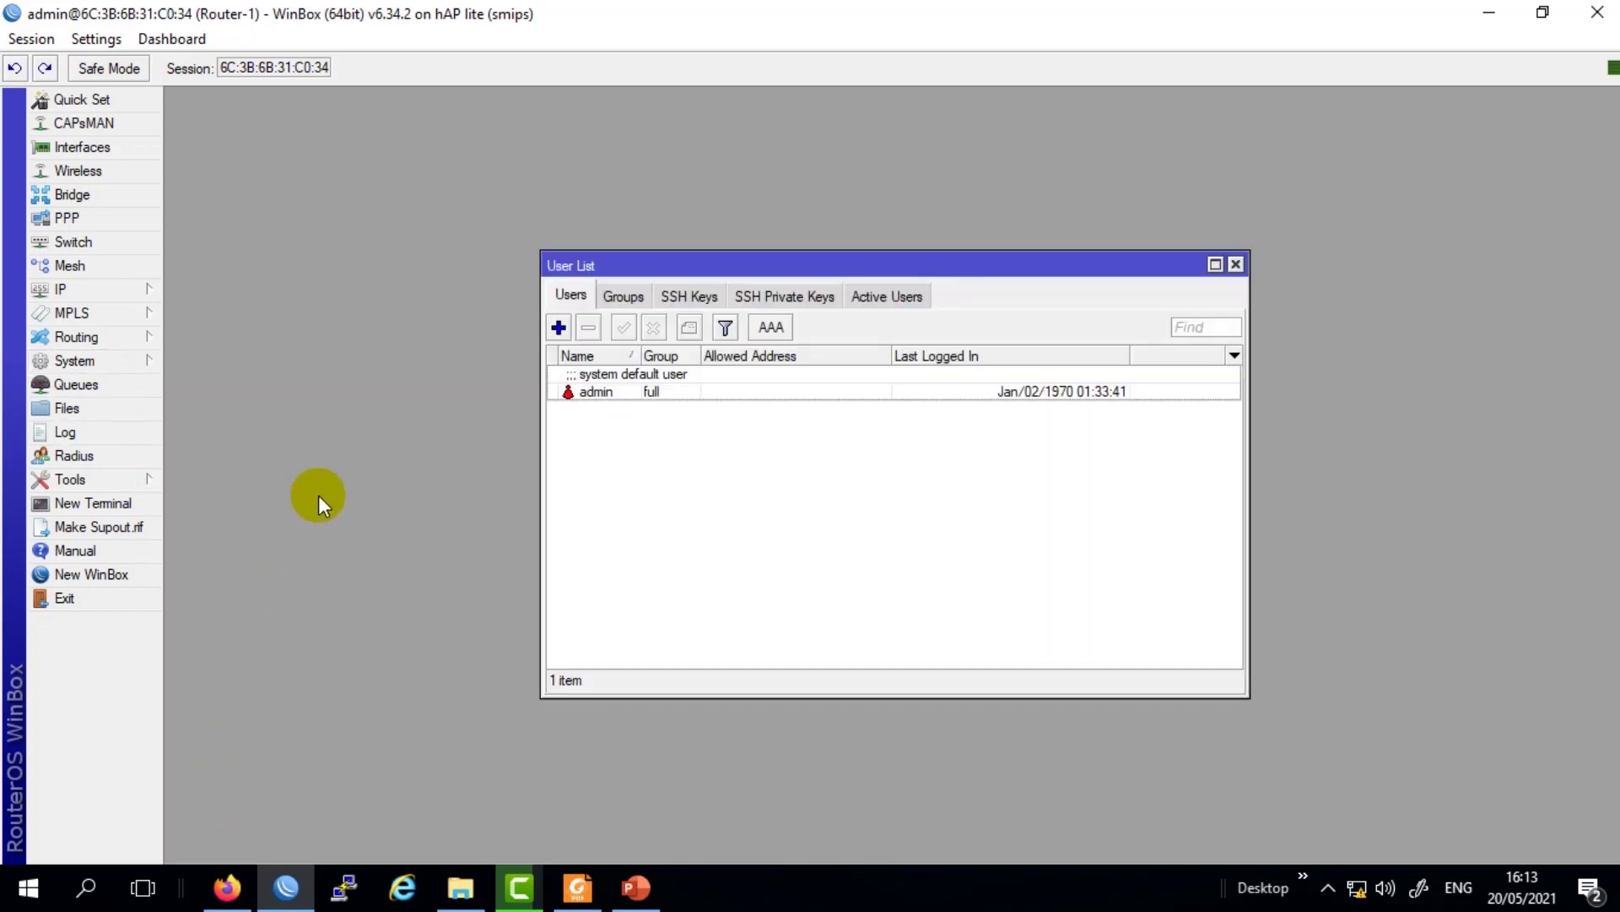
pyautogui.moveTo(687, 264); pyautogui.dragTo(454, 161)
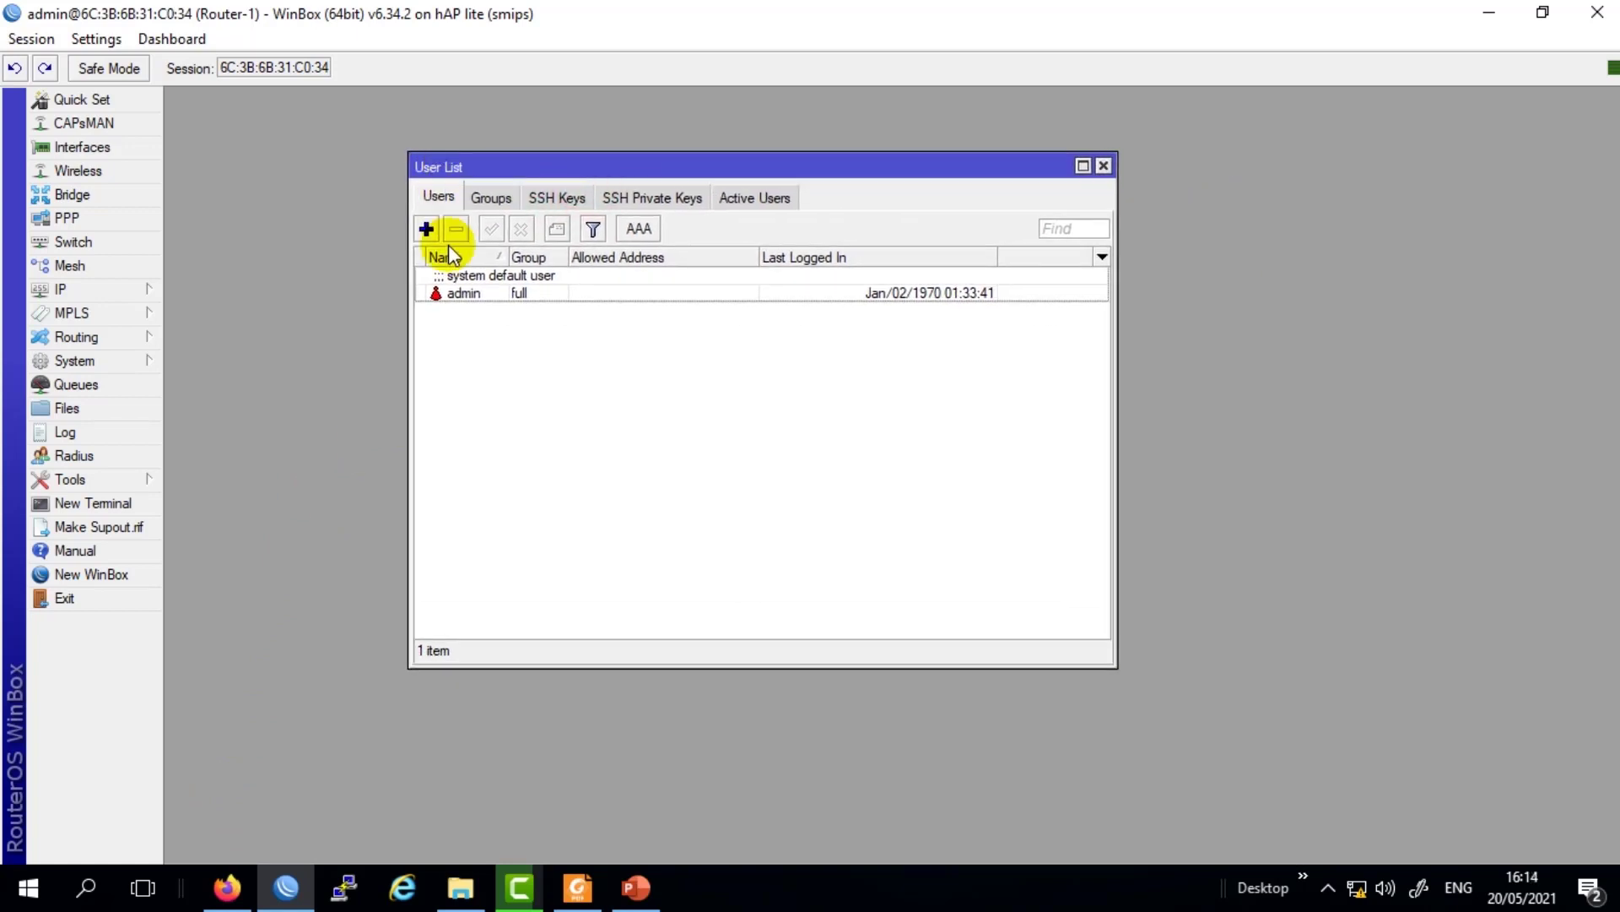
pyautogui.click(466, 293)
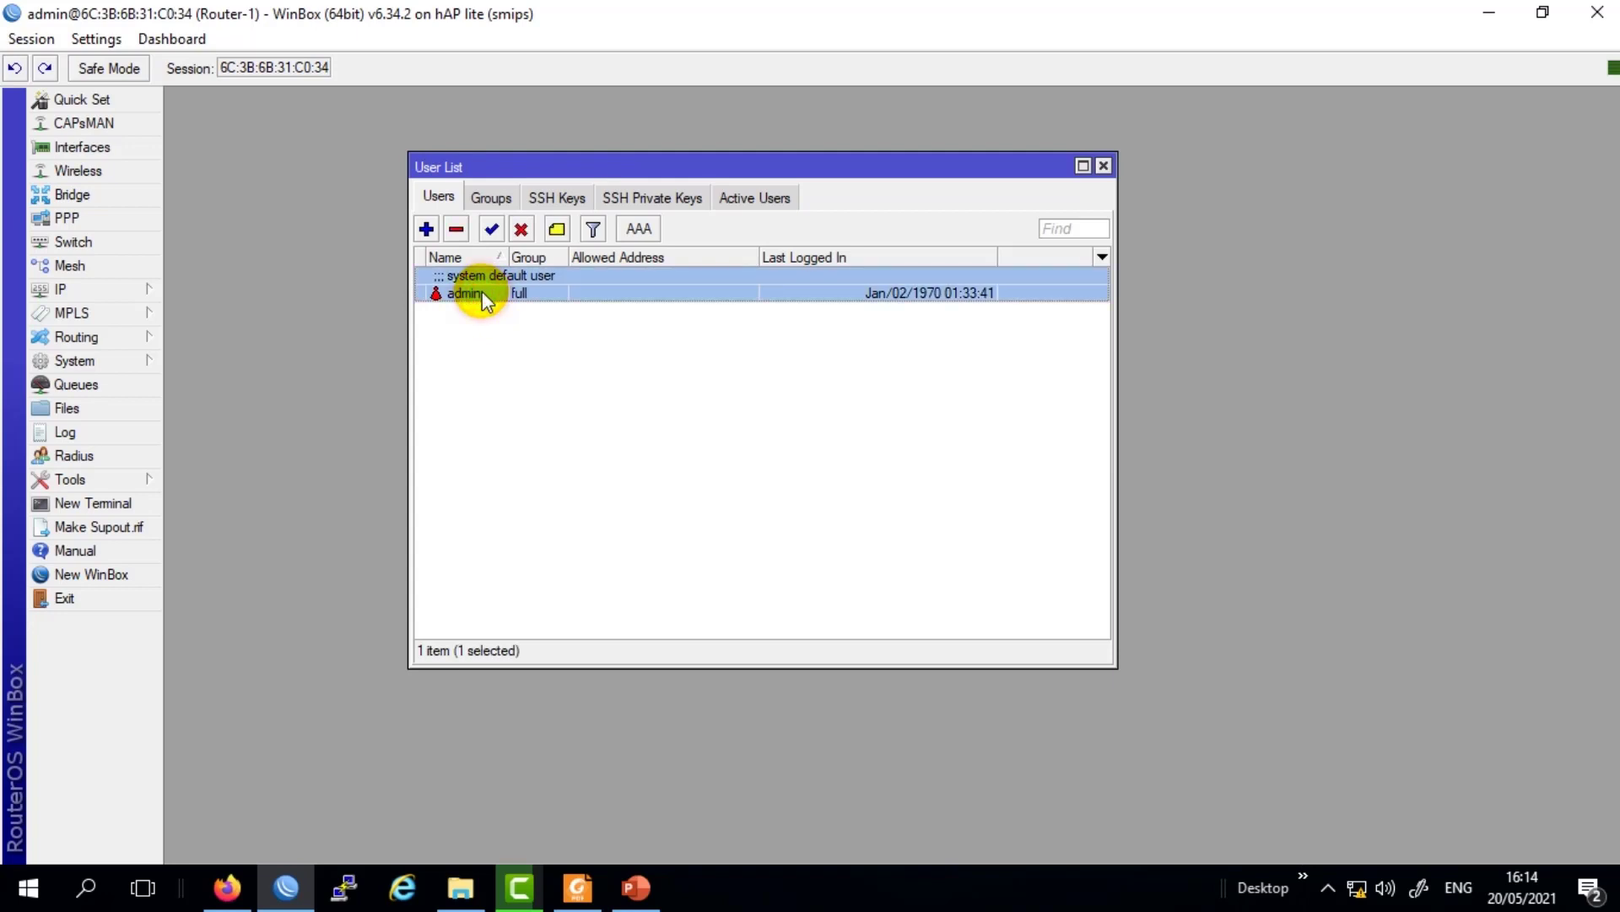
pyautogui.doubleClick(482, 293)
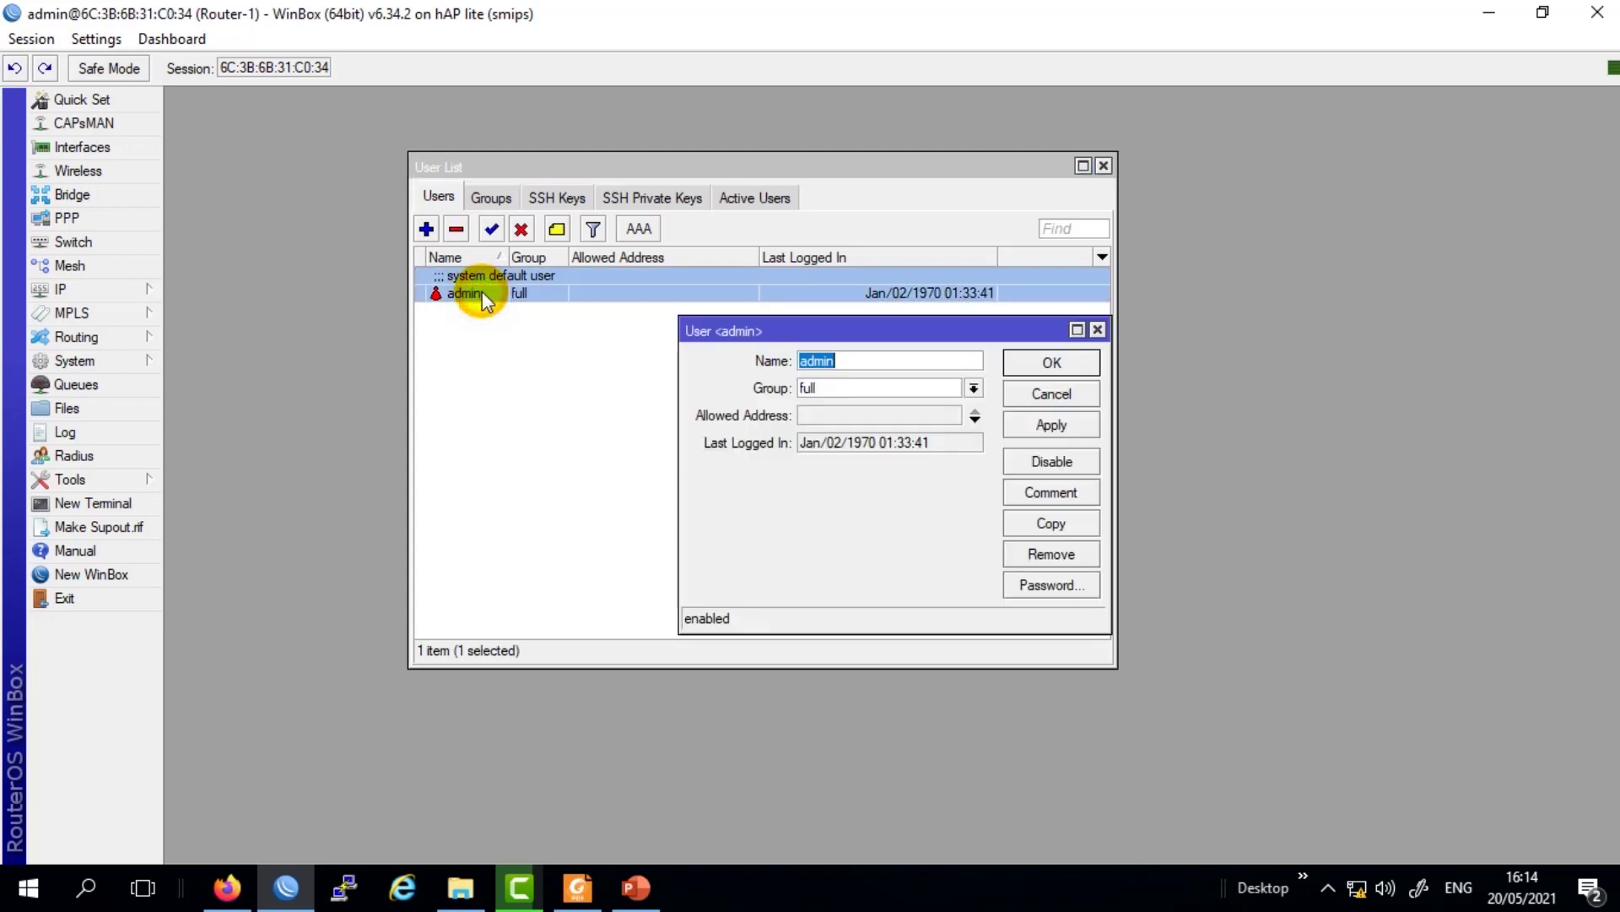
# Browse the admin user's group options, briefly choosing read.
pyautogui.click(827, 386)
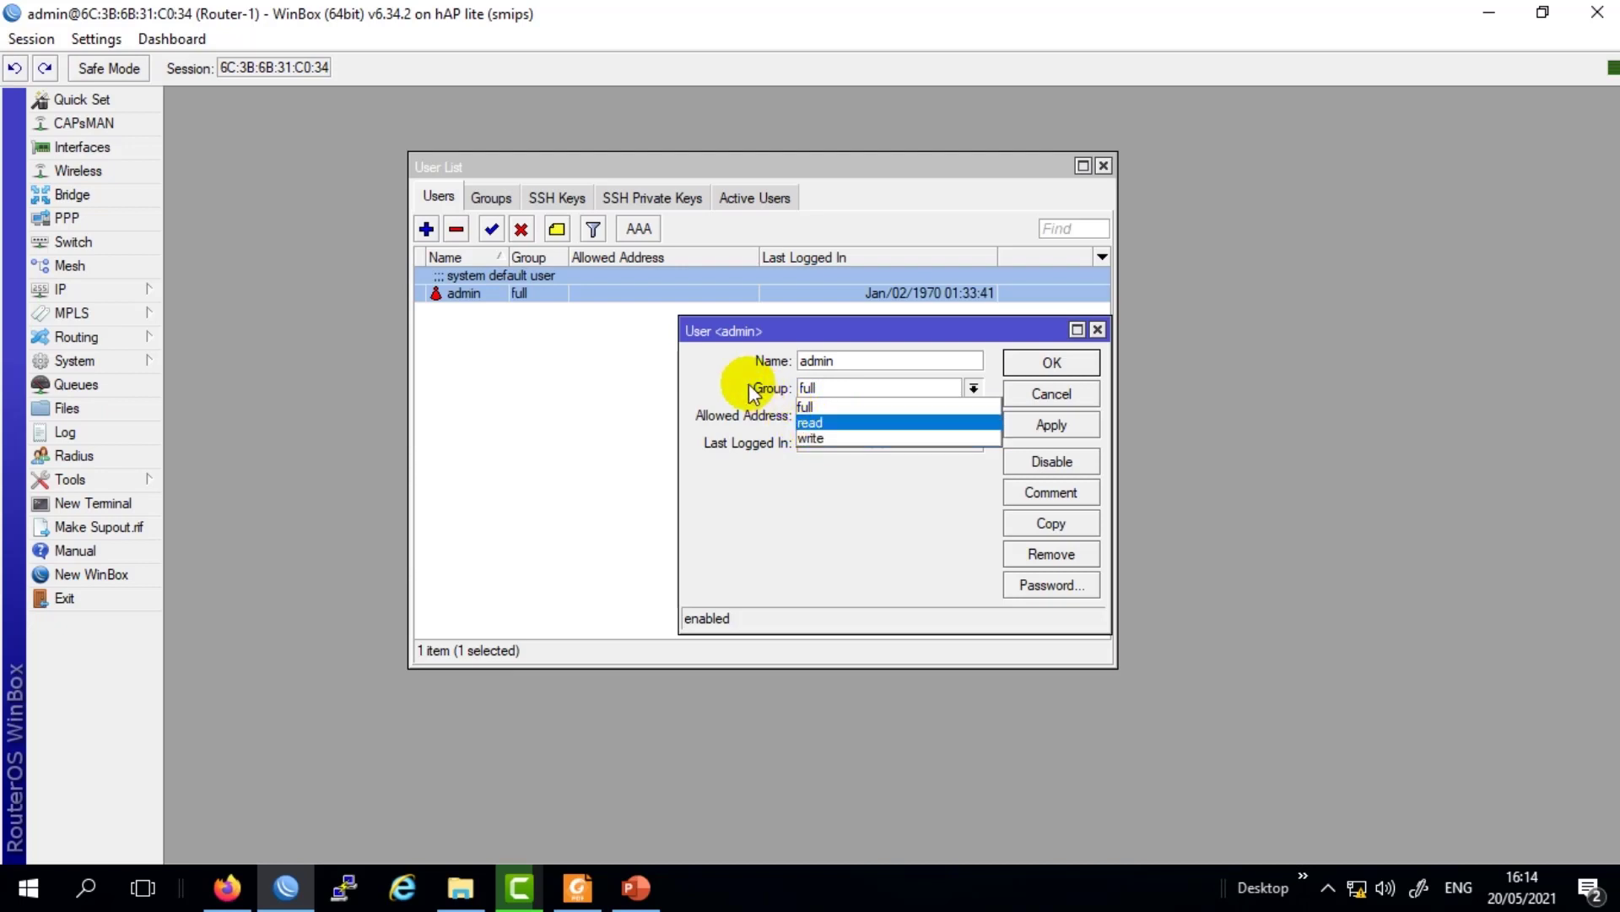
pyautogui.click(817, 393)
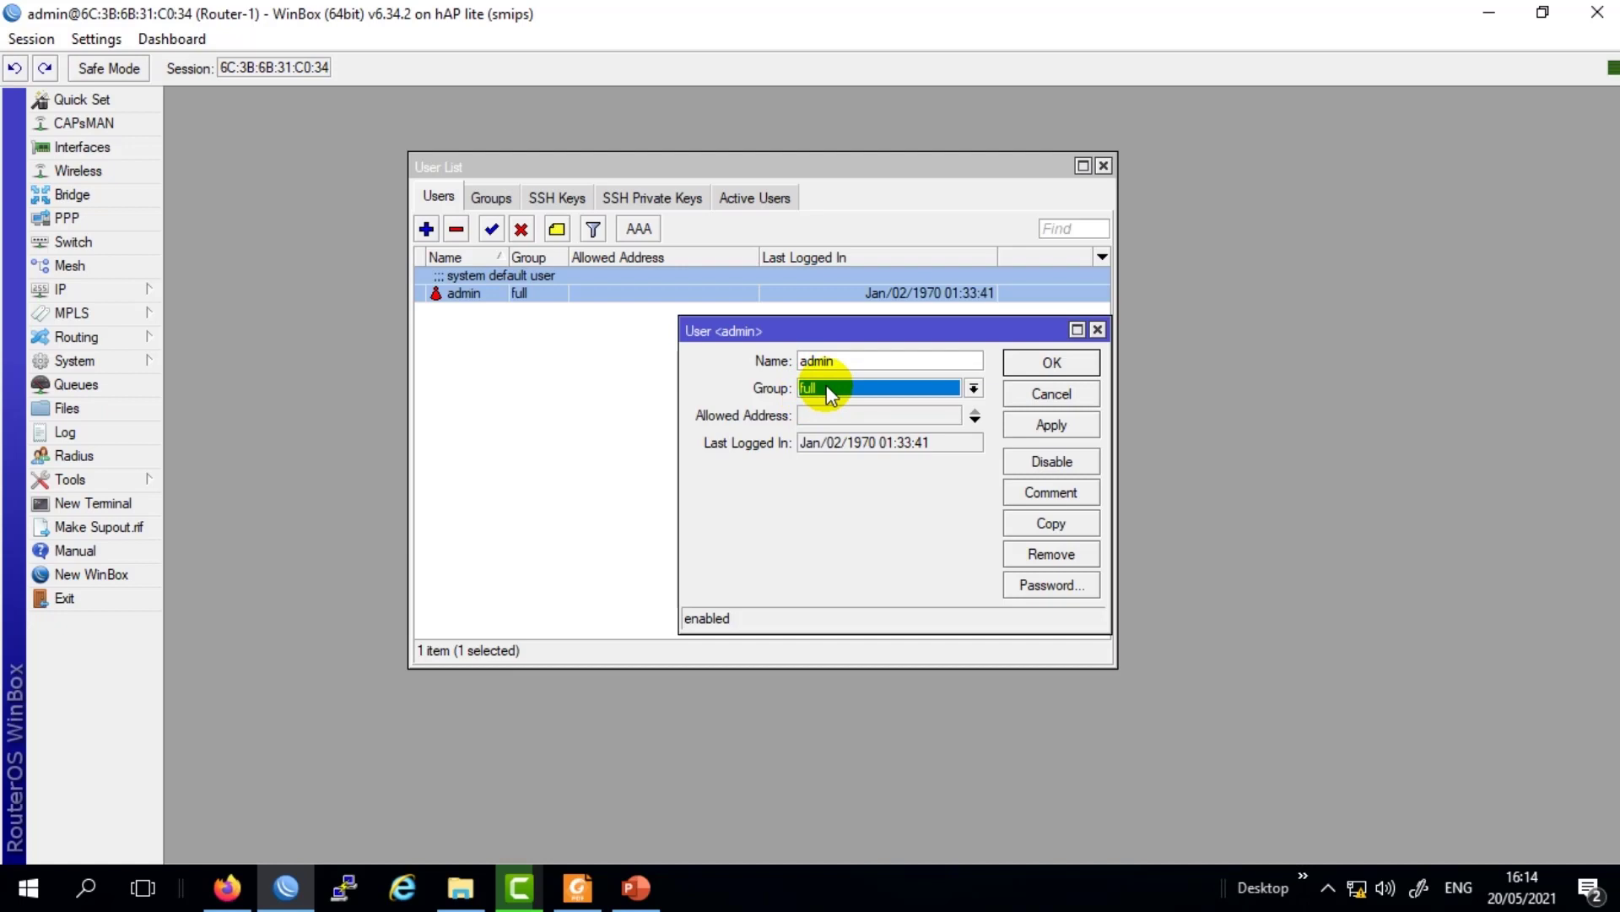
pyautogui.click(827, 385)
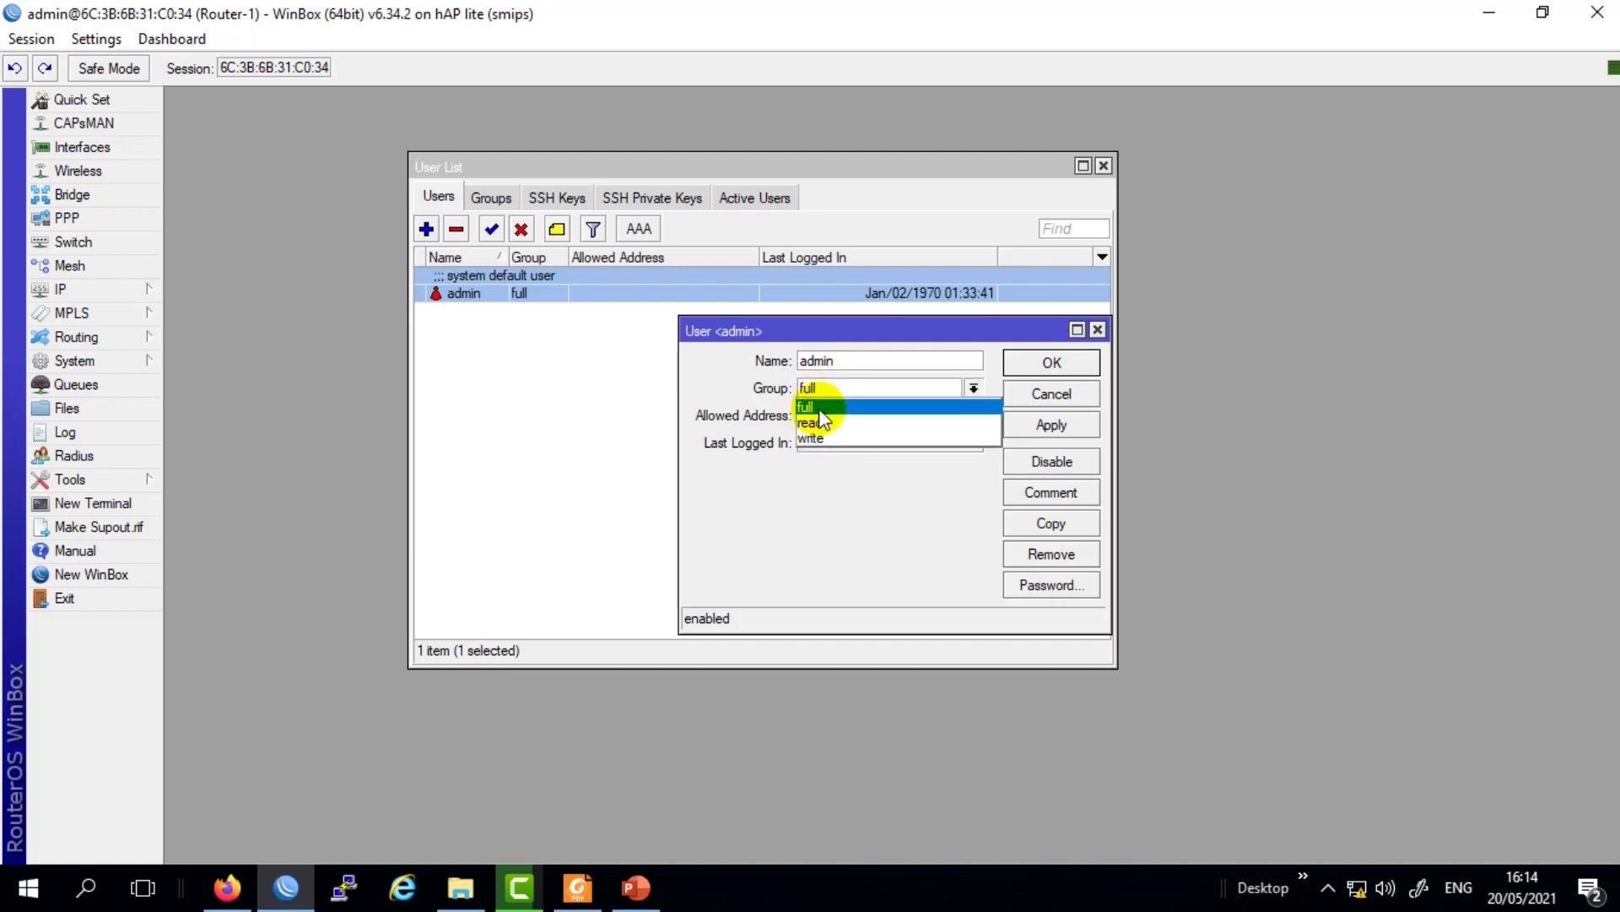
pyautogui.click(817, 406)
pyautogui.click(822, 387)
pyautogui.click(859, 386)
pyautogui.click(854, 388)
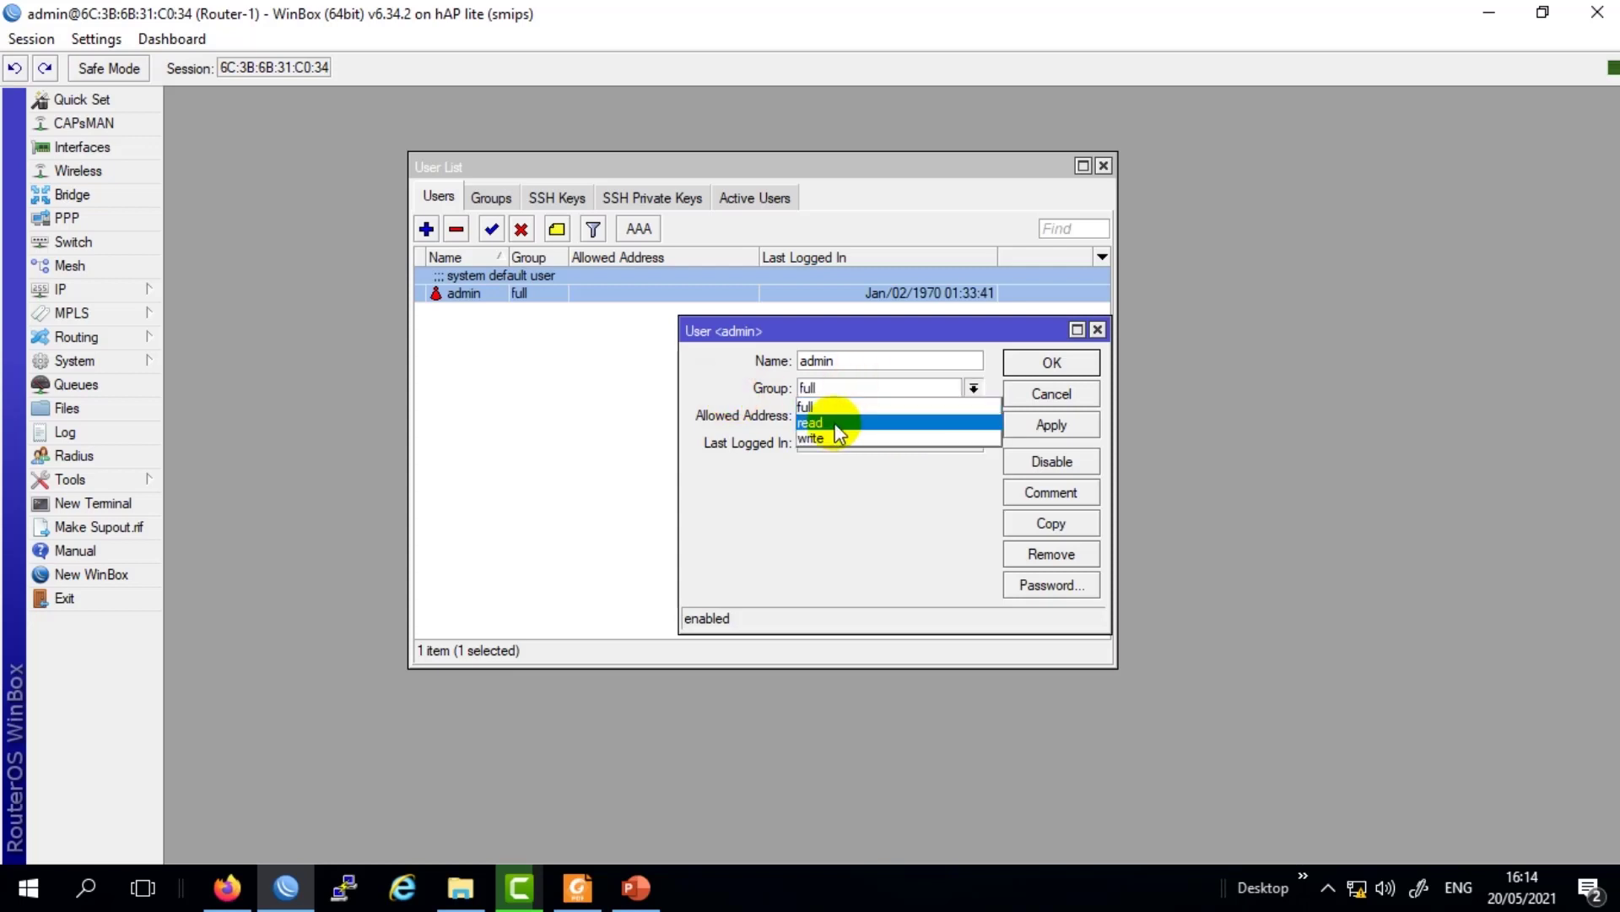
pyautogui.click(836, 425)
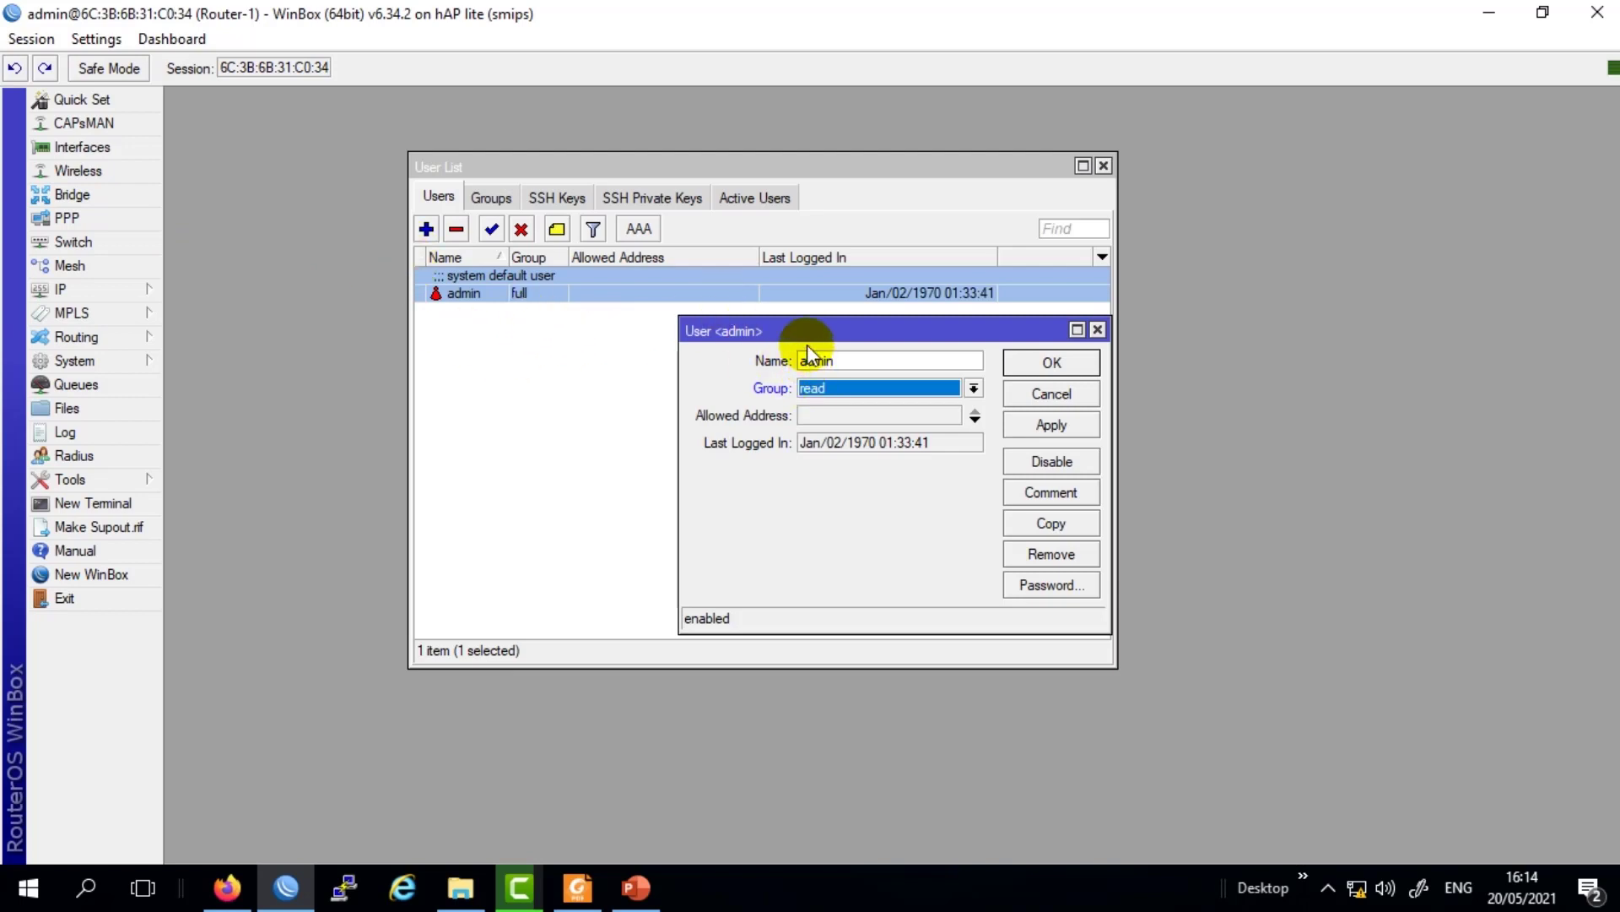
# Toggle the admin user's group between write and full, leaving it on write.
pyautogui.moveTo(806, 329); pyautogui.dragTo(690, 325)
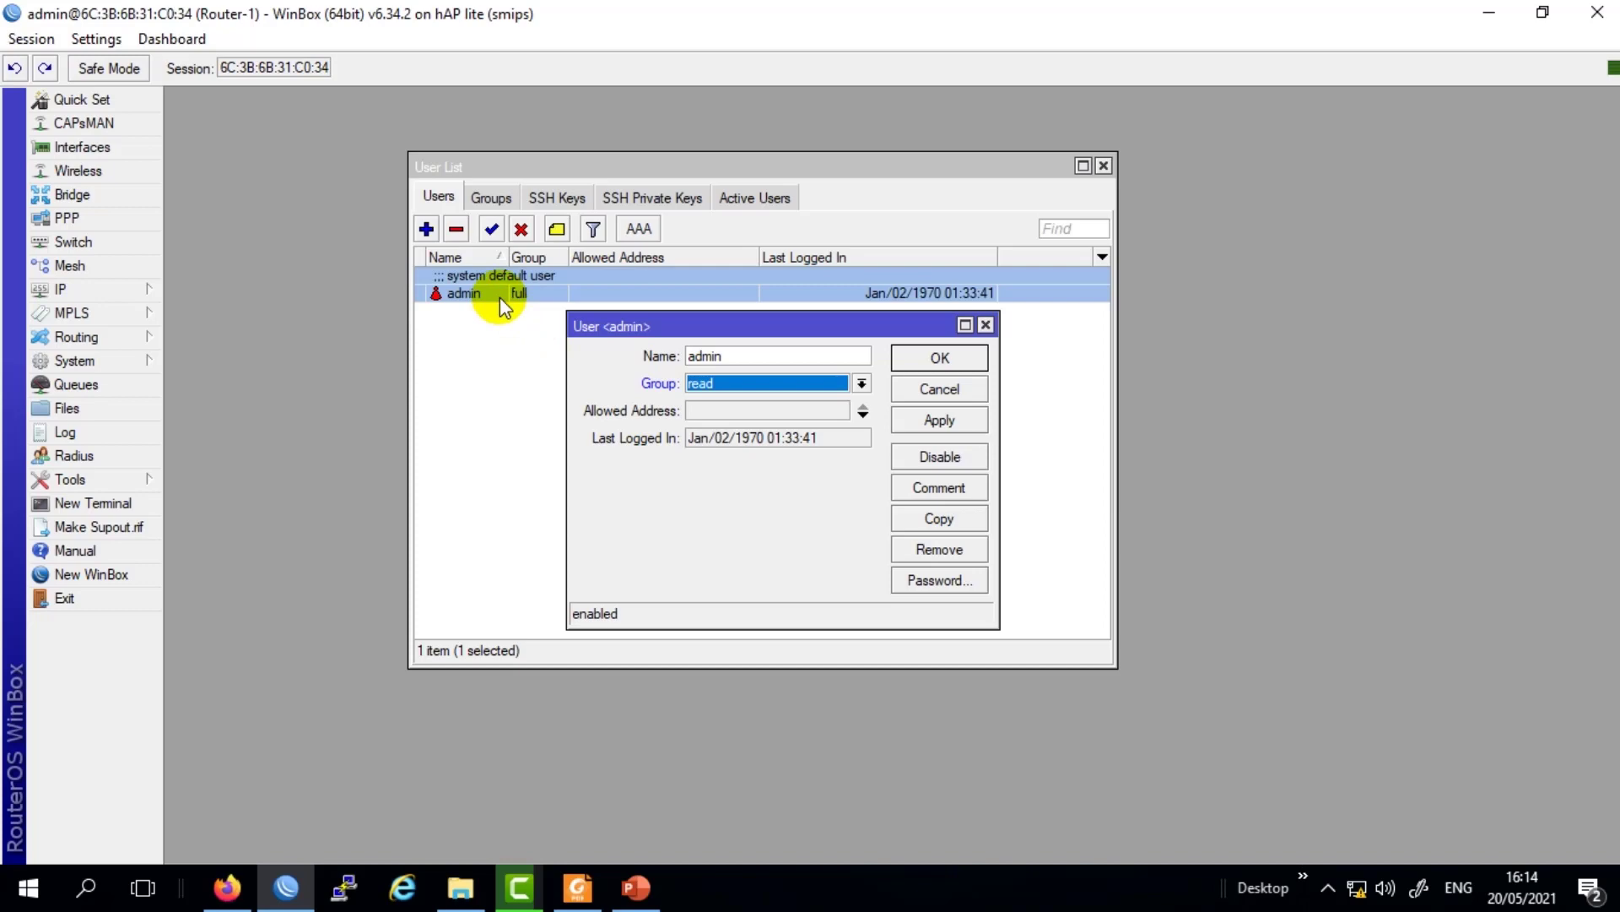
pyautogui.click(634, 324)
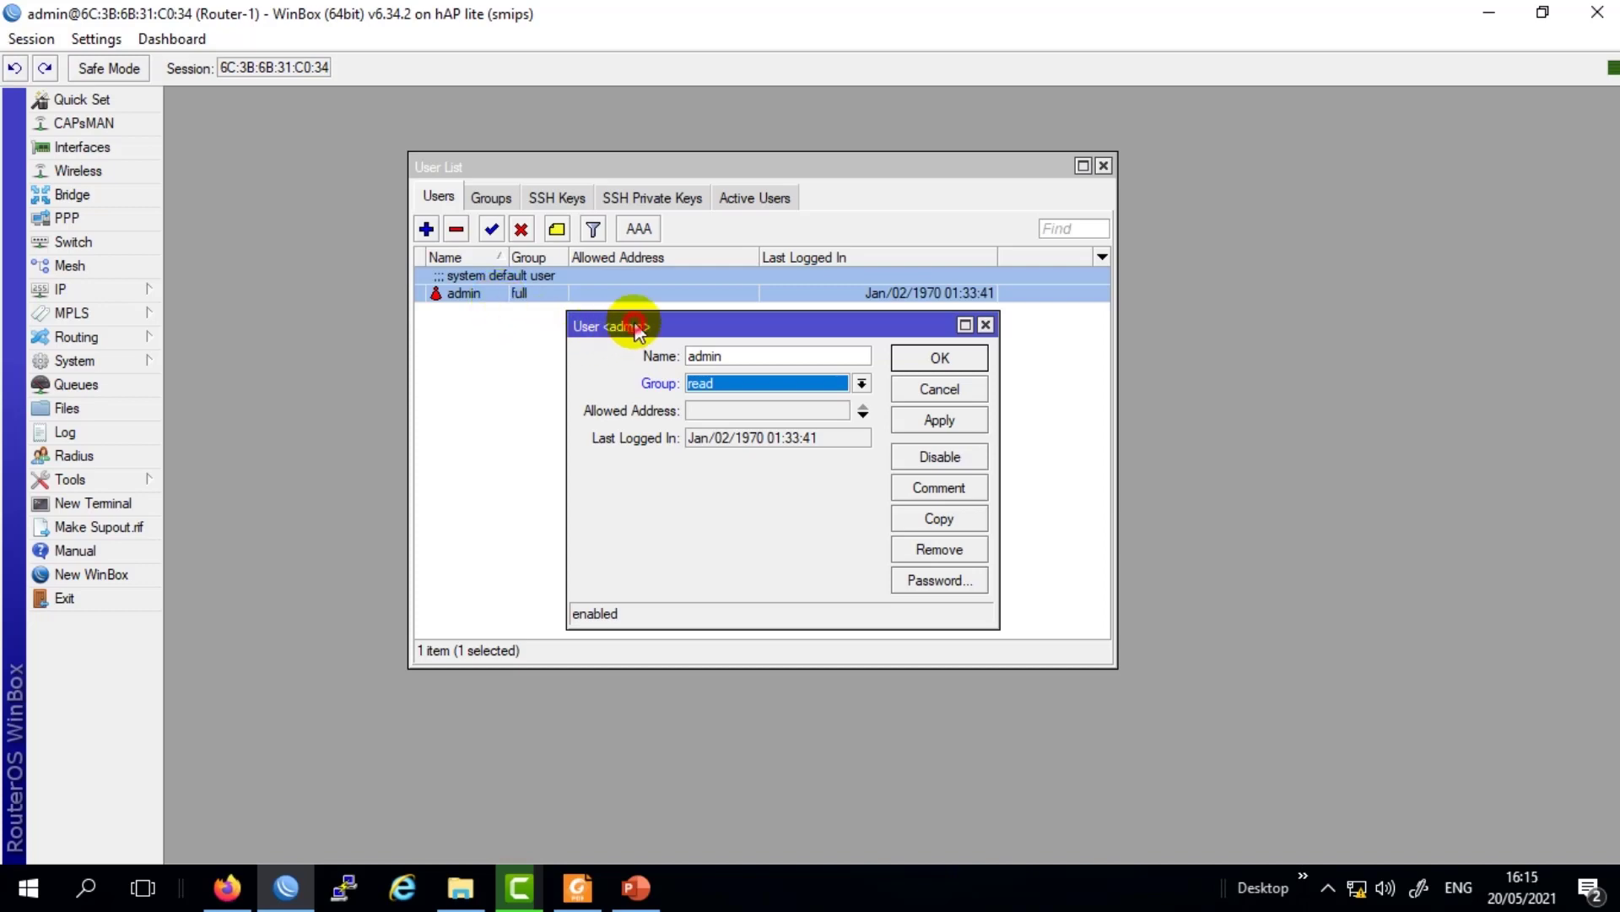
pyautogui.click(757, 381)
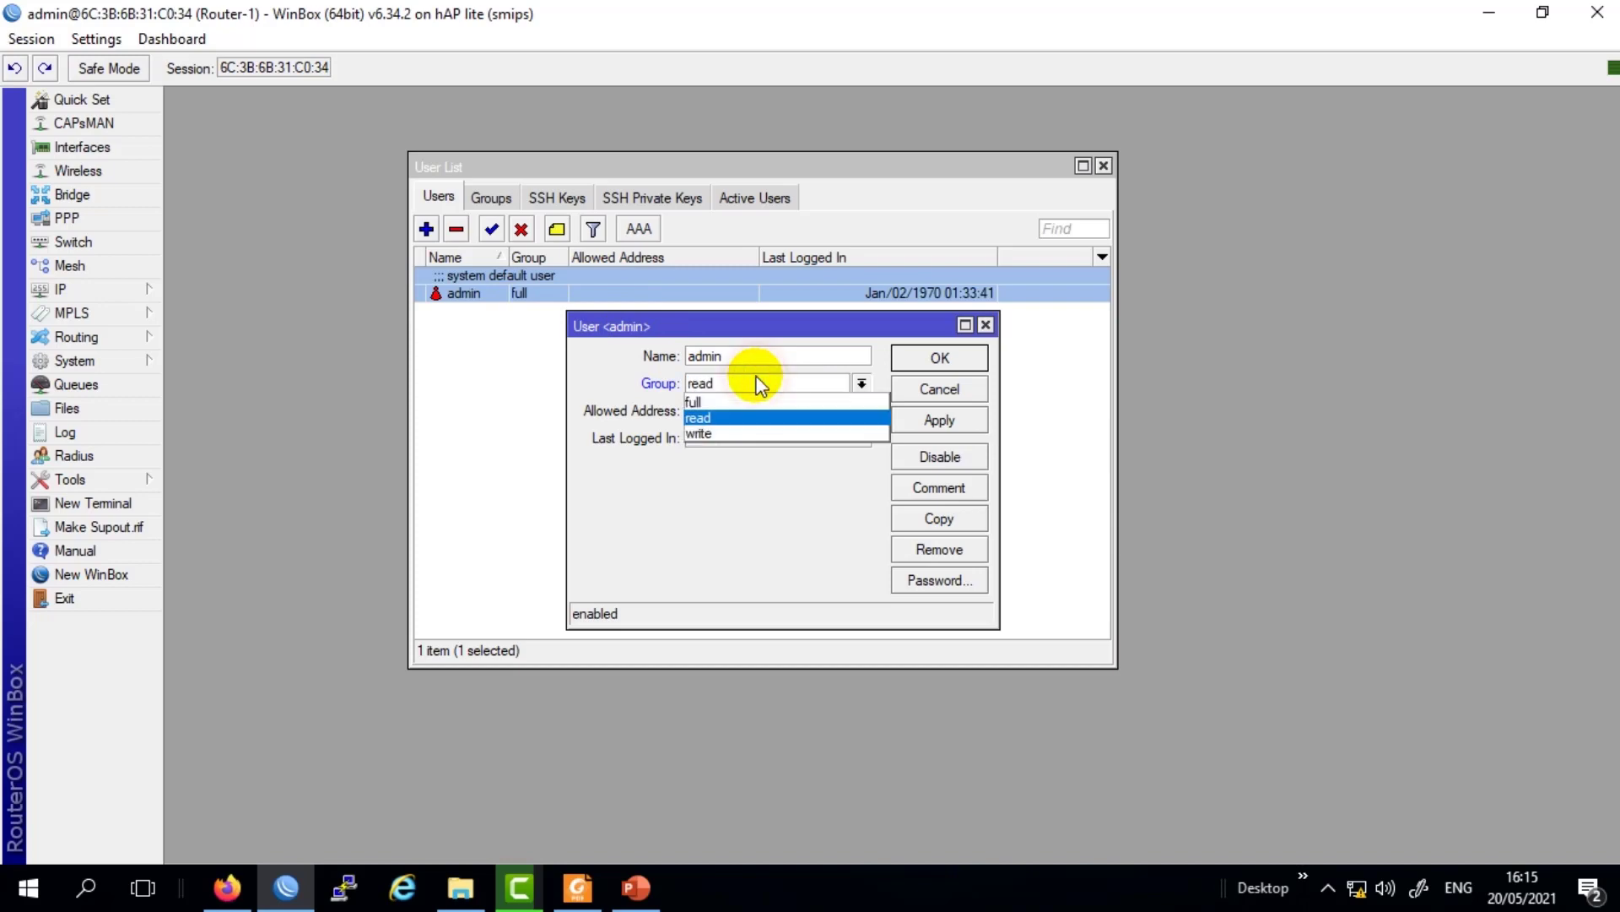
pyautogui.click(733, 434)
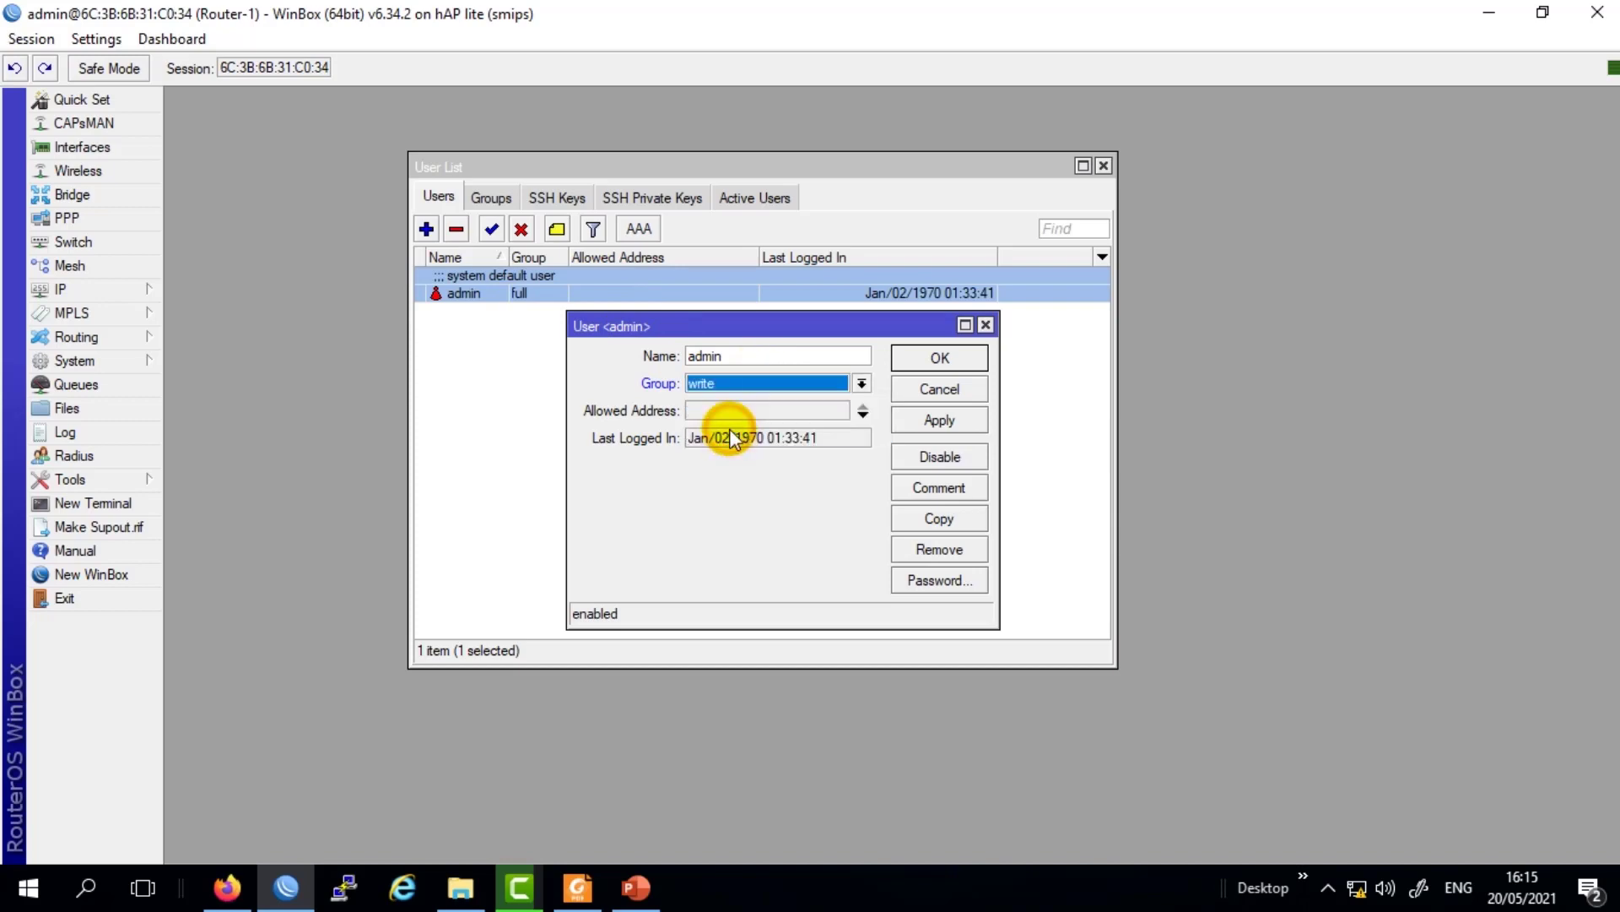
pyautogui.click(709, 387)
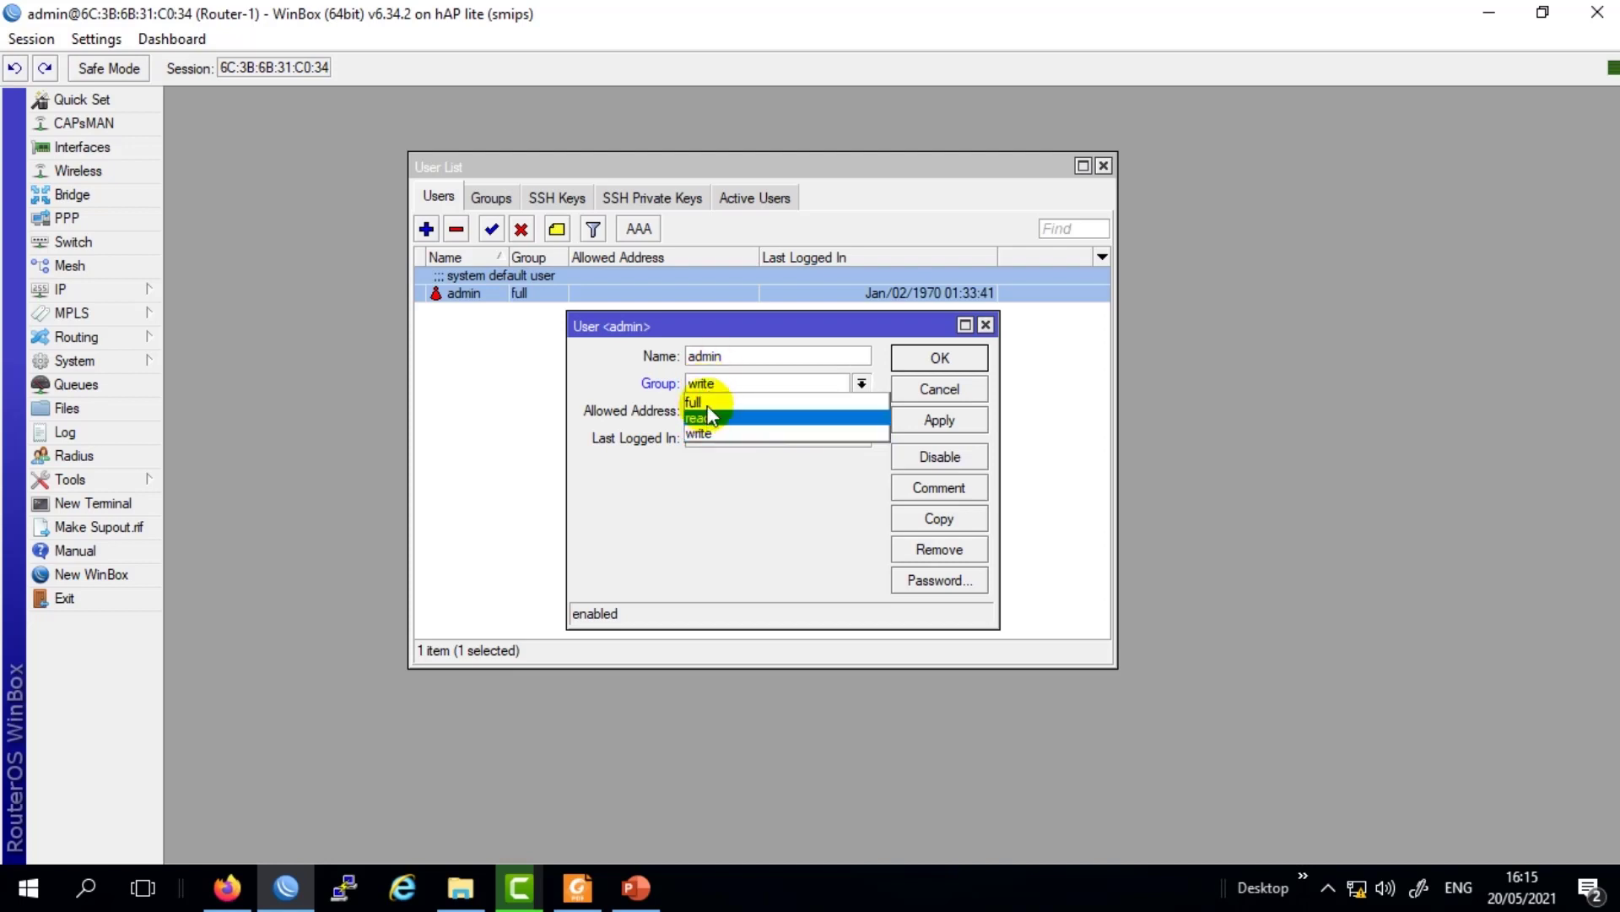
pyautogui.click(706, 403)
pyautogui.click(711, 384)
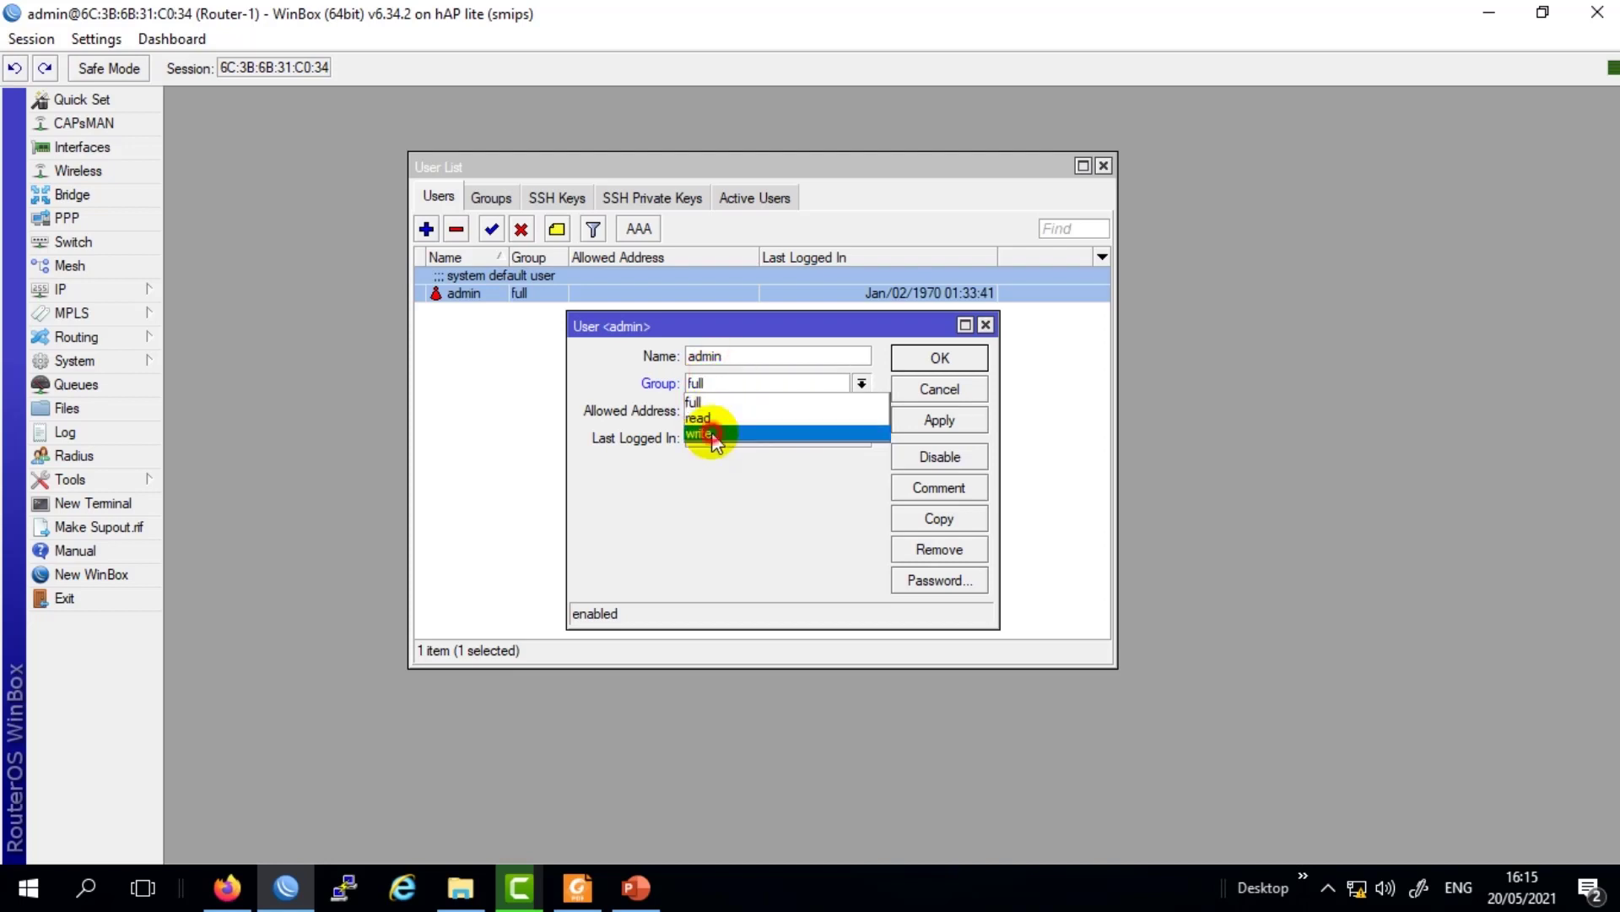
pyautogui.click(708, 434)
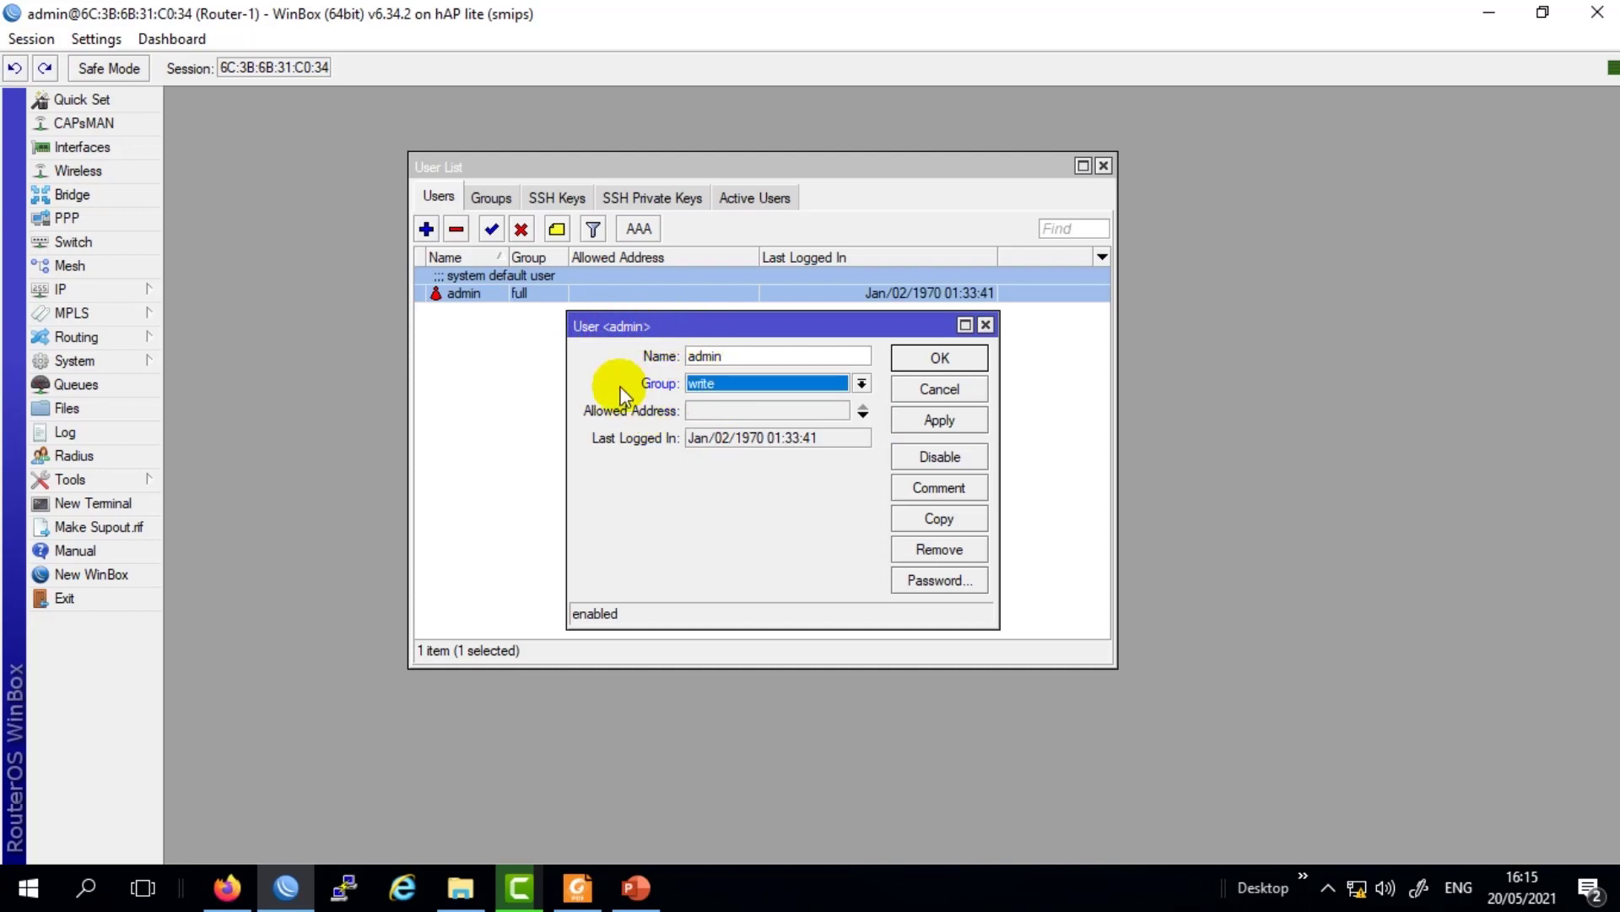
pyautogui.click(719, 385)
pyautogui.click(722, 388)
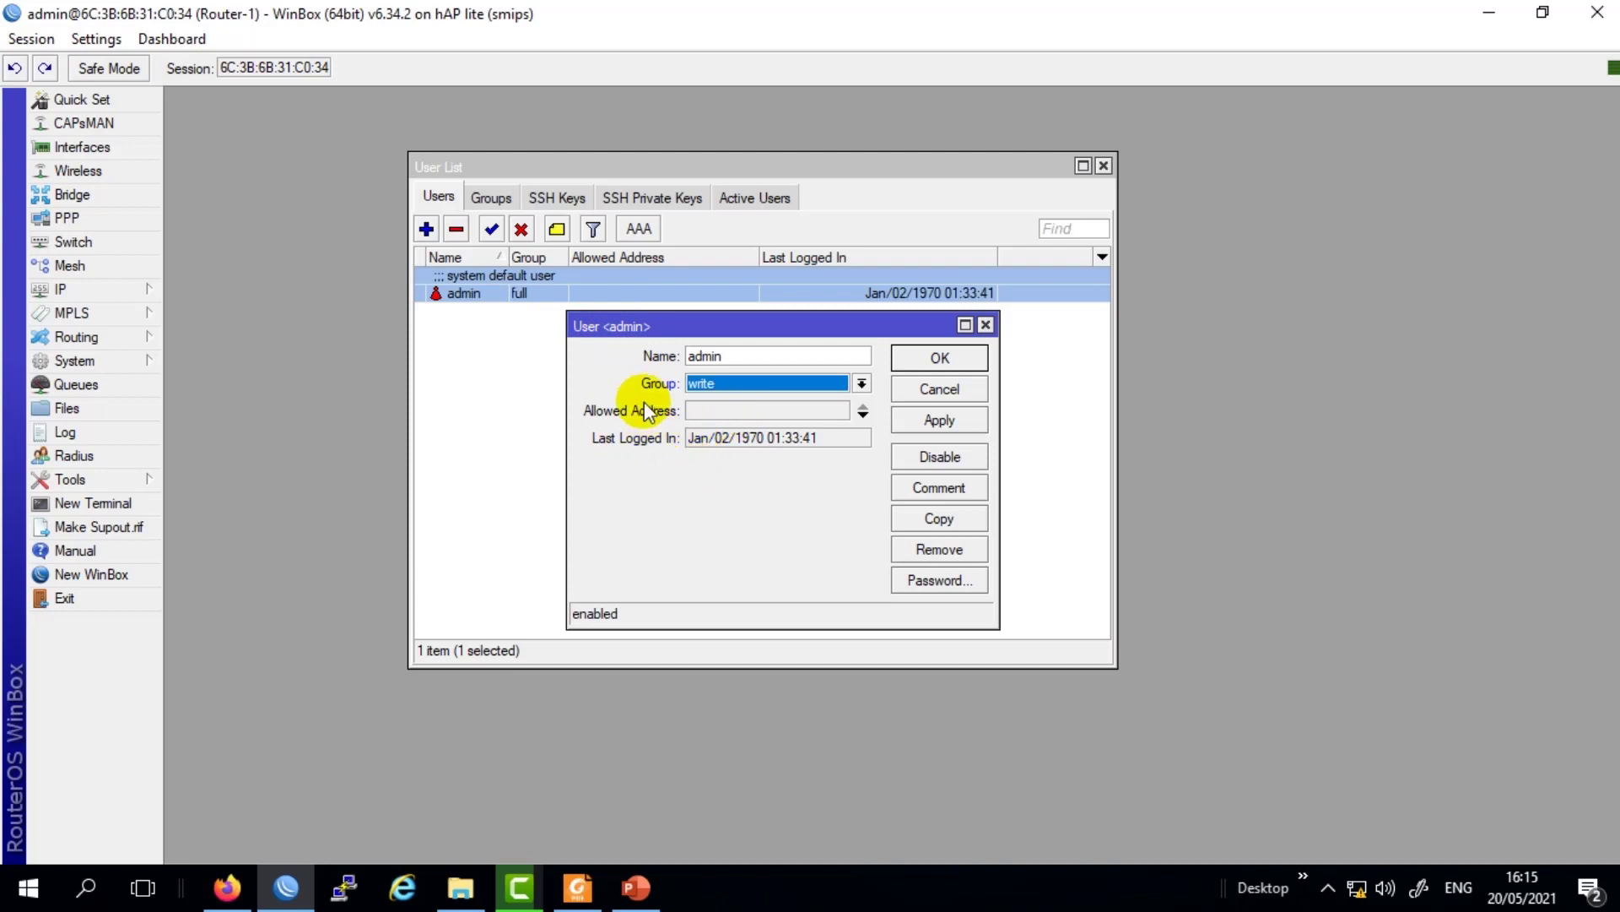
# Set the admin user's group back to full and save the user.
pyautogui.click(713, 383)
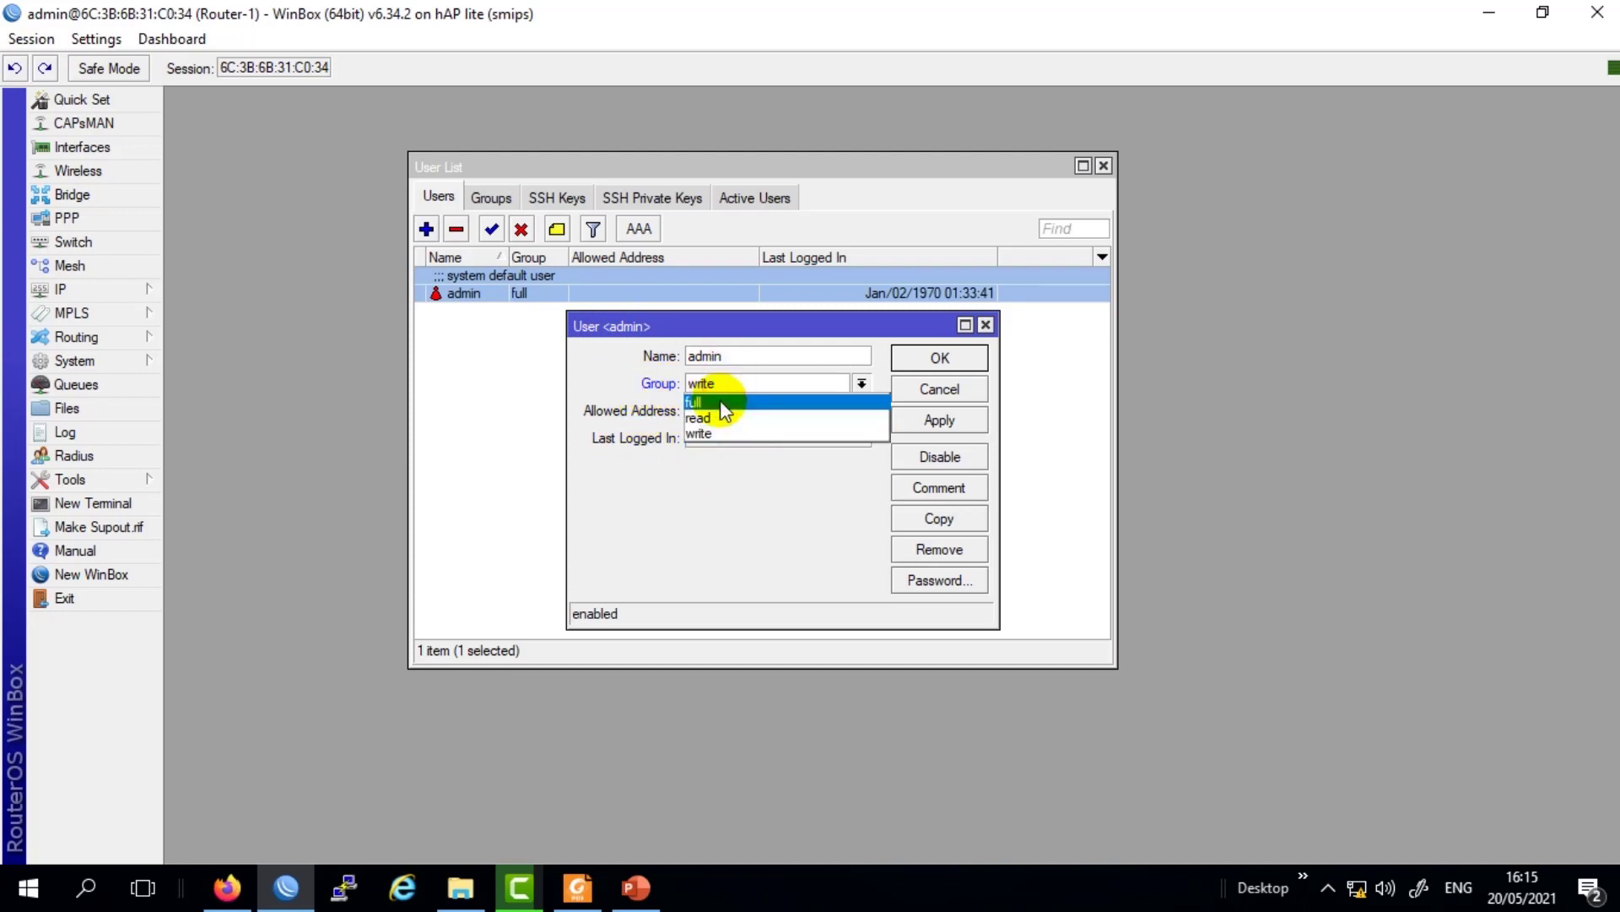
pyautogui.click(718, 412)
pyautogui.click(935, 420)
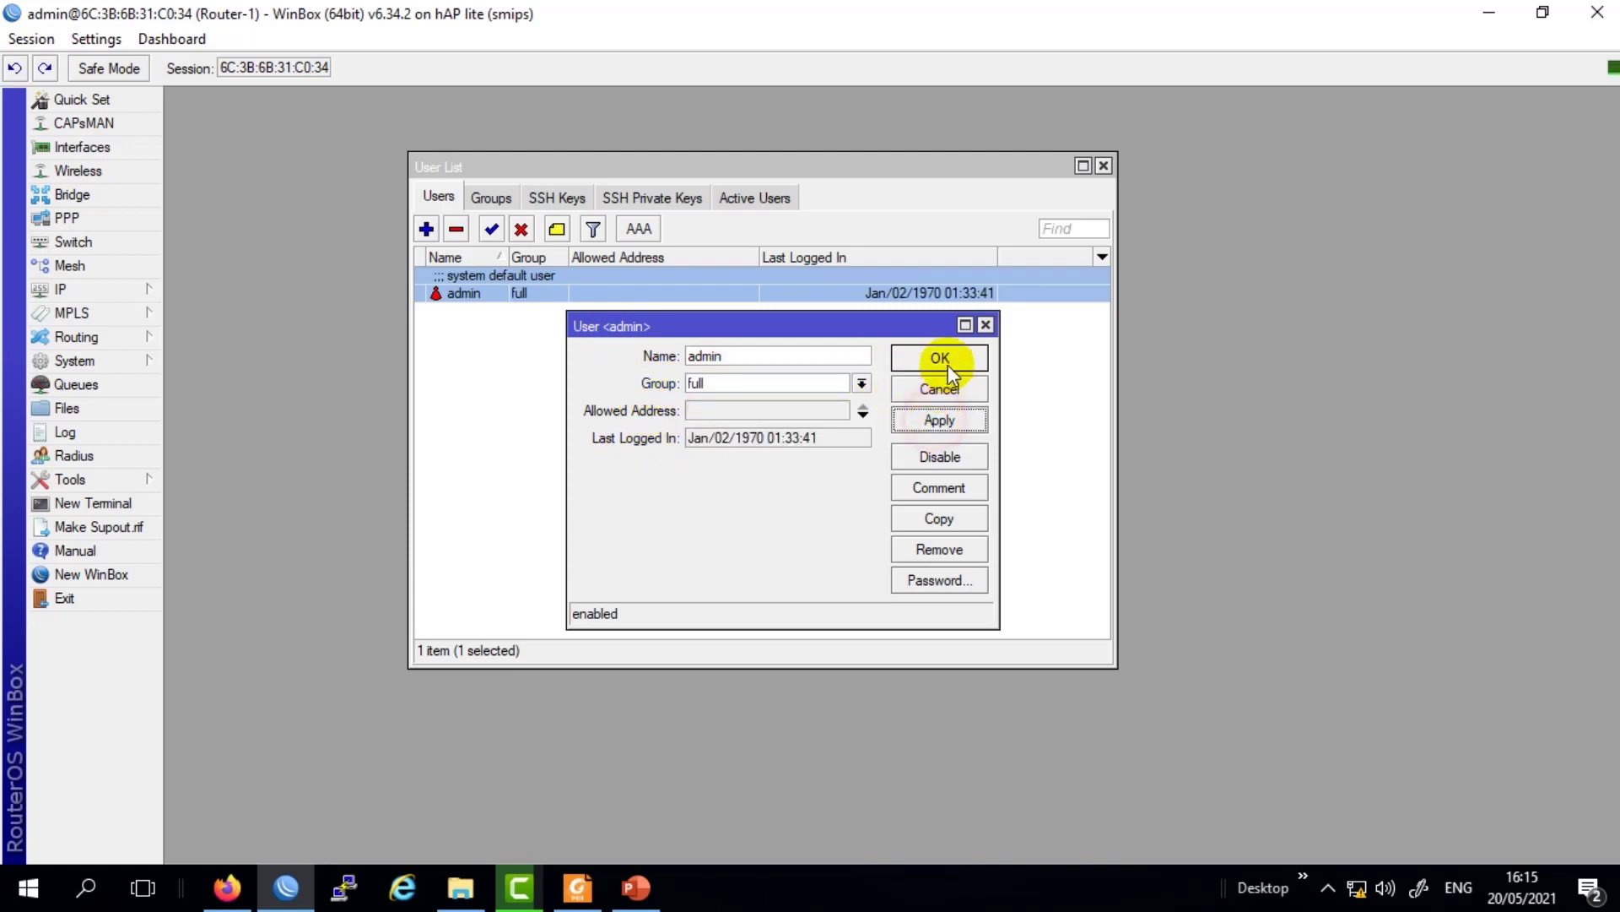
pyautogui.click(940, 358)
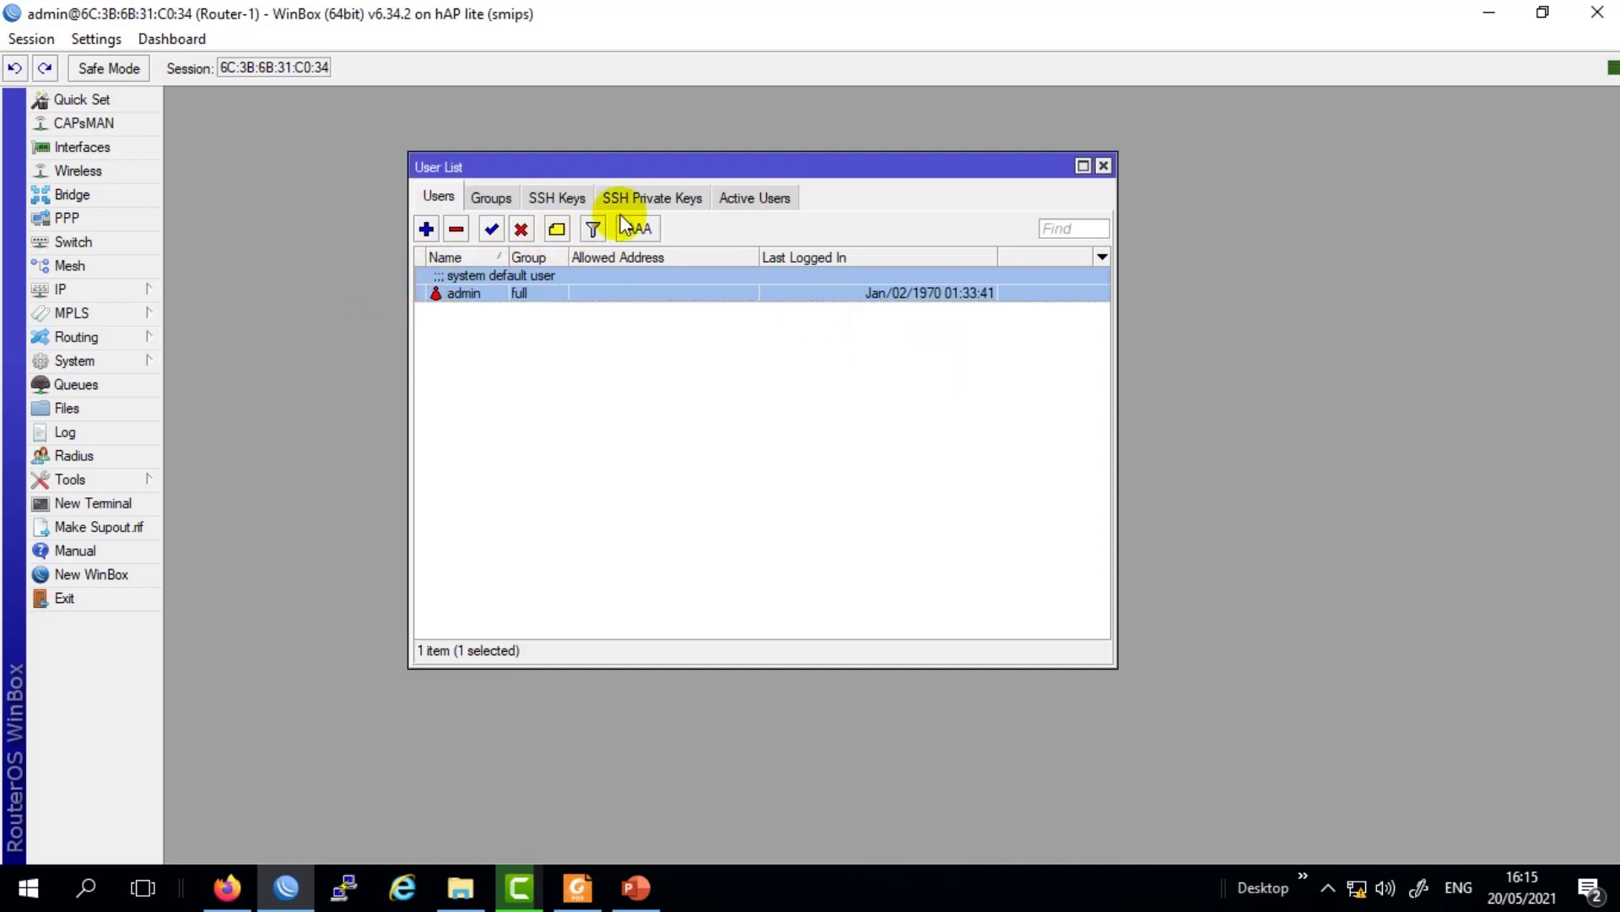
# Add a new user named mis in the full group.
pyautogui.moveTo(622, 168); pyautogui.dragTo(652, 150)
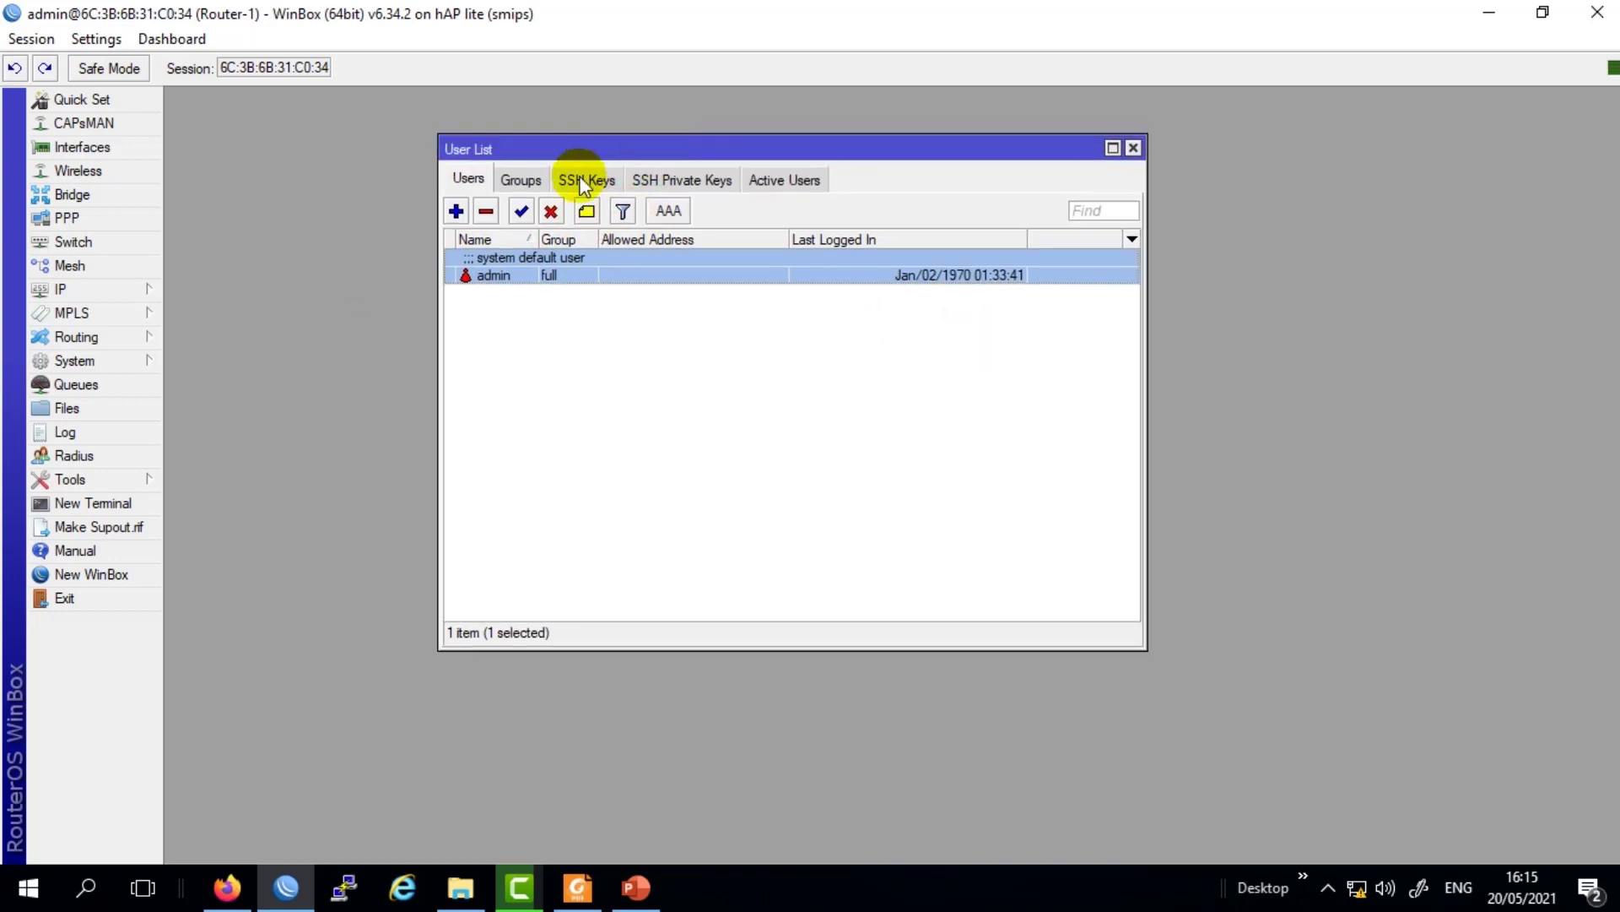
pyautogui.click(455, 211)
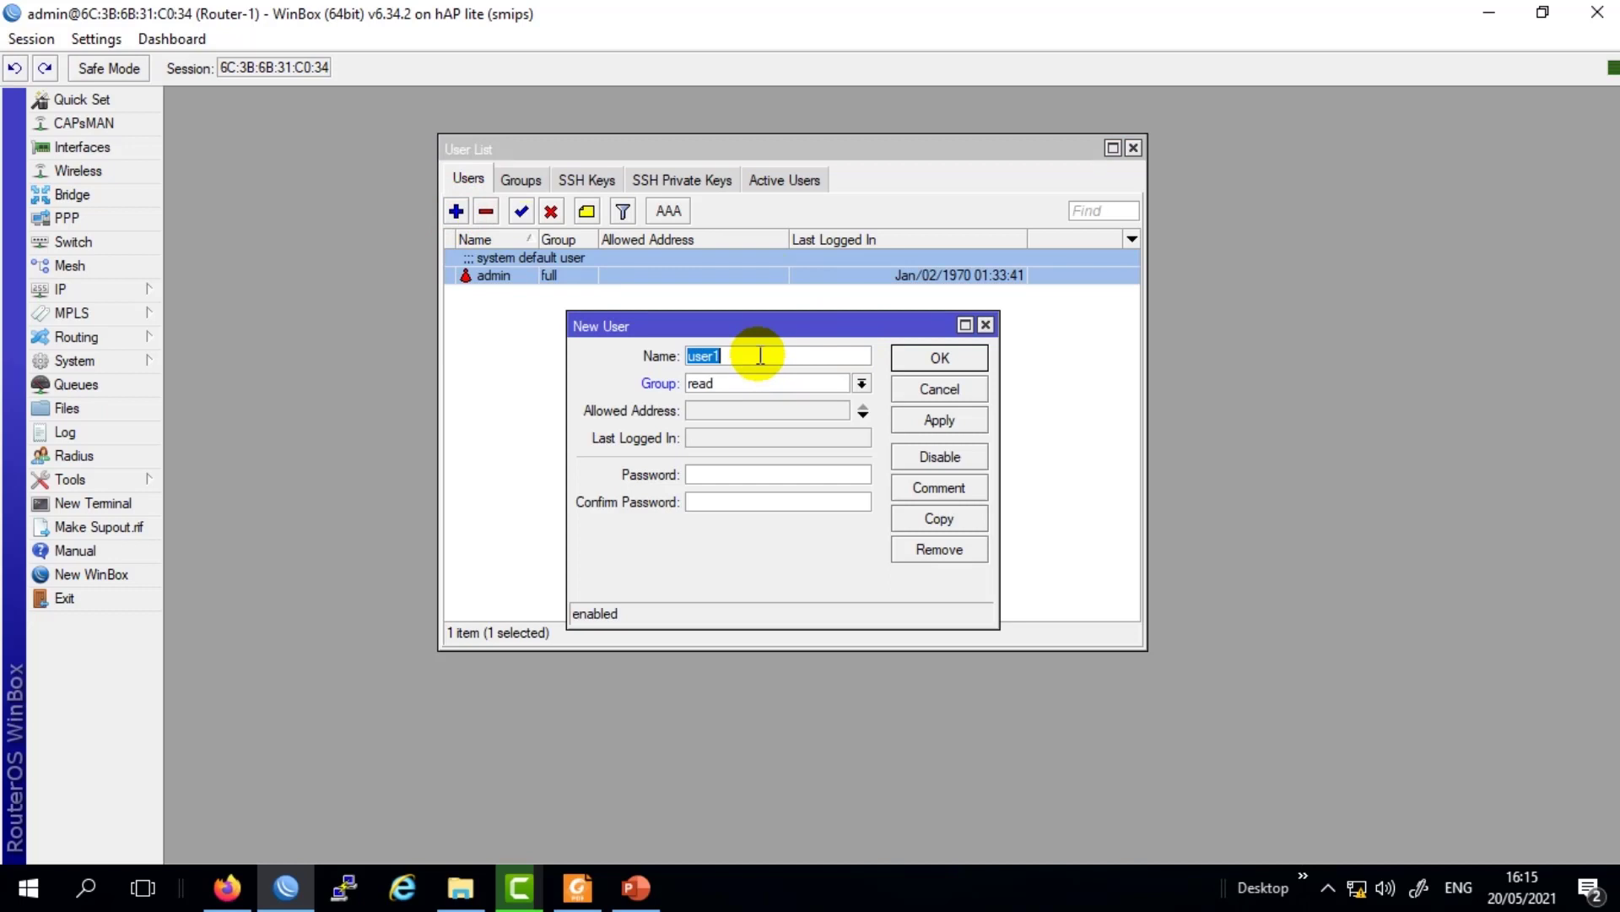
pyautogui.press('BackSpace')
pyautogui.write('mis')
pyautogui.click(713, 384)
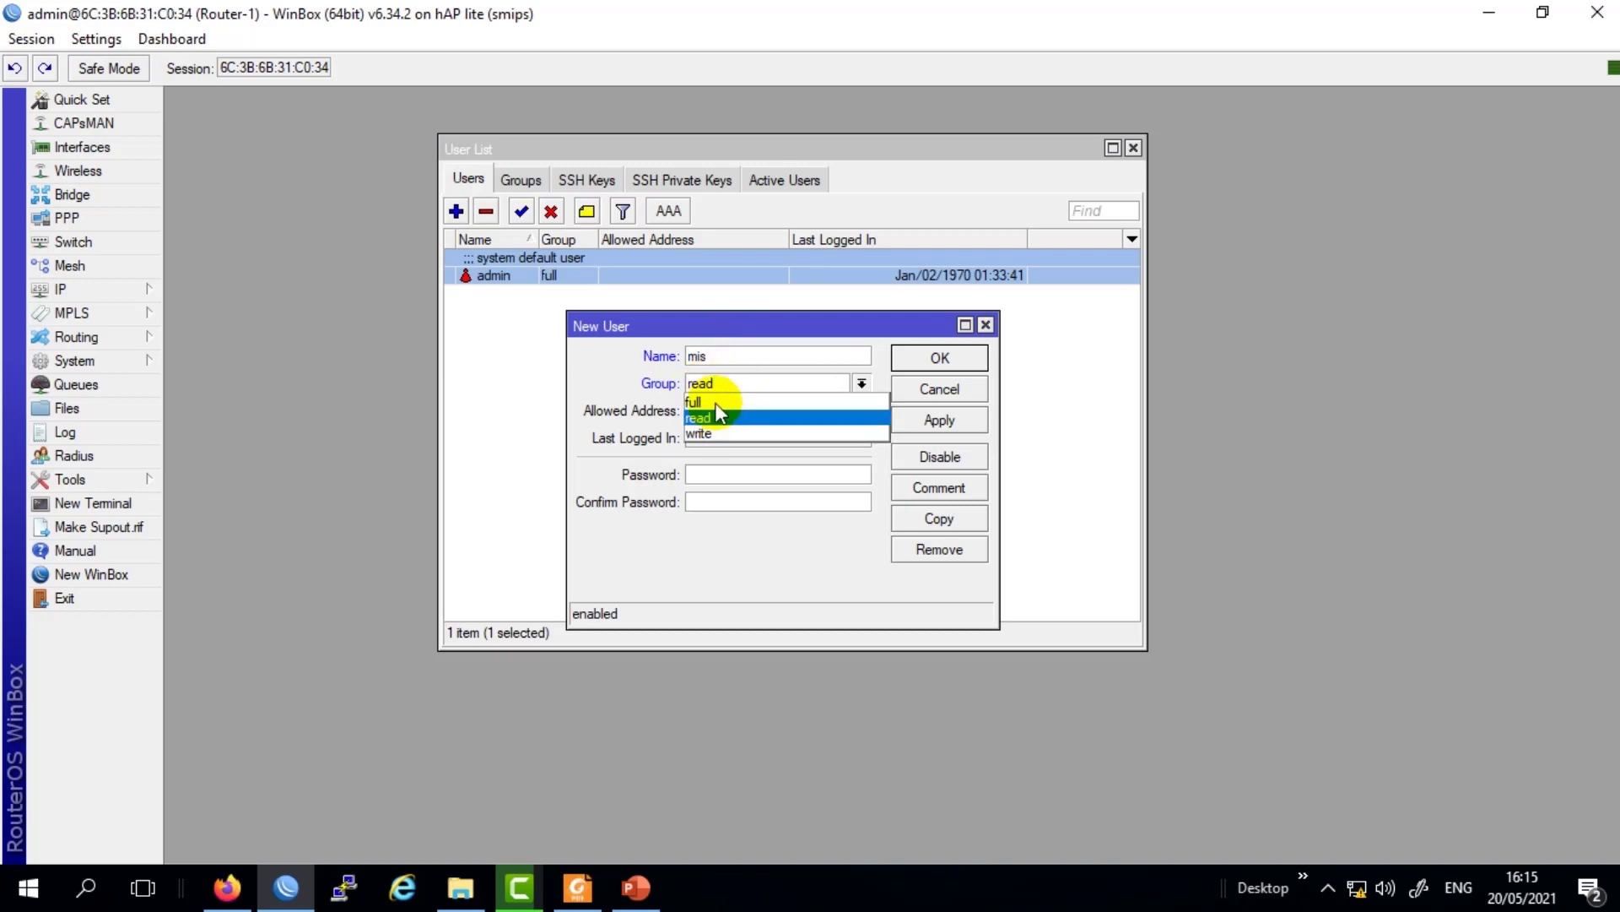
pyautogui.click(717, 404)
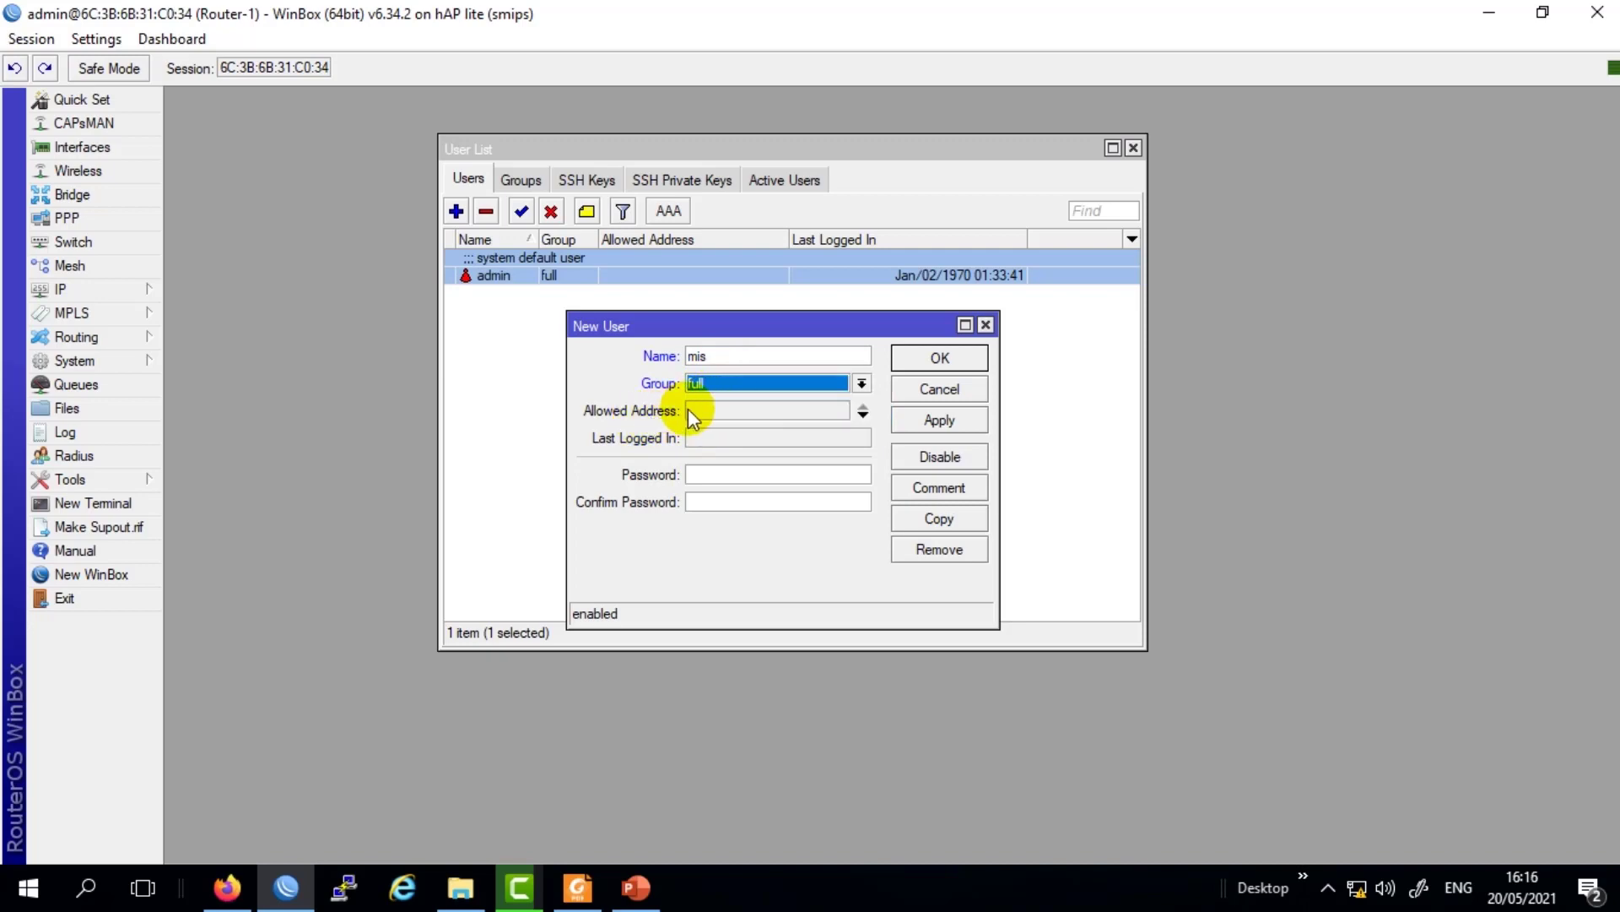
# Remove the Allowed Address restriction from the new user.
pyautogui.click(716, 411)
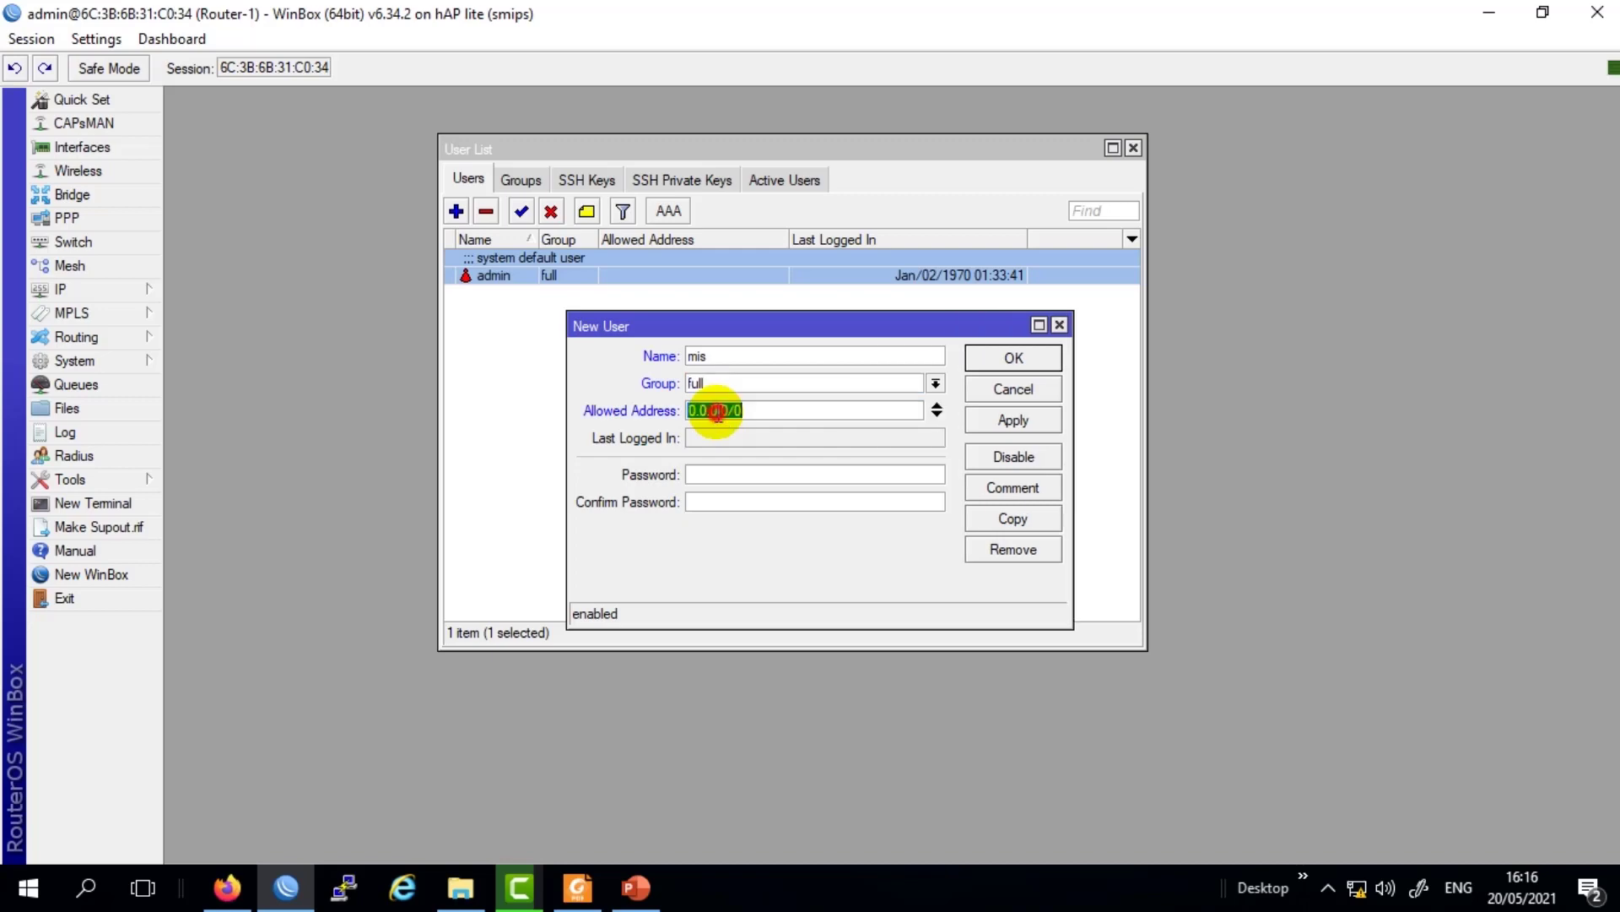
pyautogui.click(773, 411)
pyautogui.moveTo(772, 412); pyautogui.dragTo(669, 410)
pyautogui.click(707, 355)
pyautogui.moveTo(708, 355); pyautogui.dragTo(655, 354)
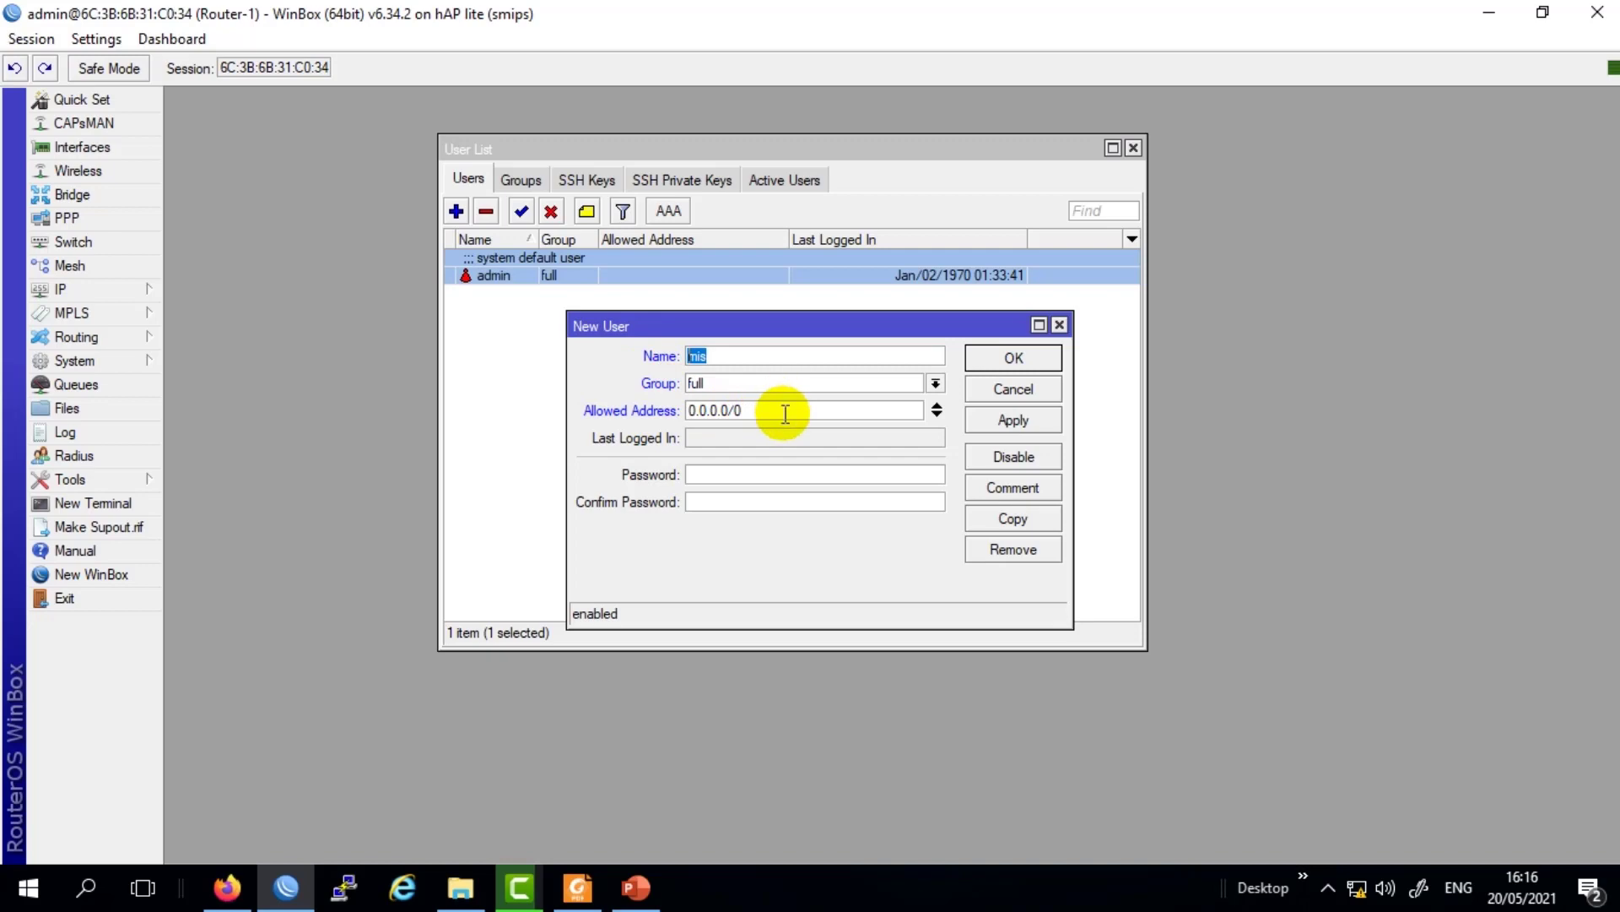
pyautogui.moveTo(782, 407); pyautogui.dragTo(687, 409)
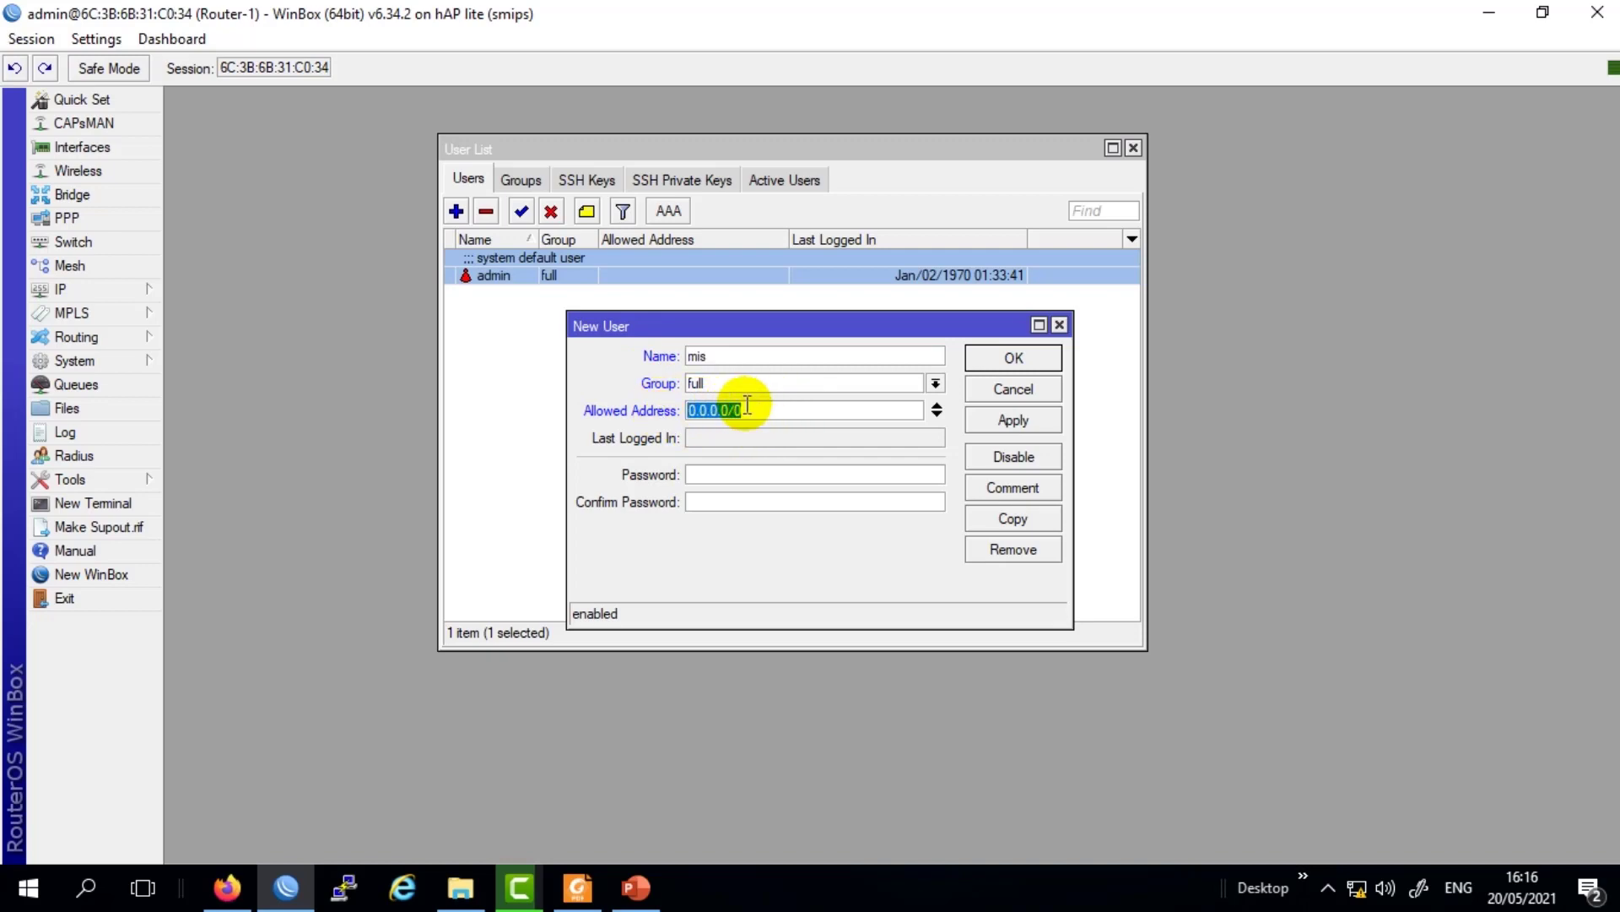
pyautogui.click(936, 406)
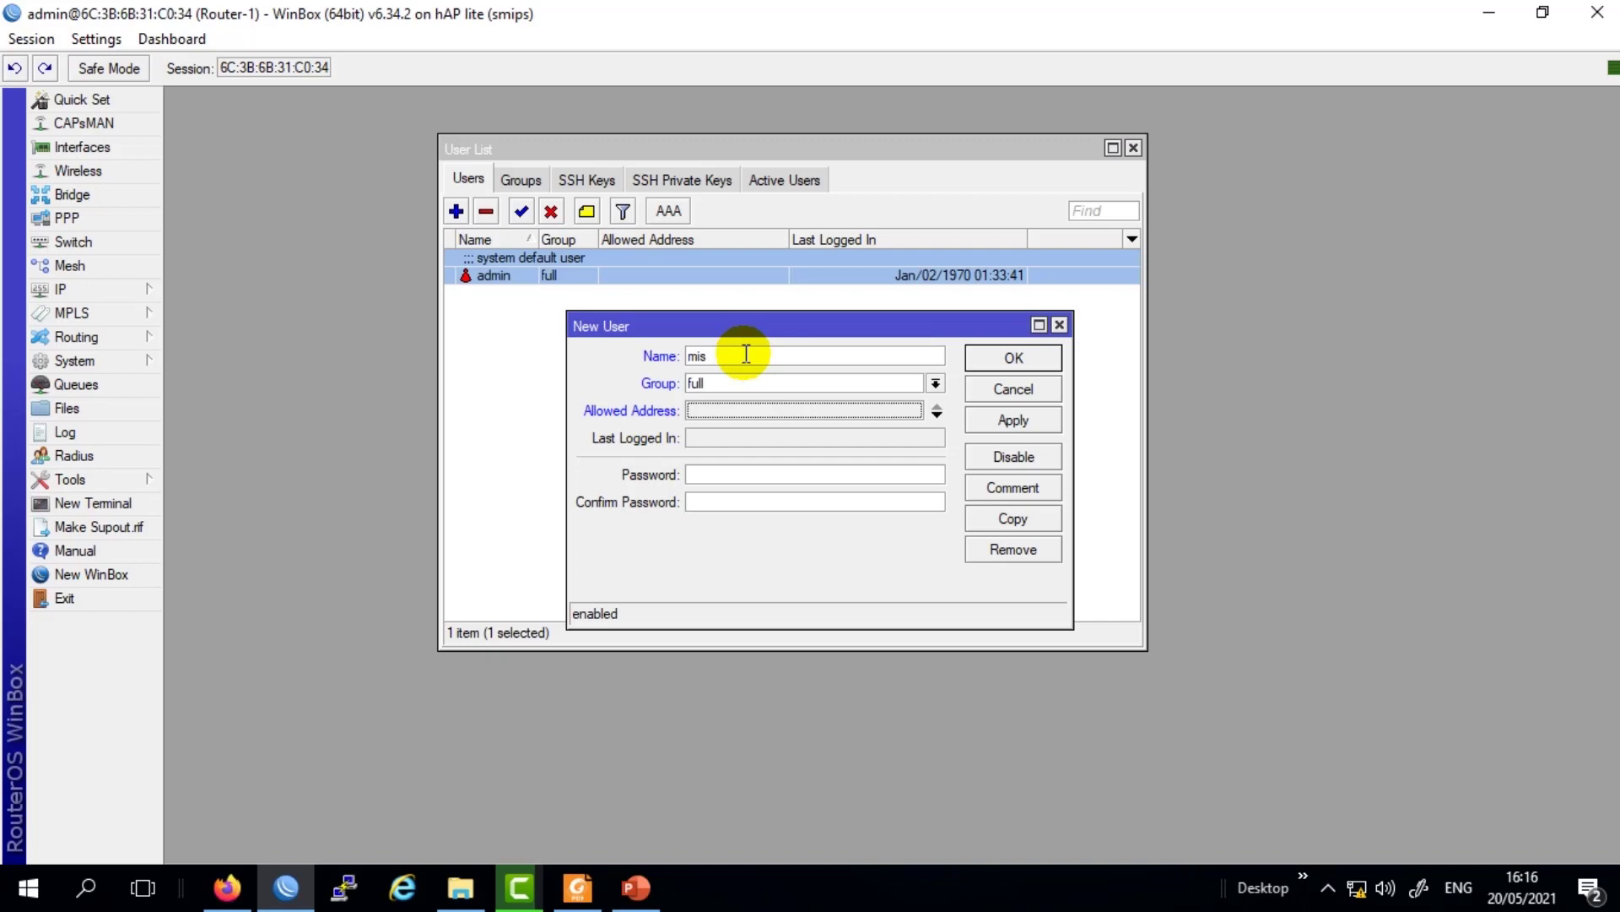
# Enter the new user's password, save the account, and close the User List.
pyautogui.click(731, 471)
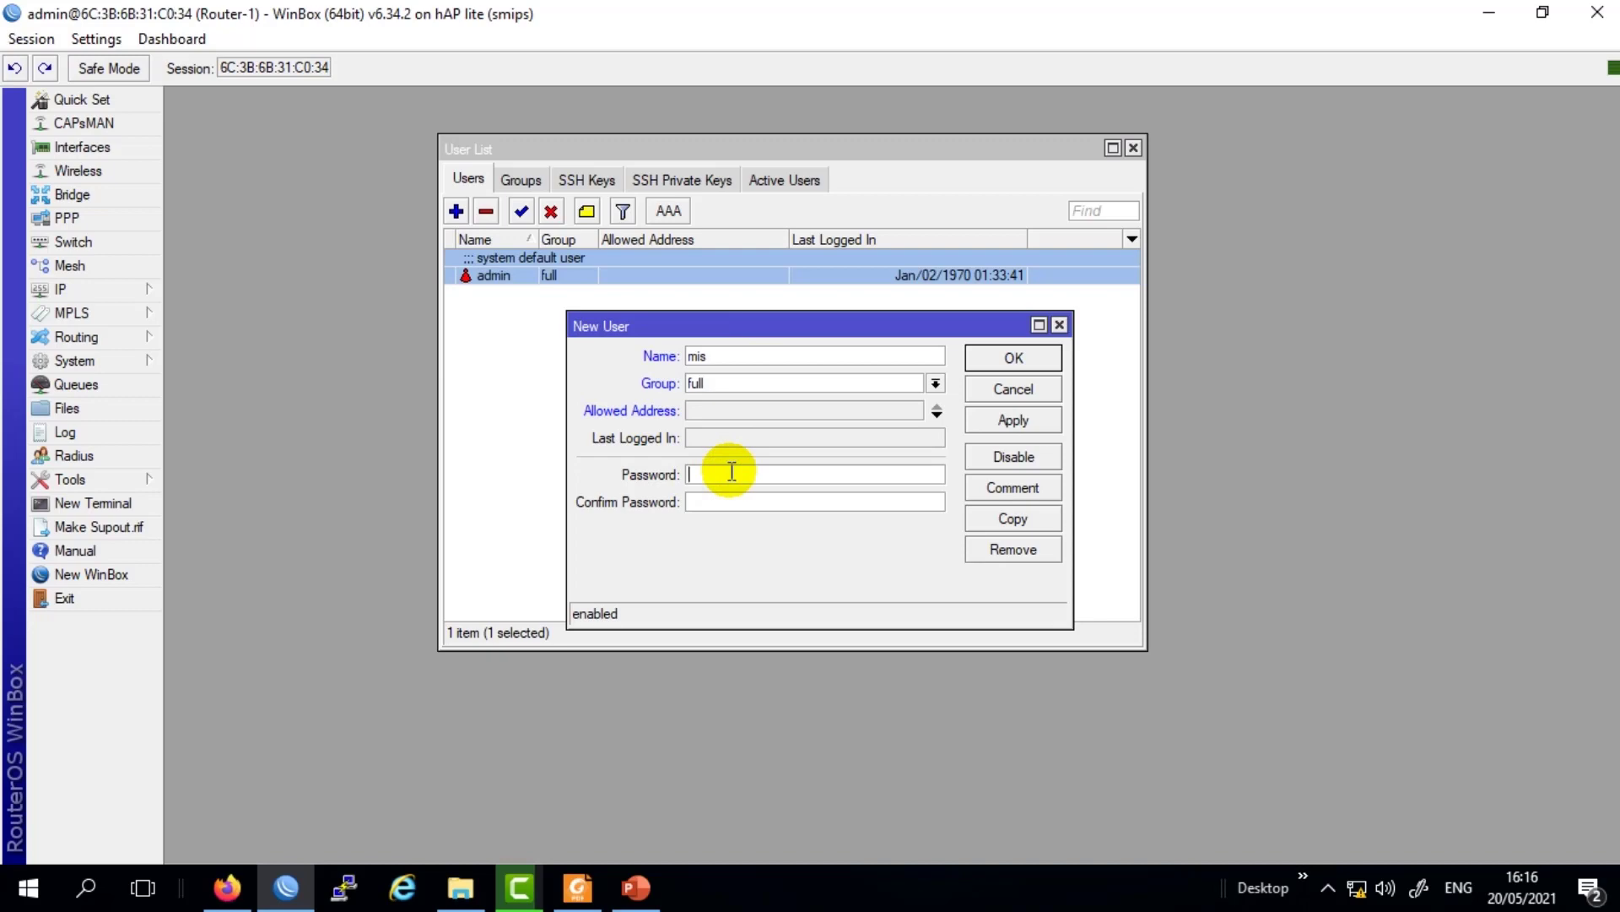
pyautogui.write('********')
pyautogui.click(1017, 420)
pyautogui.click(1023, 359)
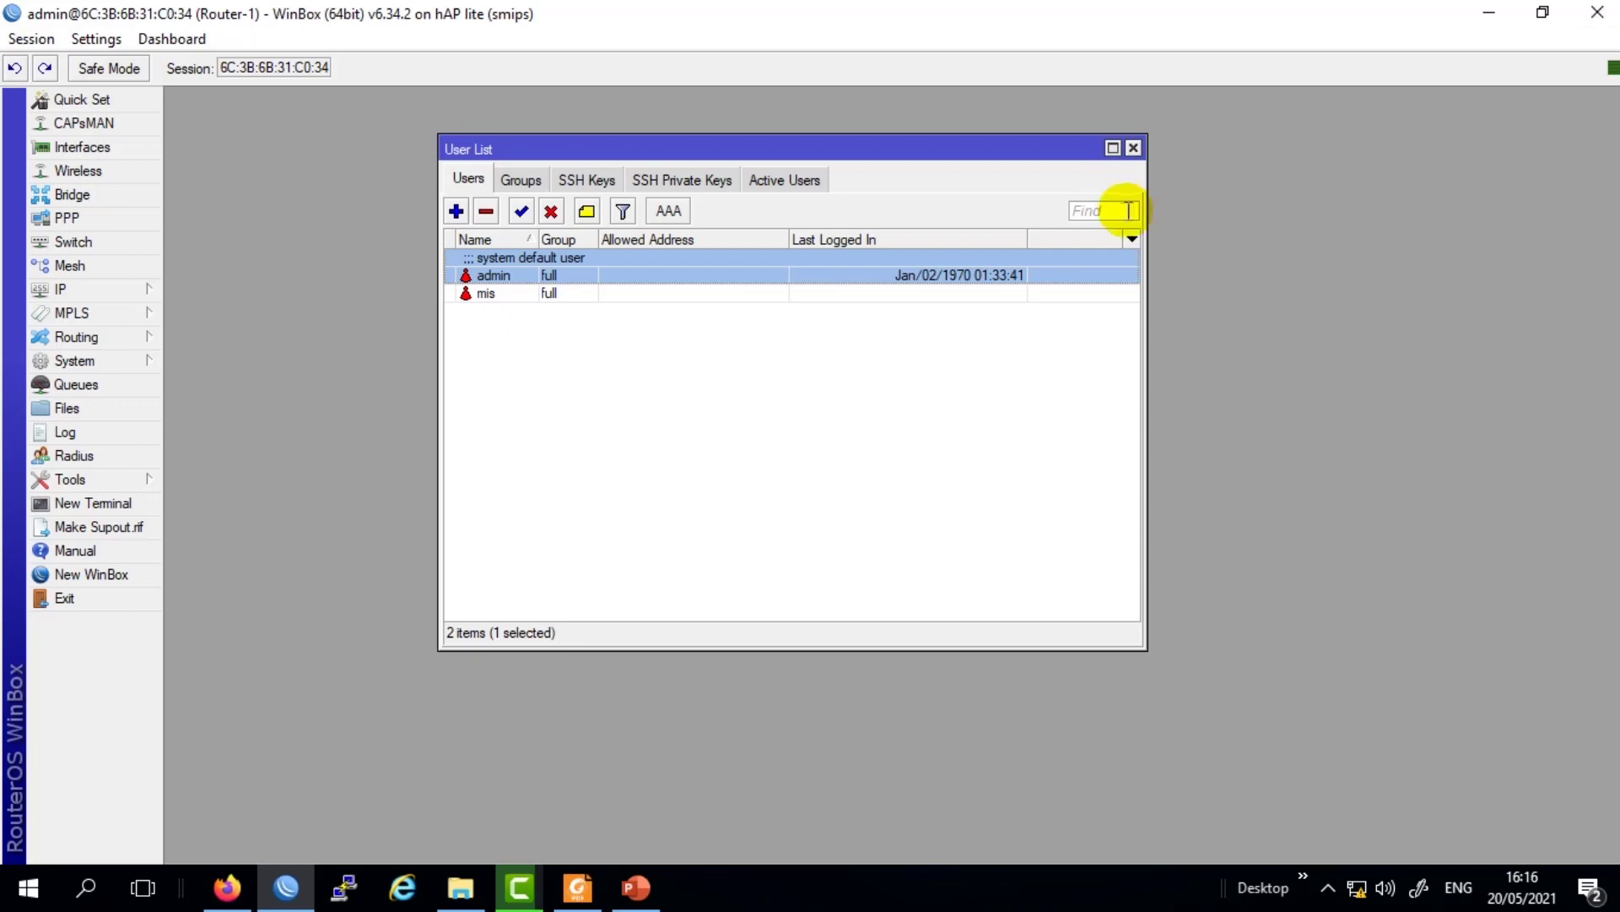
pyautogui.click(1133, 148)
# Restart WinBox and log in to the router's MAC address as the new user mis with its password.
pyautogui.click(1597, 12)
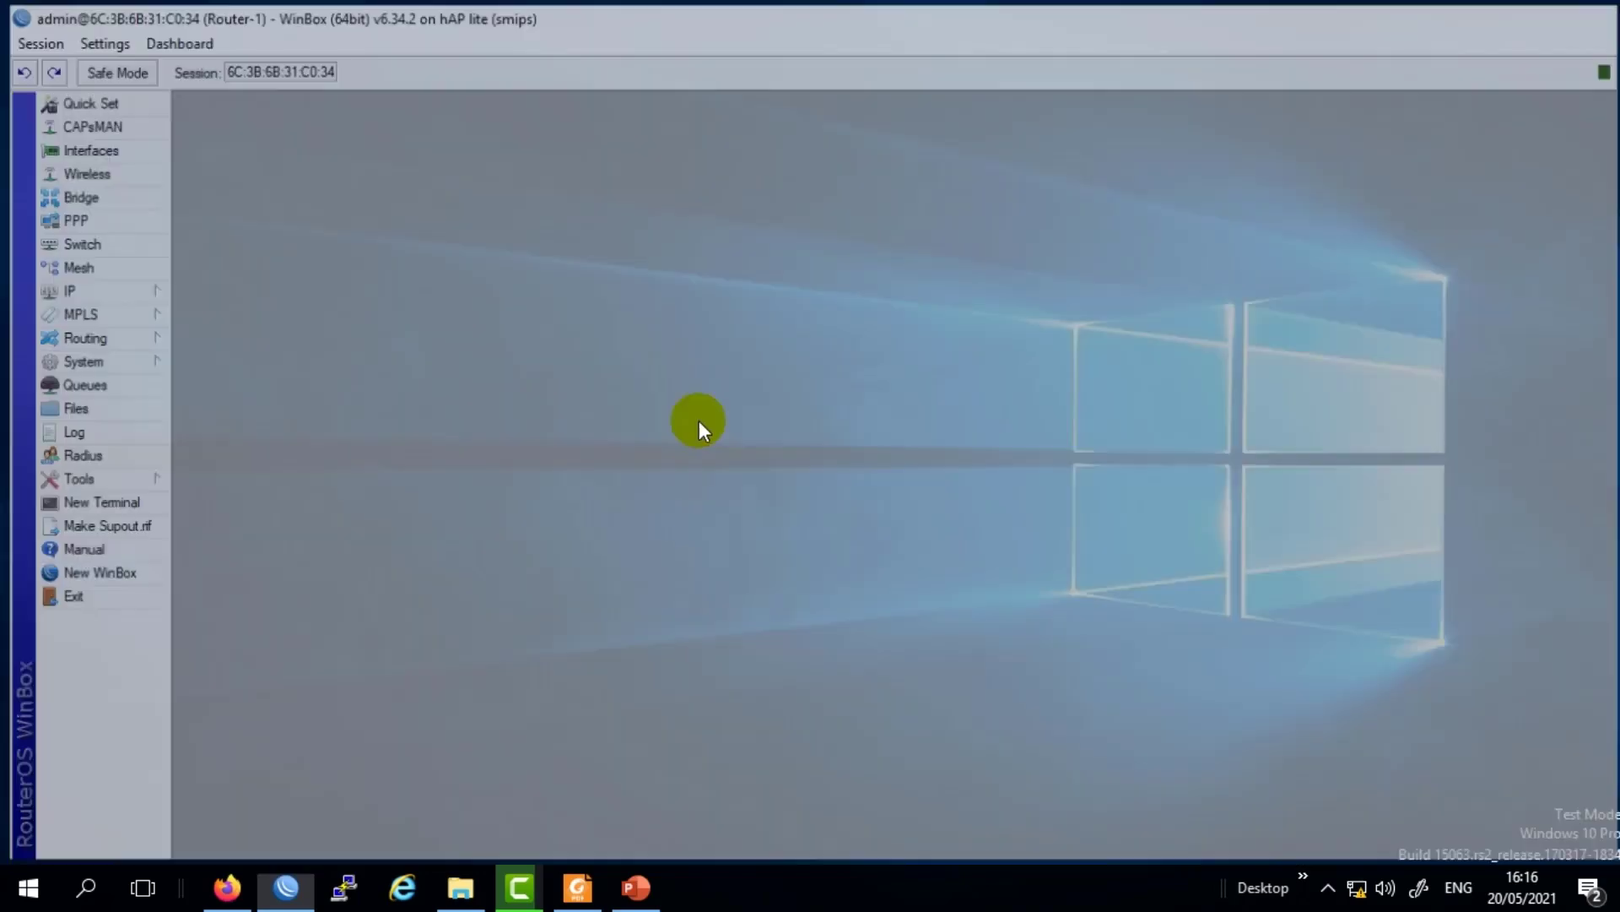
pyautogui.click(286, 890)
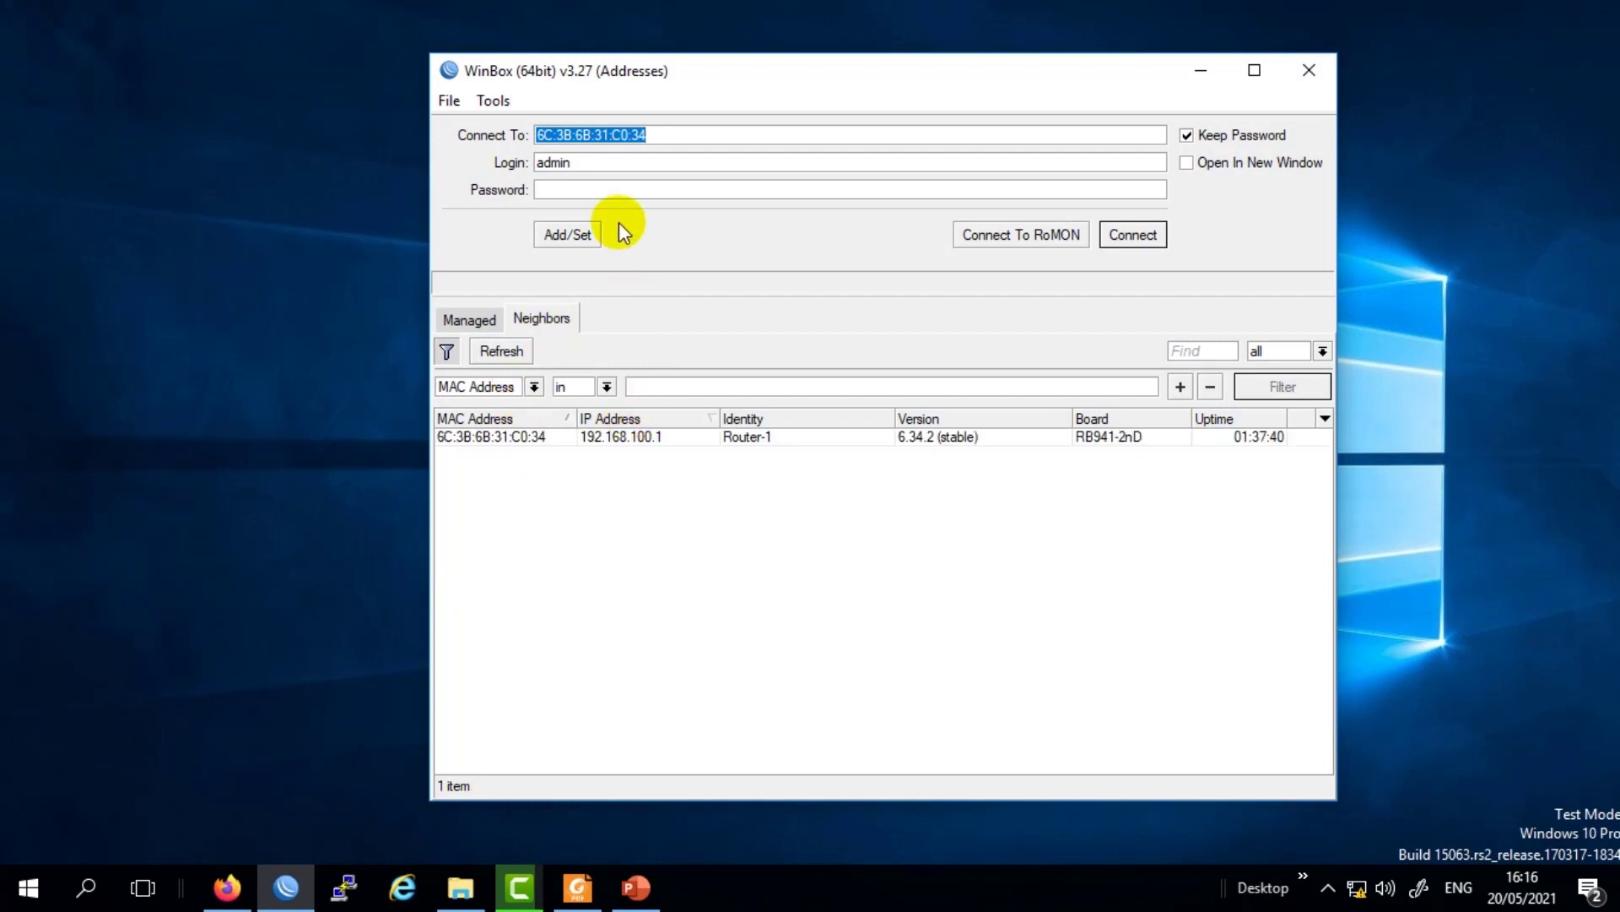
pyautogui.click(615, 189)
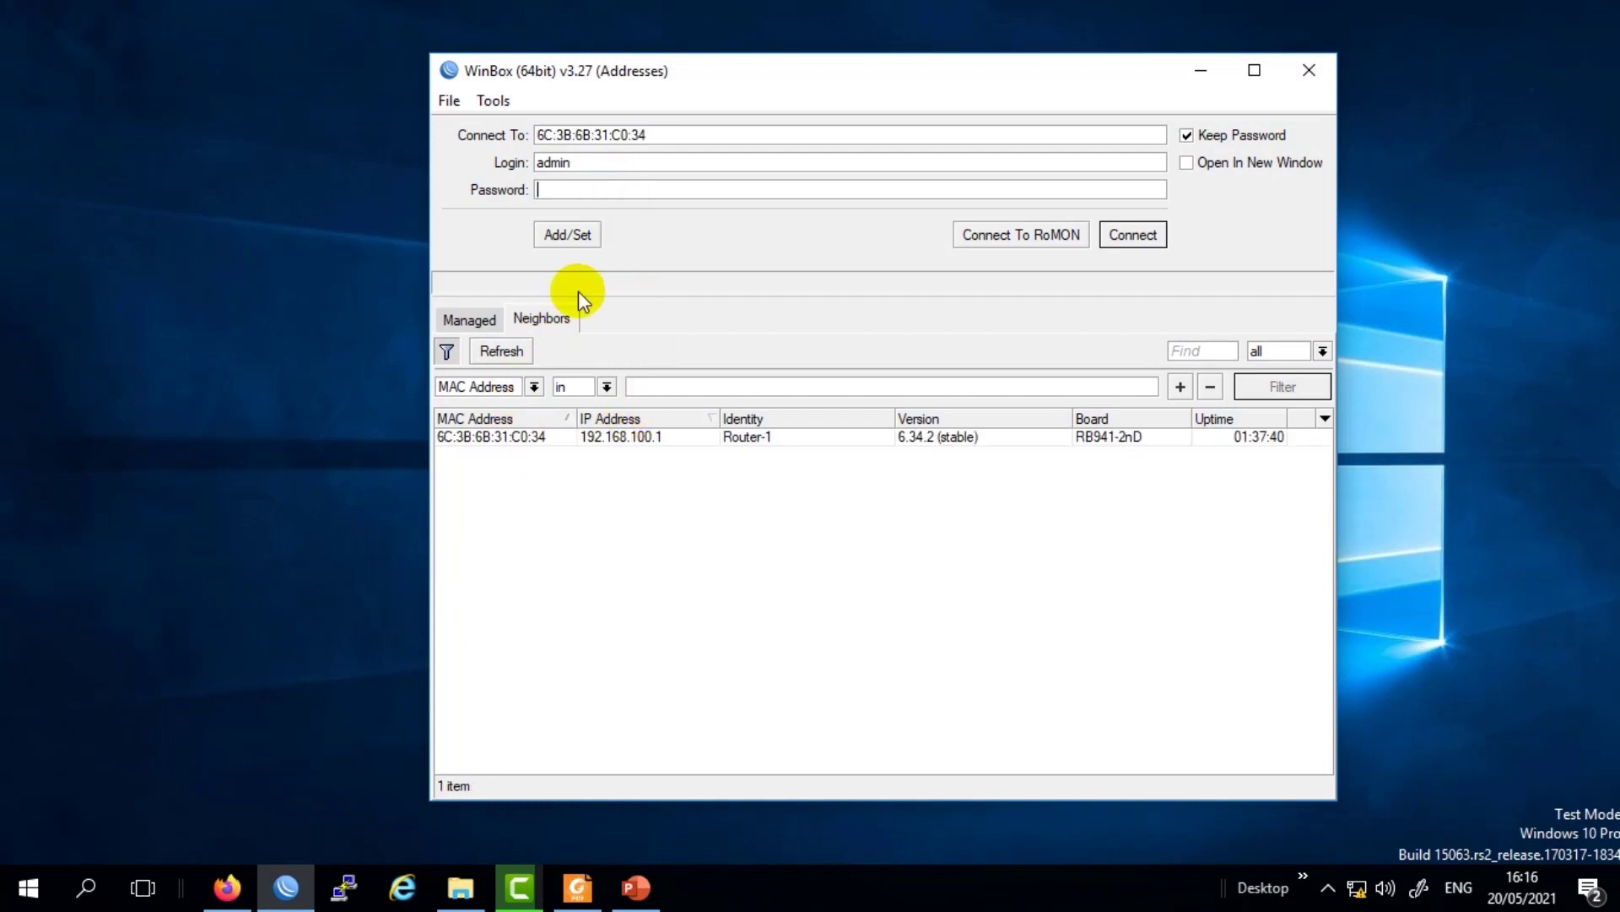
pyautogui.click(509, 437)
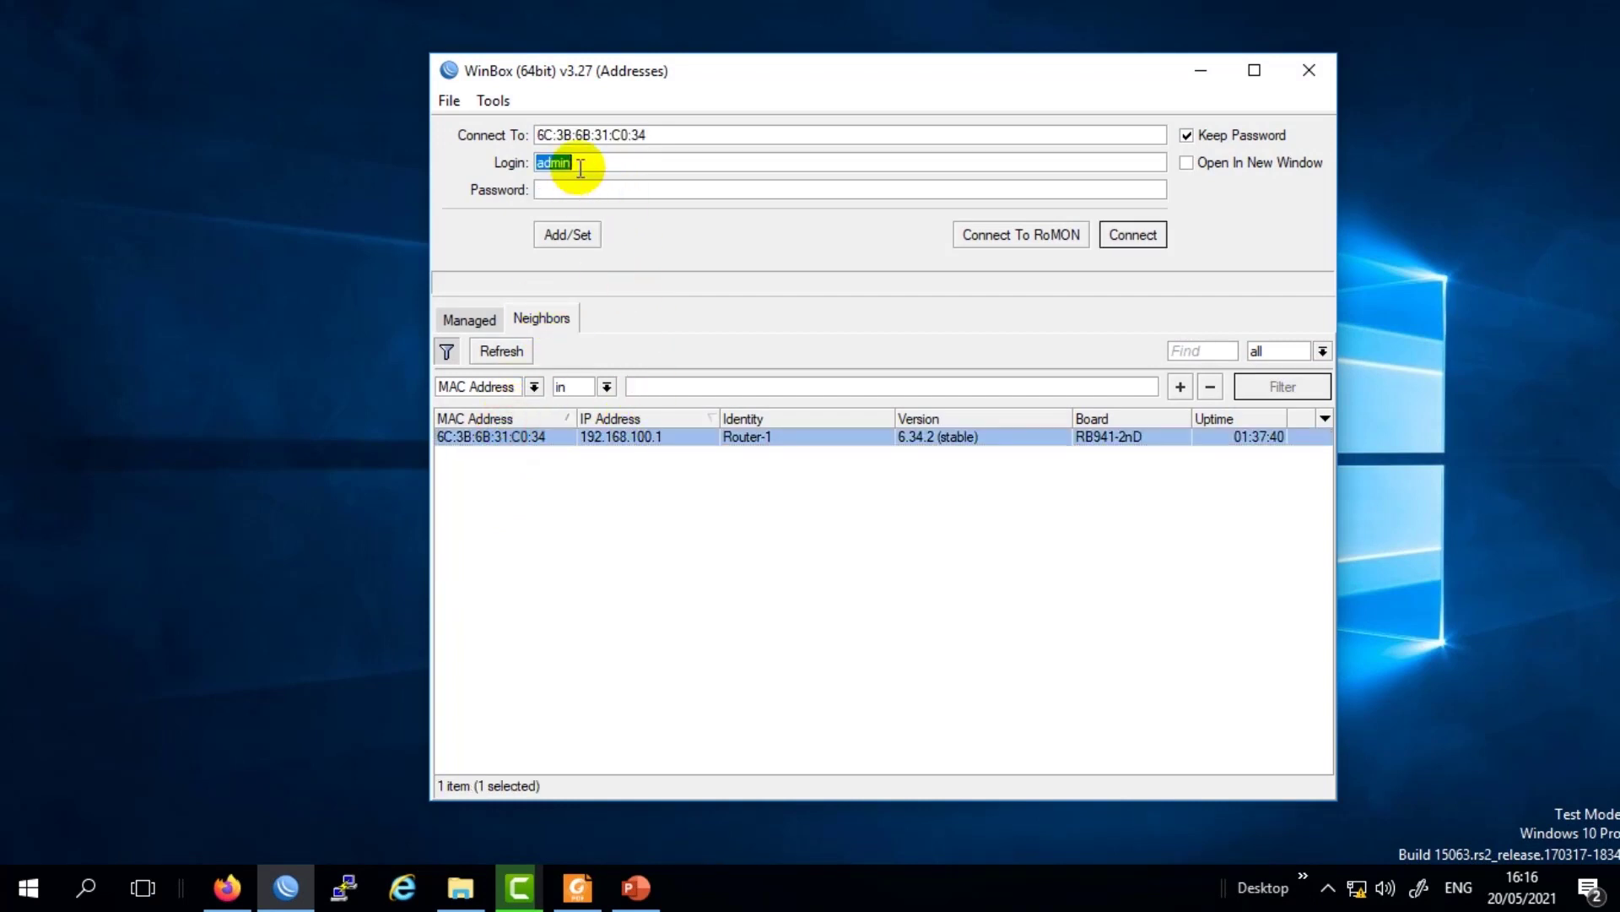
pyautogui.write('mi')
pyautogui.write('*****')
pyautogui.click(1133, 234)
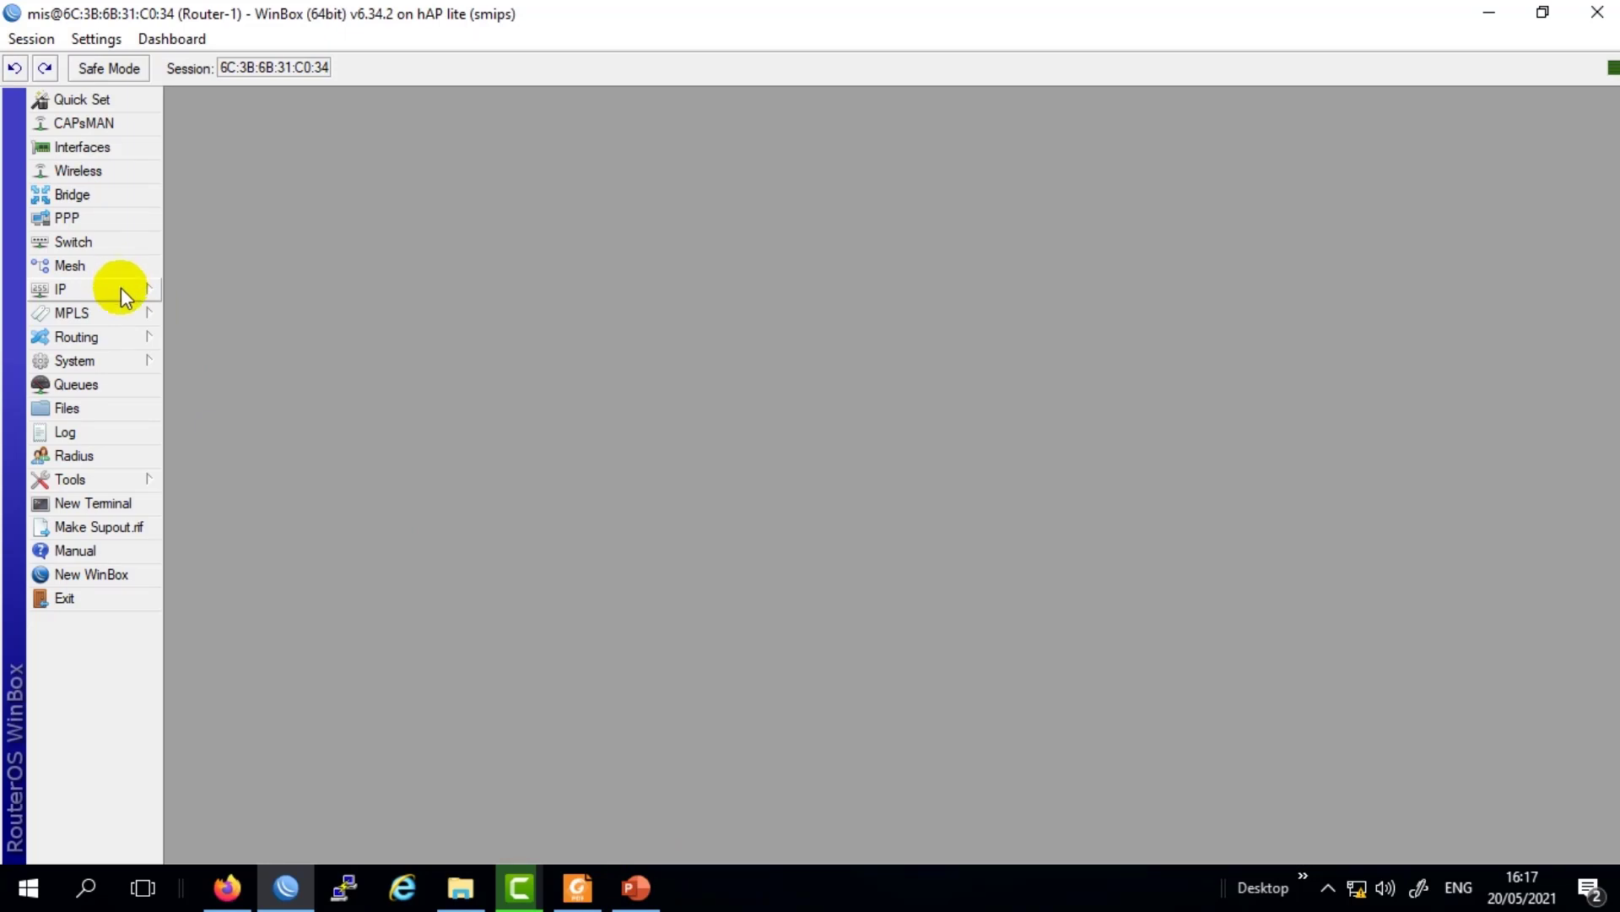
# Open the Clock settings and inspect the date Jan/02/1970 and the current time.
pyautogui.click(112, 362)
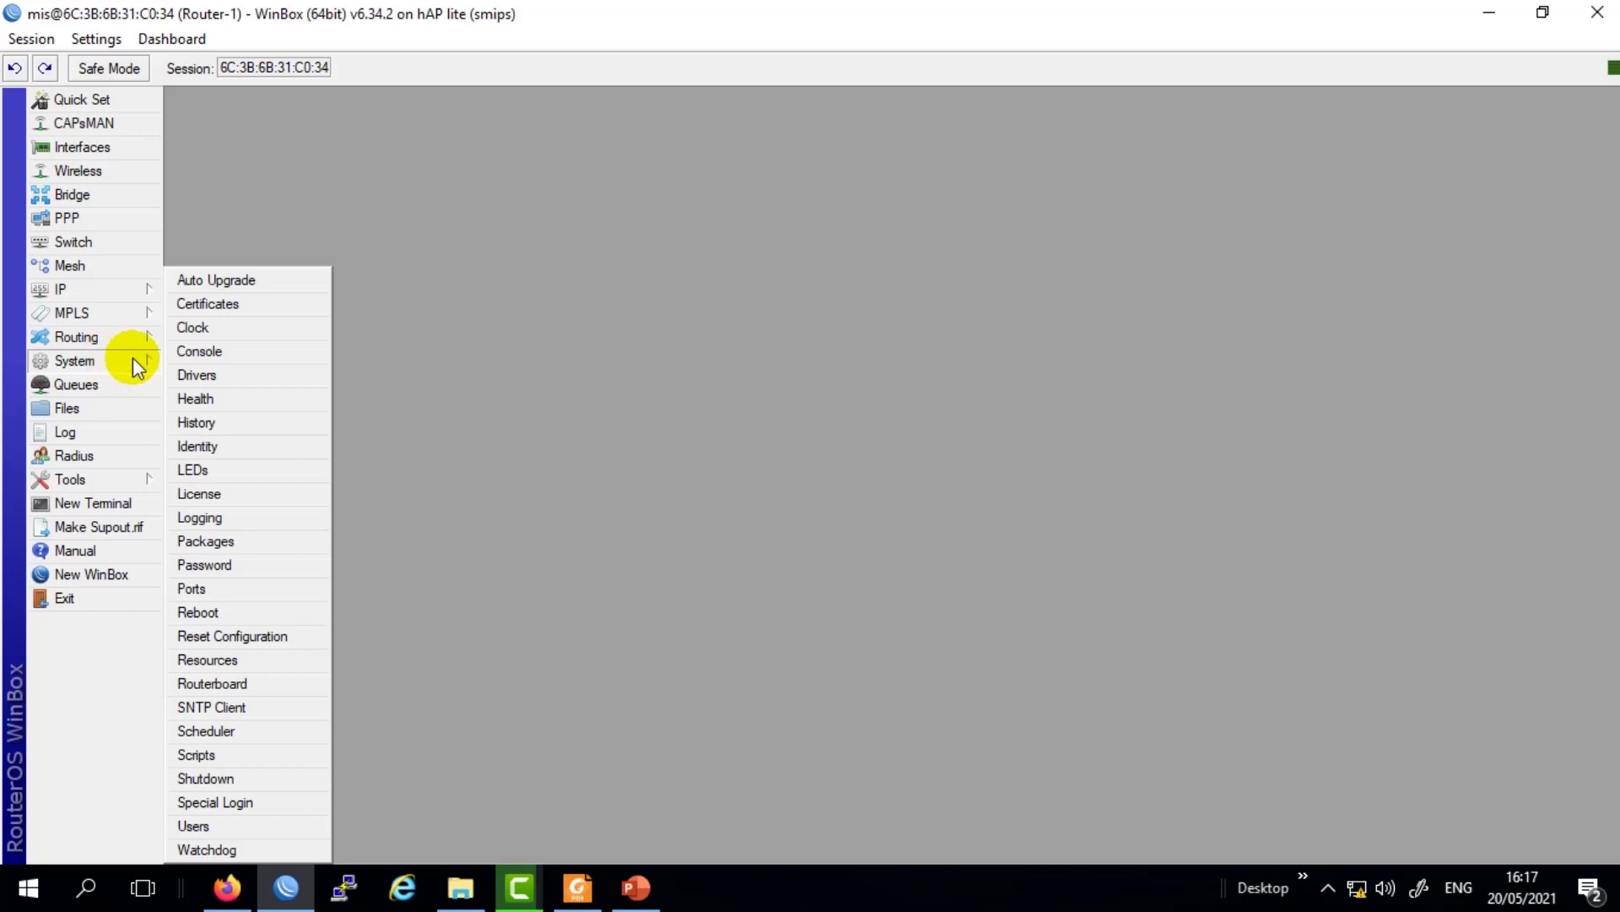
pyautogui.click(193, 328)
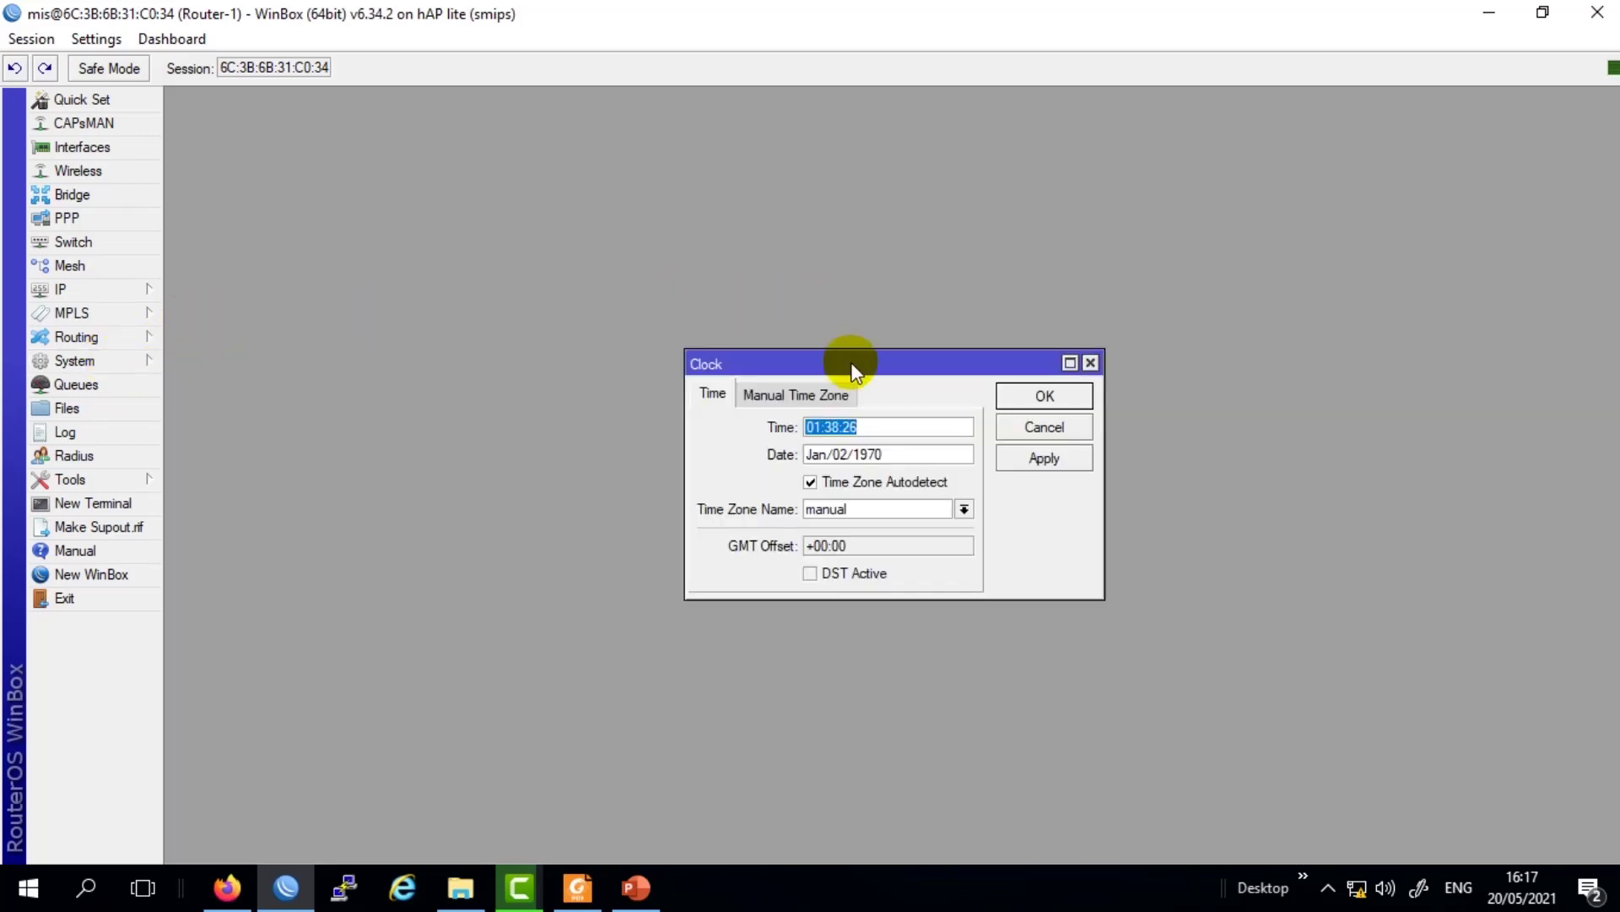
pyautogui.moveTo(851, 362); pyautogui.dragTo(617, 306)
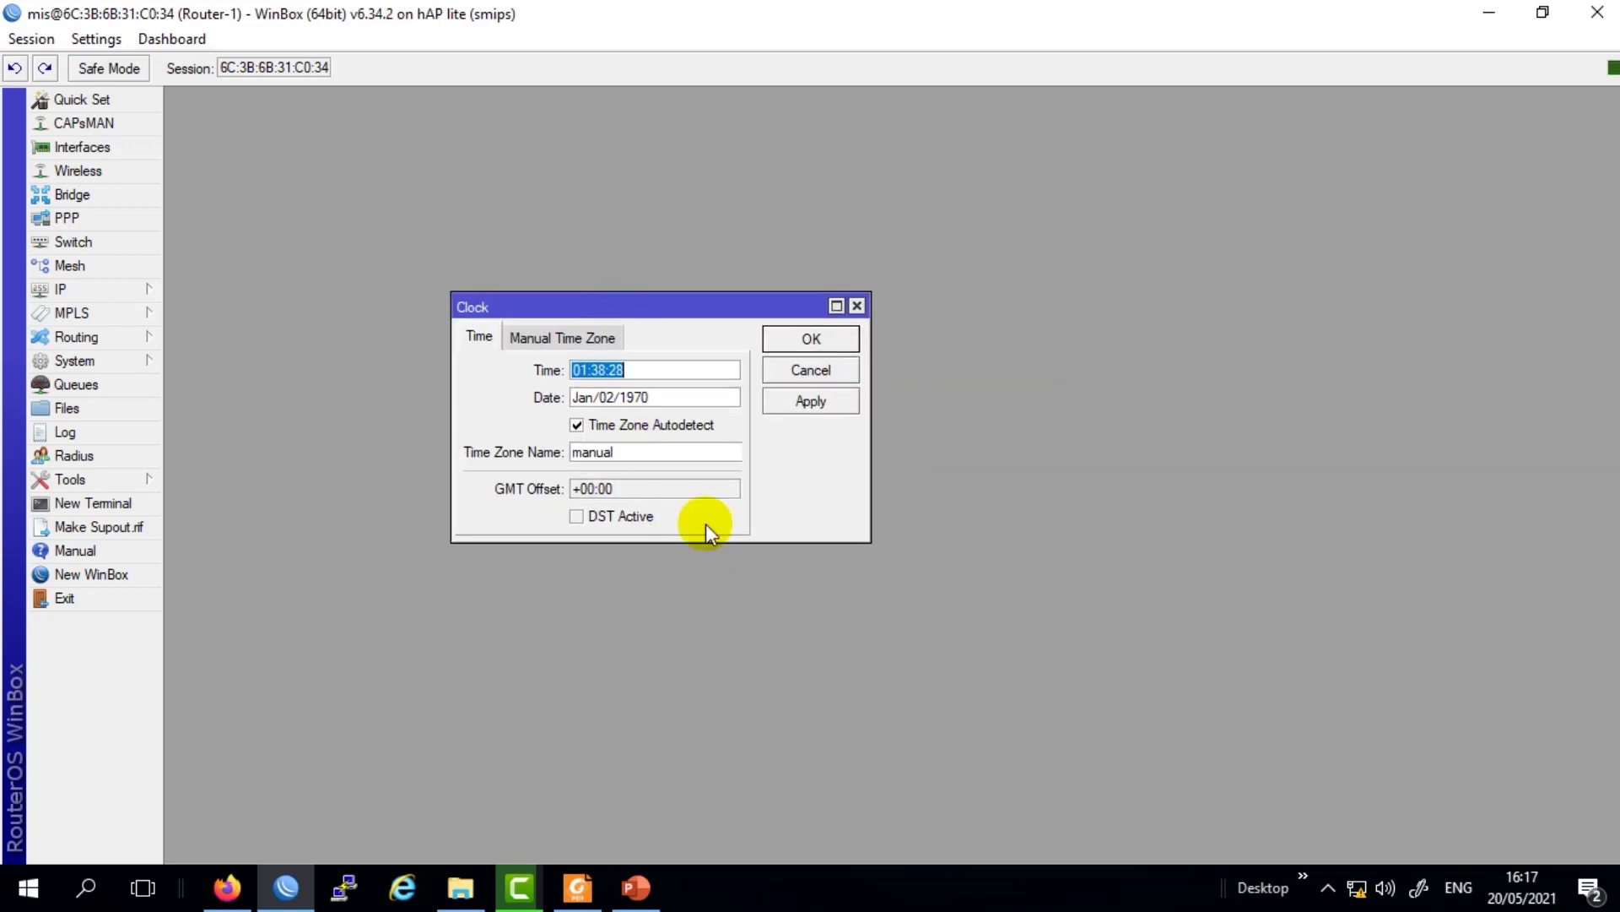
pyautogui.click(678, 396)
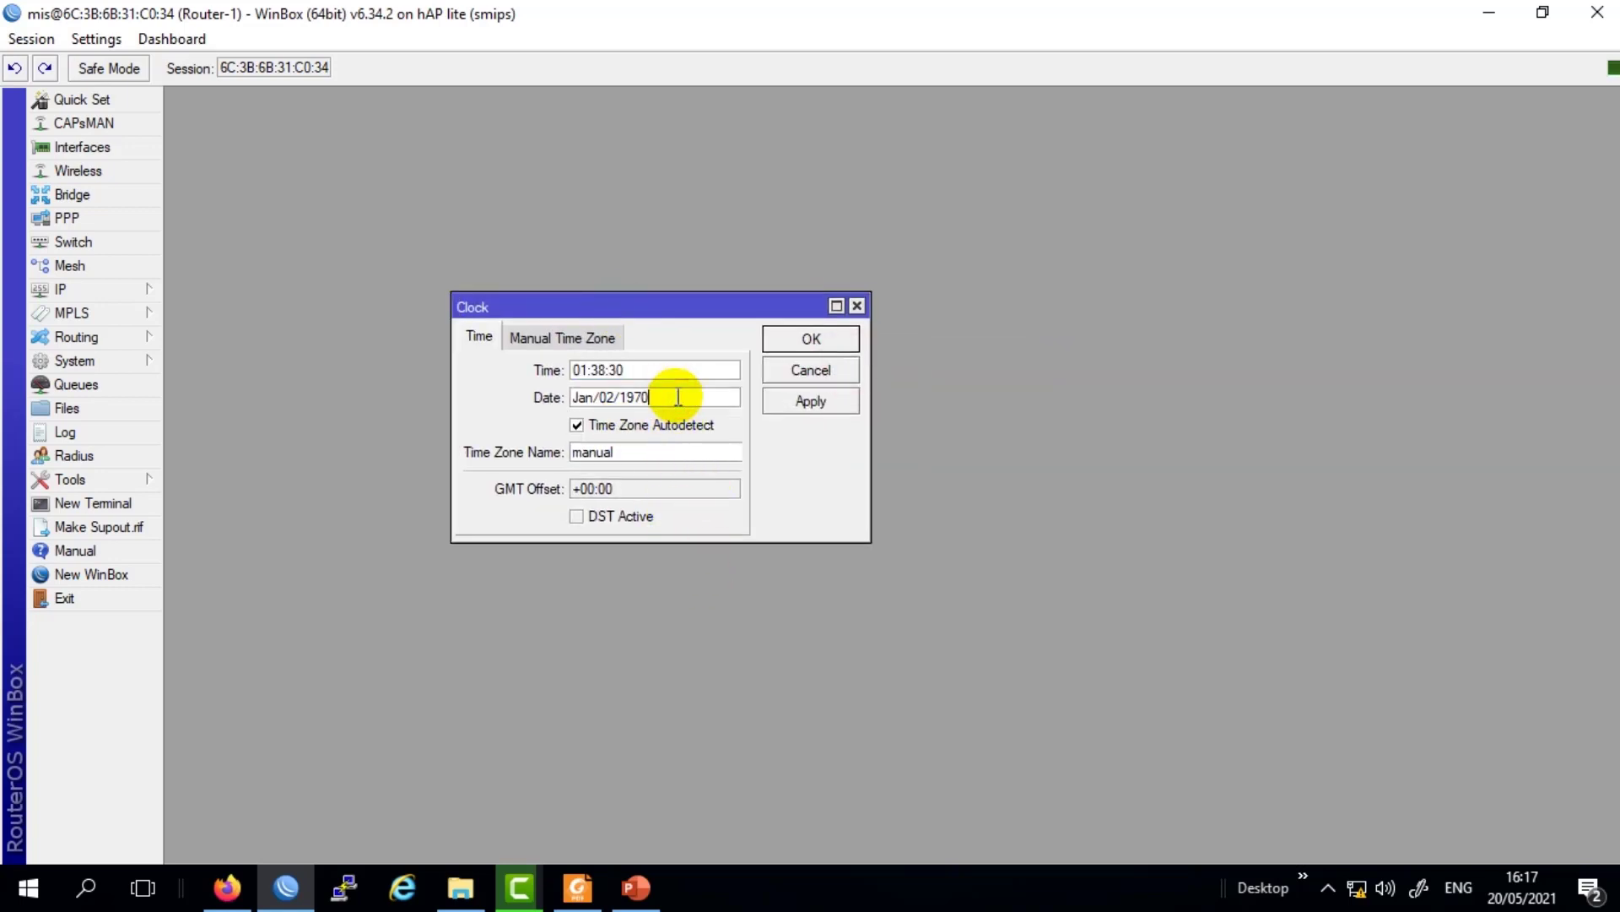
pyautogui.moveTo(678, 397); pyautogui.dragTo(550, 408)
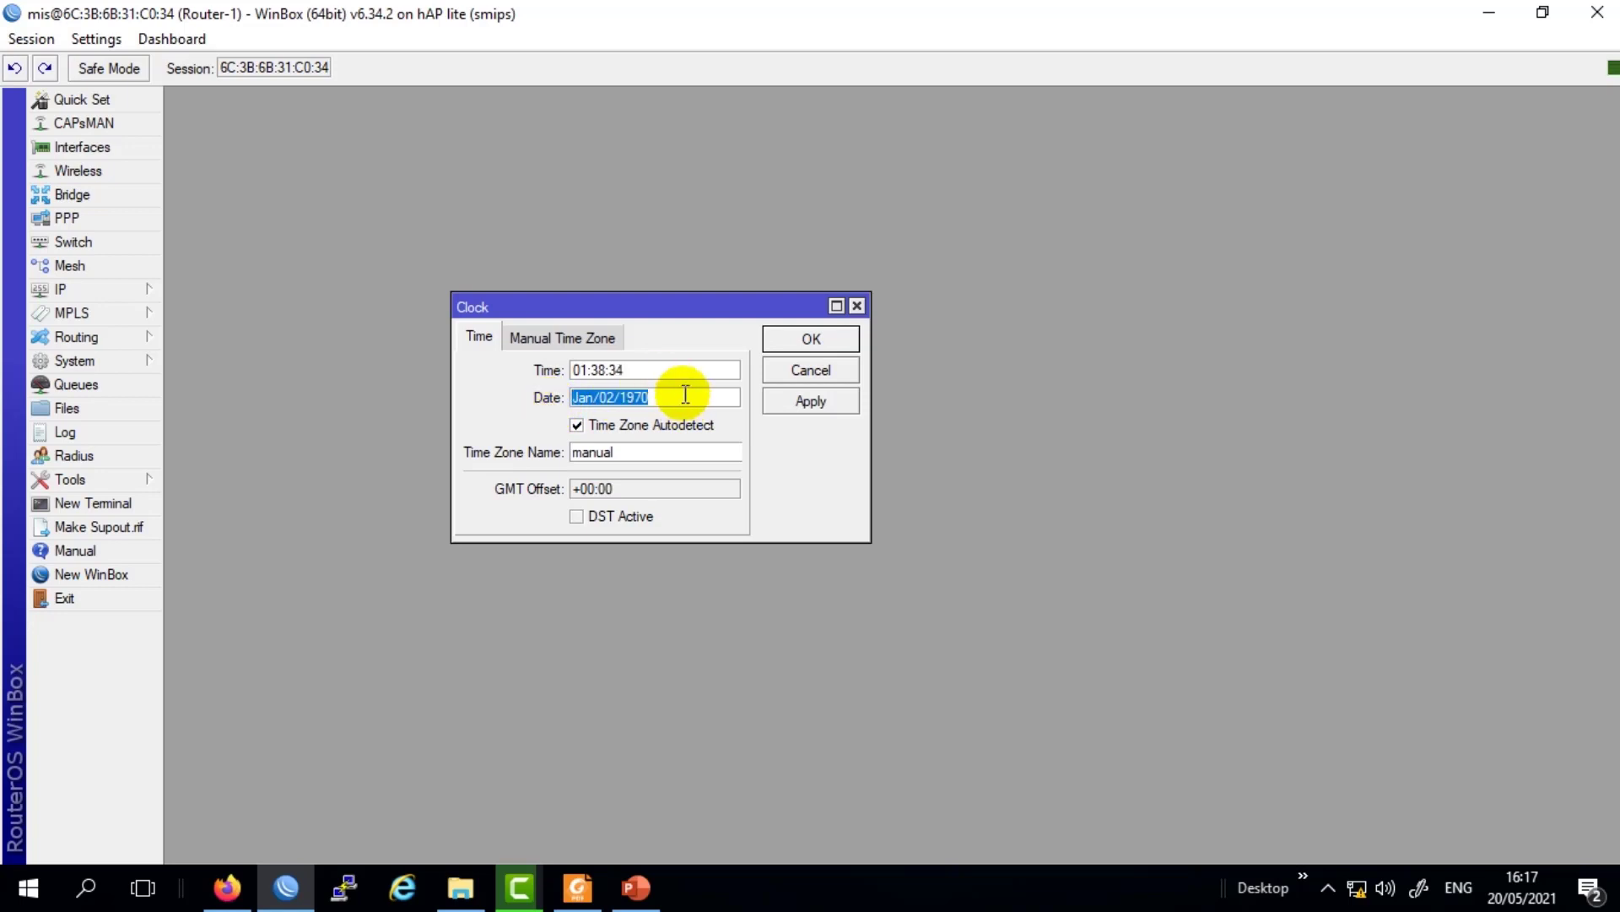
pyautogui.moveTo(671, 393); pyautogui.dragTo(570, 398)
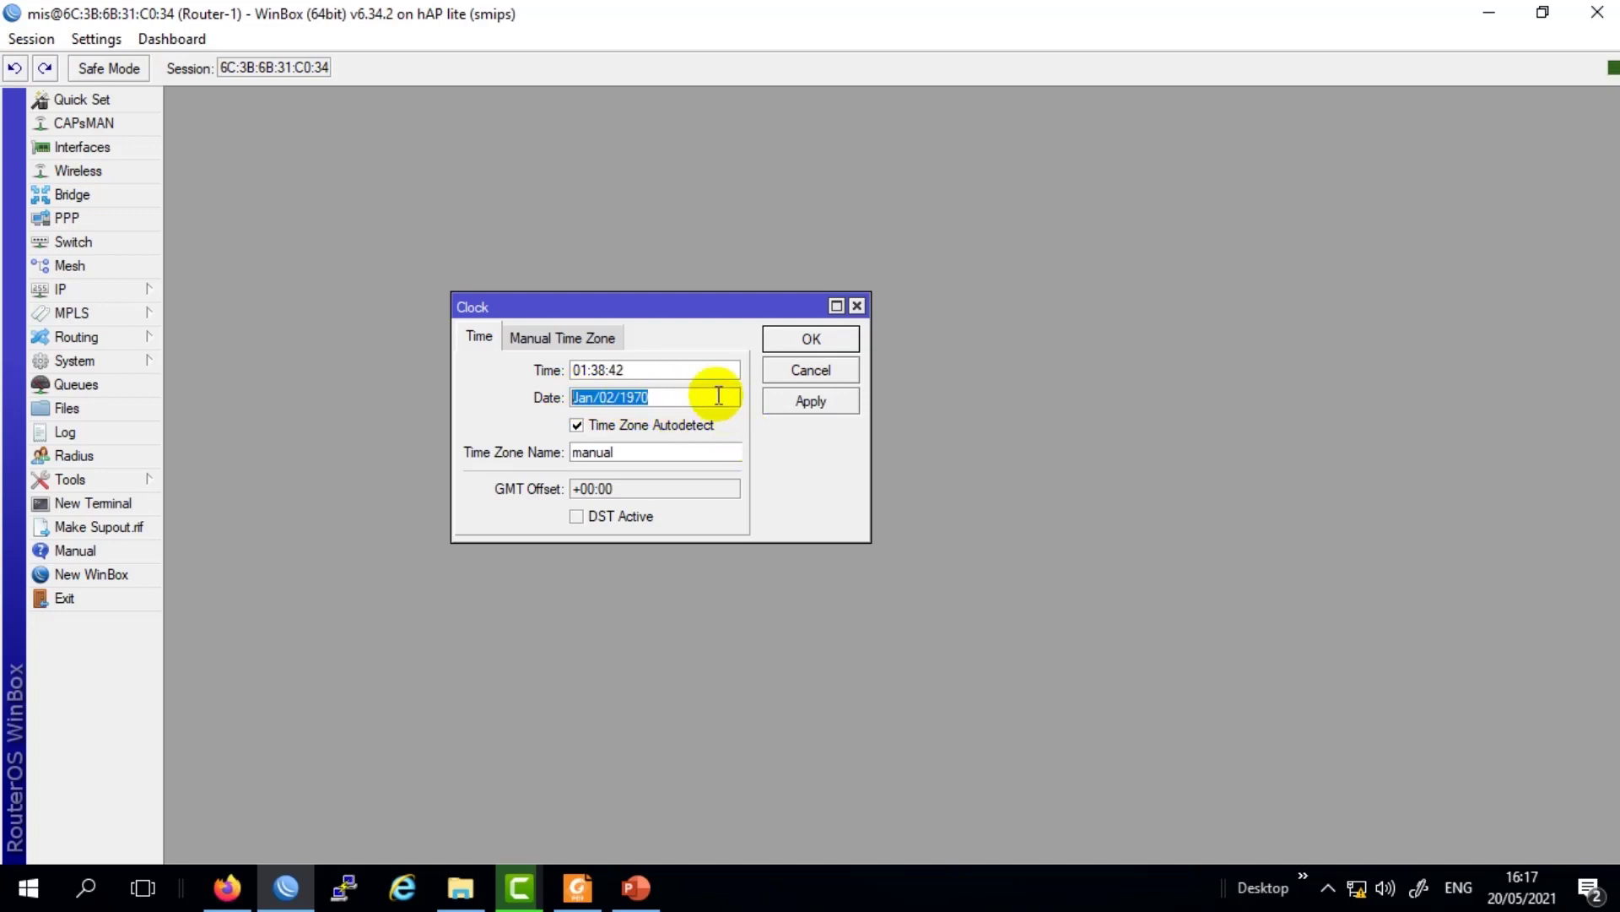
pyautogui.click(696, 369)
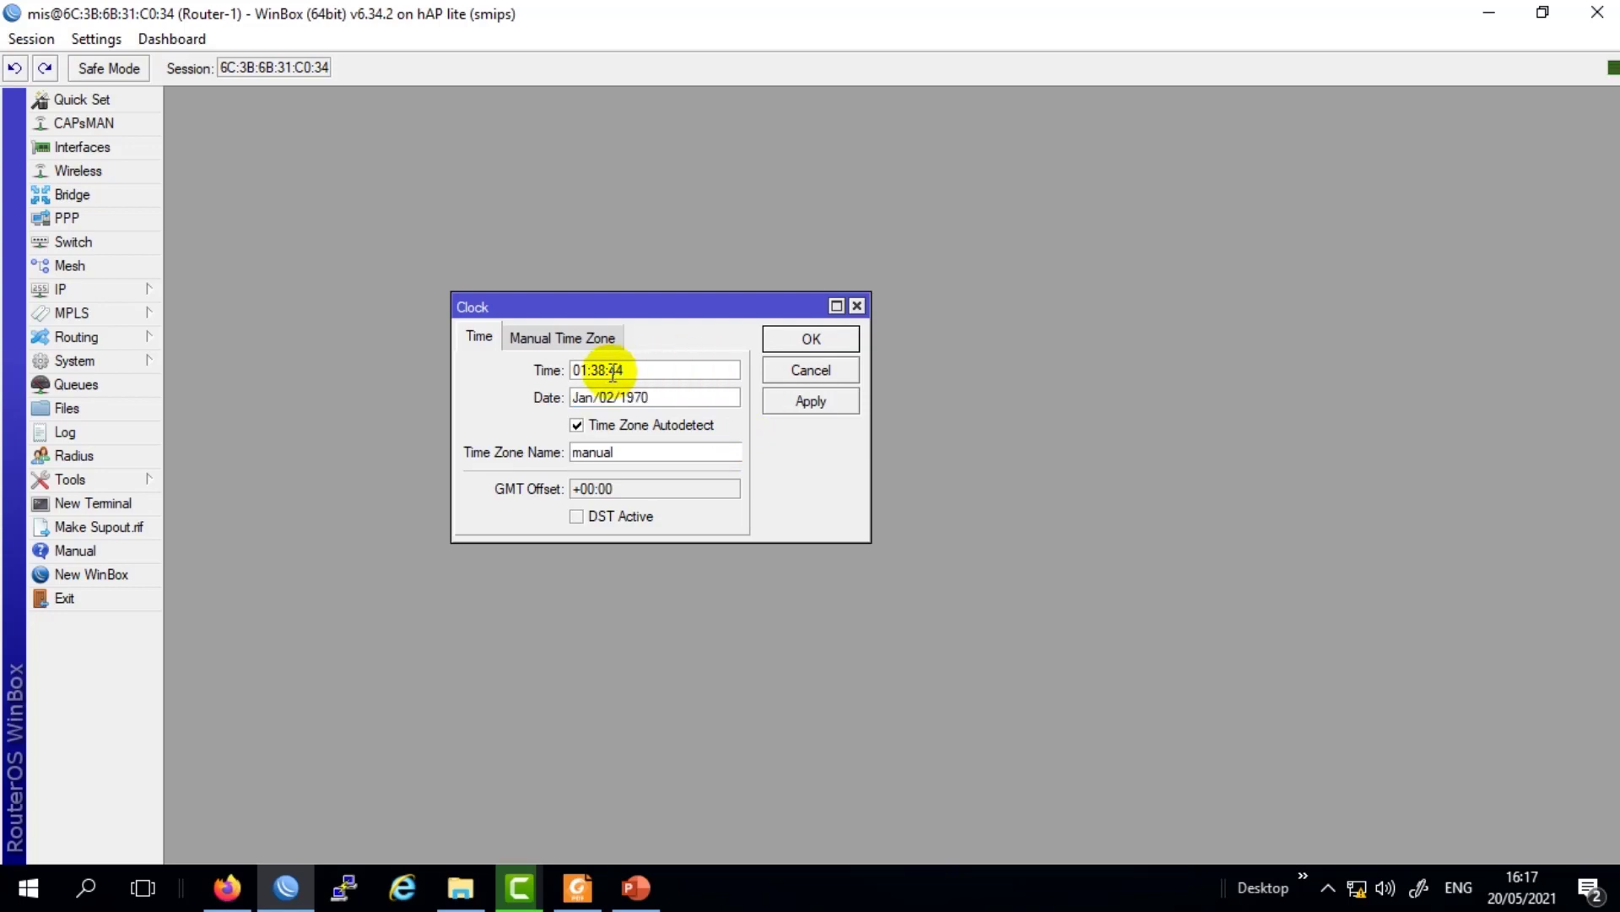
pyautogui.moveTo(588, 370); pyautogui.dragTo(550, 370)
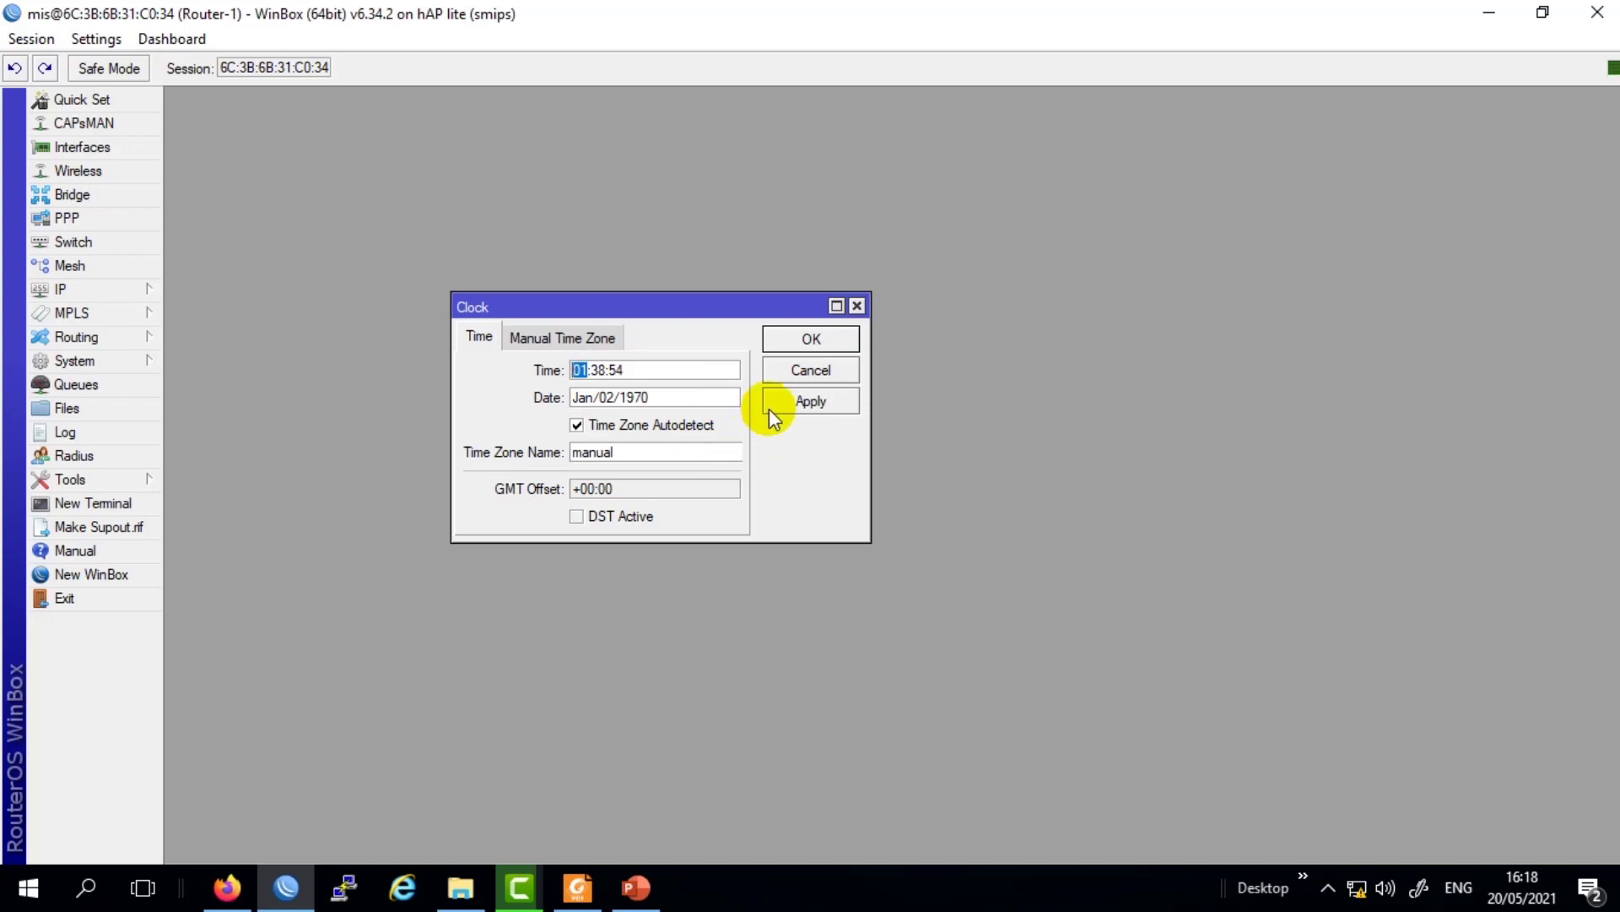
pyautogui.moveTo(642, 301); pyautogui.dragTo(703, 283)
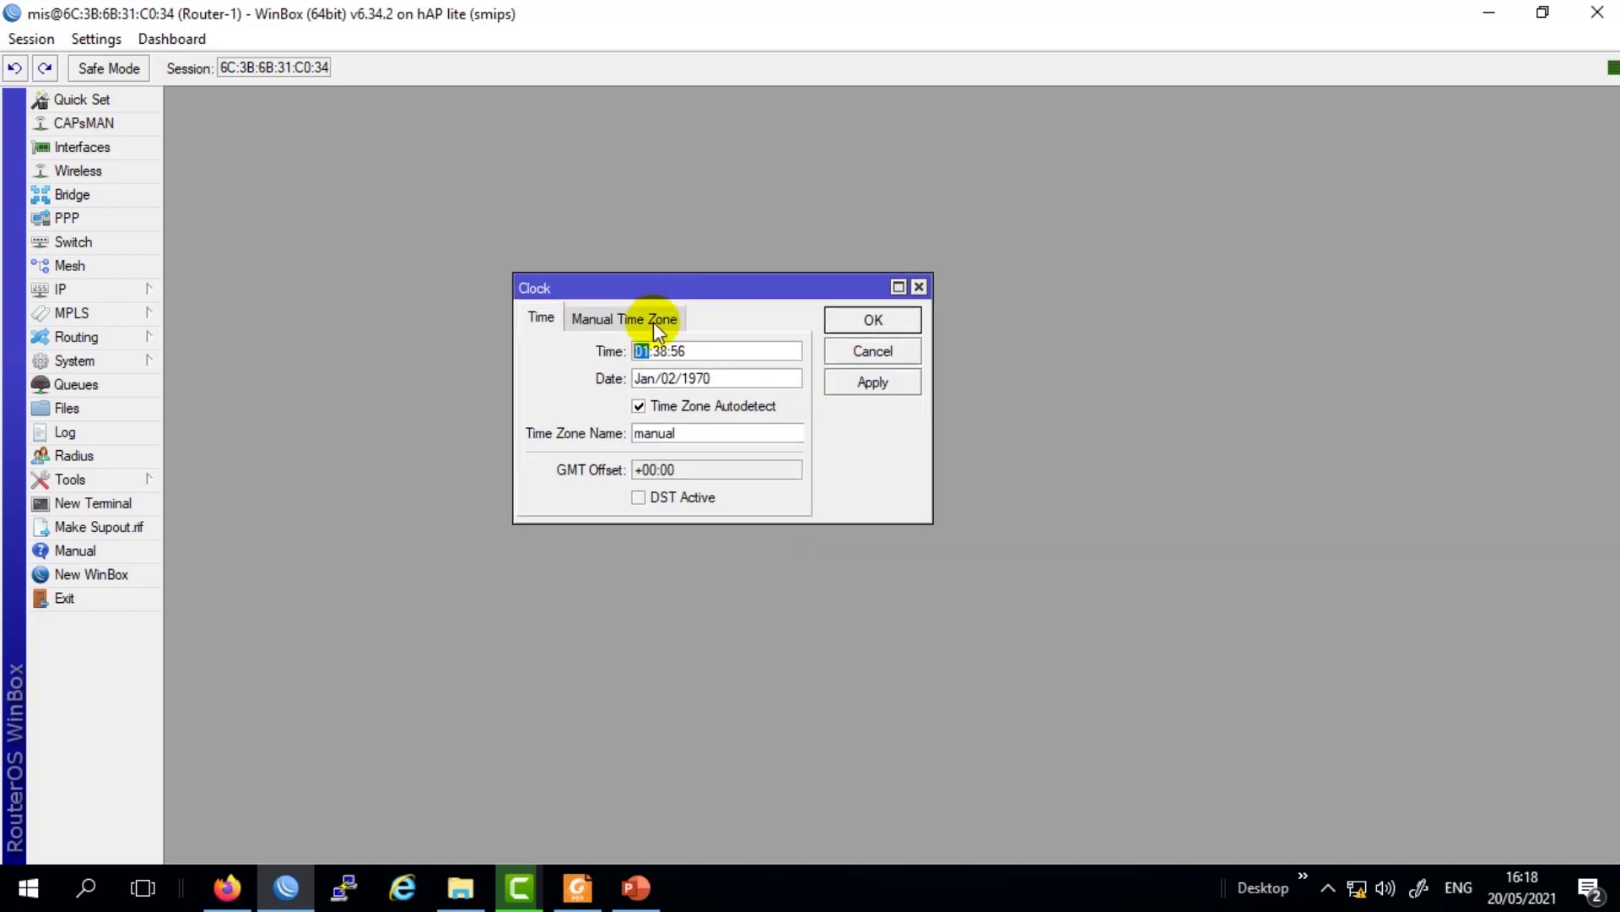
# Review the date, keep Time Zone Autodetect ticked, then apply and close the Clock settings.
pyautogui.click(613, 320)
pyautogui.click(549, 315)
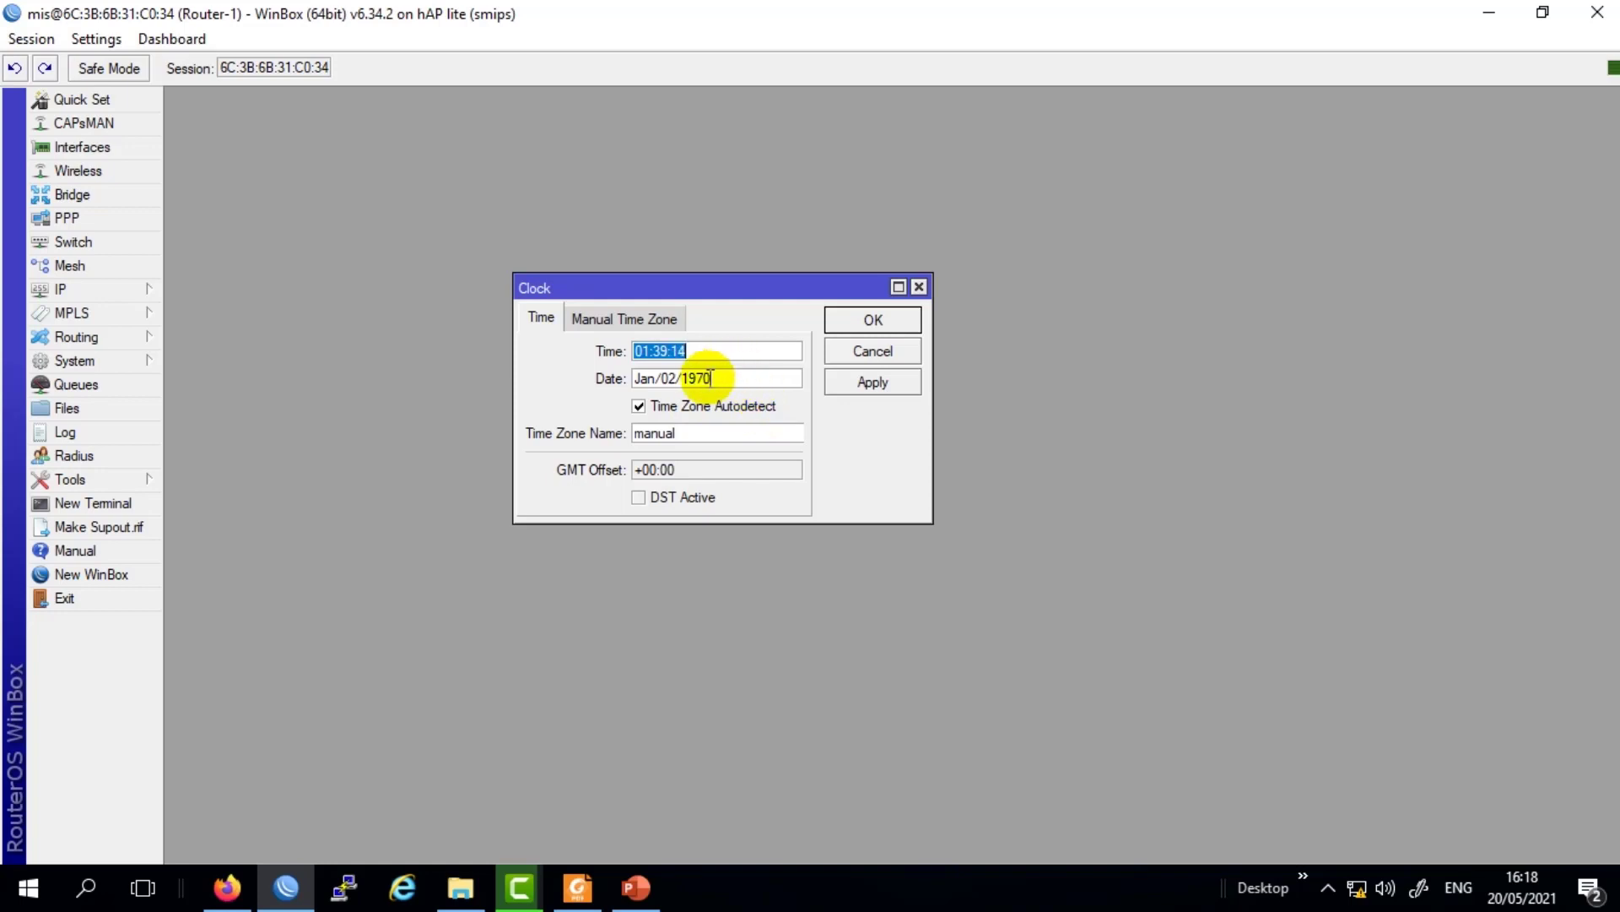
pyautogui.moveTo(716, 379); pyautogui.dragTo(624, 374)
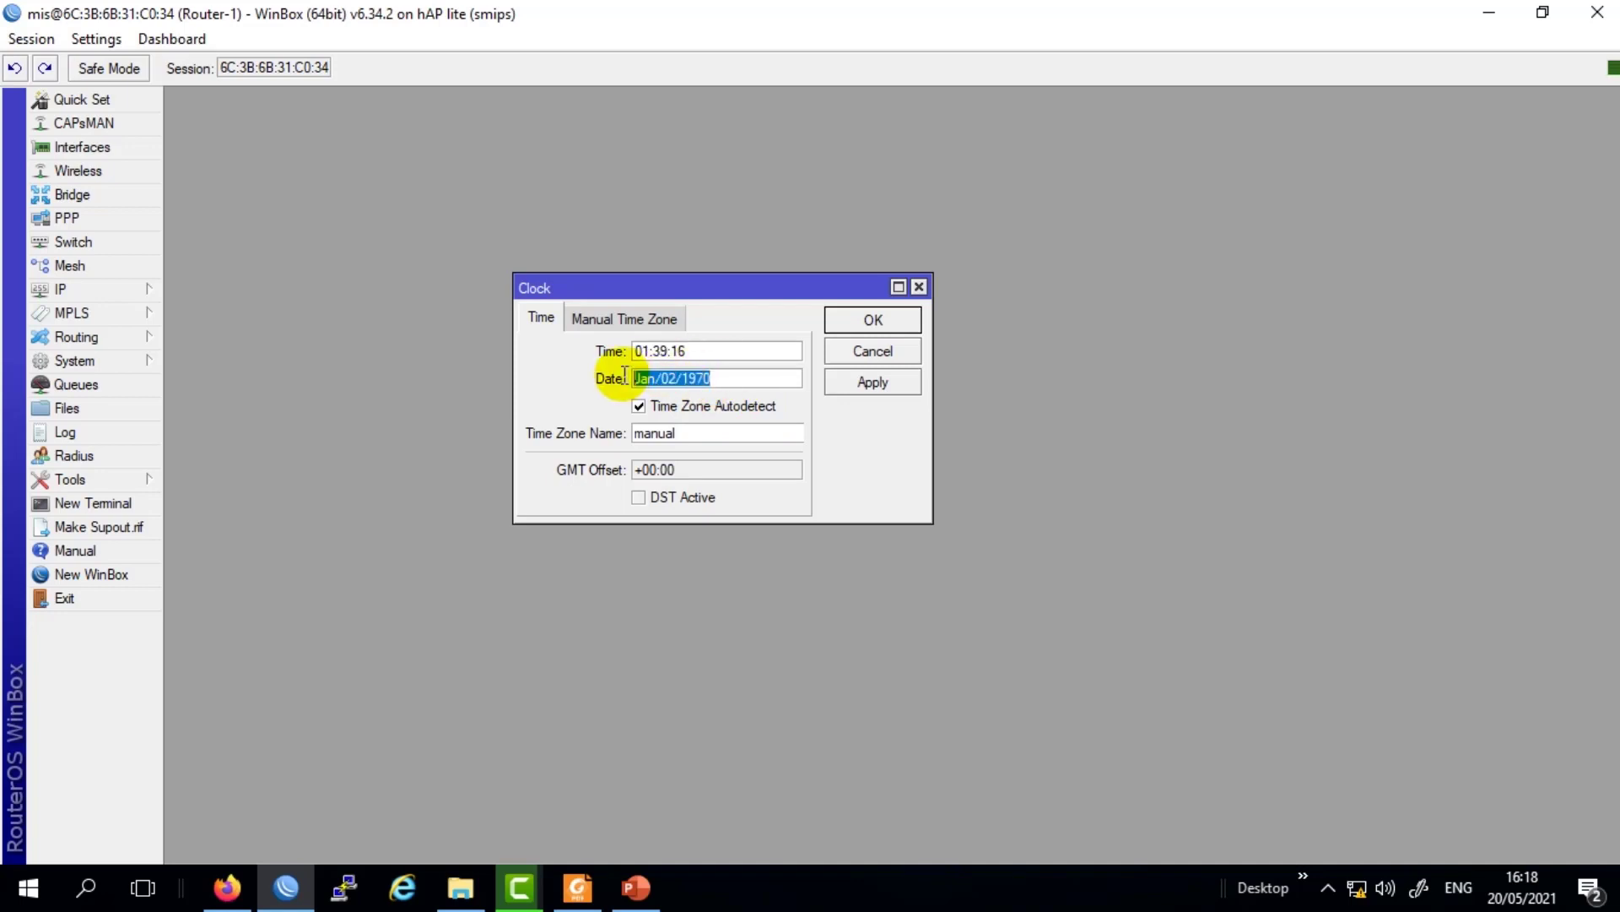
pyautogui.click(747, 372)
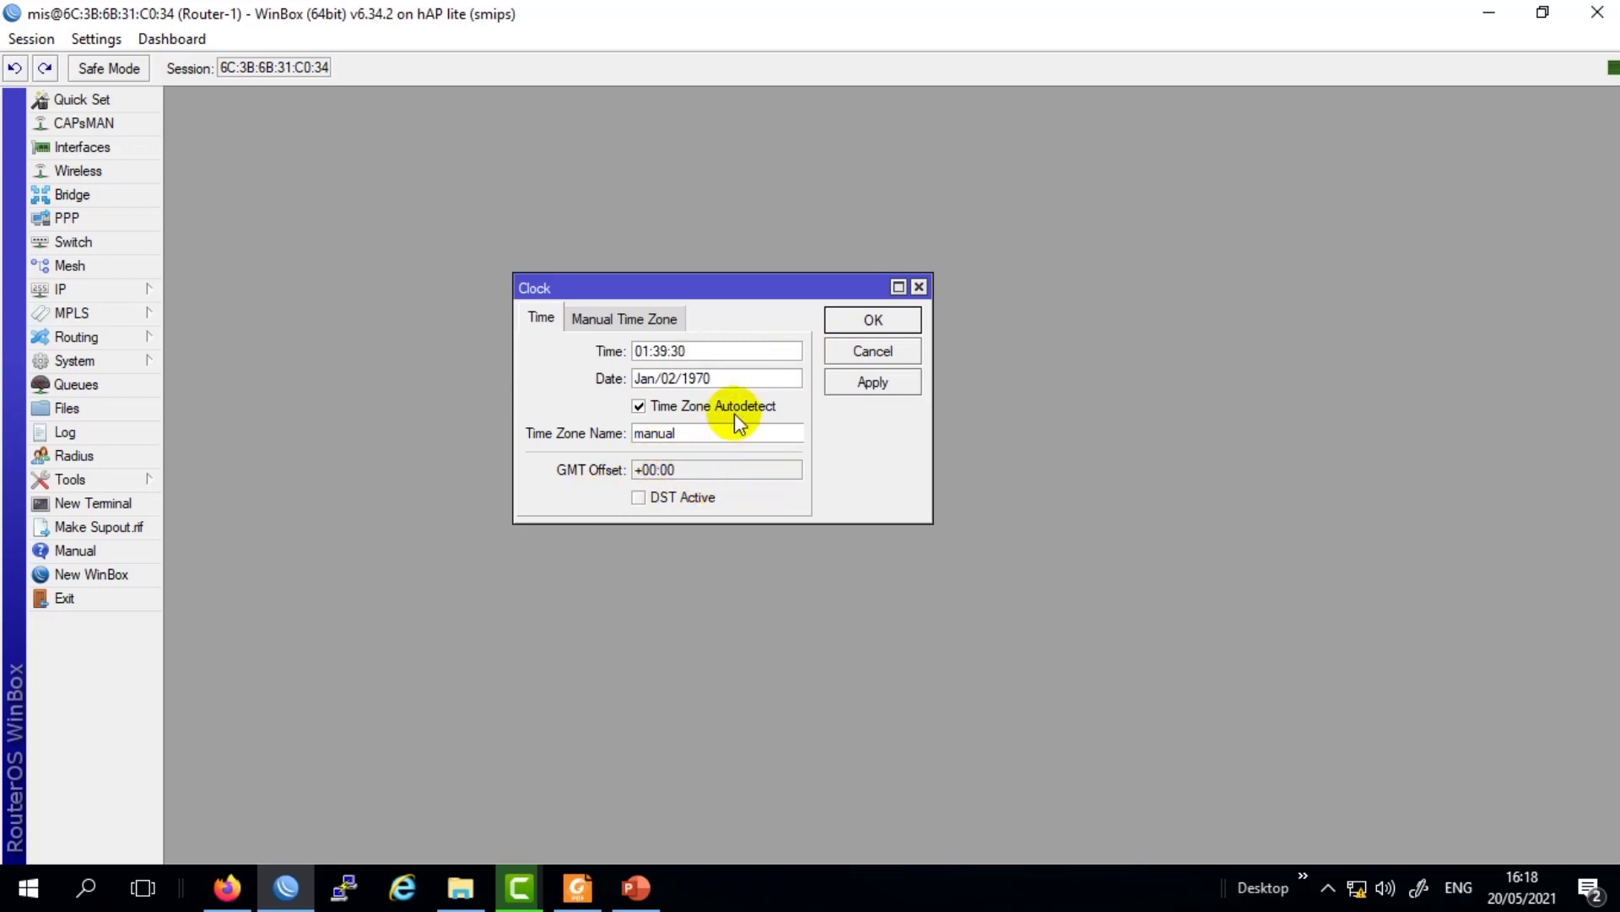
pyautogui.click(737, 378)
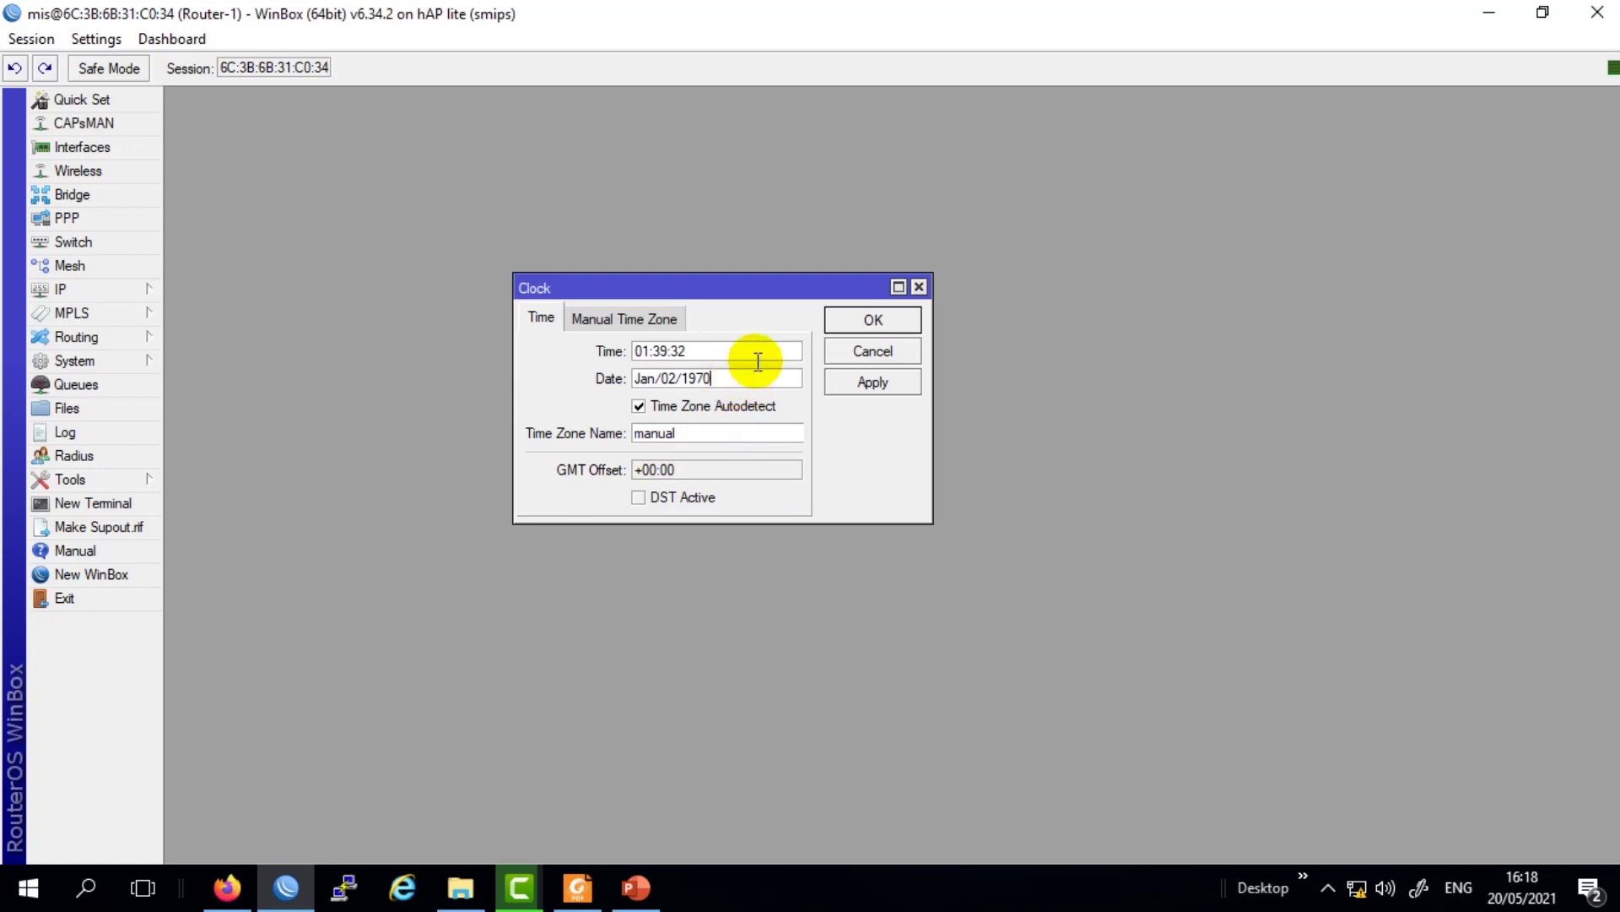
pyautogui.moveTo(662, 290); pyautogui.dragTo(665, 273)
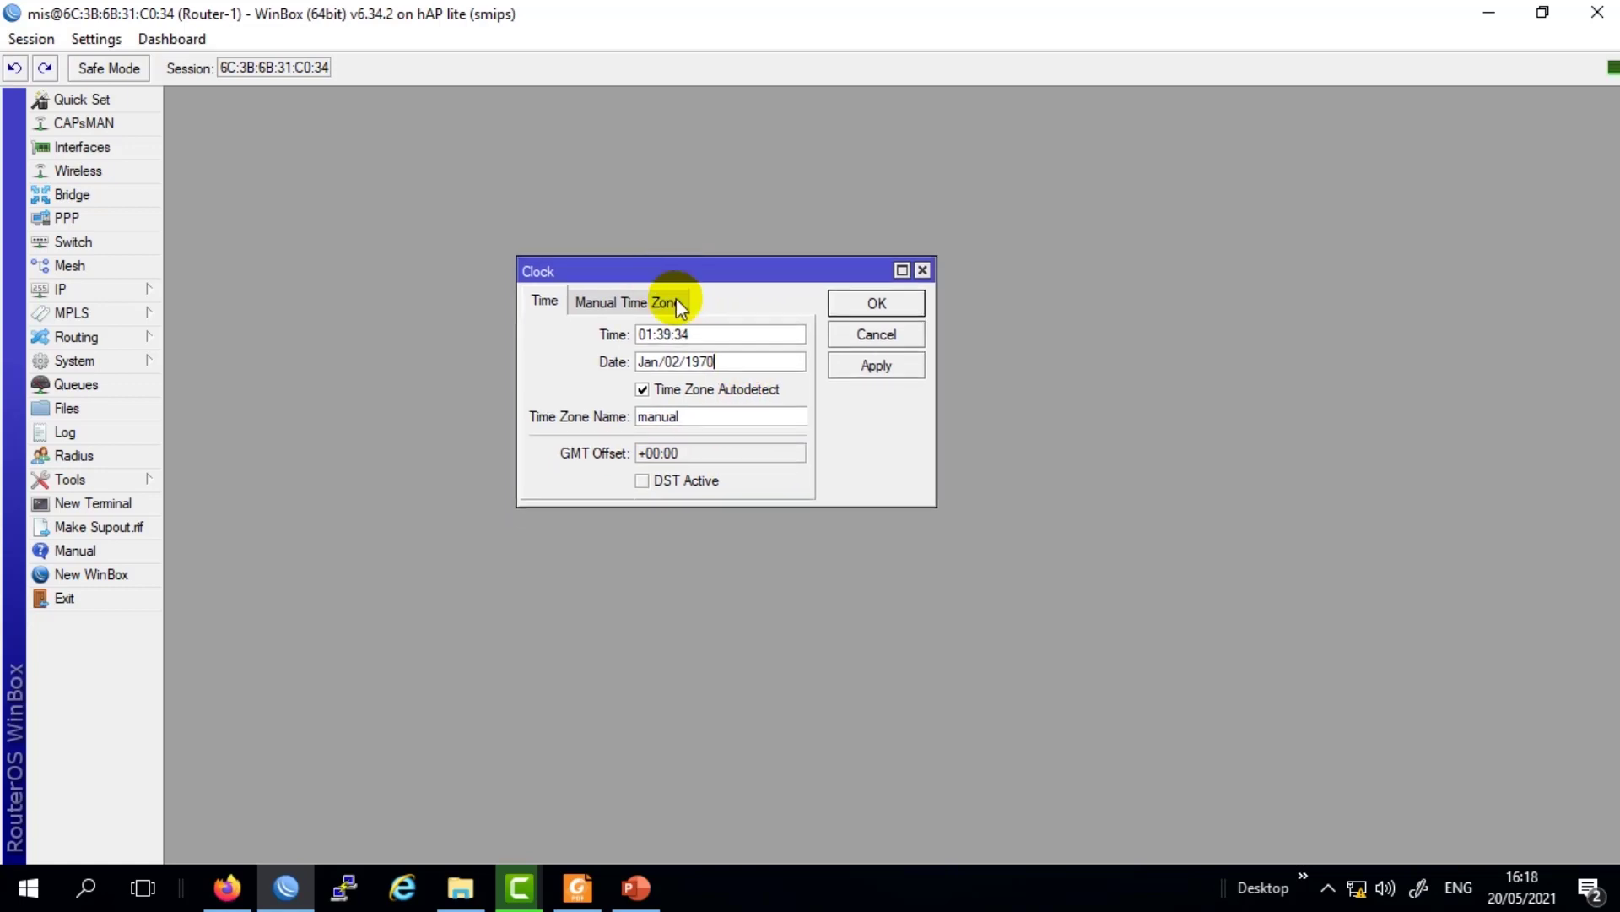
pyautogui.press('Tab')
pyautogui.click(694, 393)
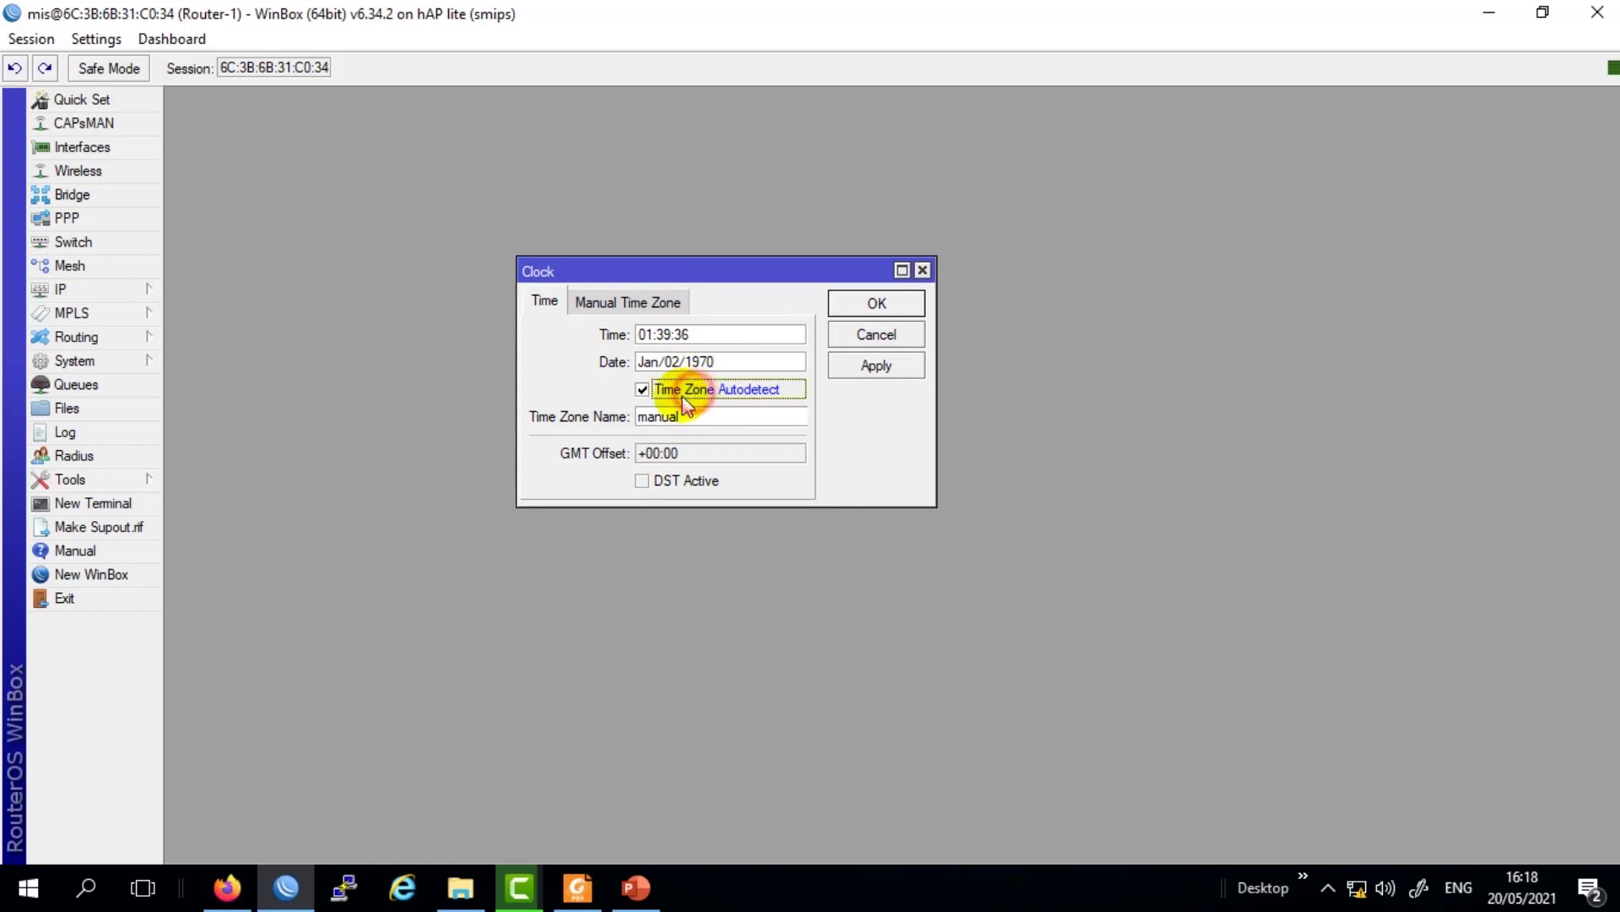
pyautogui.click(741, 361)
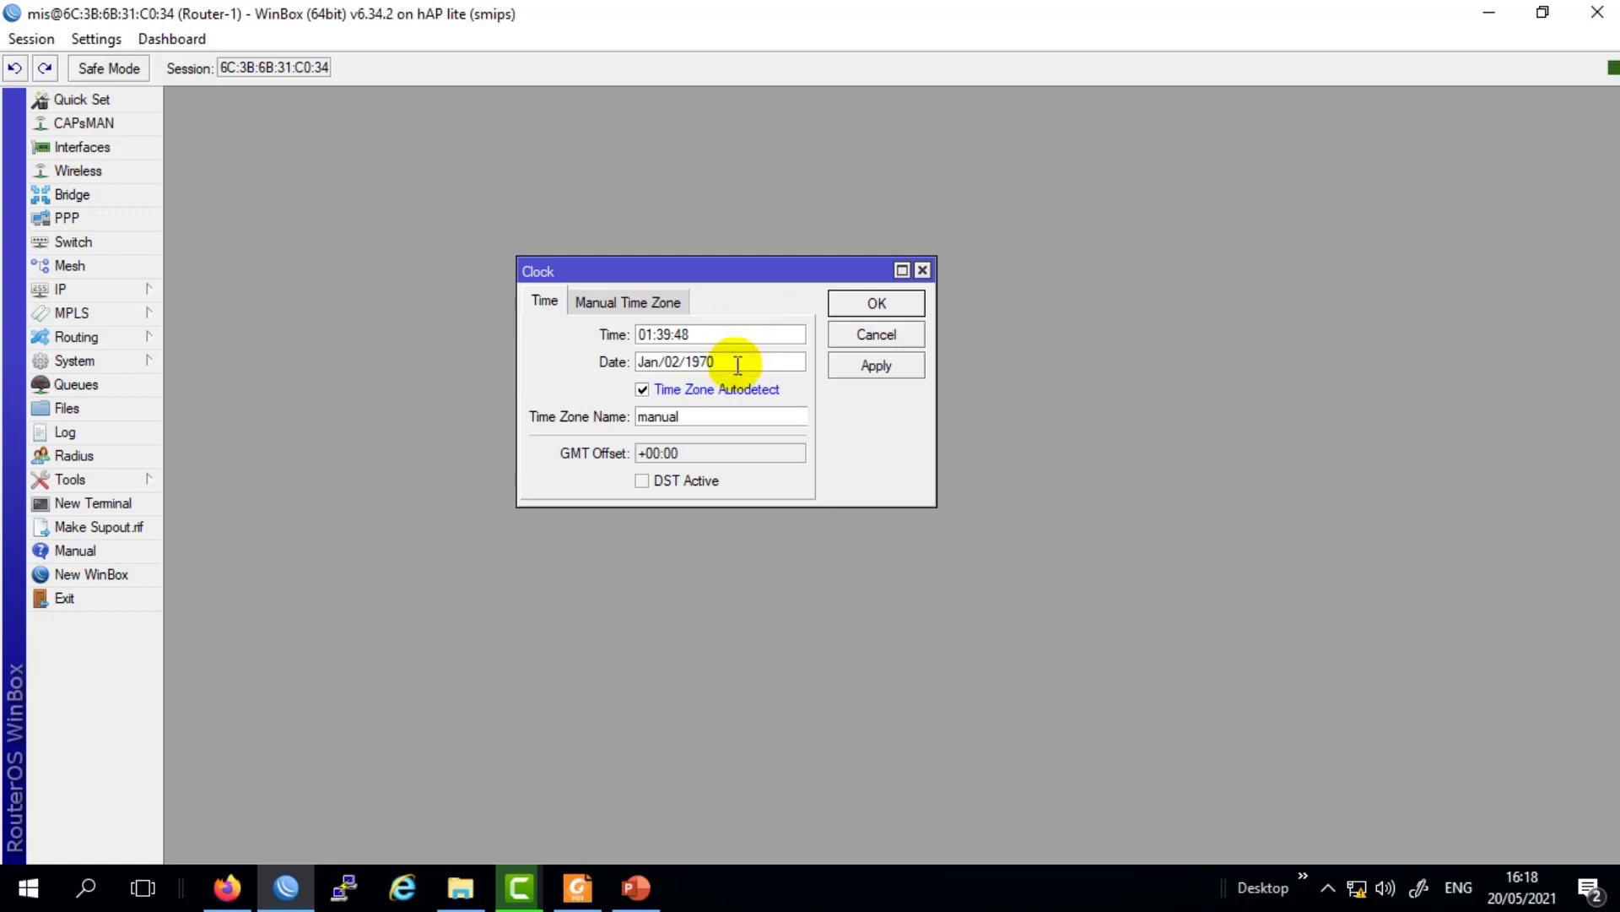
pyautogui.click(845, 364)
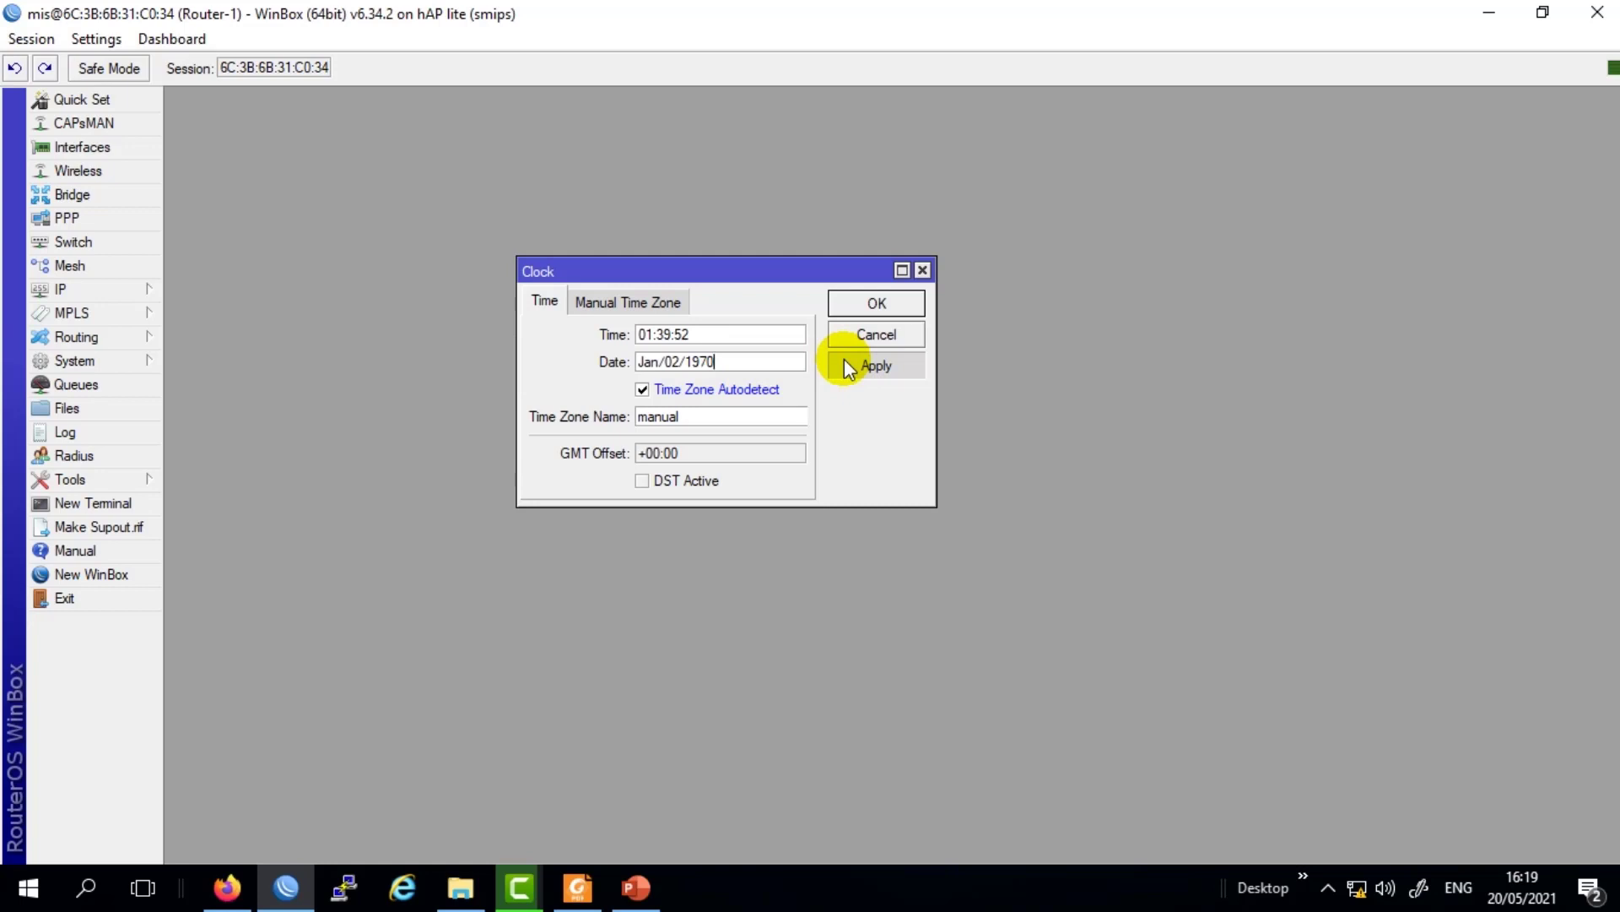
pyautogui.click(853, 300)
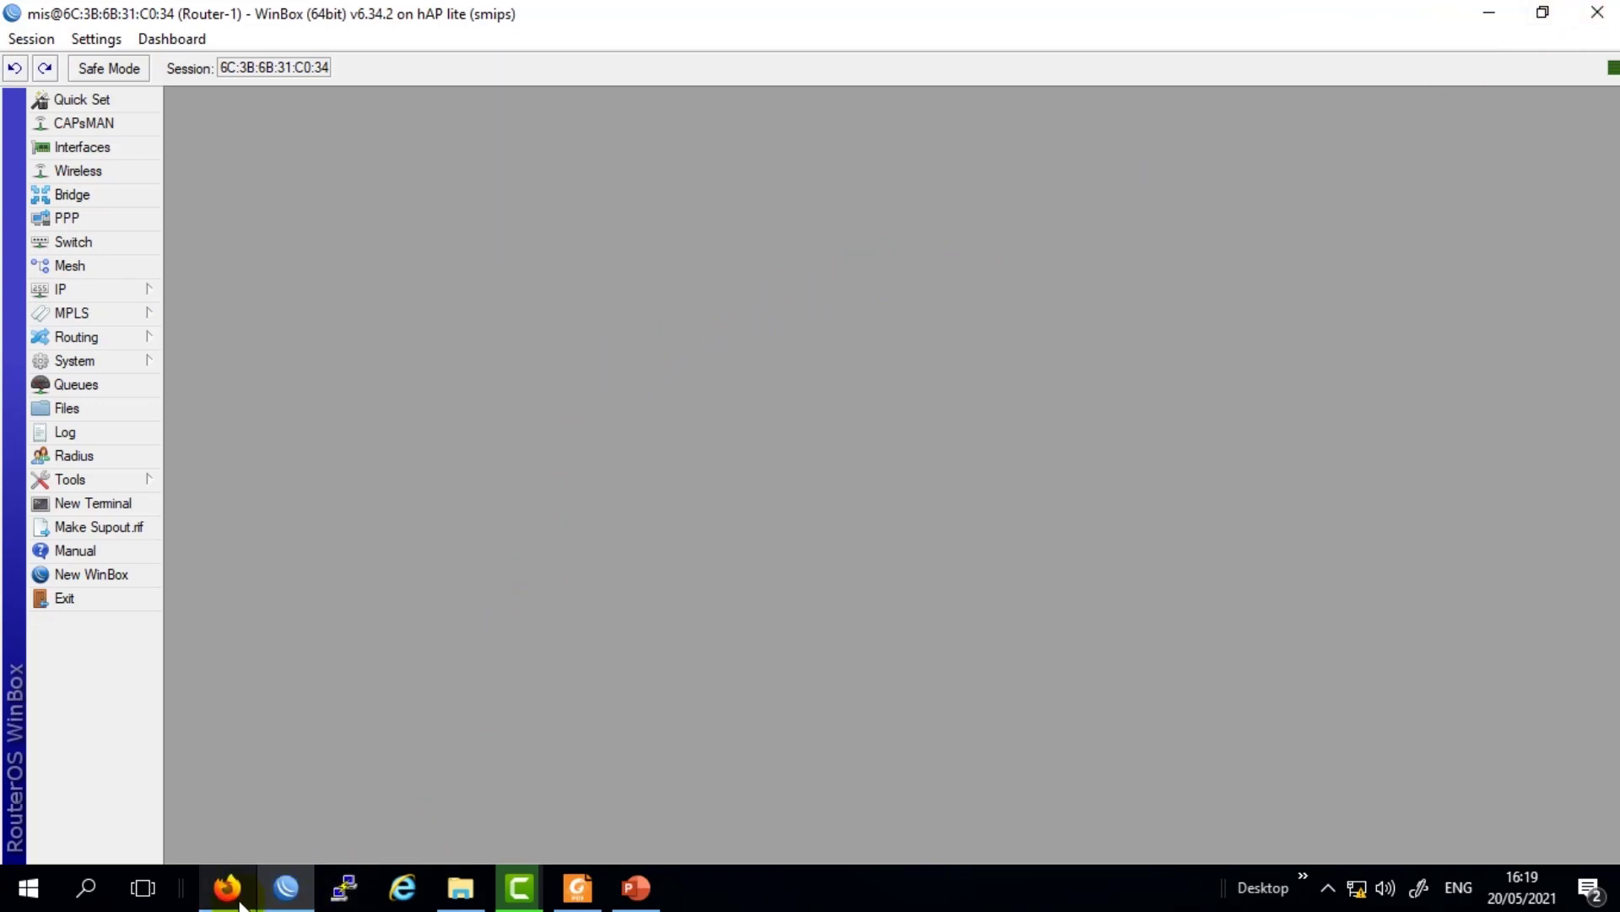
# Reopen the Clock settings and review the date Jan/02/1970 and current time.
pyautogui.moveTo(647, 901)
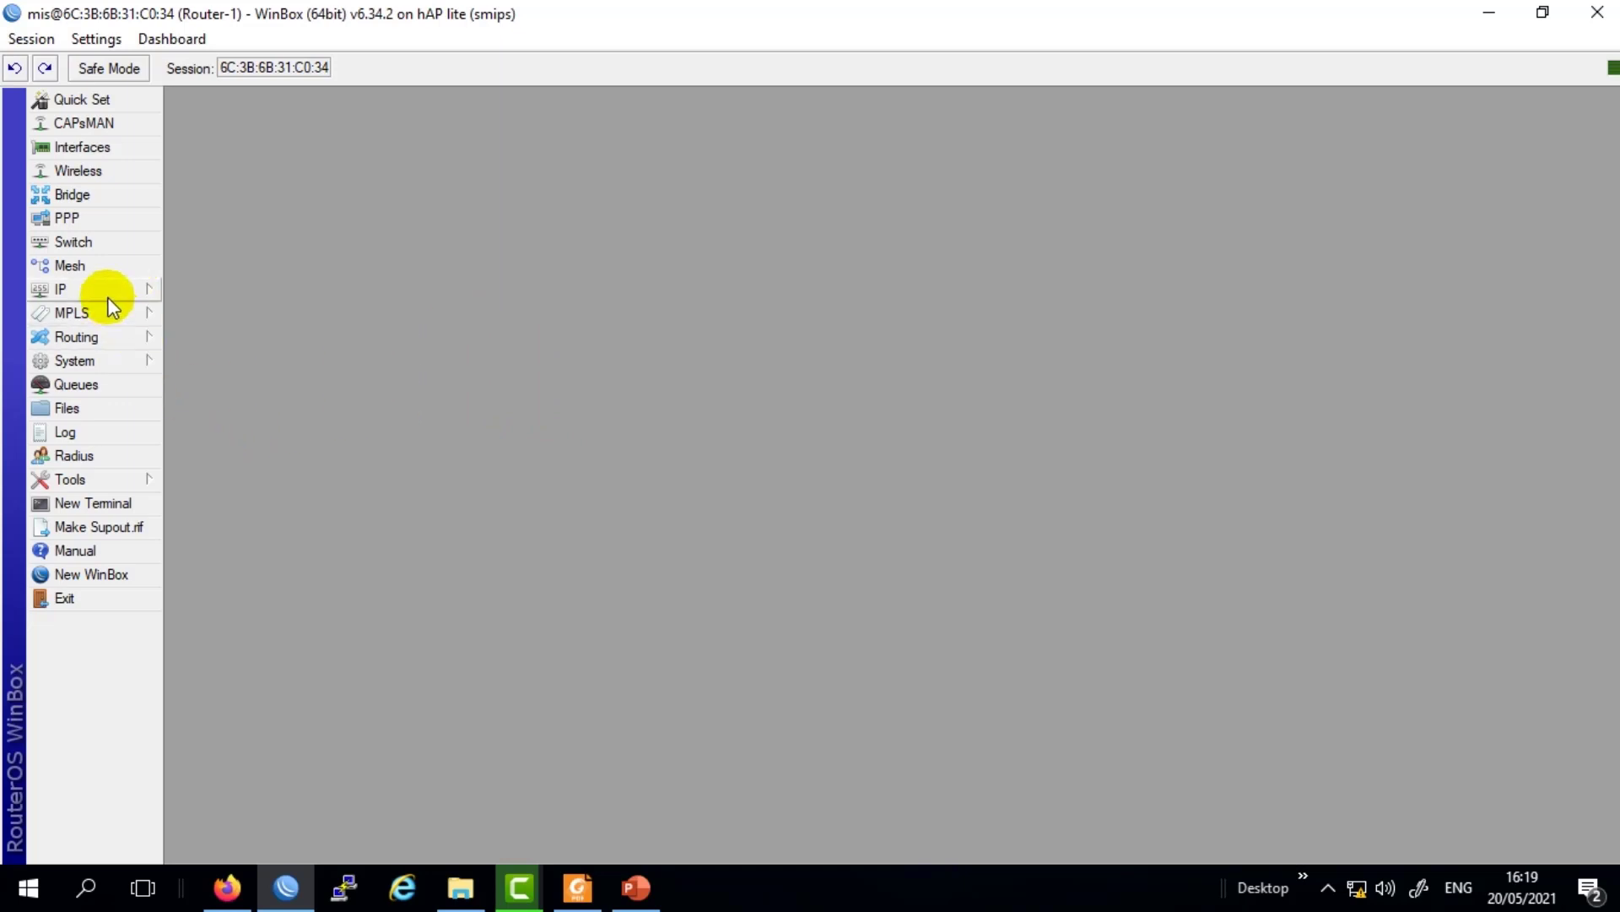
pyautogui.click(113, 360)
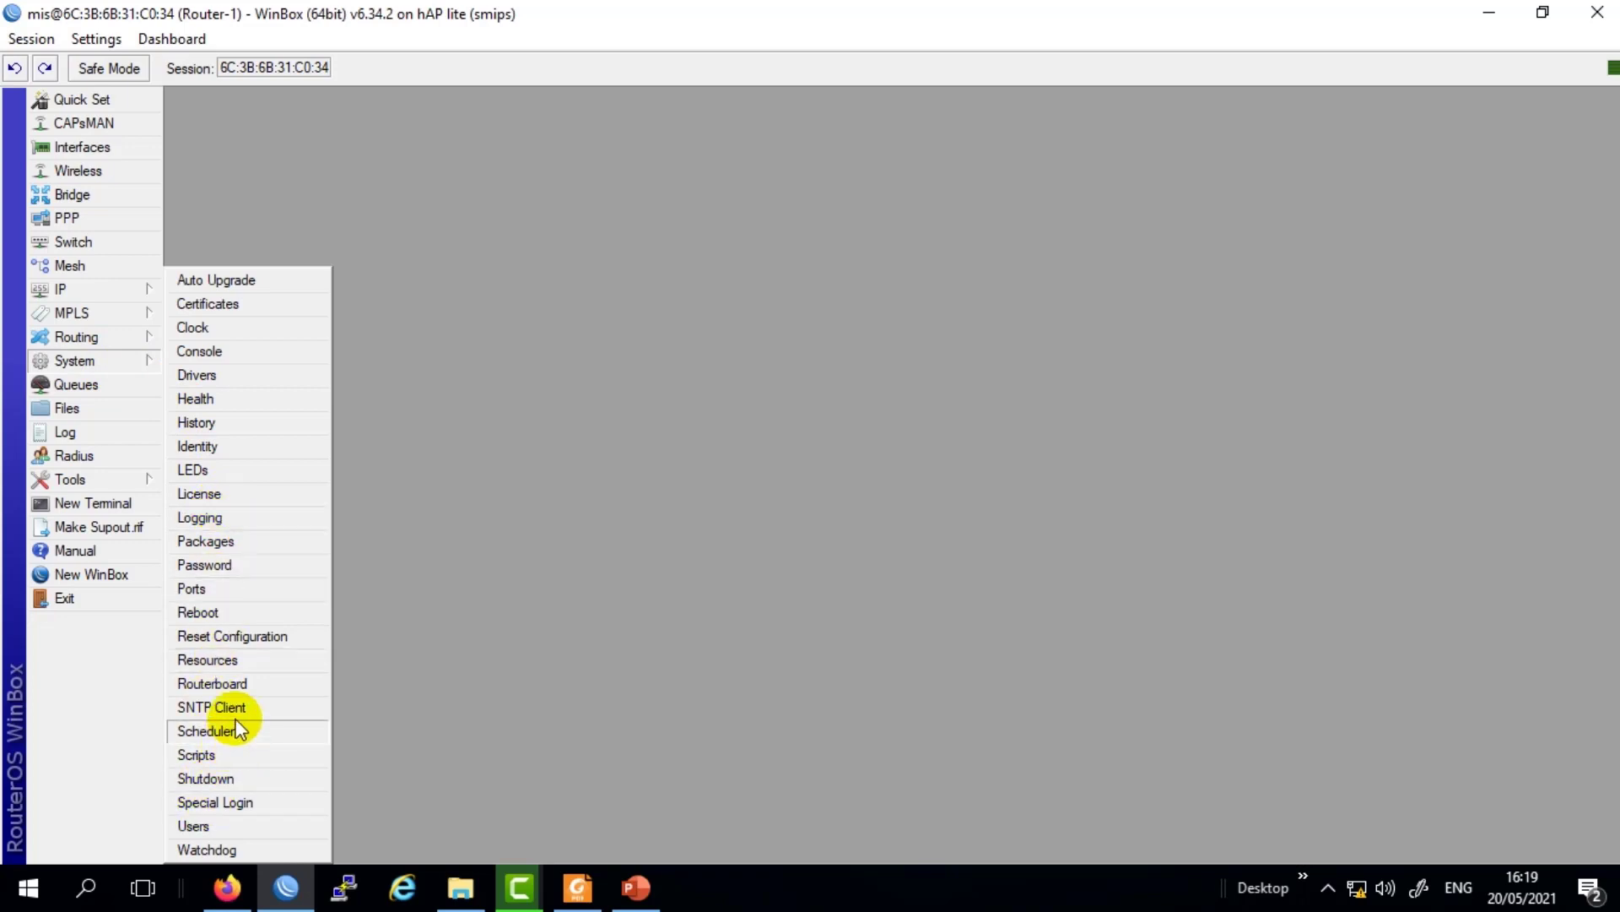
pyautogui.click(210, 329)
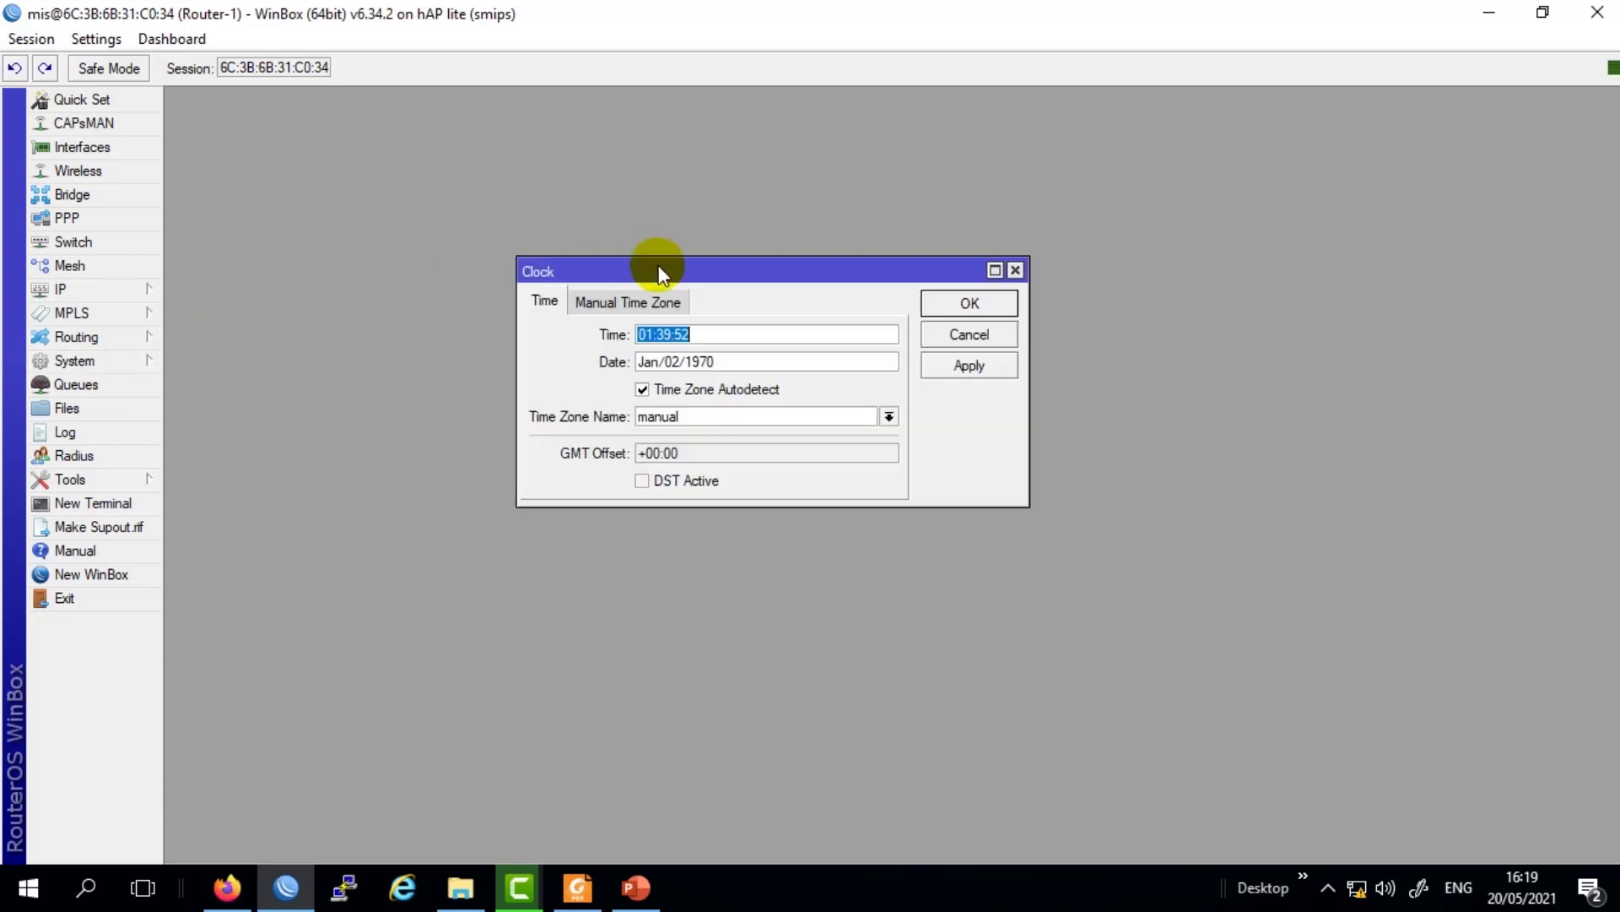
pyautogui.moveTo(658, 265); pyautogui.dragTo(673, 269)
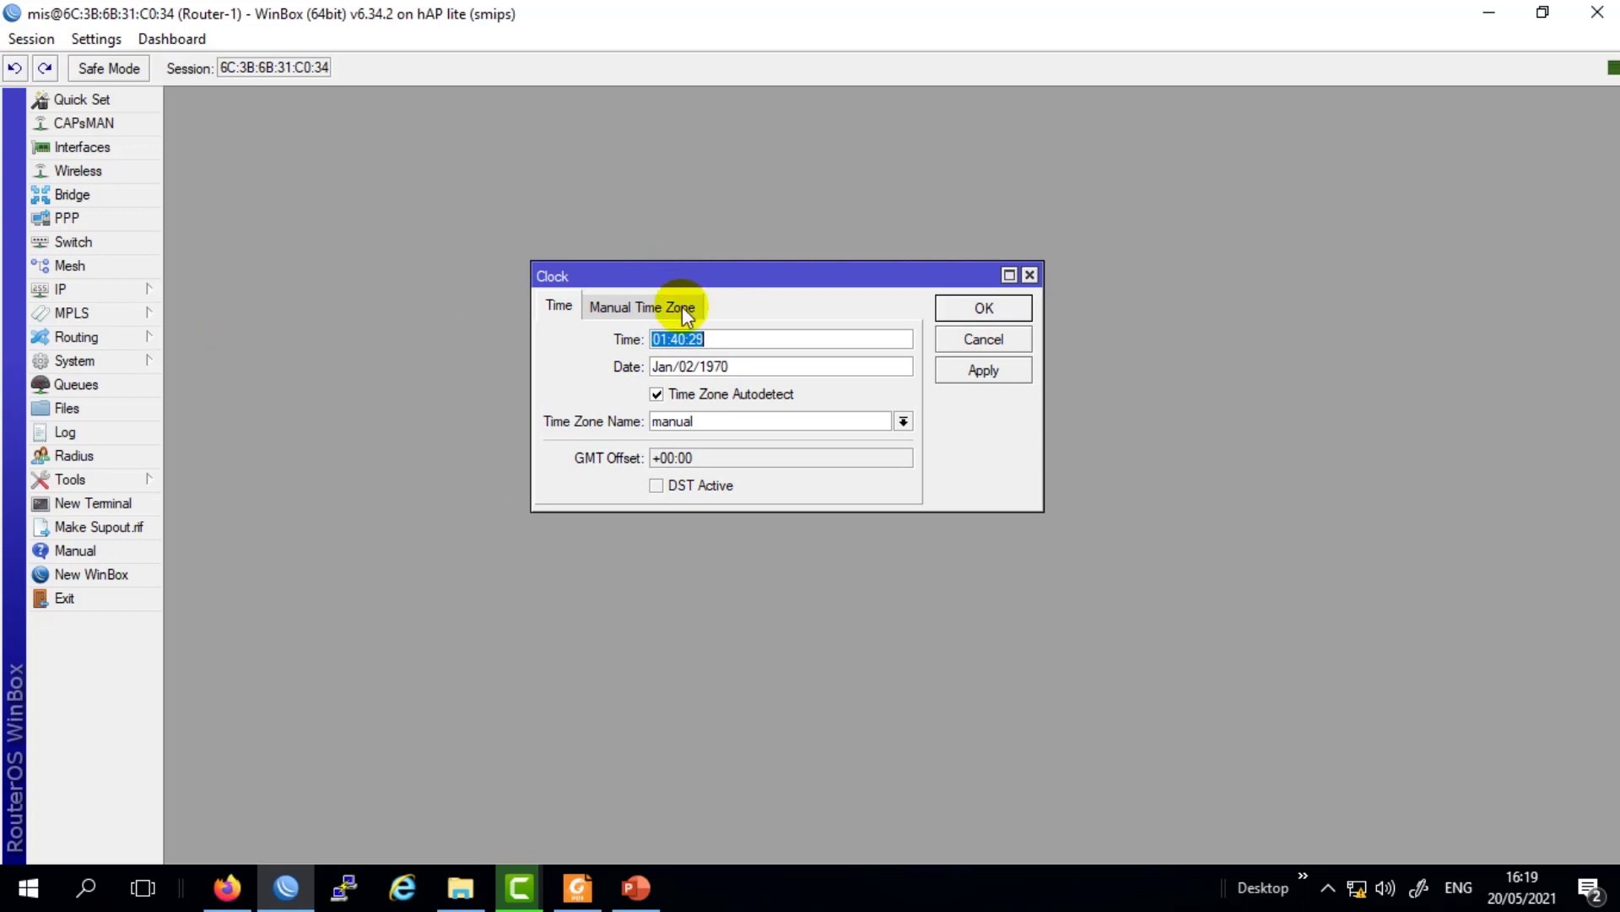
pyautogui.click(756, 364)
pyautogui.moveTo(755, 364); pyautogui.dragTo(613, 372)
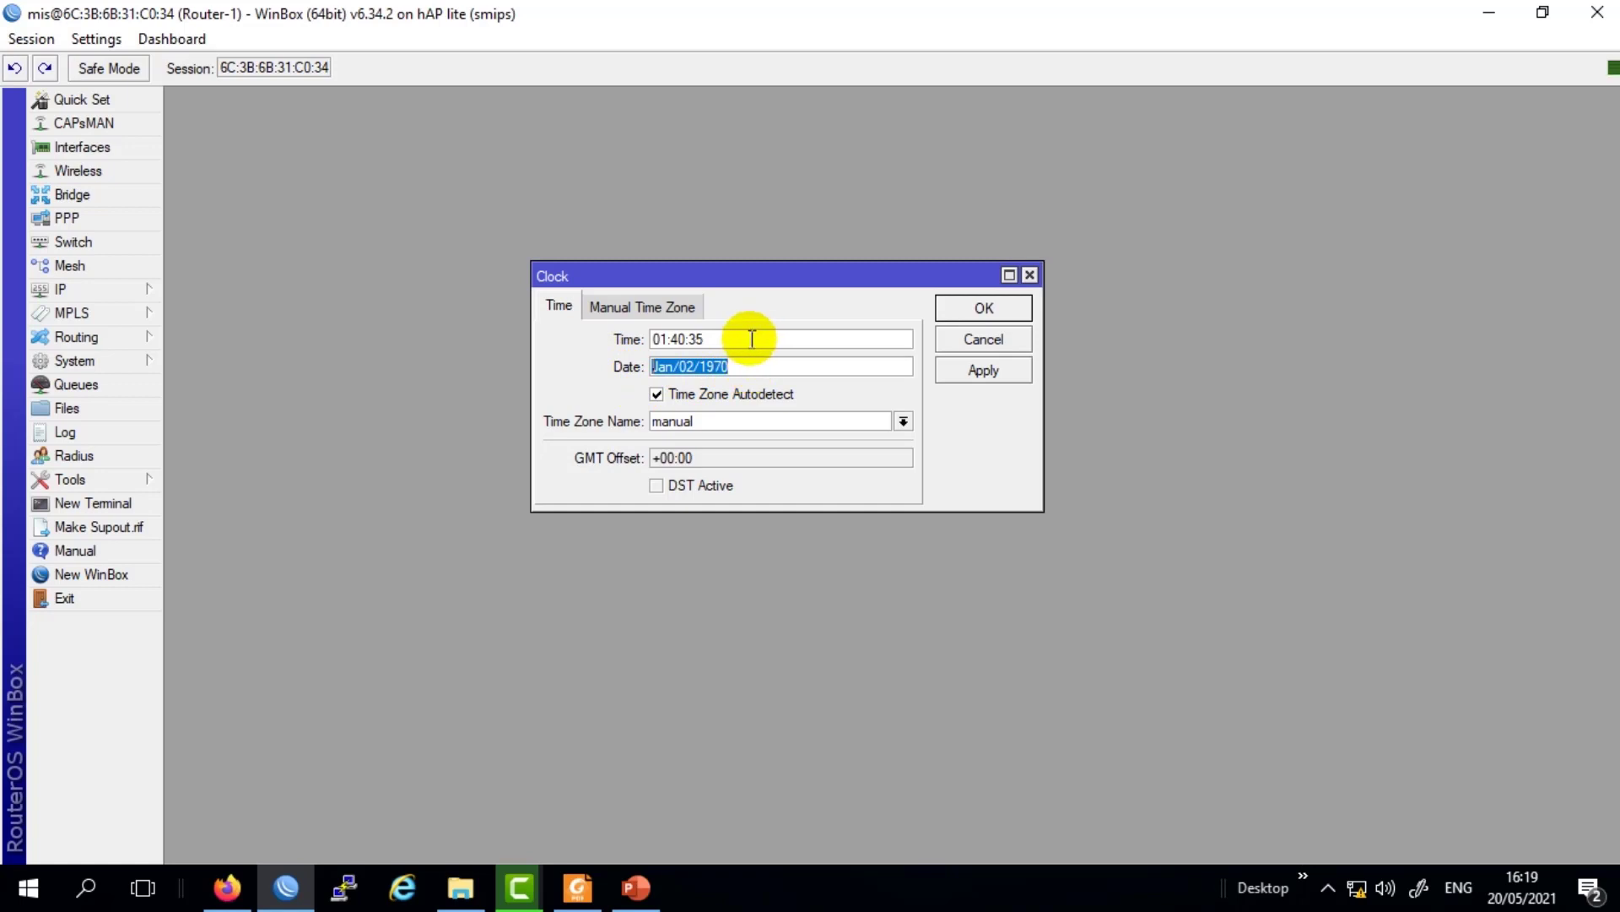
pyautogui.moveTo(751, 337); pyautogui.dragTo(635, 330)
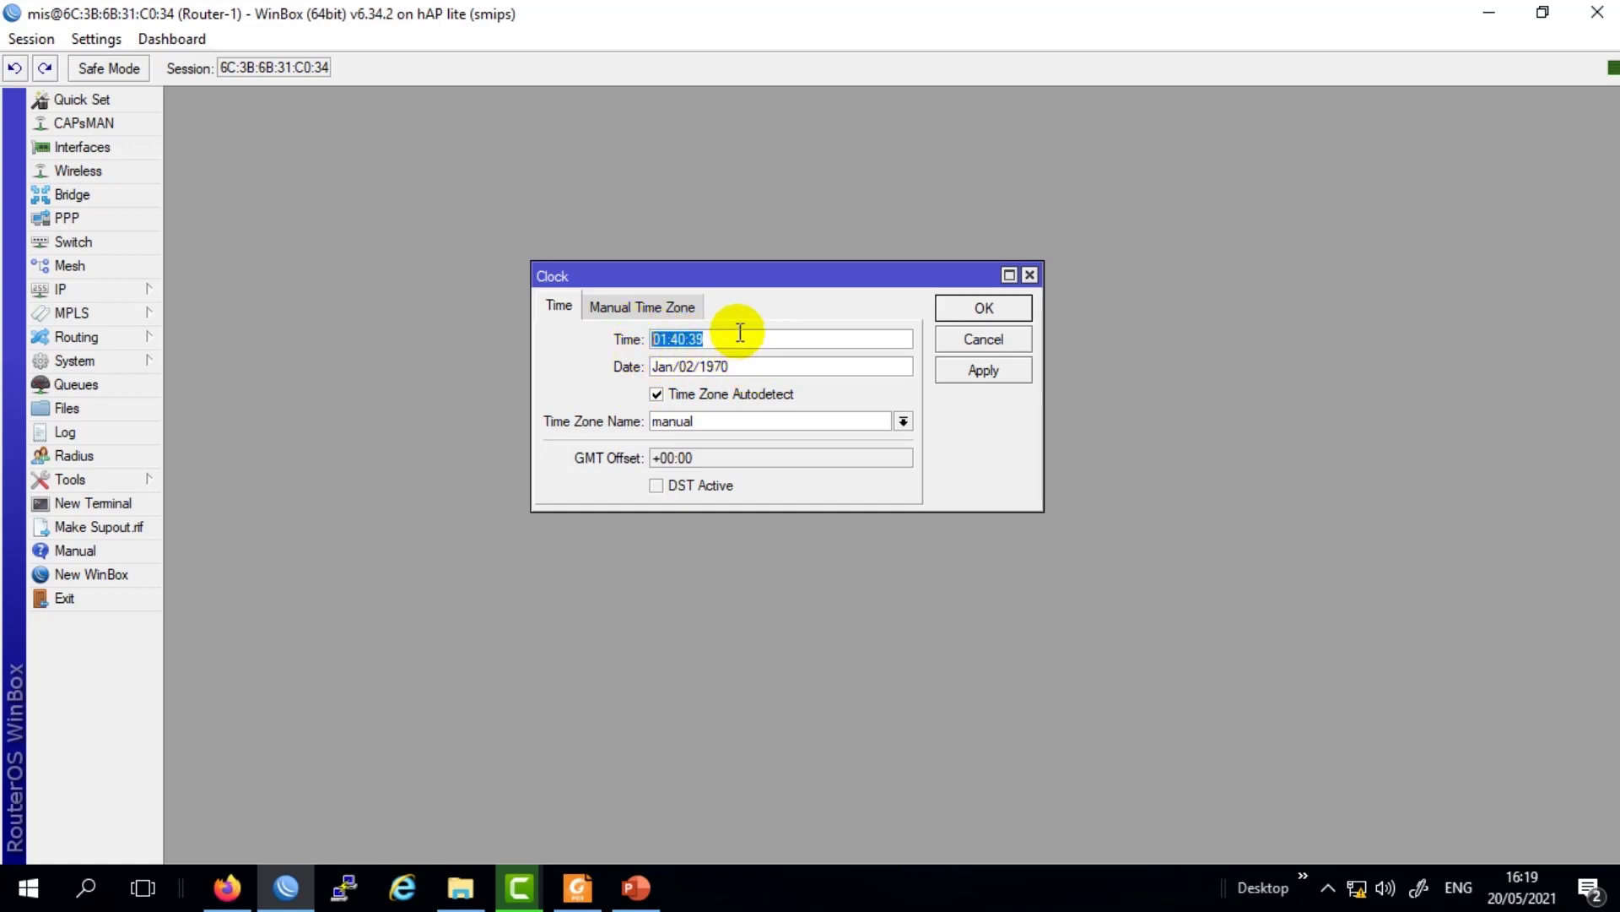
pyautogui.click(824, 389)
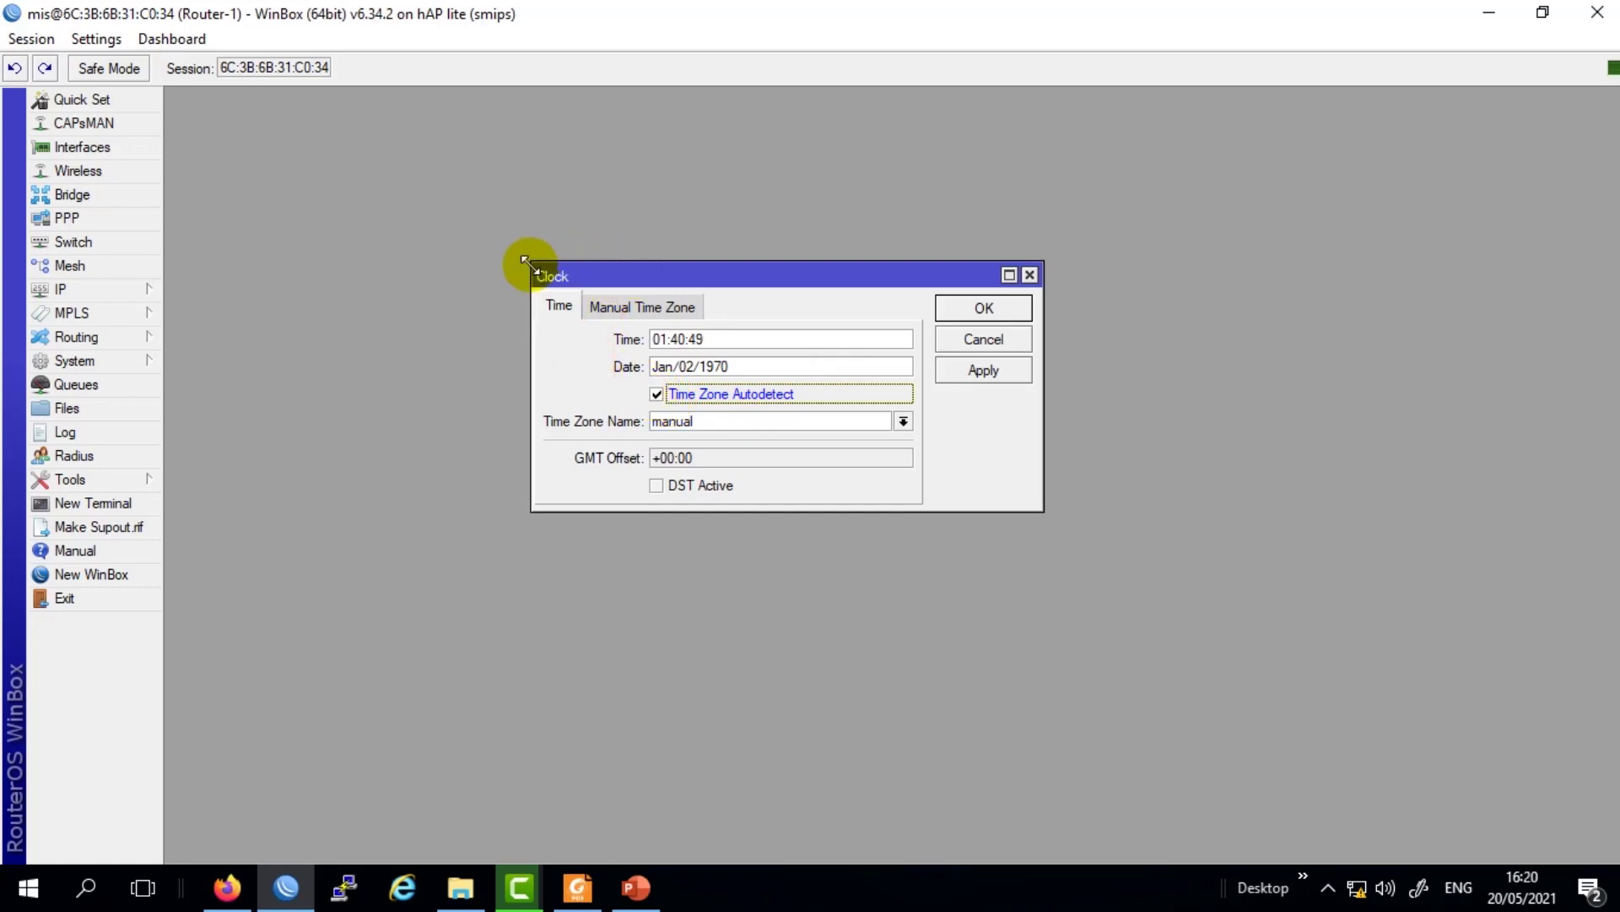
pyautogui.moveTo(525, 261); pyautogui.dragTo(466, 273)
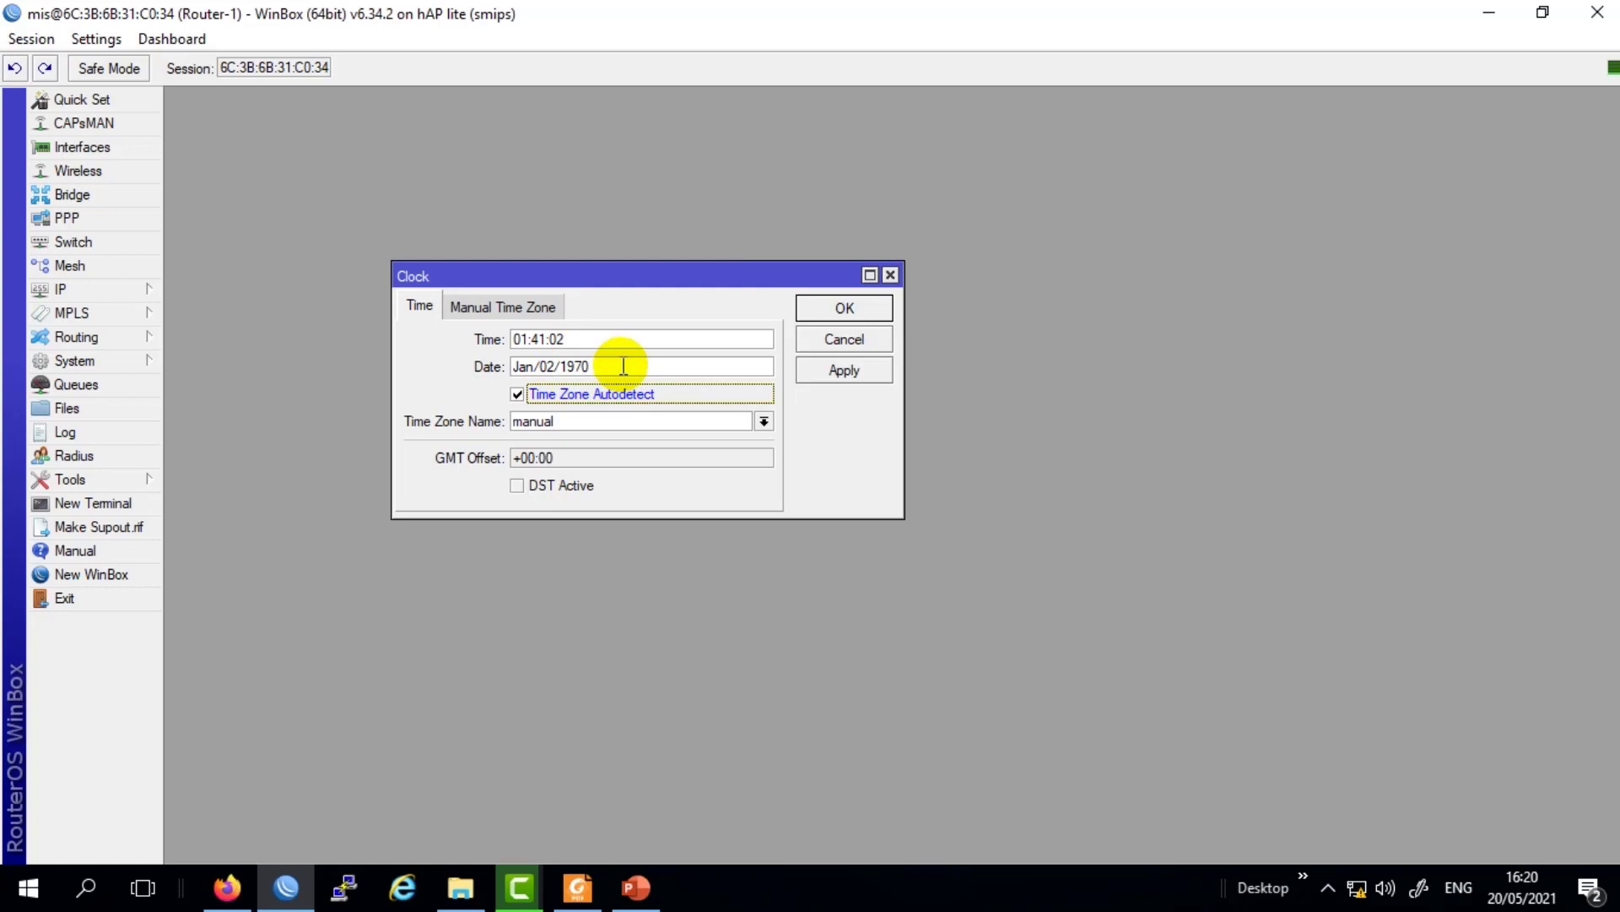
# Set the time zone to Asia/Jakarta, giving GMT offset +07:00, and apply it.
pyautogui.click(764, 421)
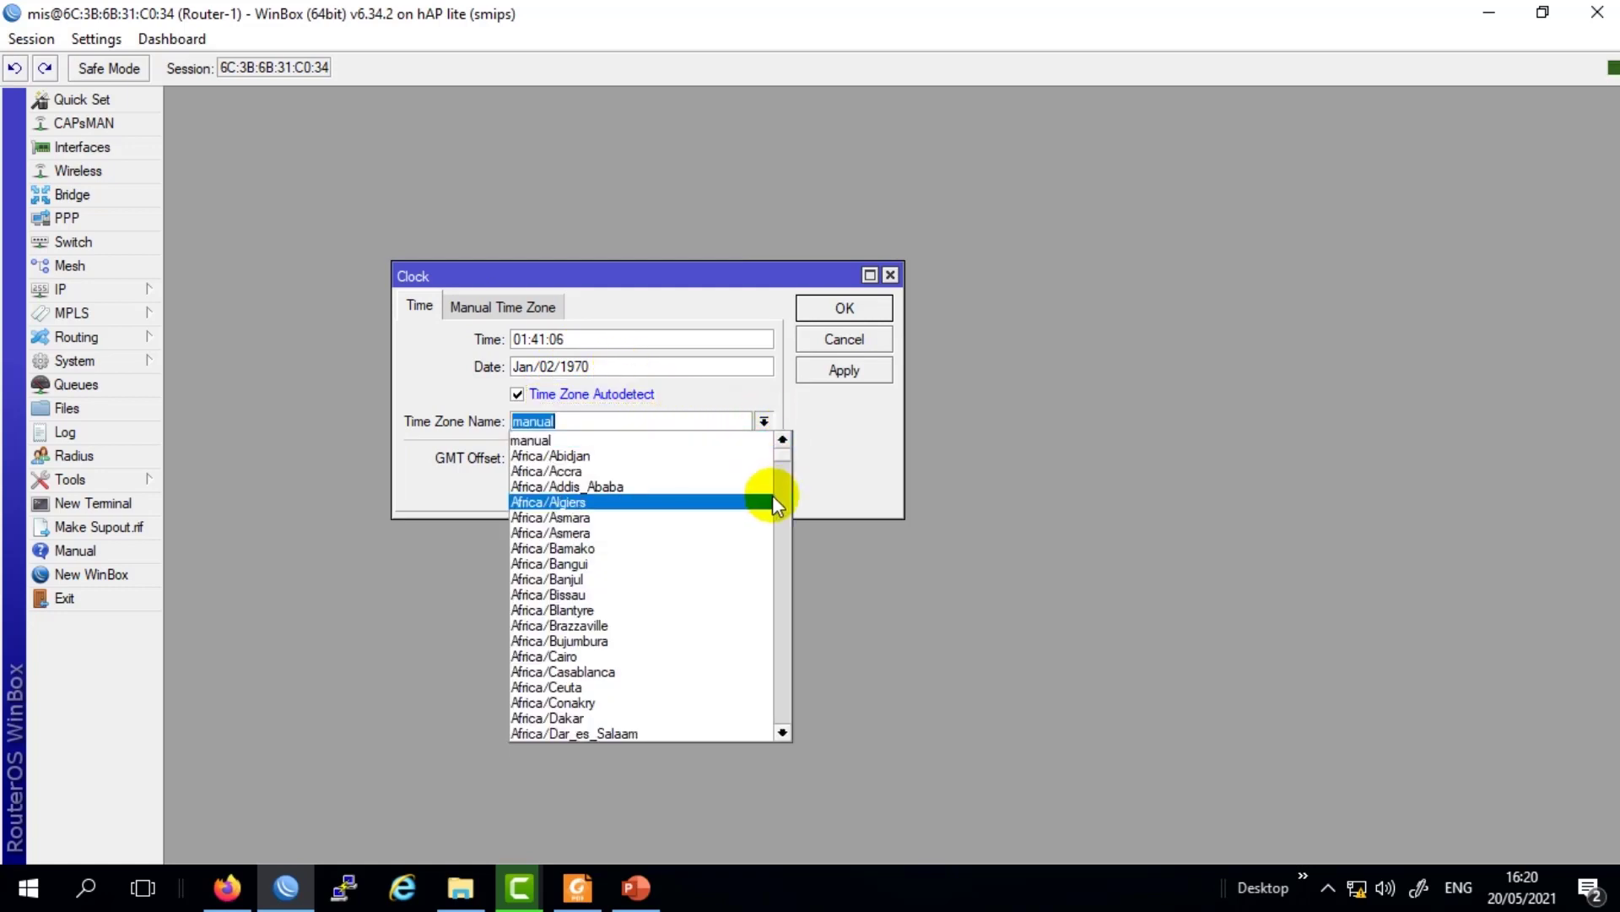
pyautogui.press('BackSpace')
pyautogui.moveTo(779, 449); pyautogui.dragTo(807, 572)
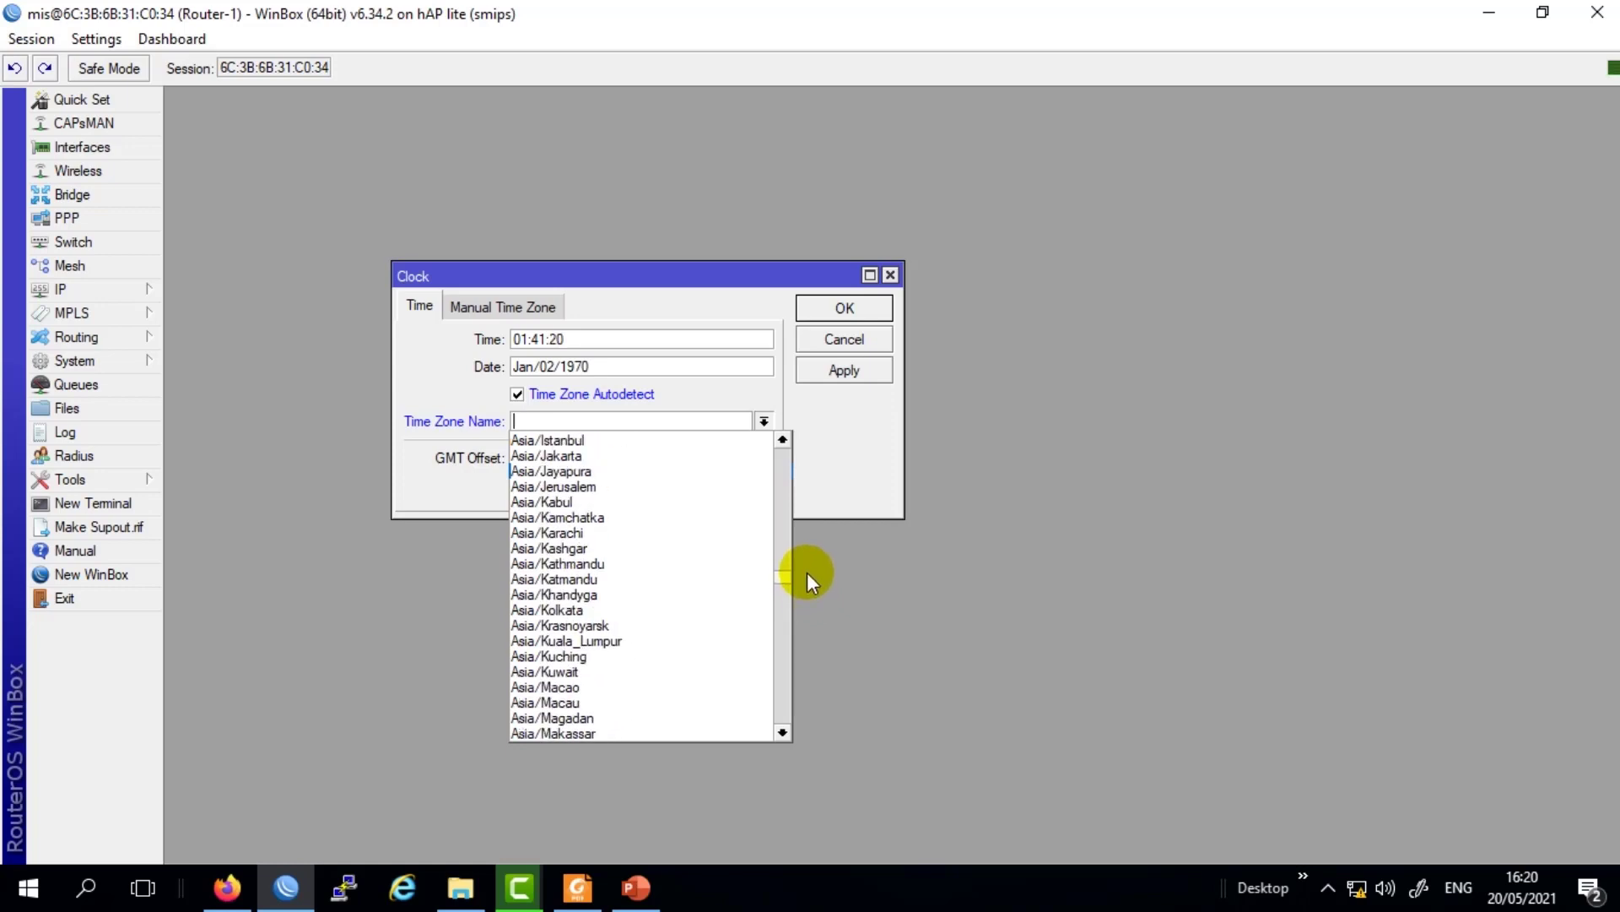
pyautogui.click(601, 456)
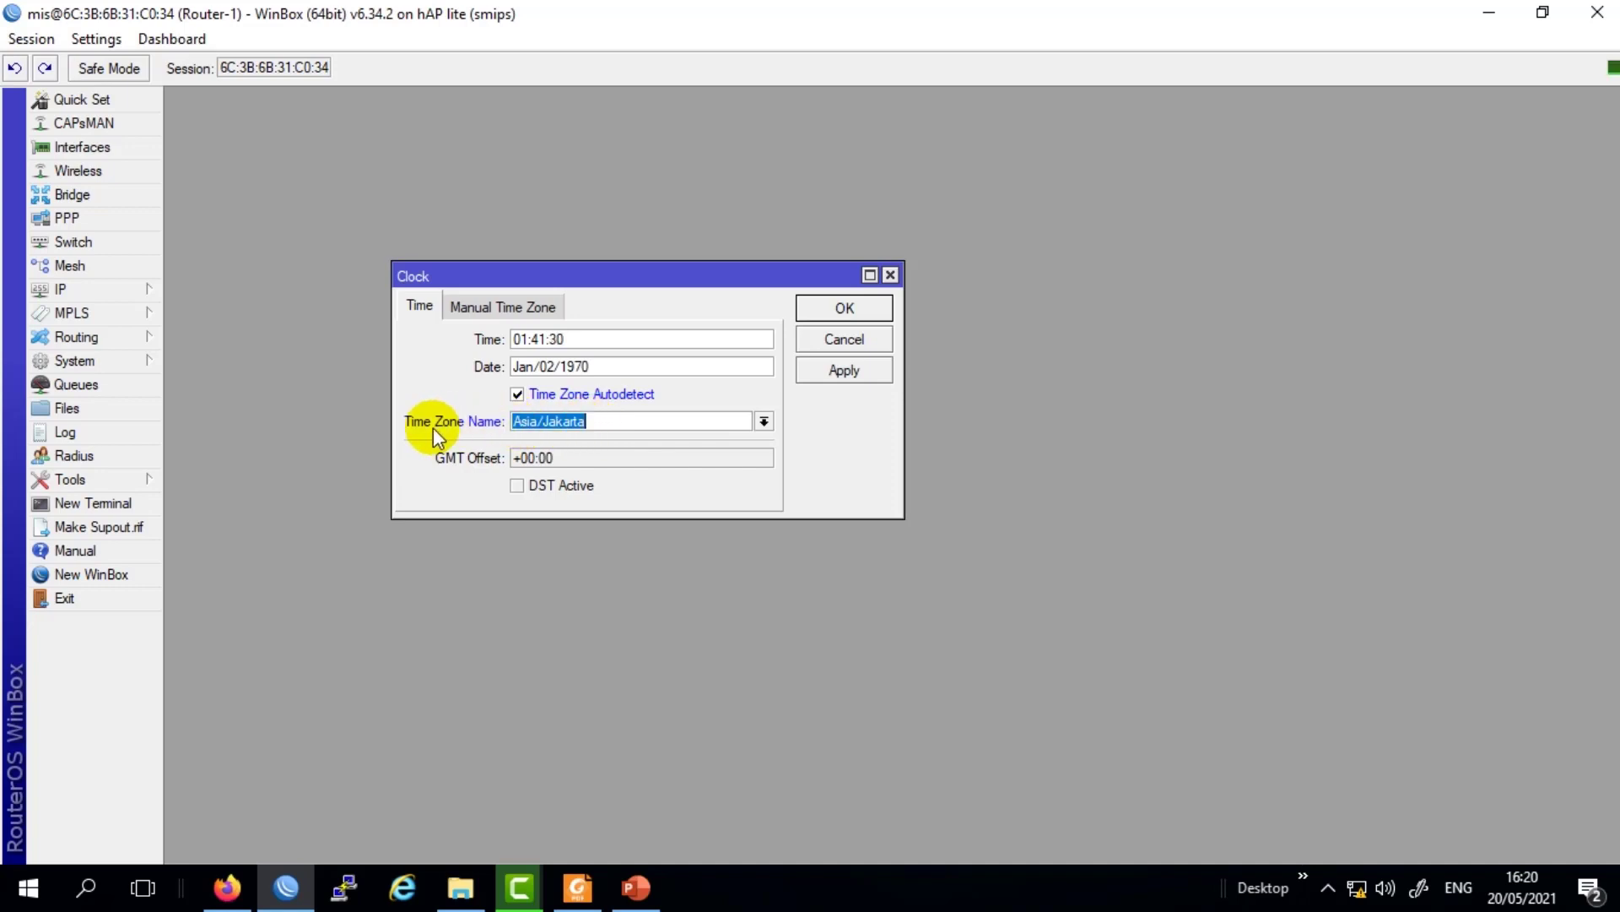
pyautogui.click(836, 372)
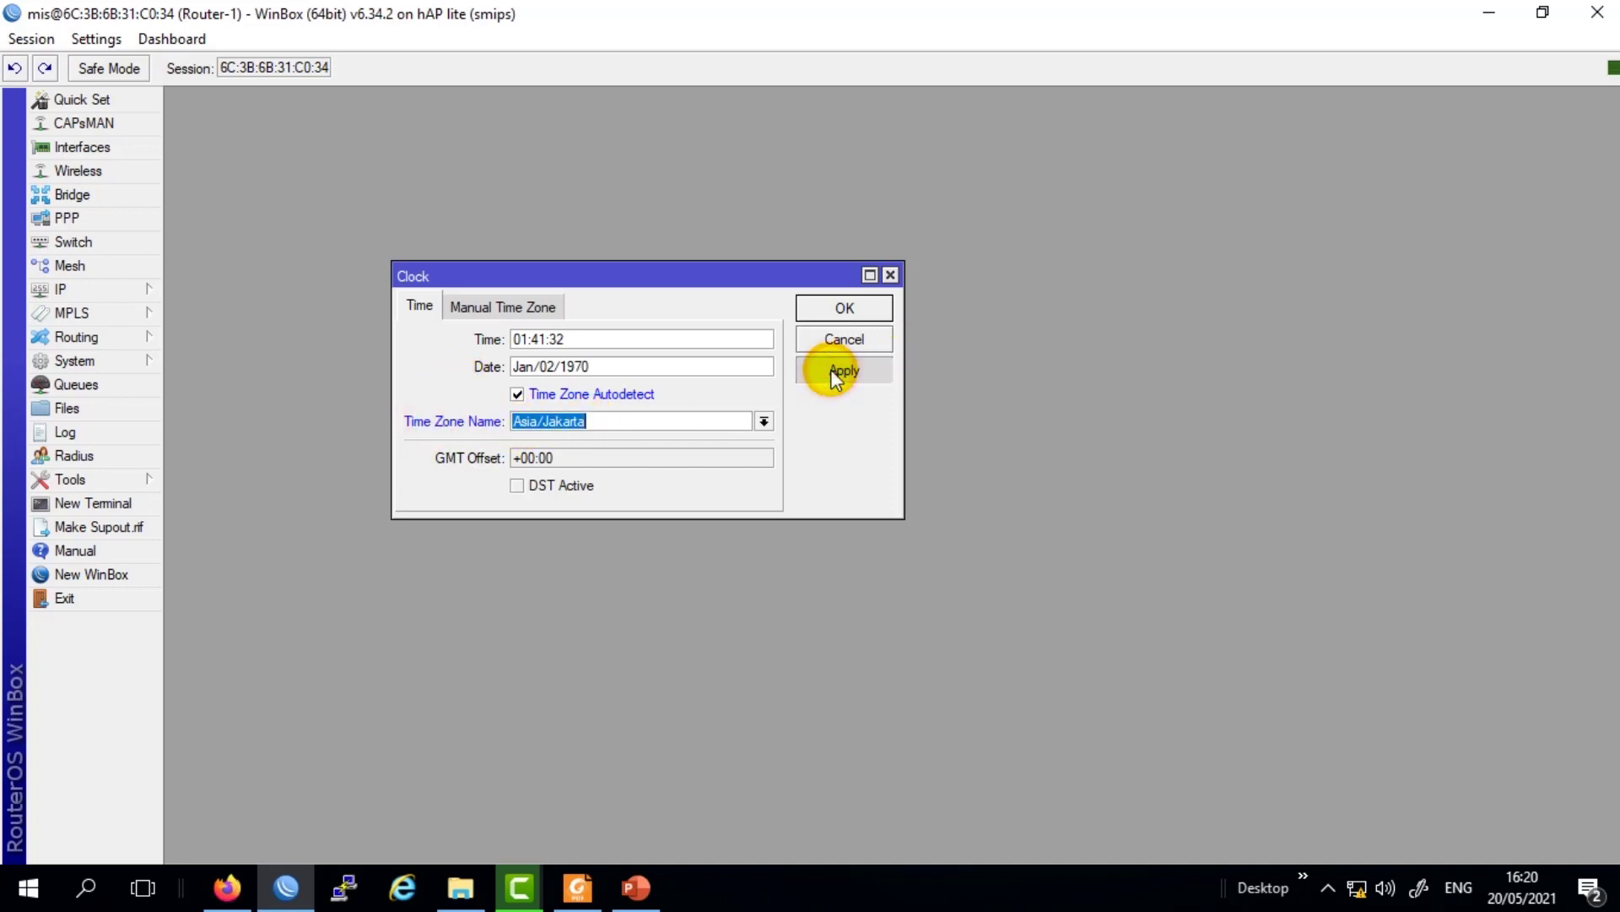
pyautogui.click(844, 308)
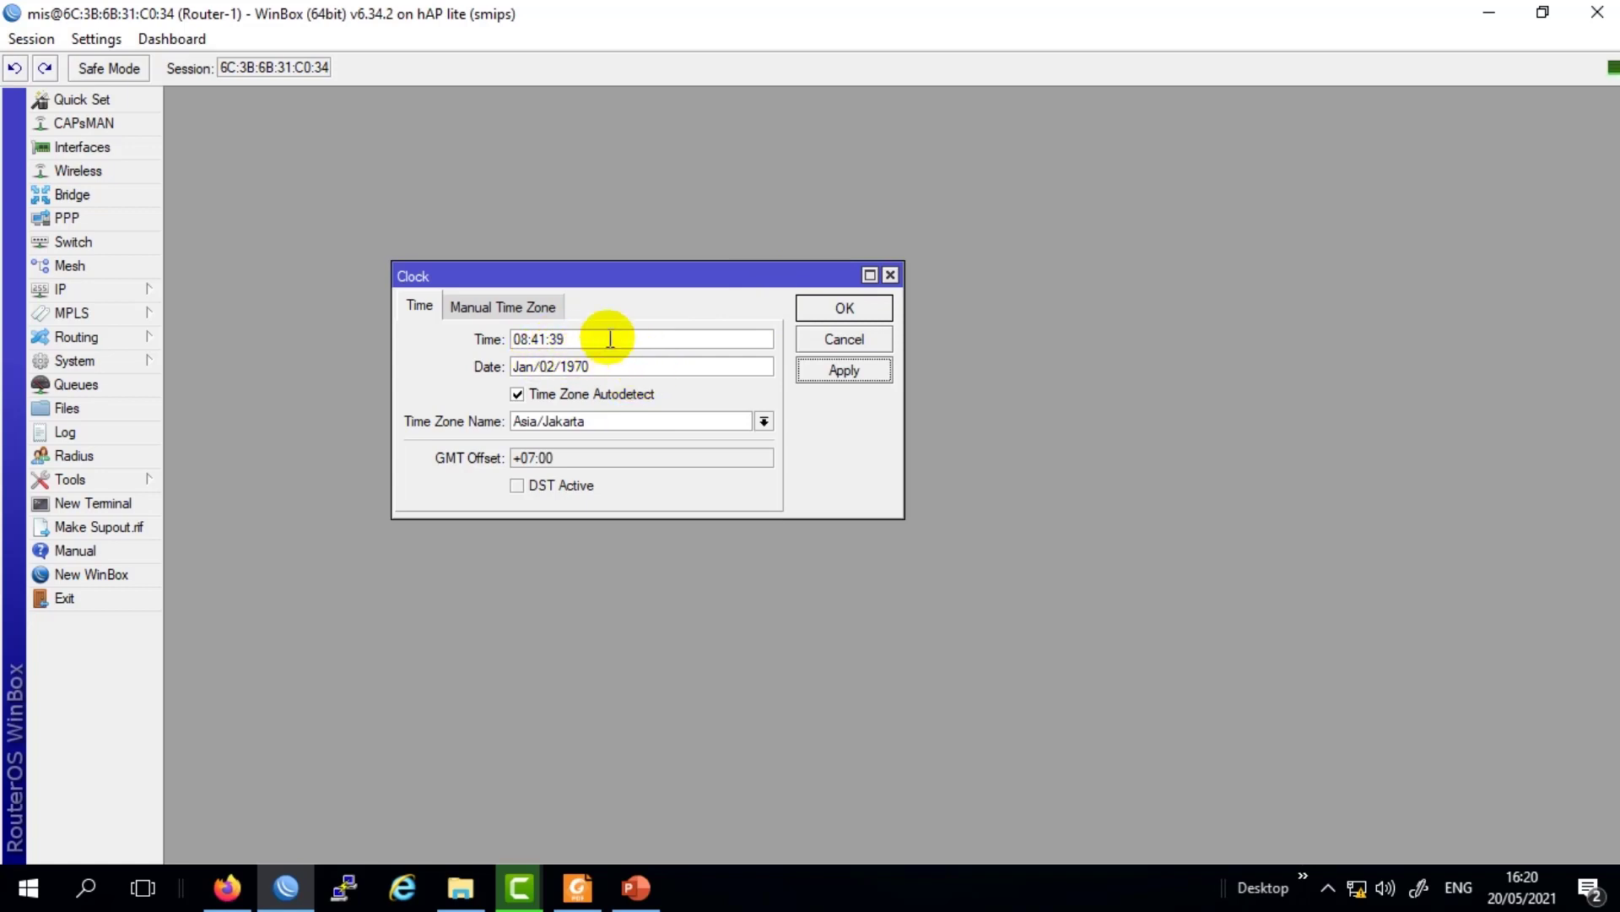
# Close the Clock window, keeping the Asia/Jakarta time zone.
pyautogui.click(841, 311)
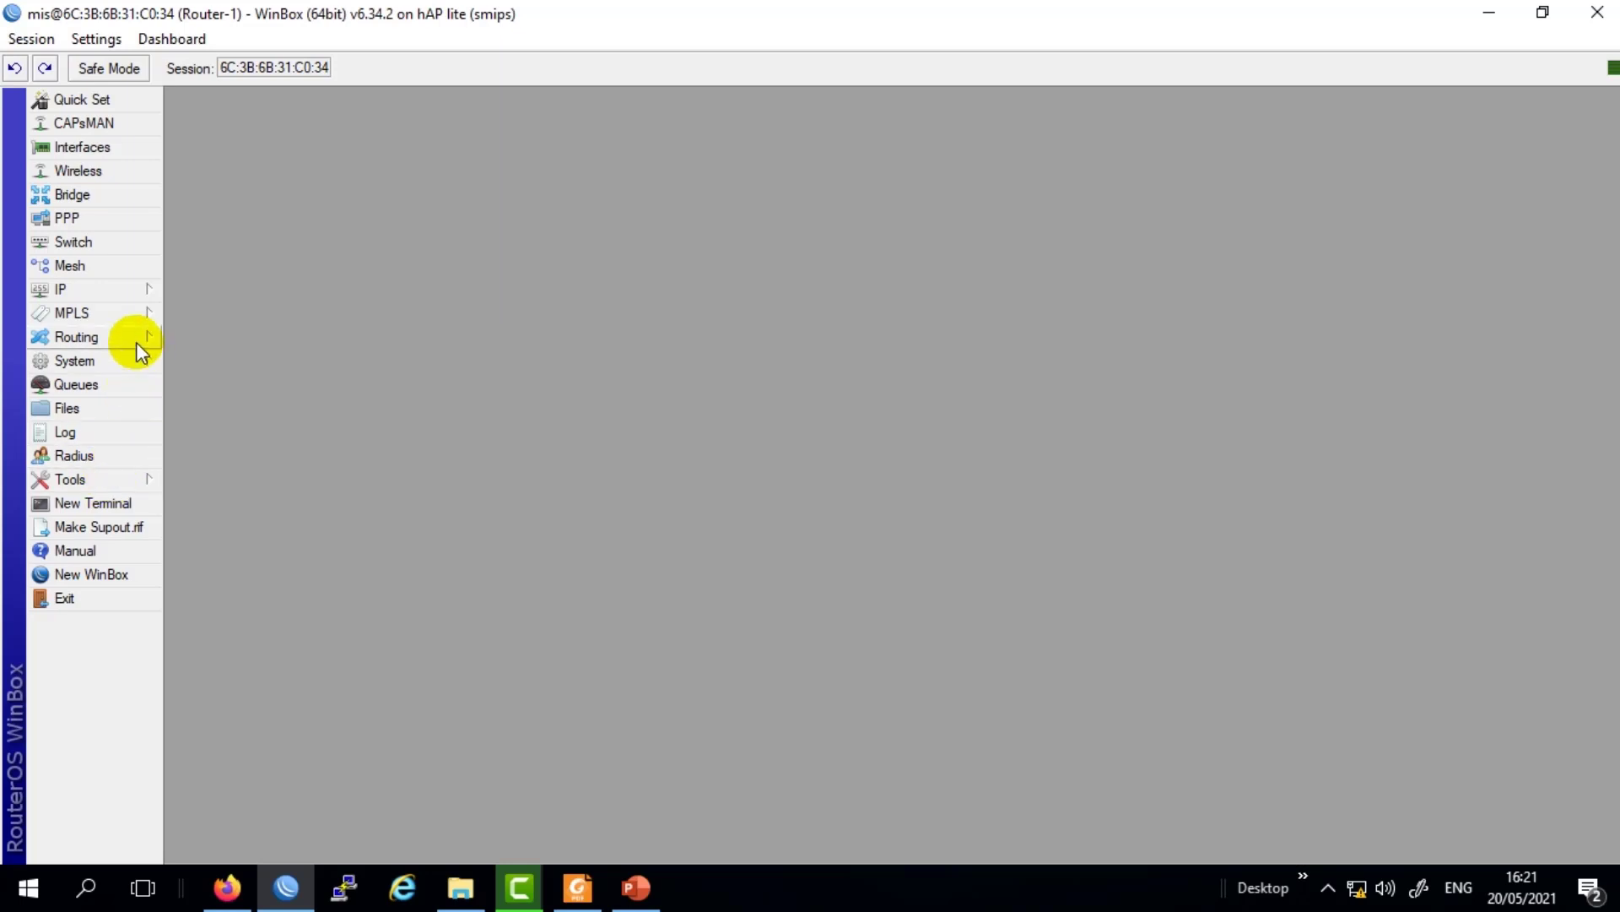
# From the File List, create a backup named Backup01 with the password left empty.
pyautogui.click(113, 412)
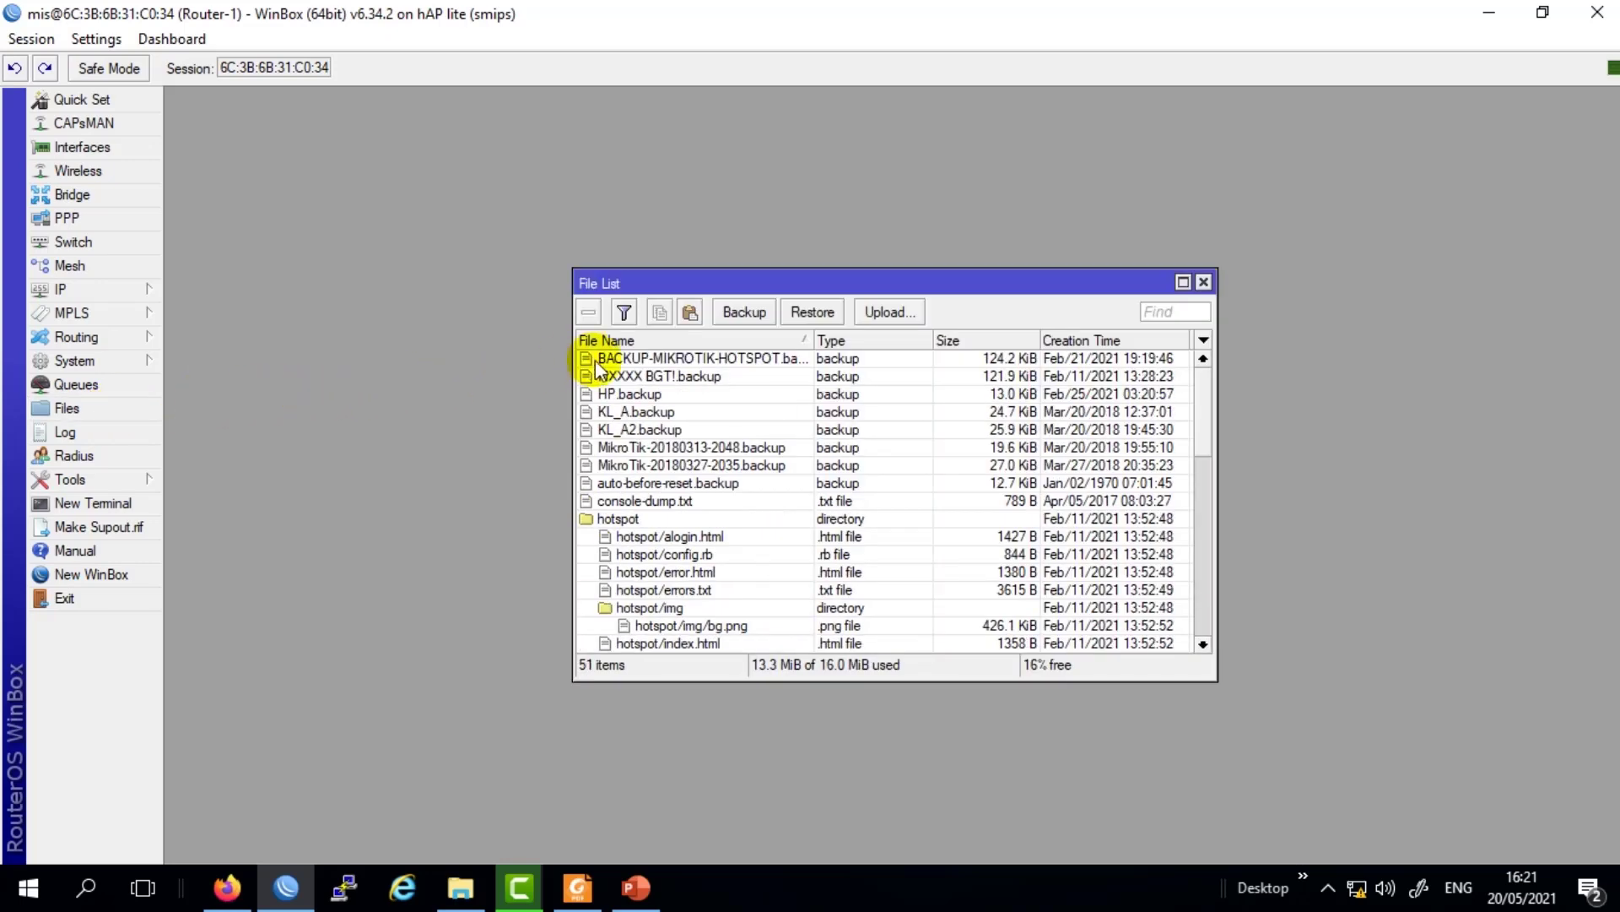
pyautogui.moveTo(717, 284); pyautogui.dragTo(678, 278)
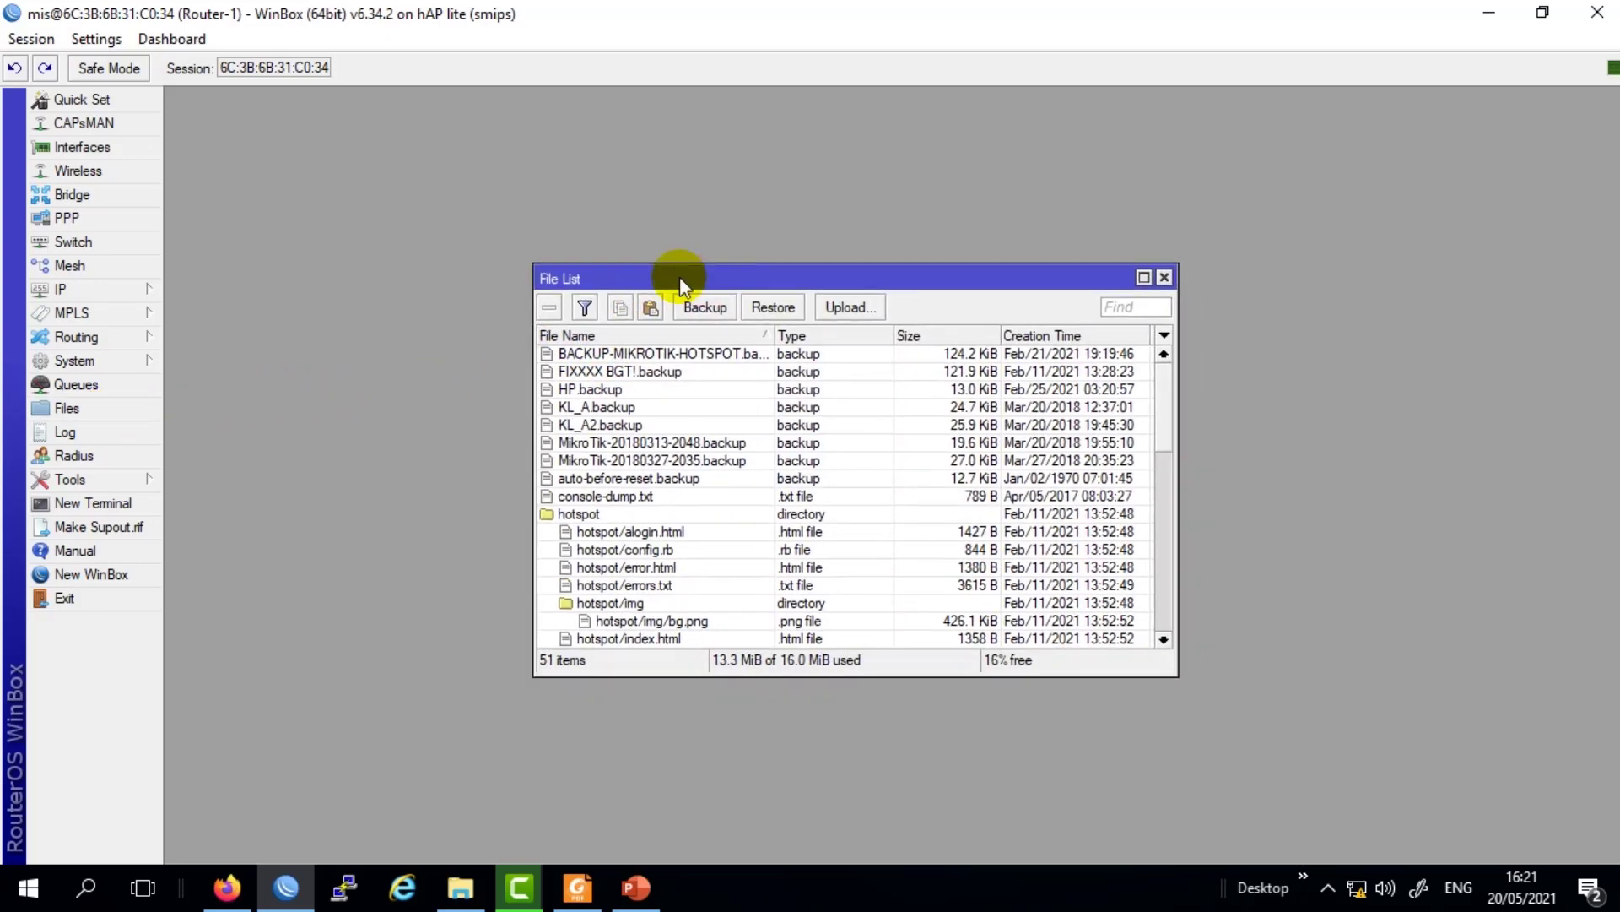
pyautogui.click(707, 308)
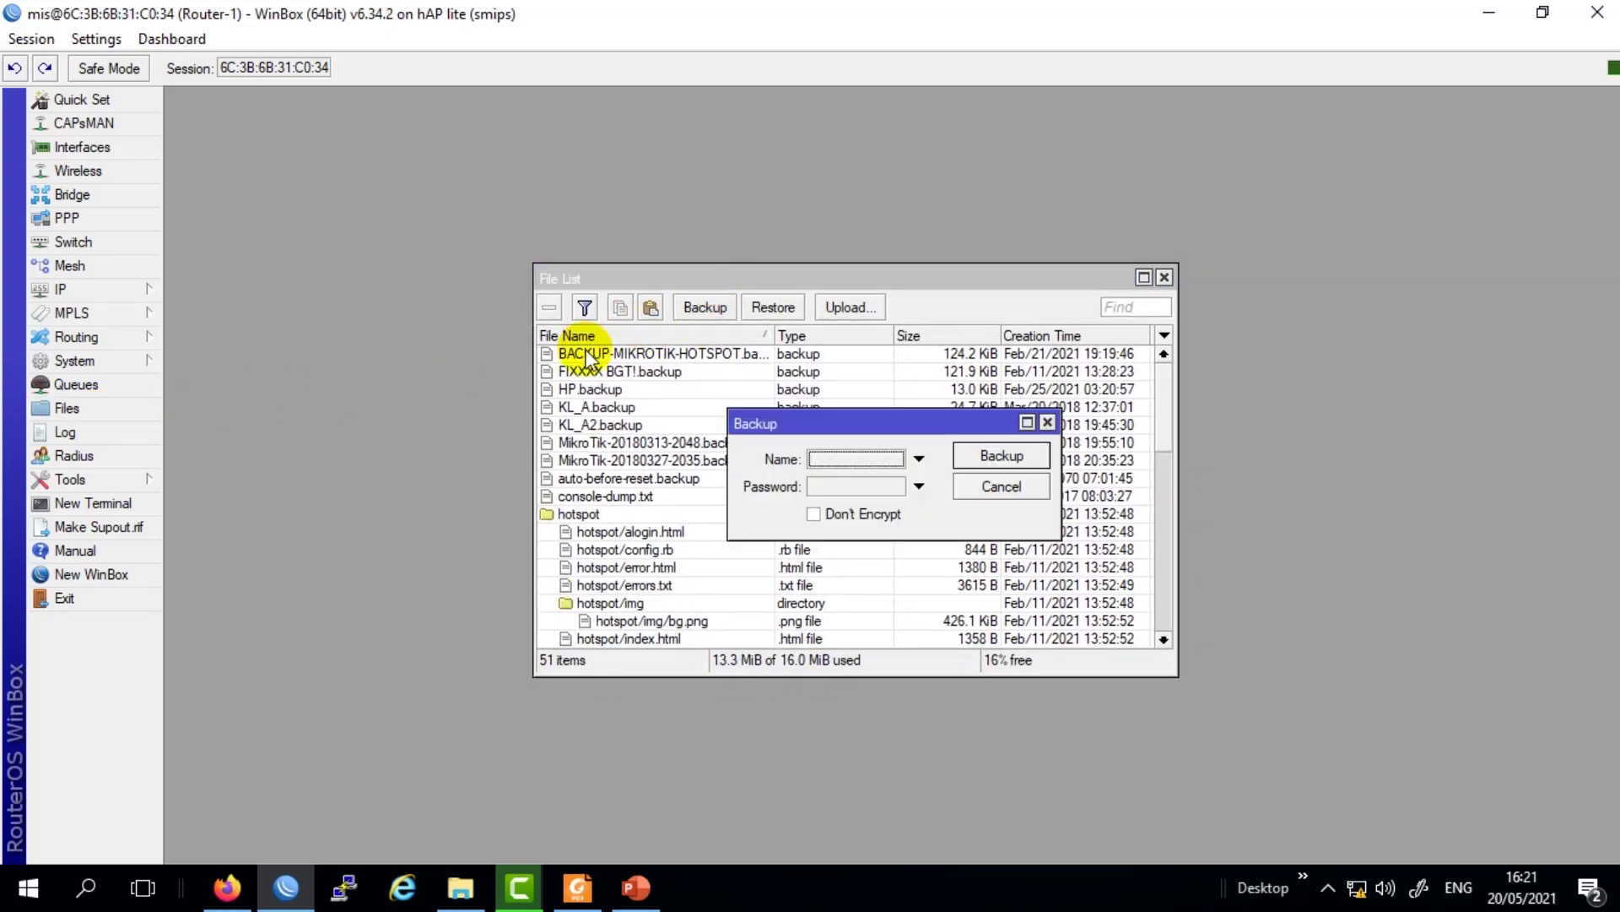
pyautogui.click(861, 457)
pyautogui.click(846, 463)
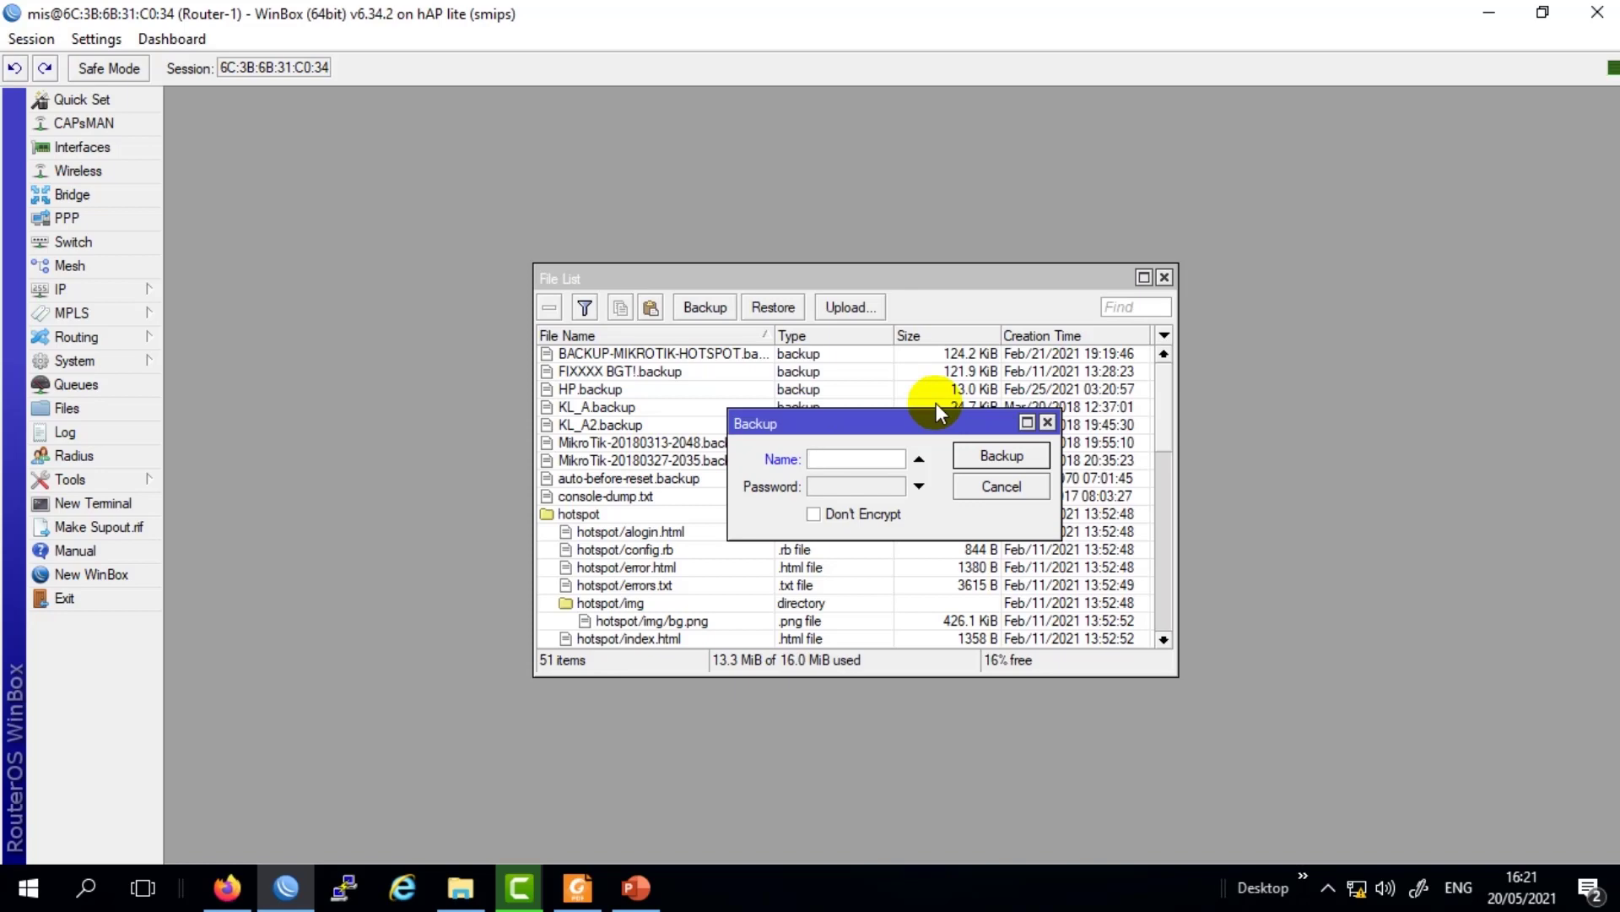
pyautogui.write('Backup01')
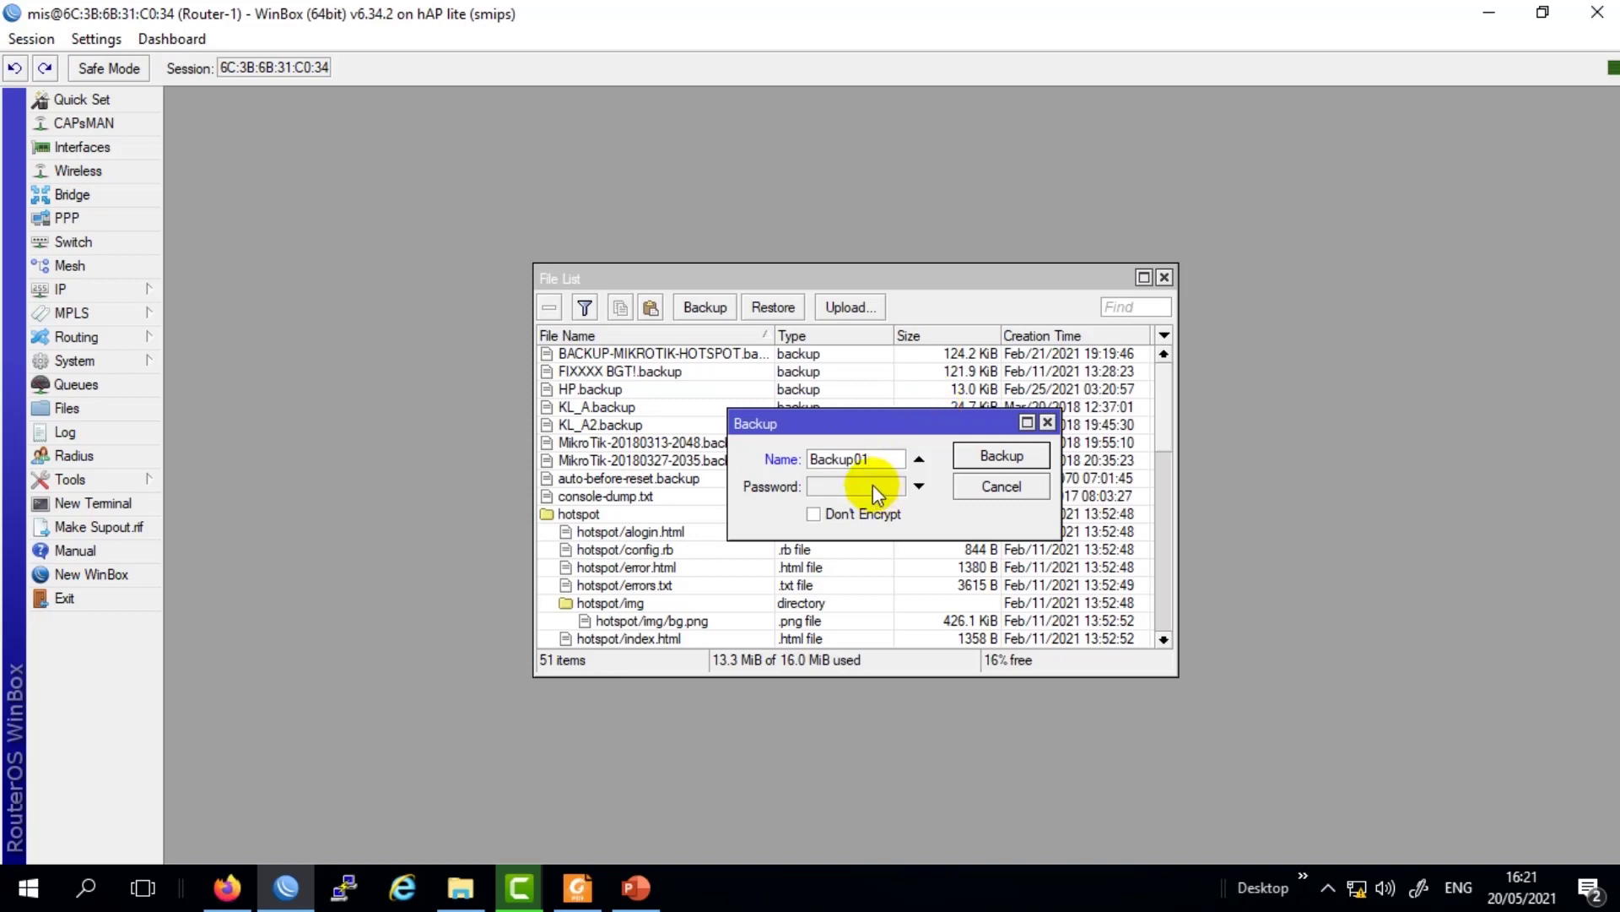
pyautogui.click(919, 486)
pyautogui.click(920, 487)
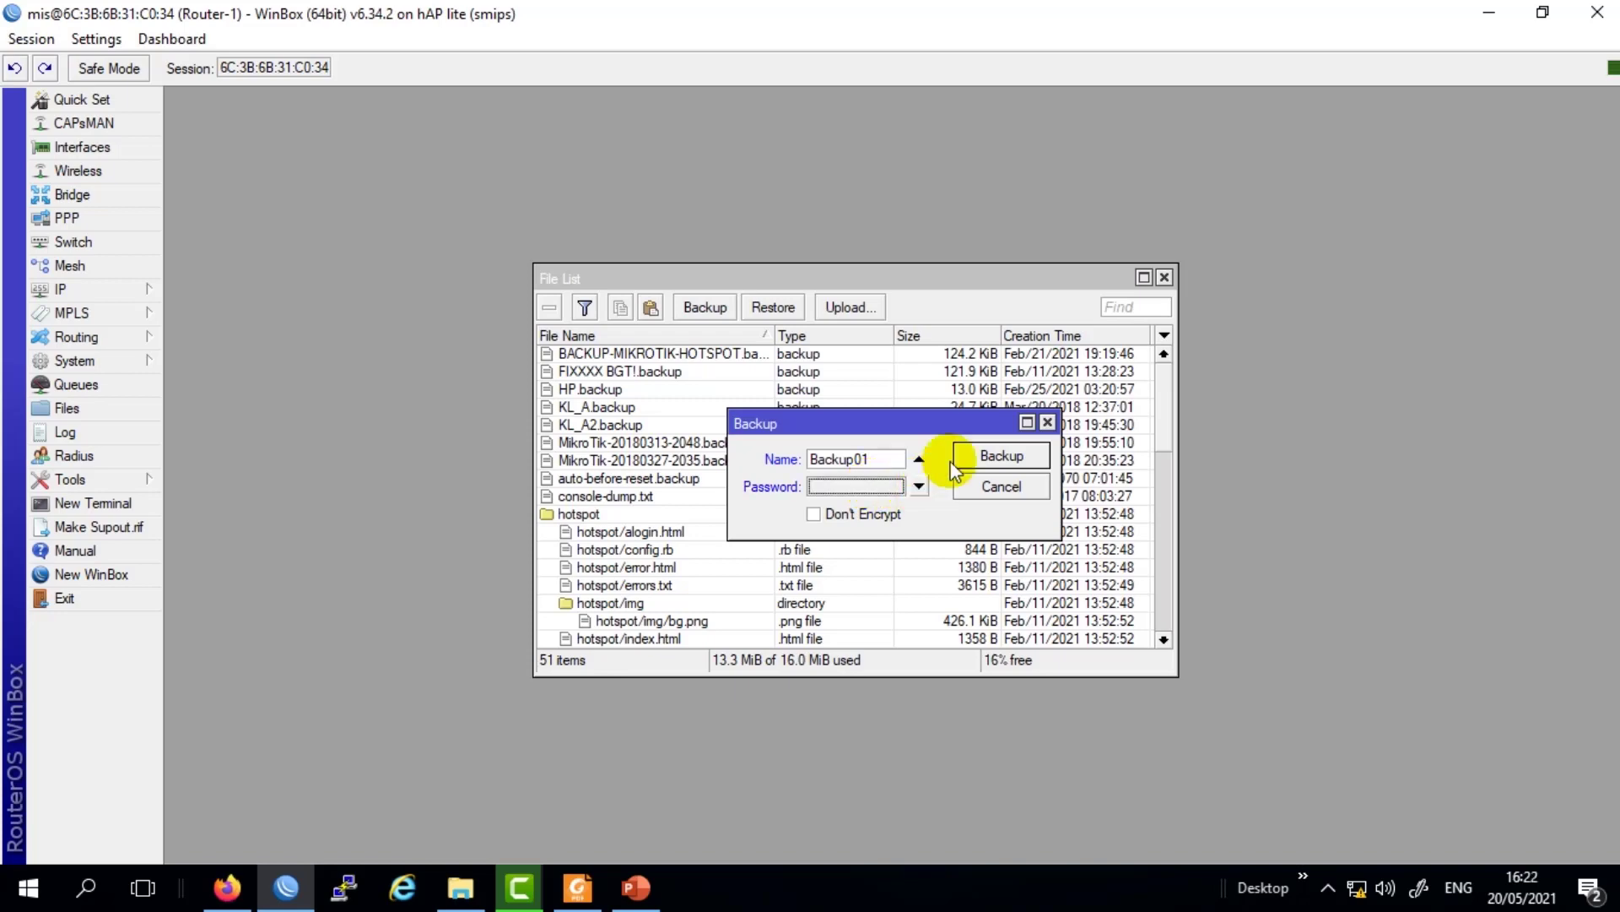
pyautogui.click(989, 459)
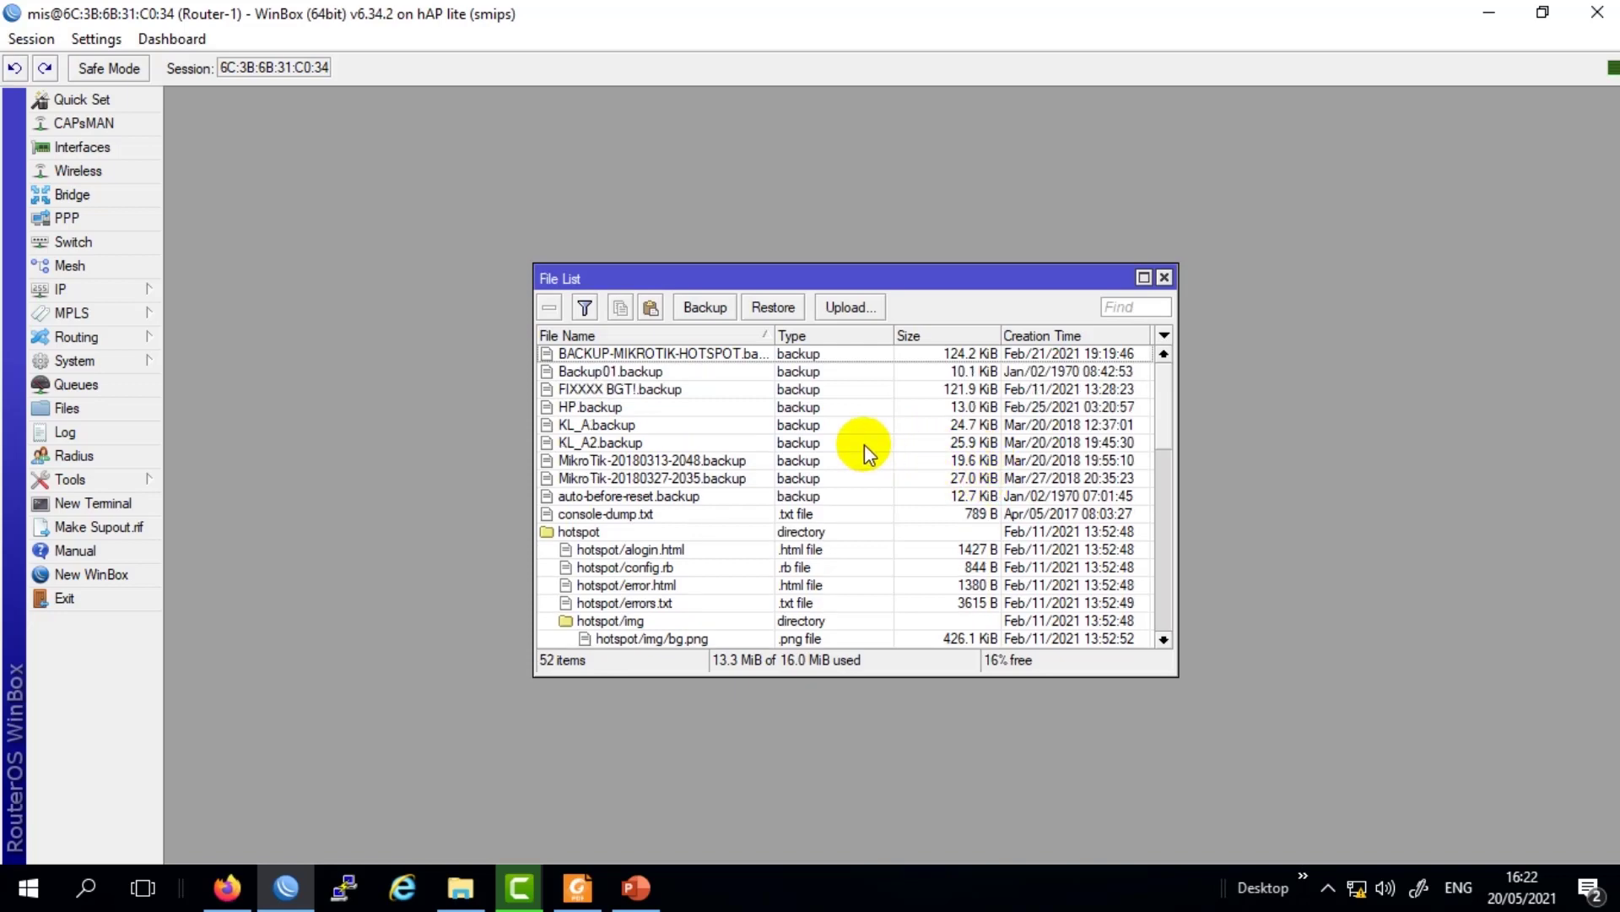
# Select Backup01.backup in the router's File List and copy it.
pyautogui.click(671, 373)
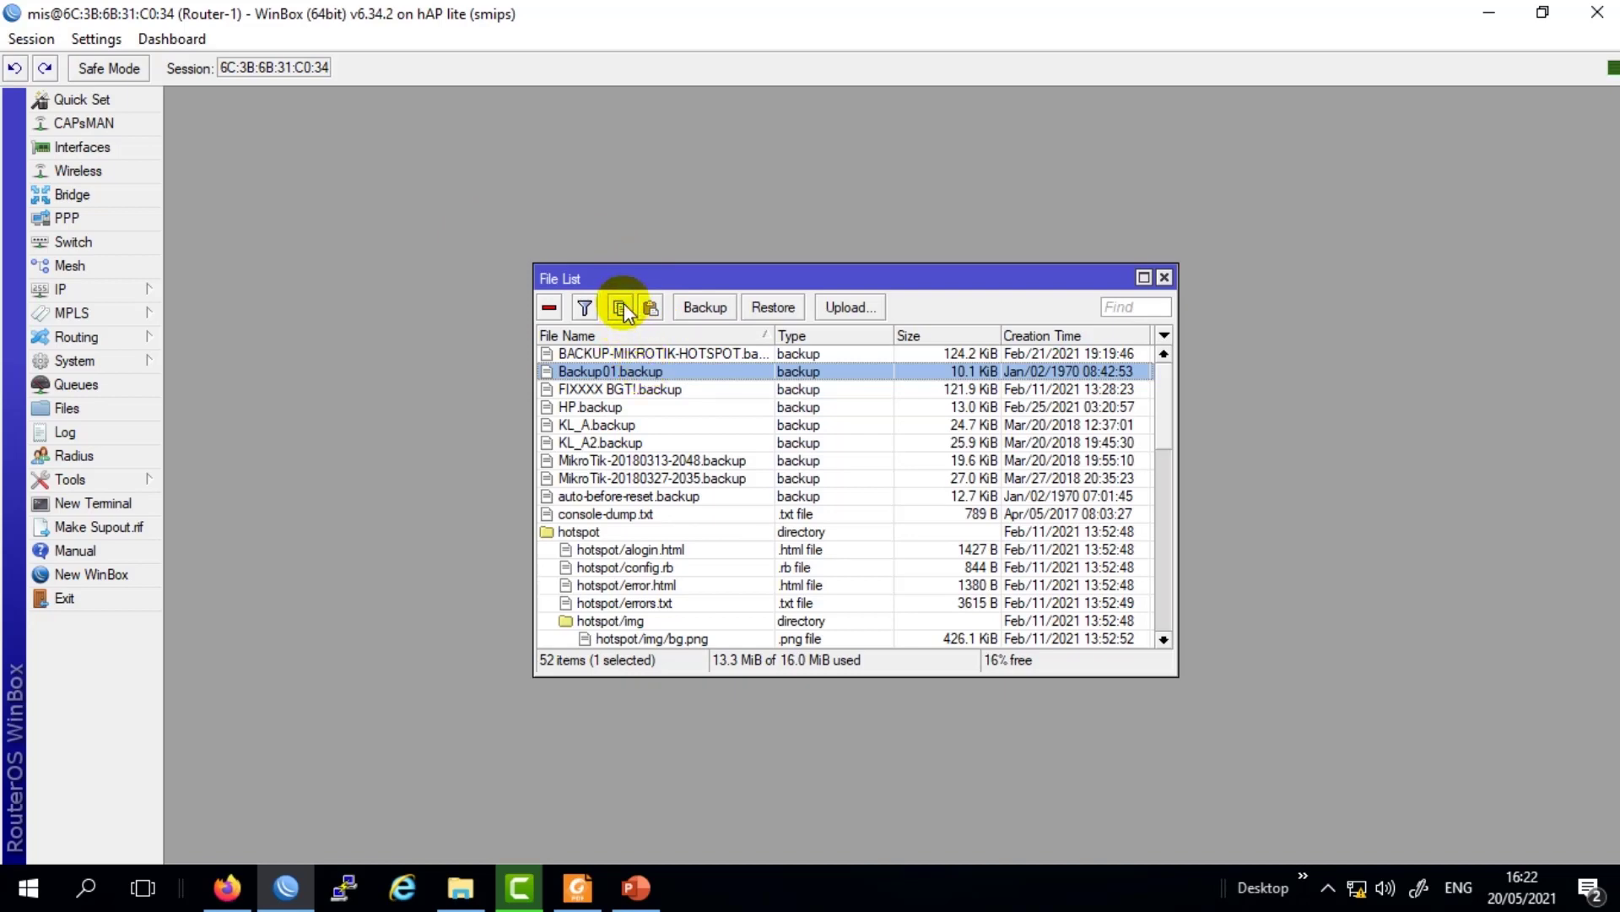
pyautogui.click(595, 390)
pyautogui.click(596, 373)
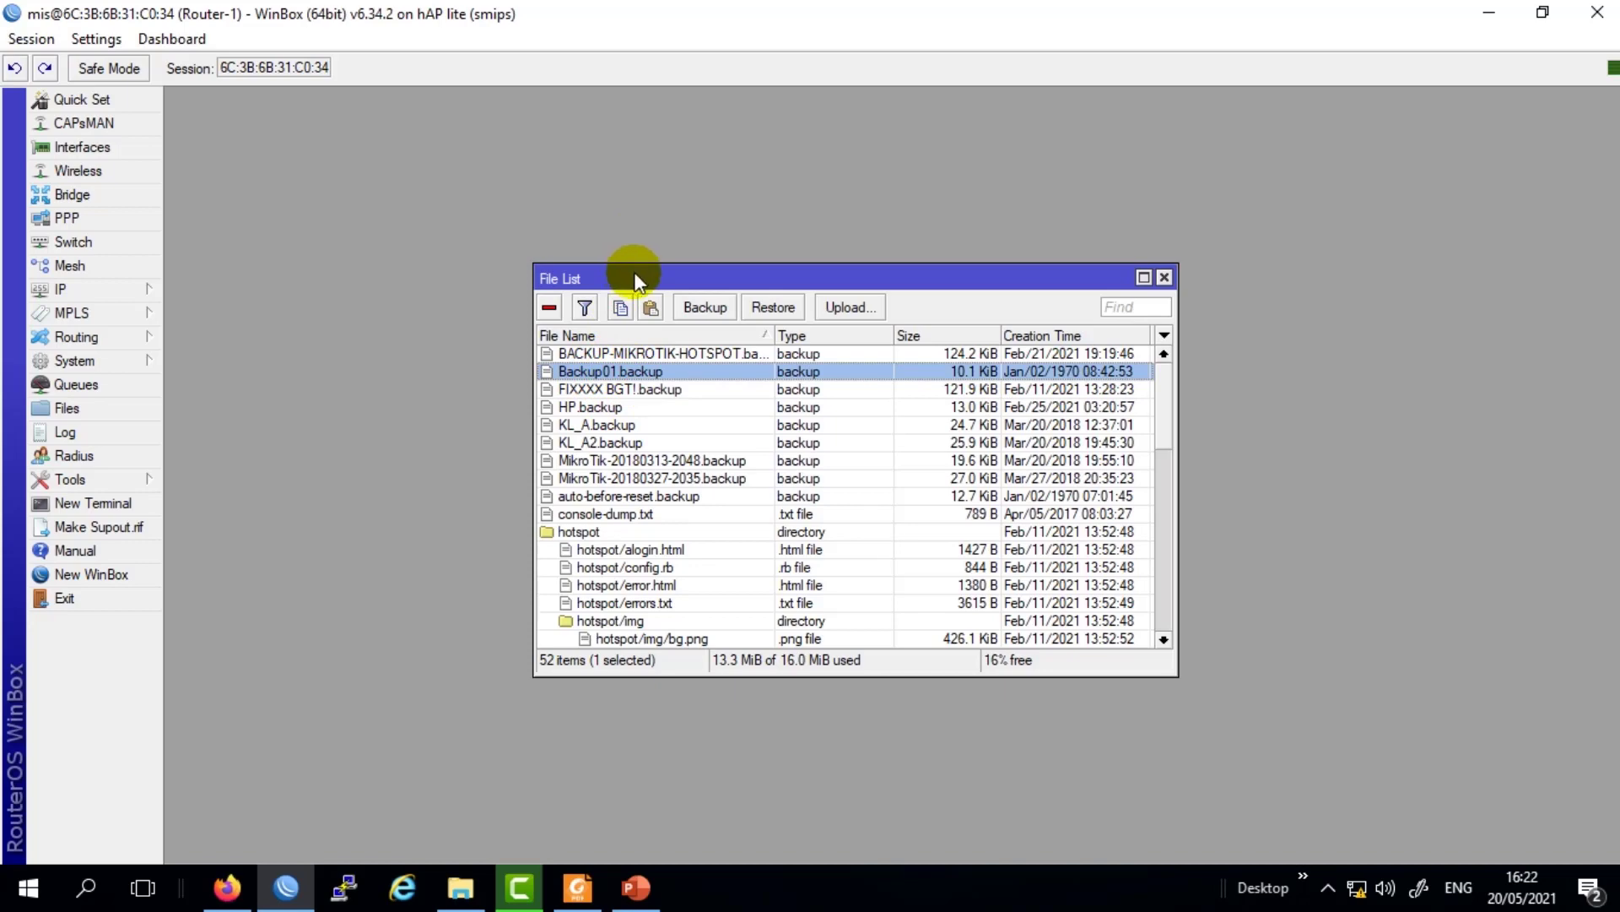
pyautogui.moveTo(635, 274); pyautogui.dragTo(617, 257)
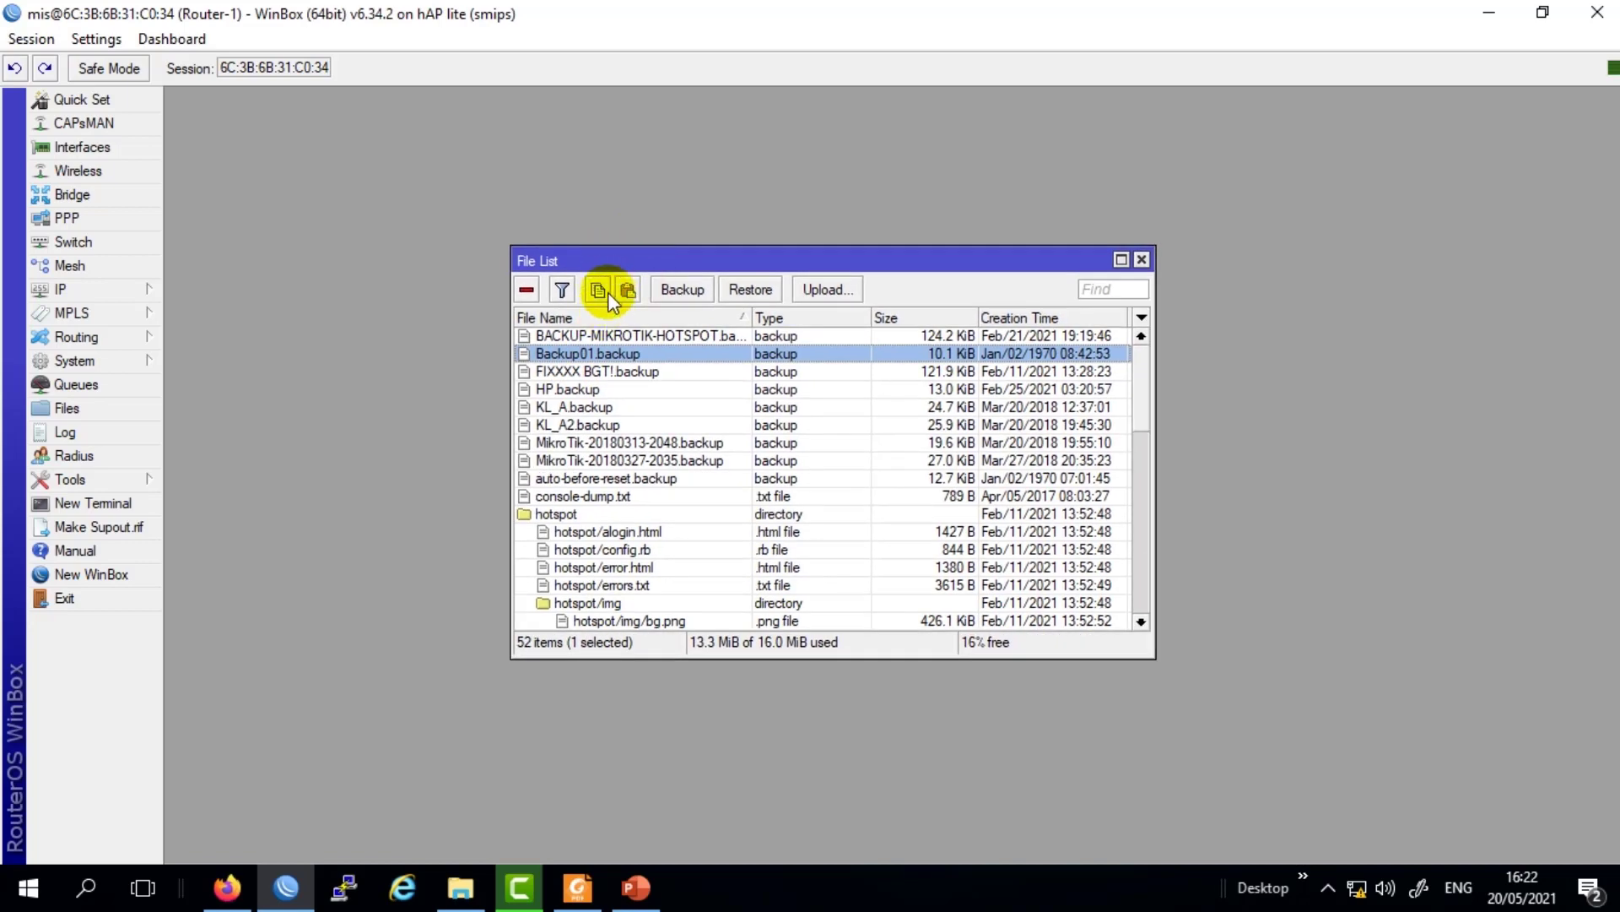
pyautogui.click(601, 290)
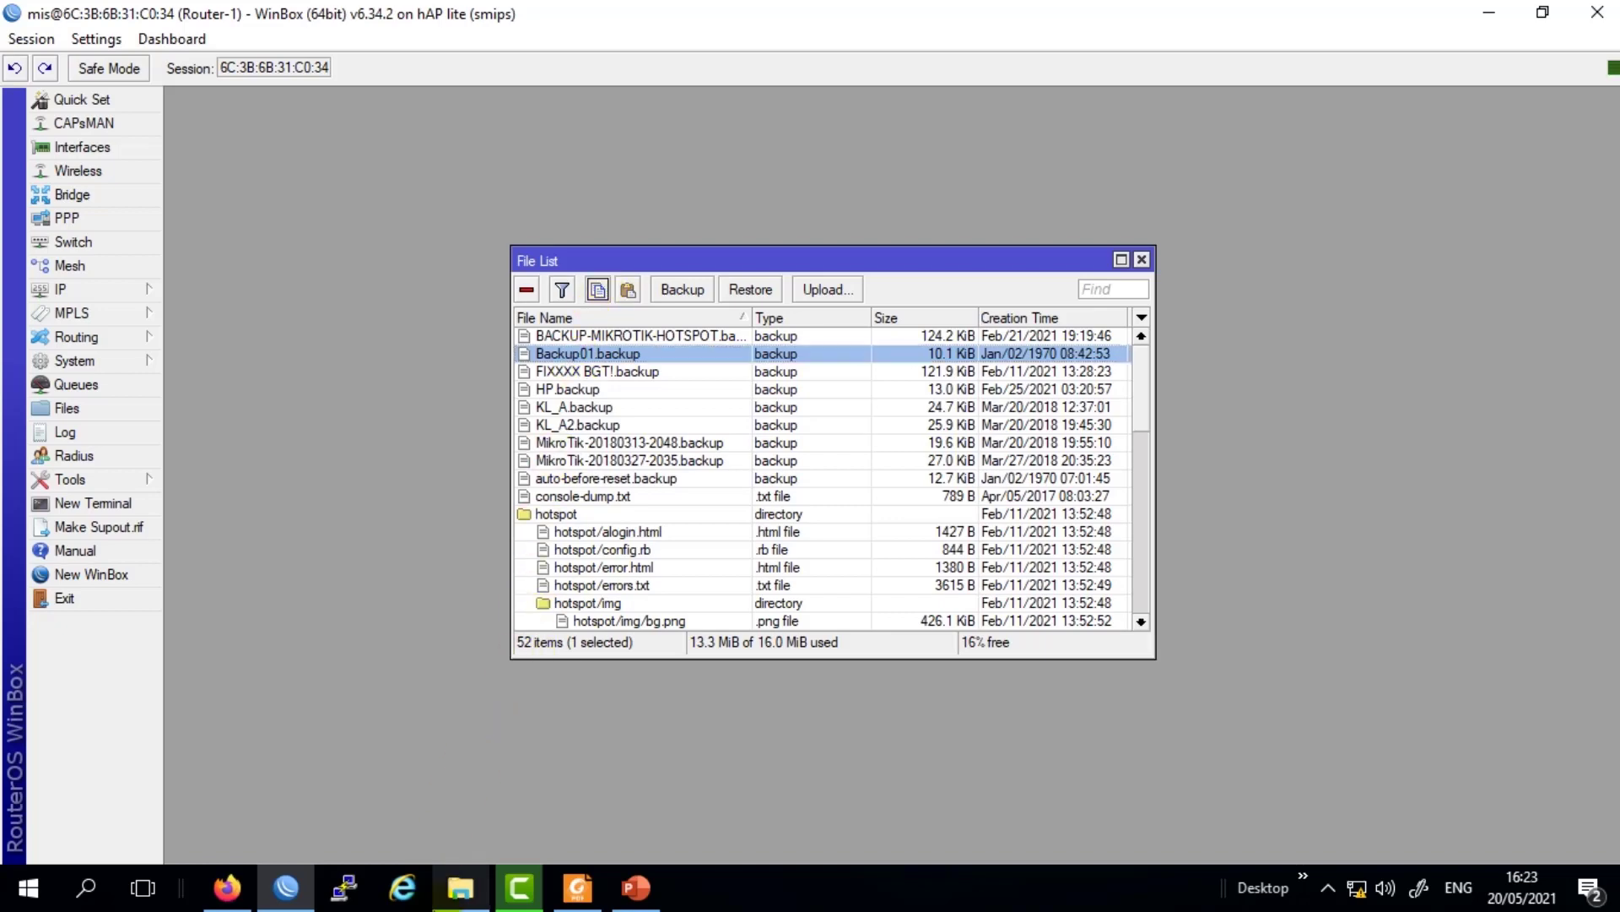
# Minimize the open windows and paste Backup01.backup onto the Windows desktop.
pyautogui.click(447, 901)
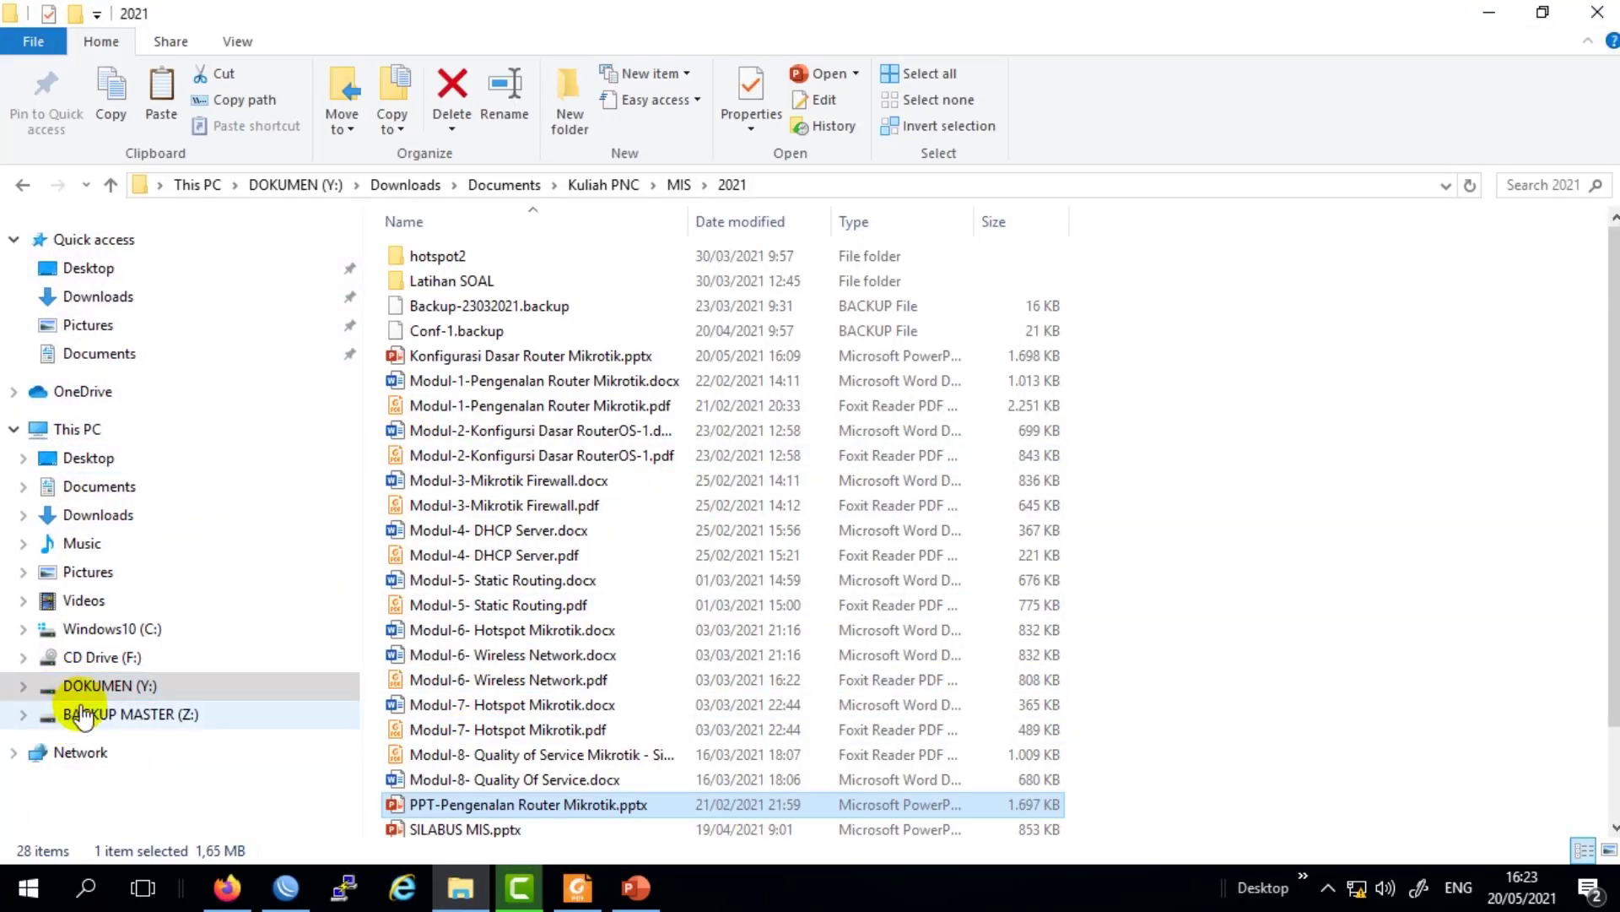
pyautogui.click(1489, 11)
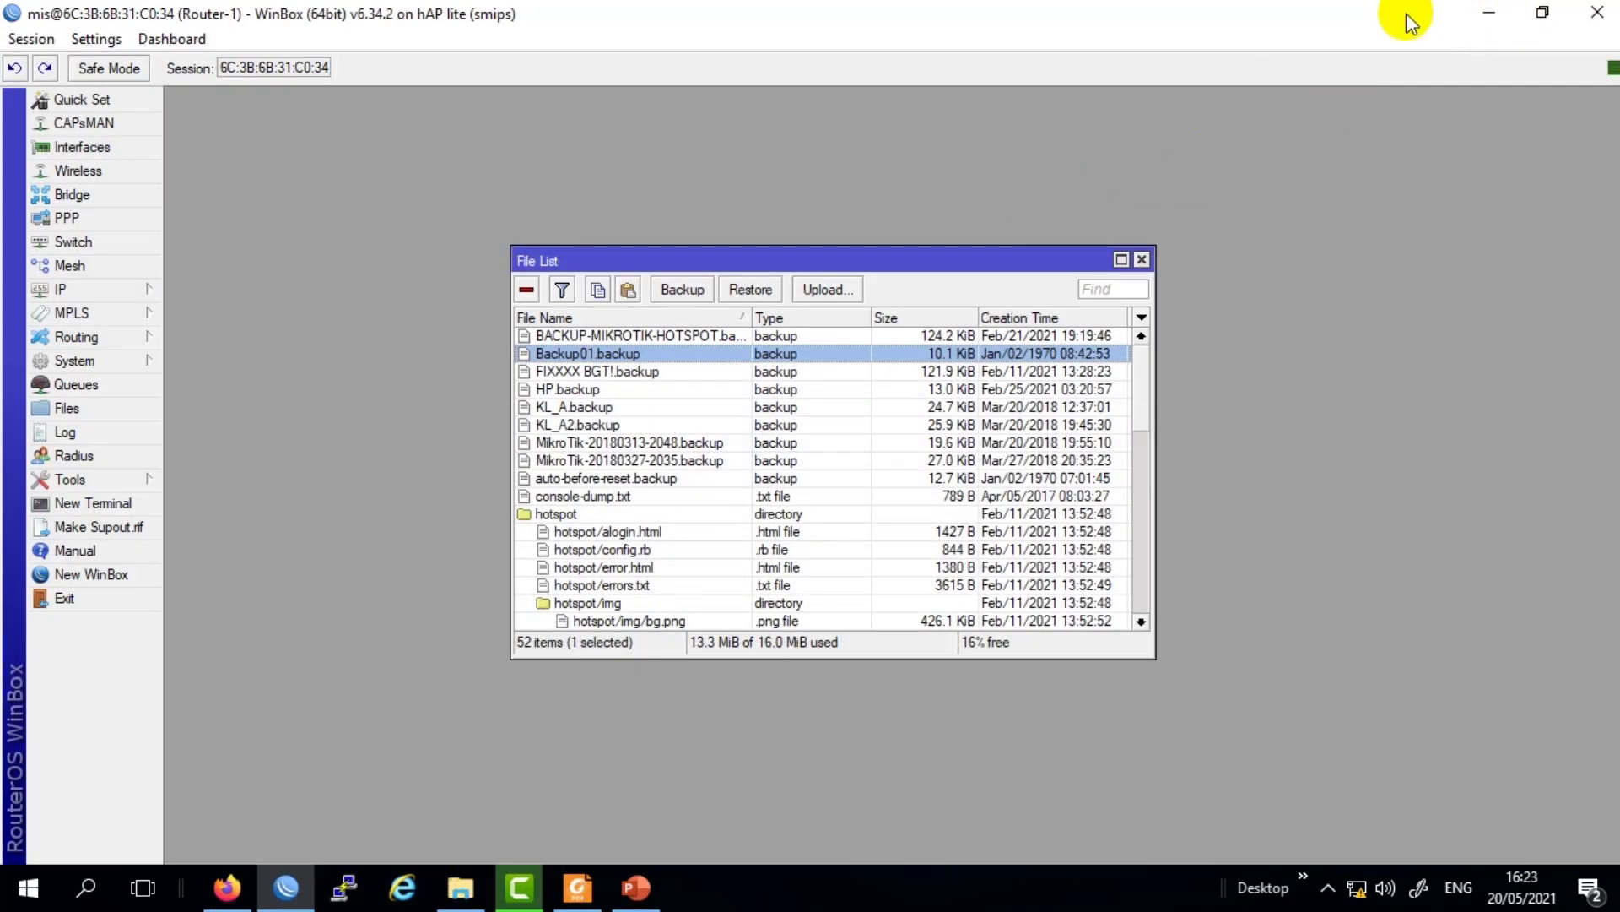
pyautogui.click(1507, 17)
pyautogui.rightClick(677, 191)
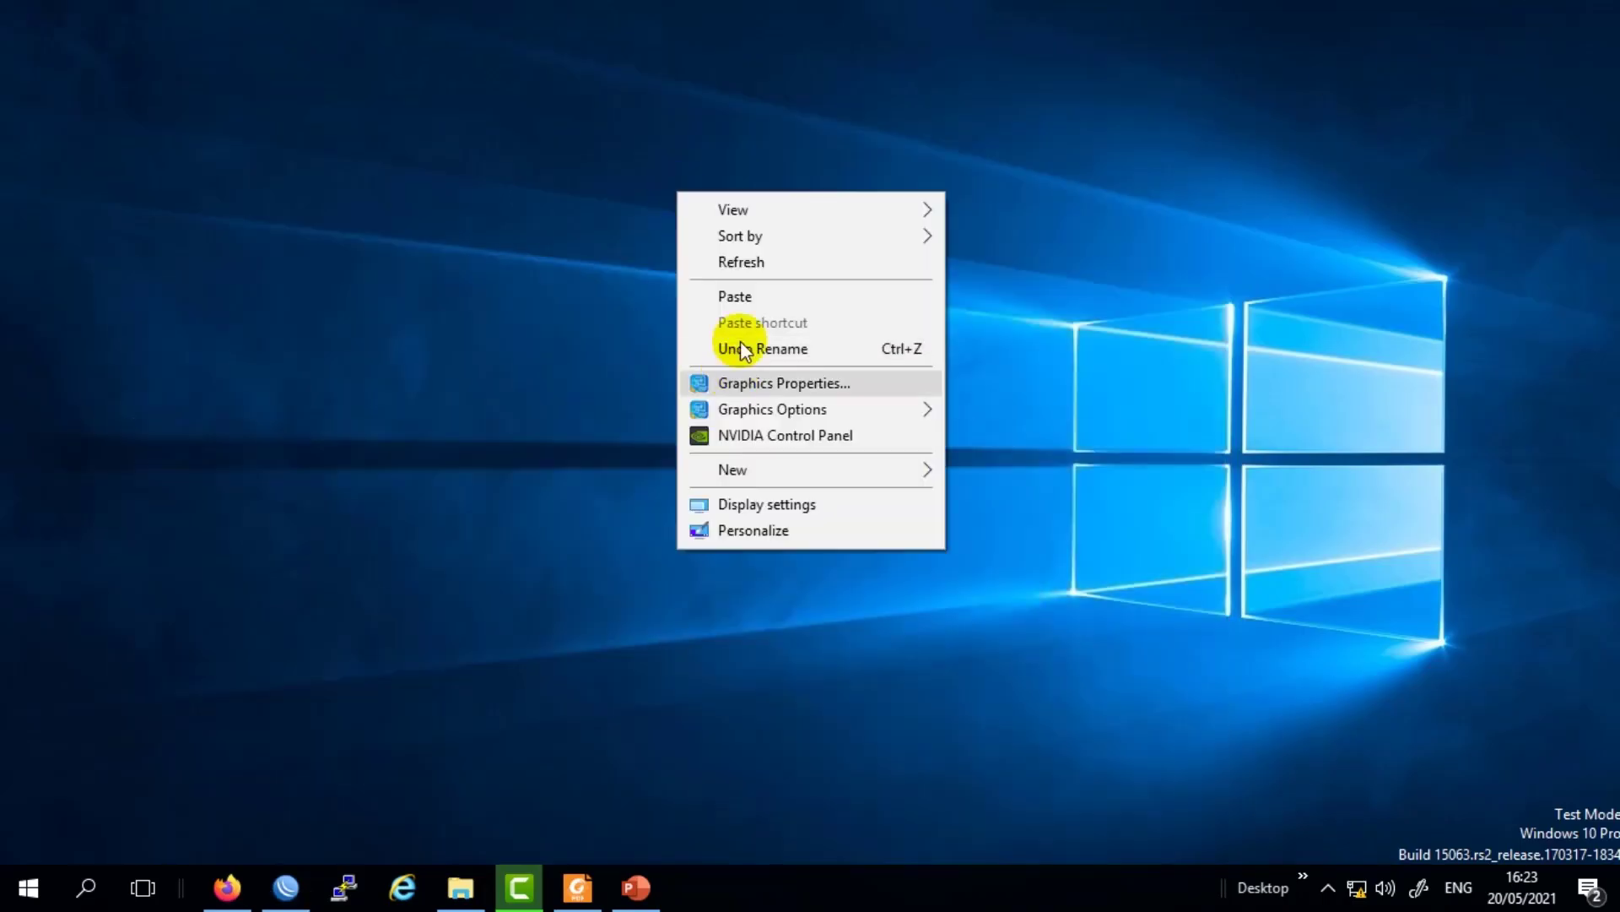
pyautogui.click(757, 300)
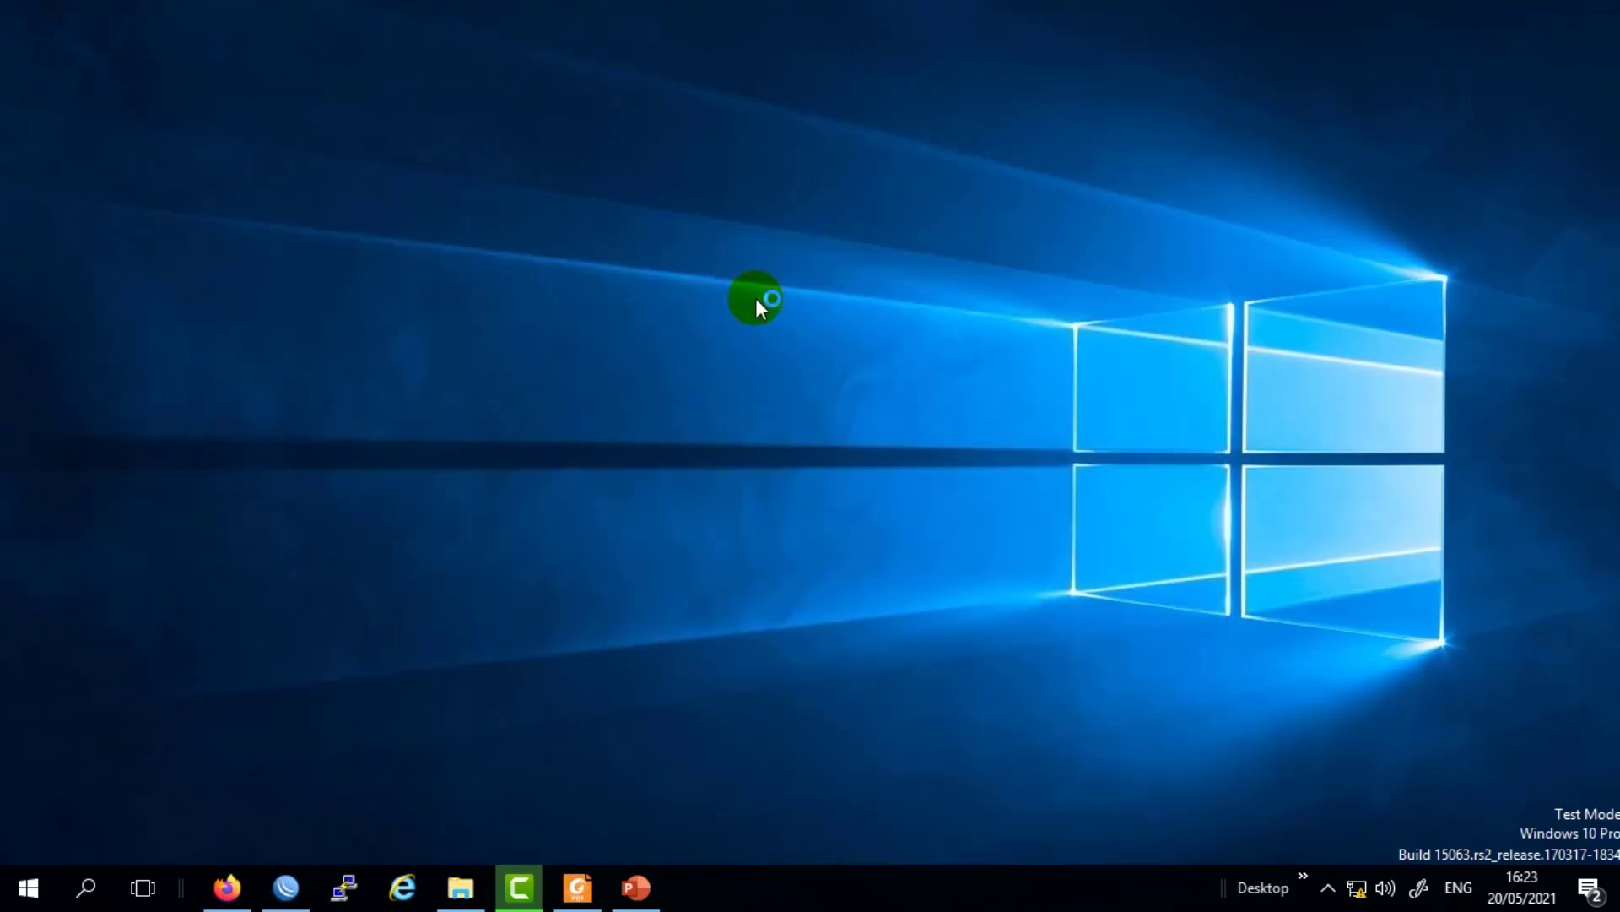
# Check the Desktop toolbar list for Backup01.backup, then bring WinBox back to front.
pyautogui.click(1304, 882)
pyautogui.moveTo(1433, 856)
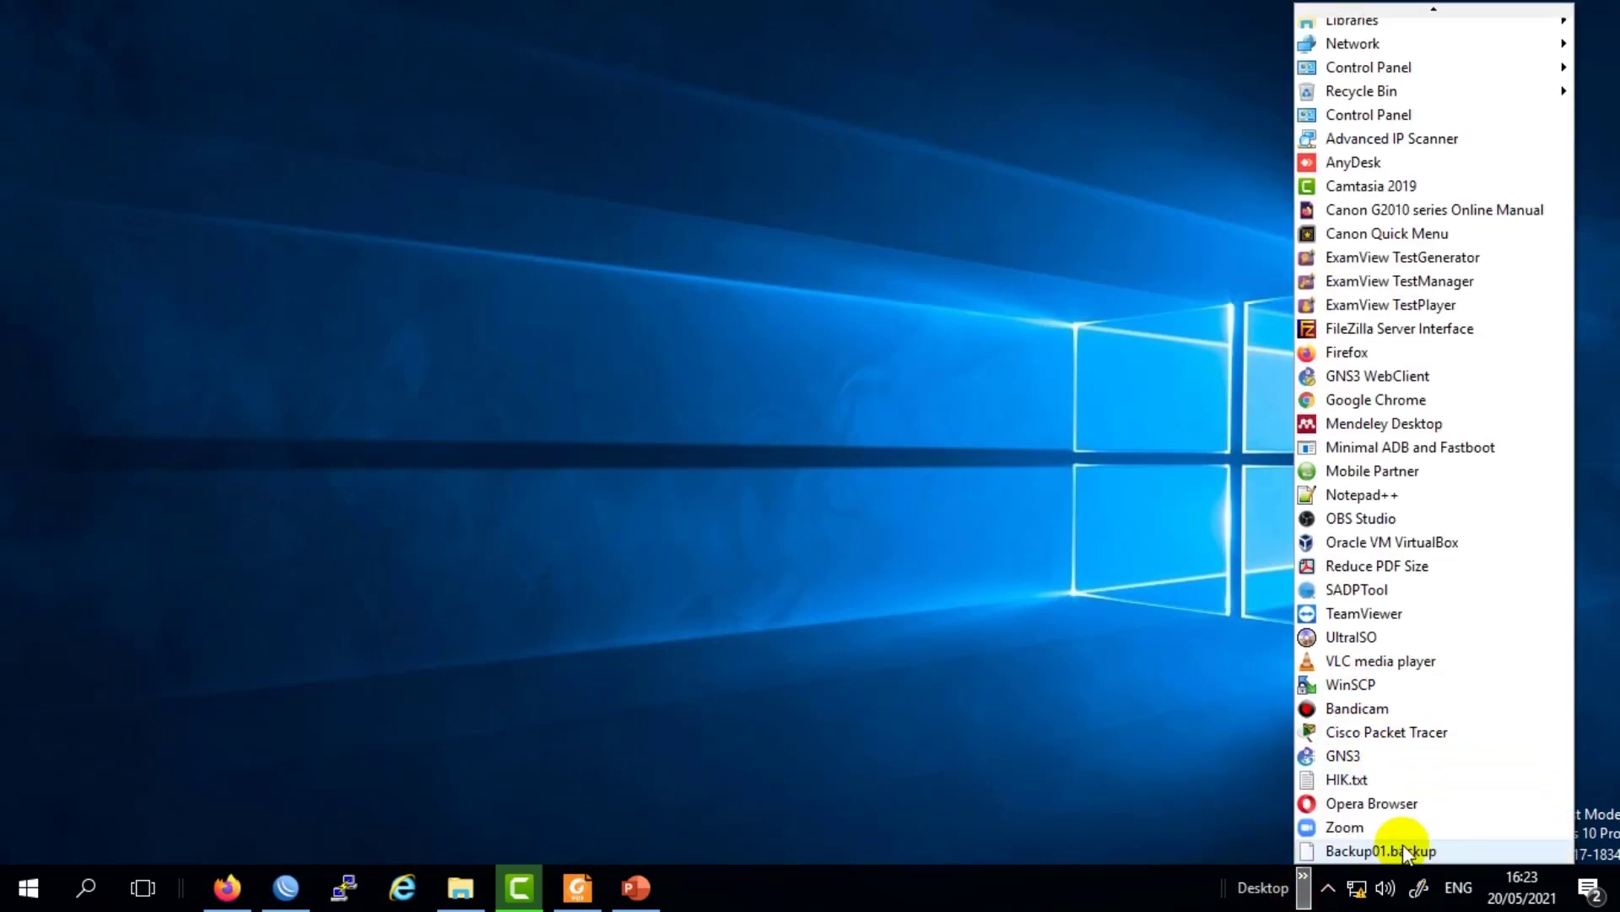
pyautogui.moveTo(1403, 849)
pyautogui.mouseDown()
pyautogui.moveTo(1370, 837)
pyautogui.moveTo(1391, 864)
pyautogui.mouseUp()
pyautogui.click(899, 594)
pyautogui.click(635, 892)
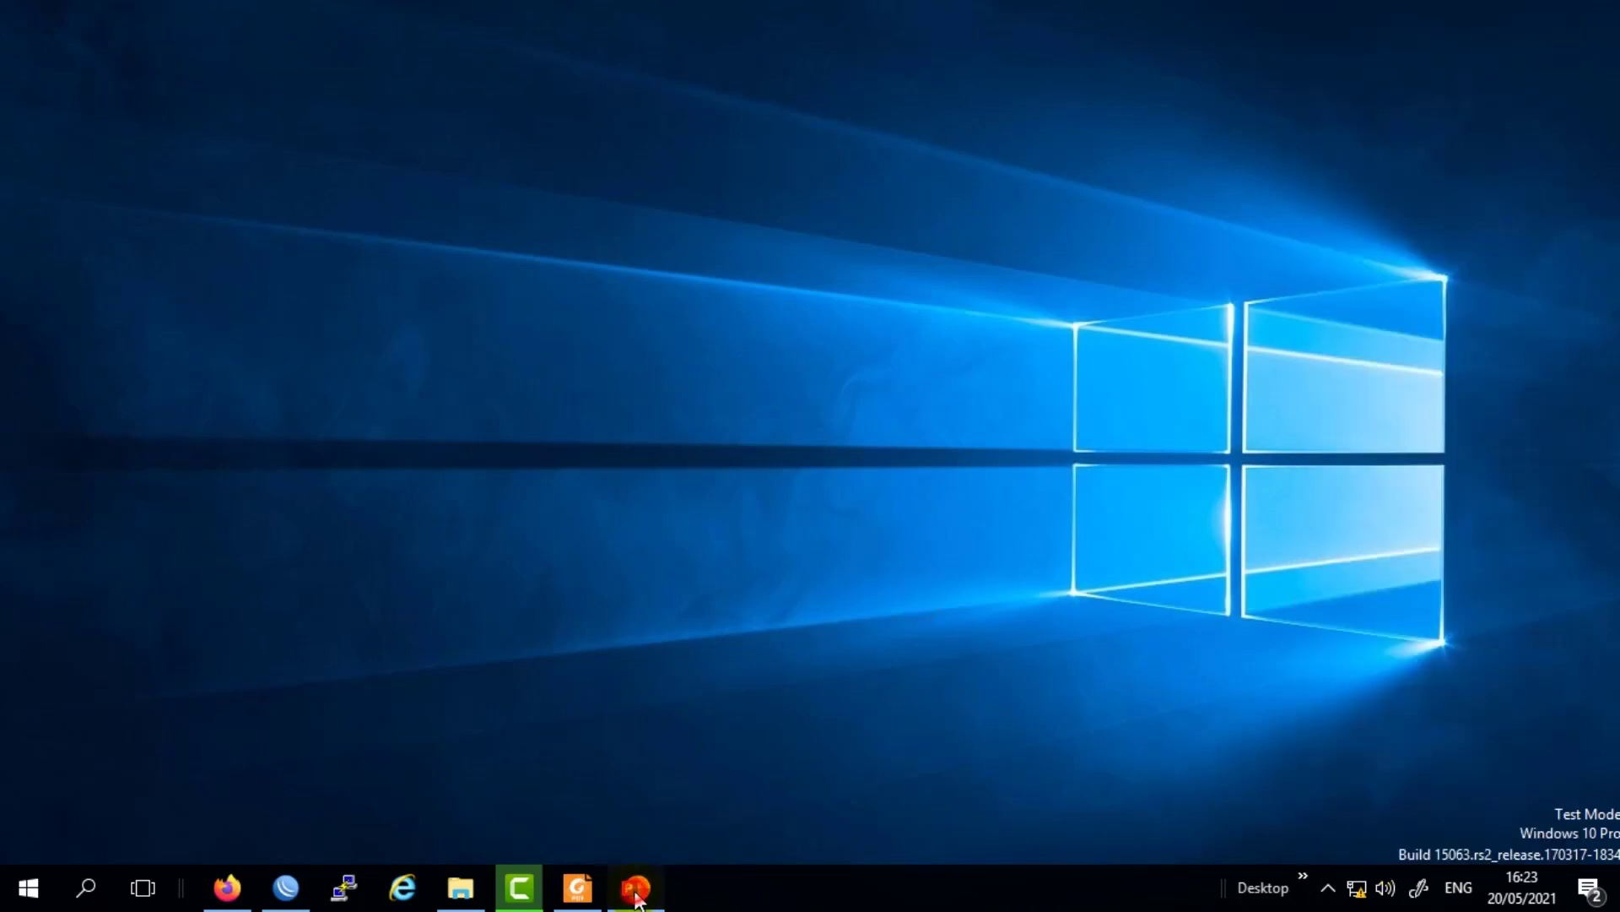
pyautogui.click(634, 895)
pyautogui.moveTo(581, 903)
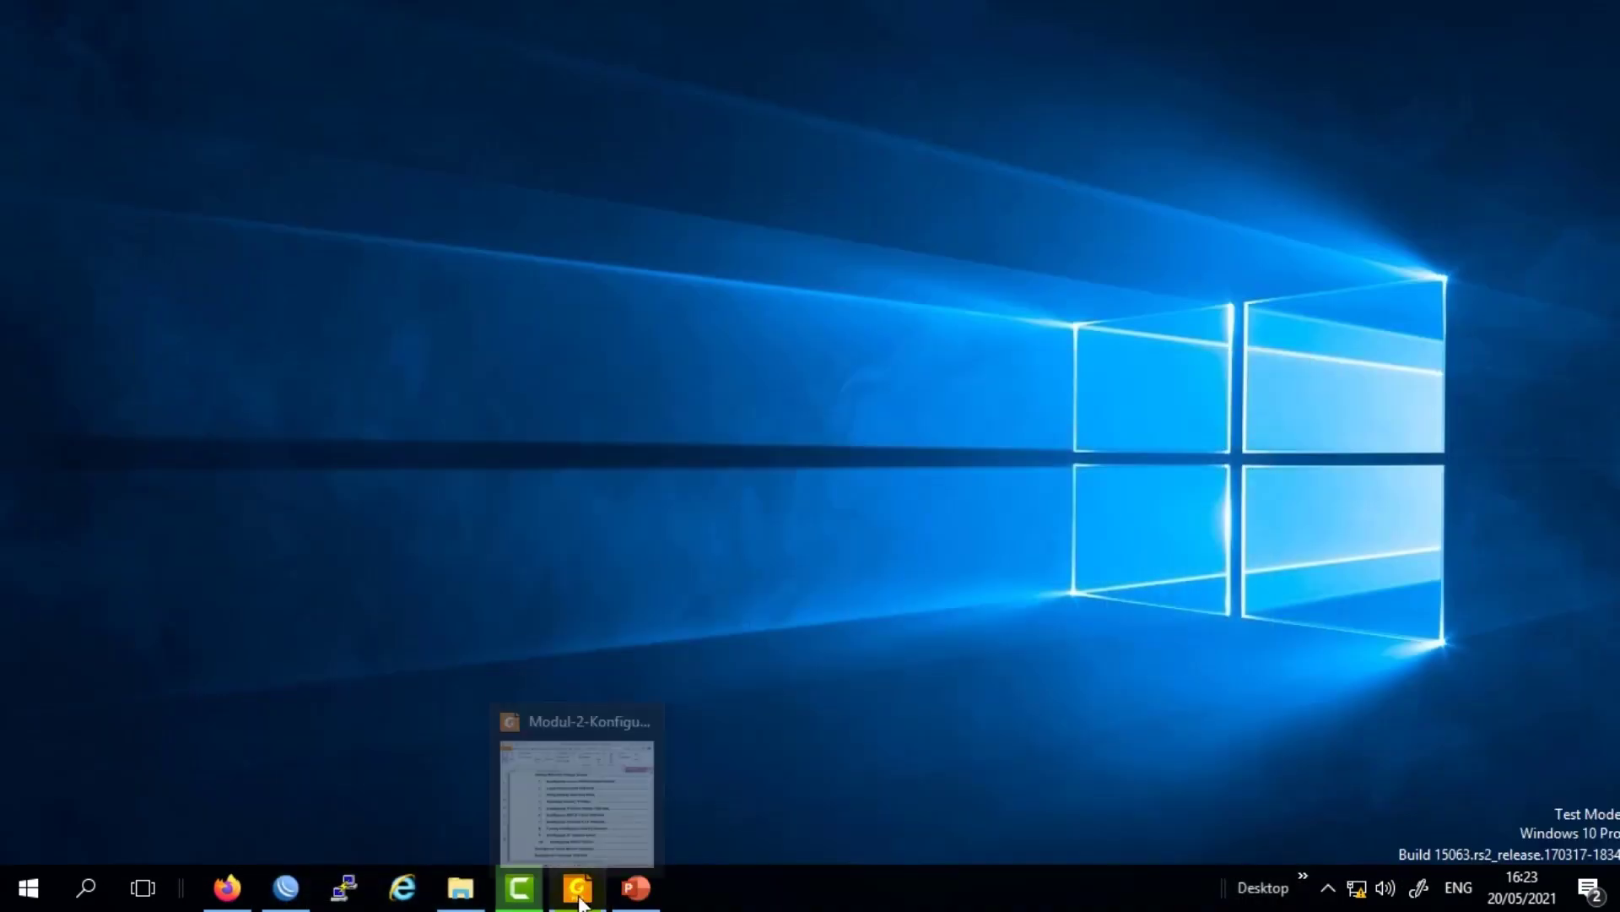
pyautogui.click(277, 893)
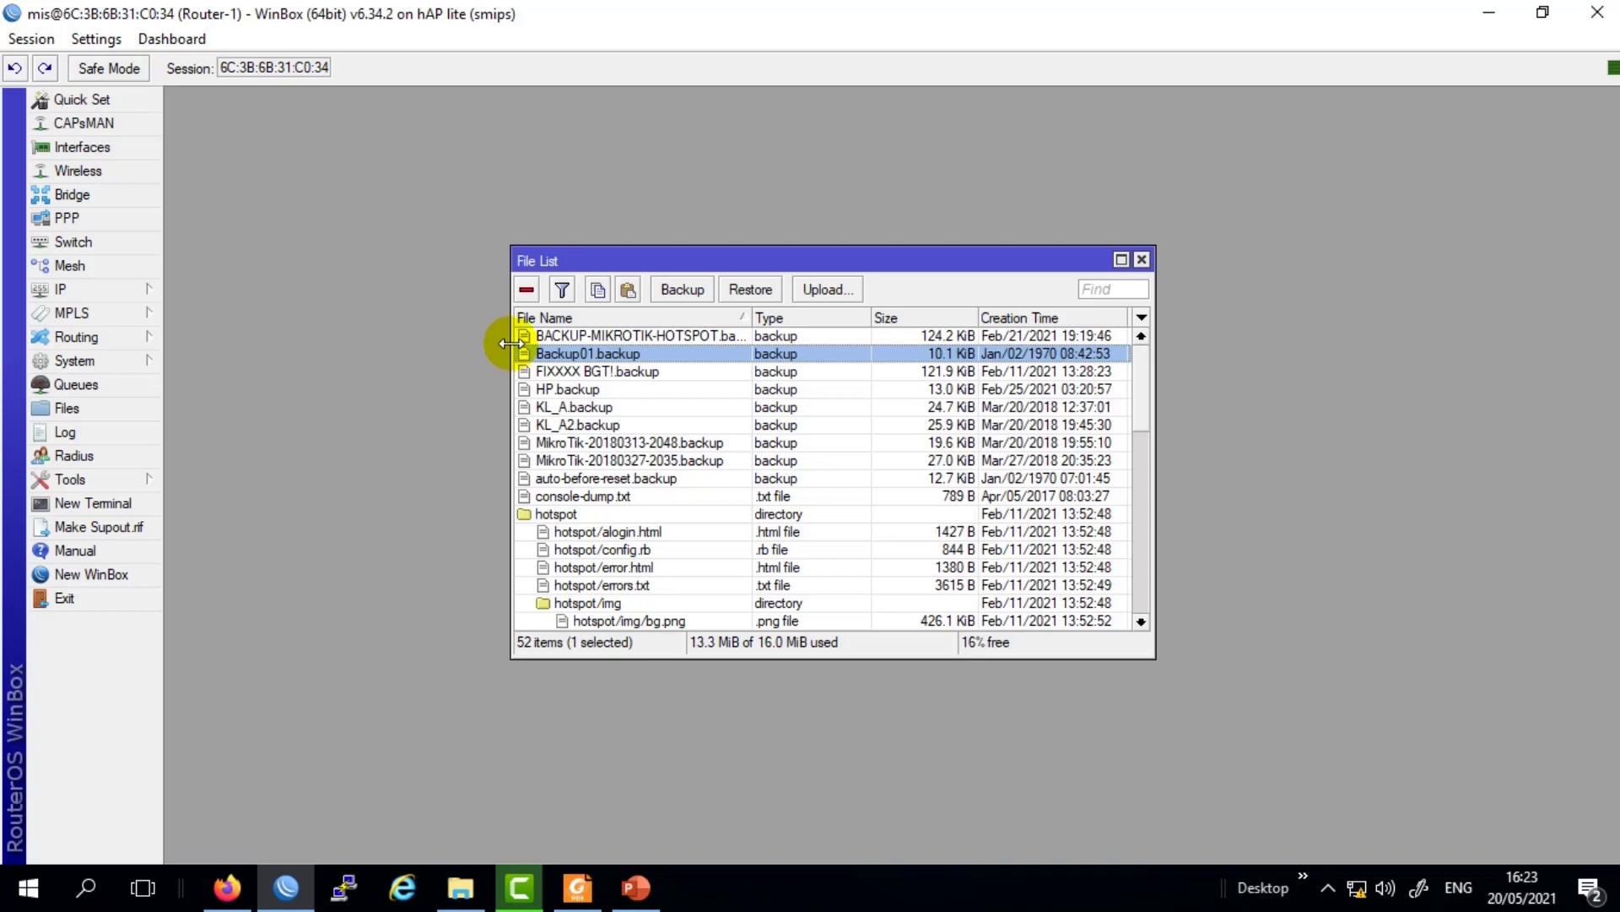
# Remove Backup01.backup from the router's File List.
pyautogui.moveTo(645, 263); pyautogui.dragTo(544, 213)
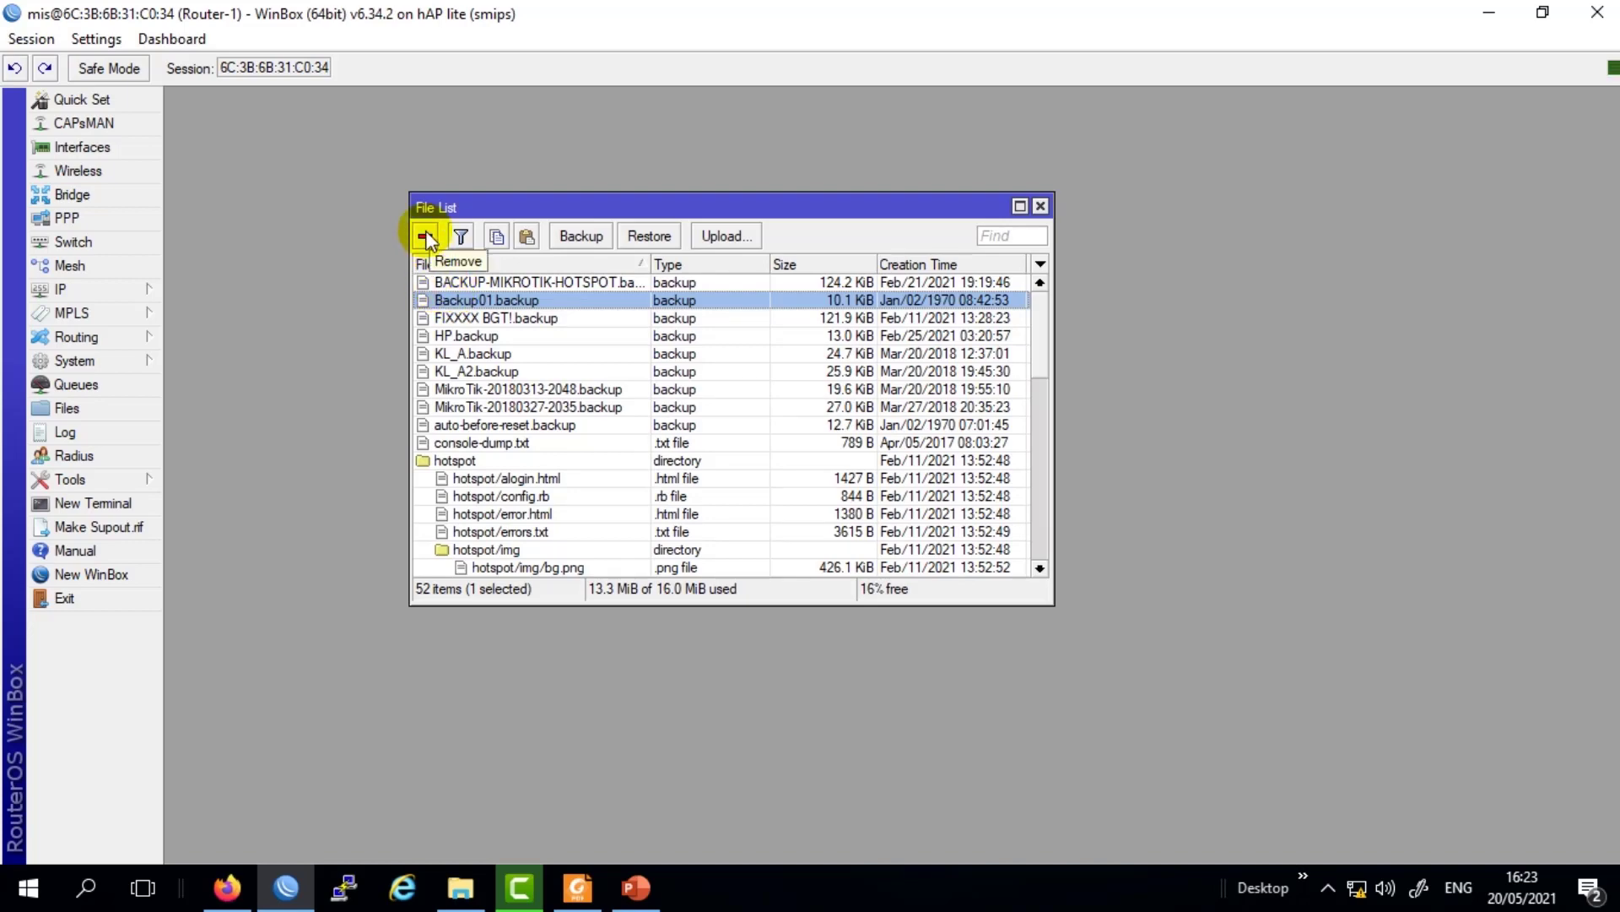
pyautogui.click(437, 318)
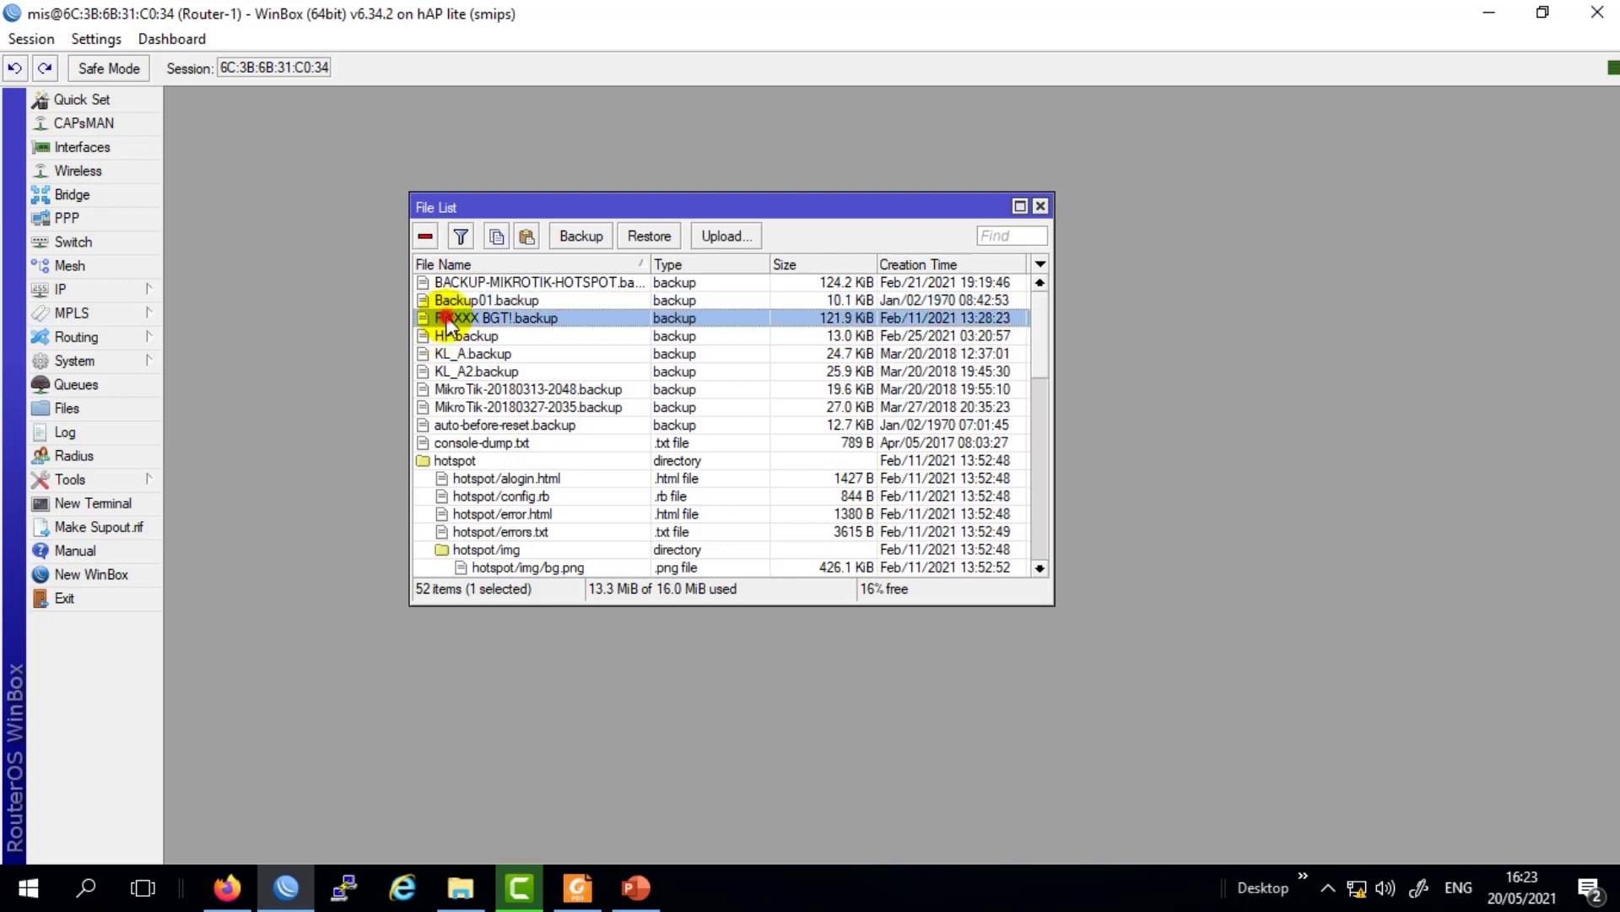
pyautogui.click(443, 301)
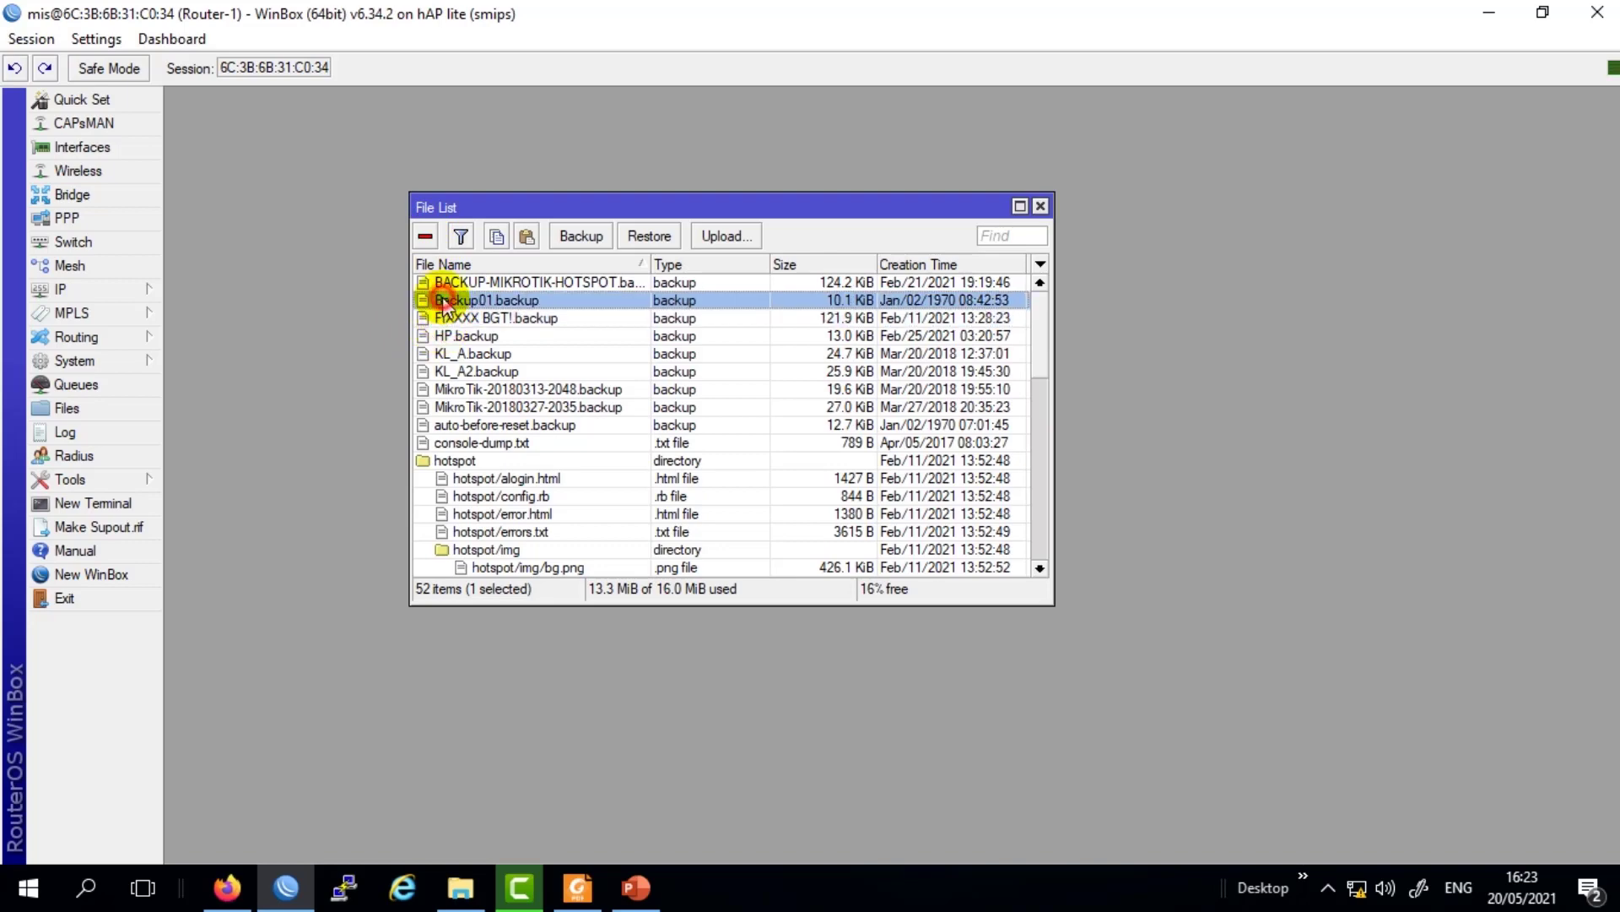
pyautogui.click(425, 238)
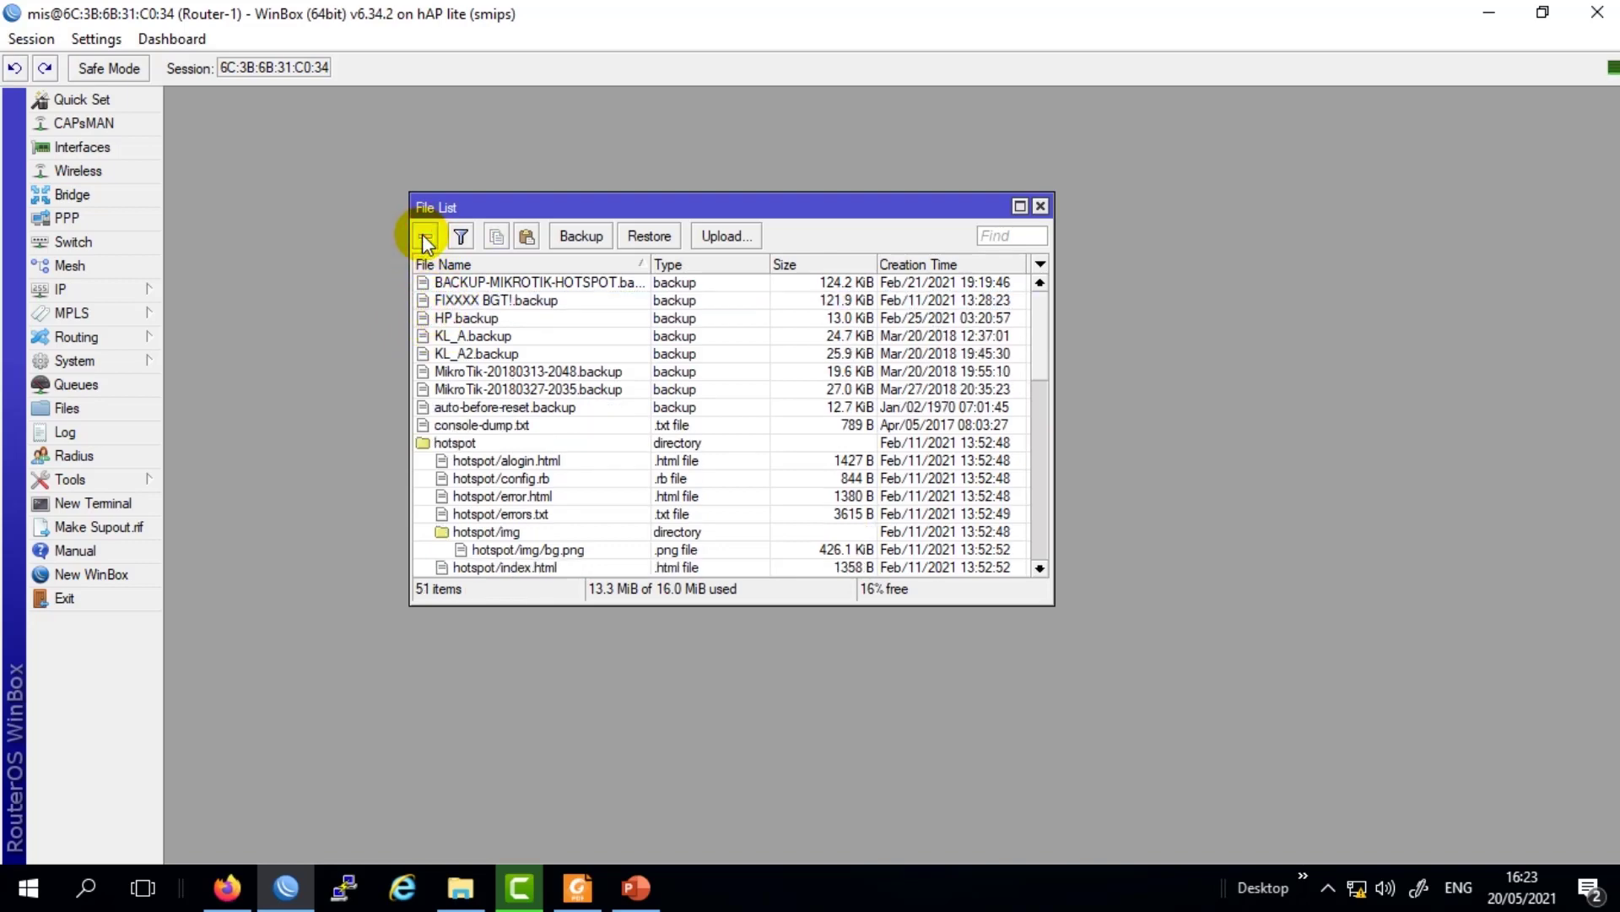
# Copy the desktop Backup01.backup back into the router's File List, then close the File List.
pyautogui.click(1306, 886)
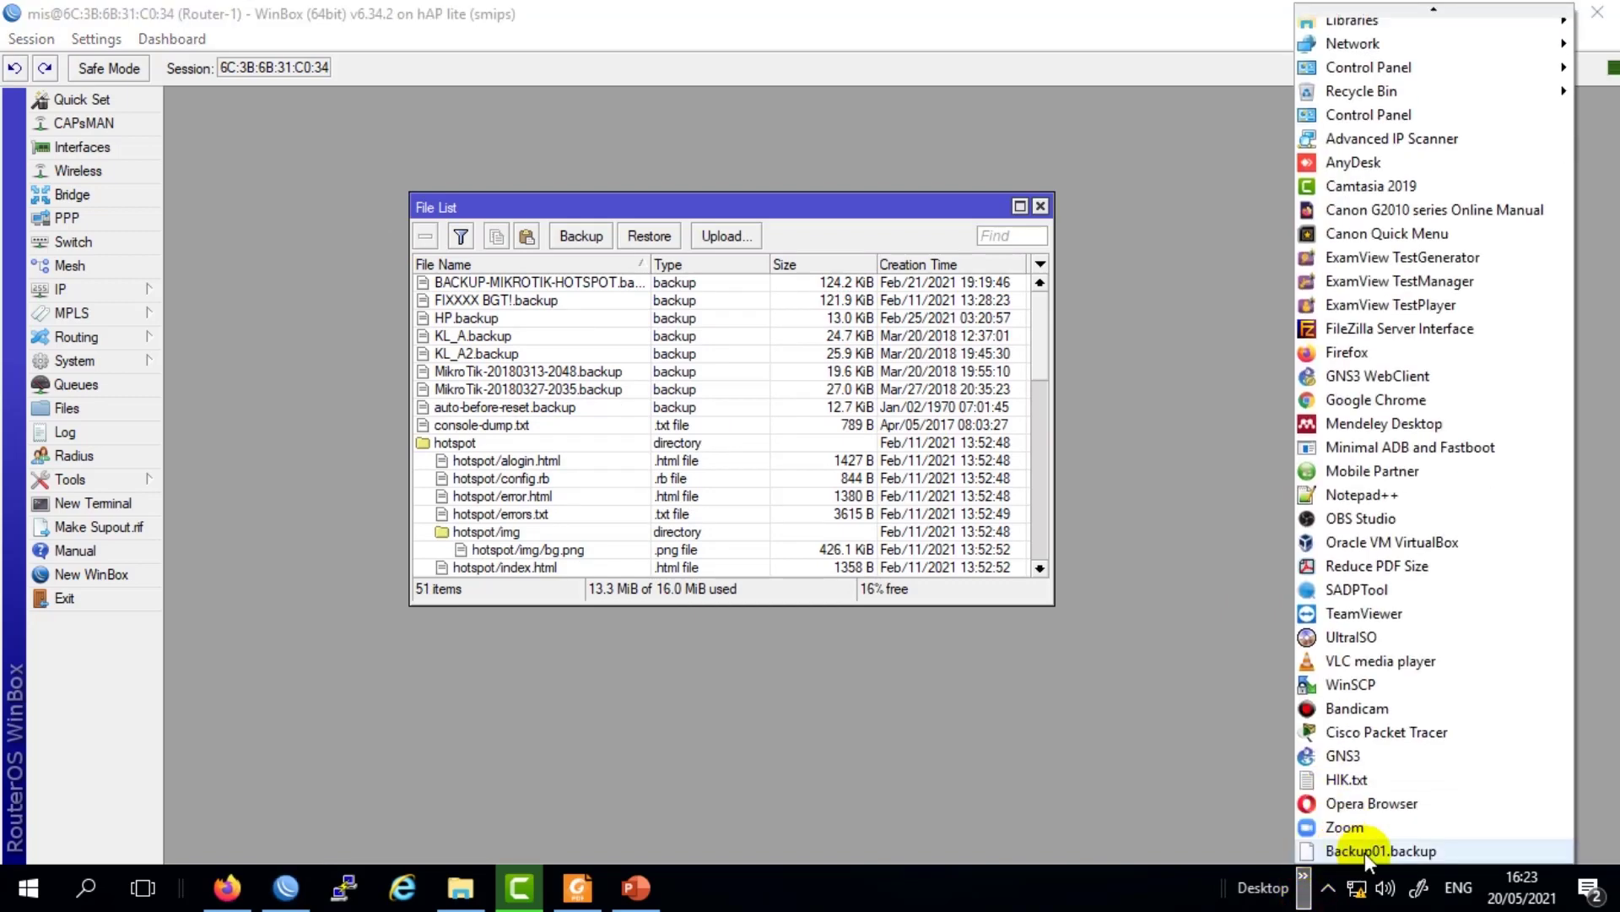
pyautogui.rightClick(1384, 851)
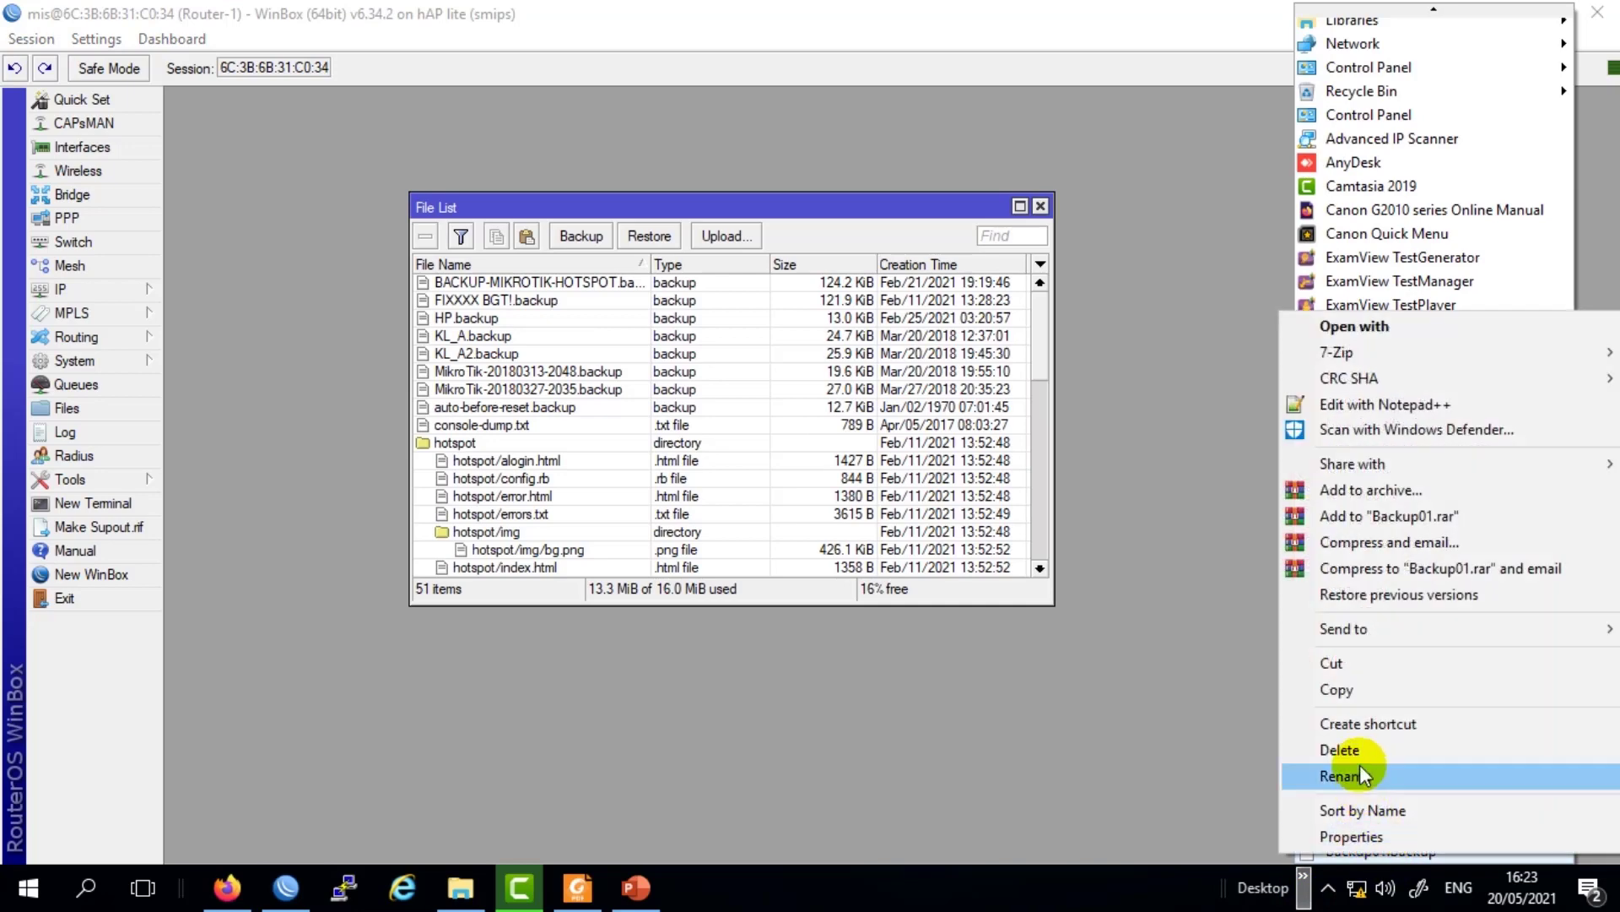
pyautogui.click(1345, 688)
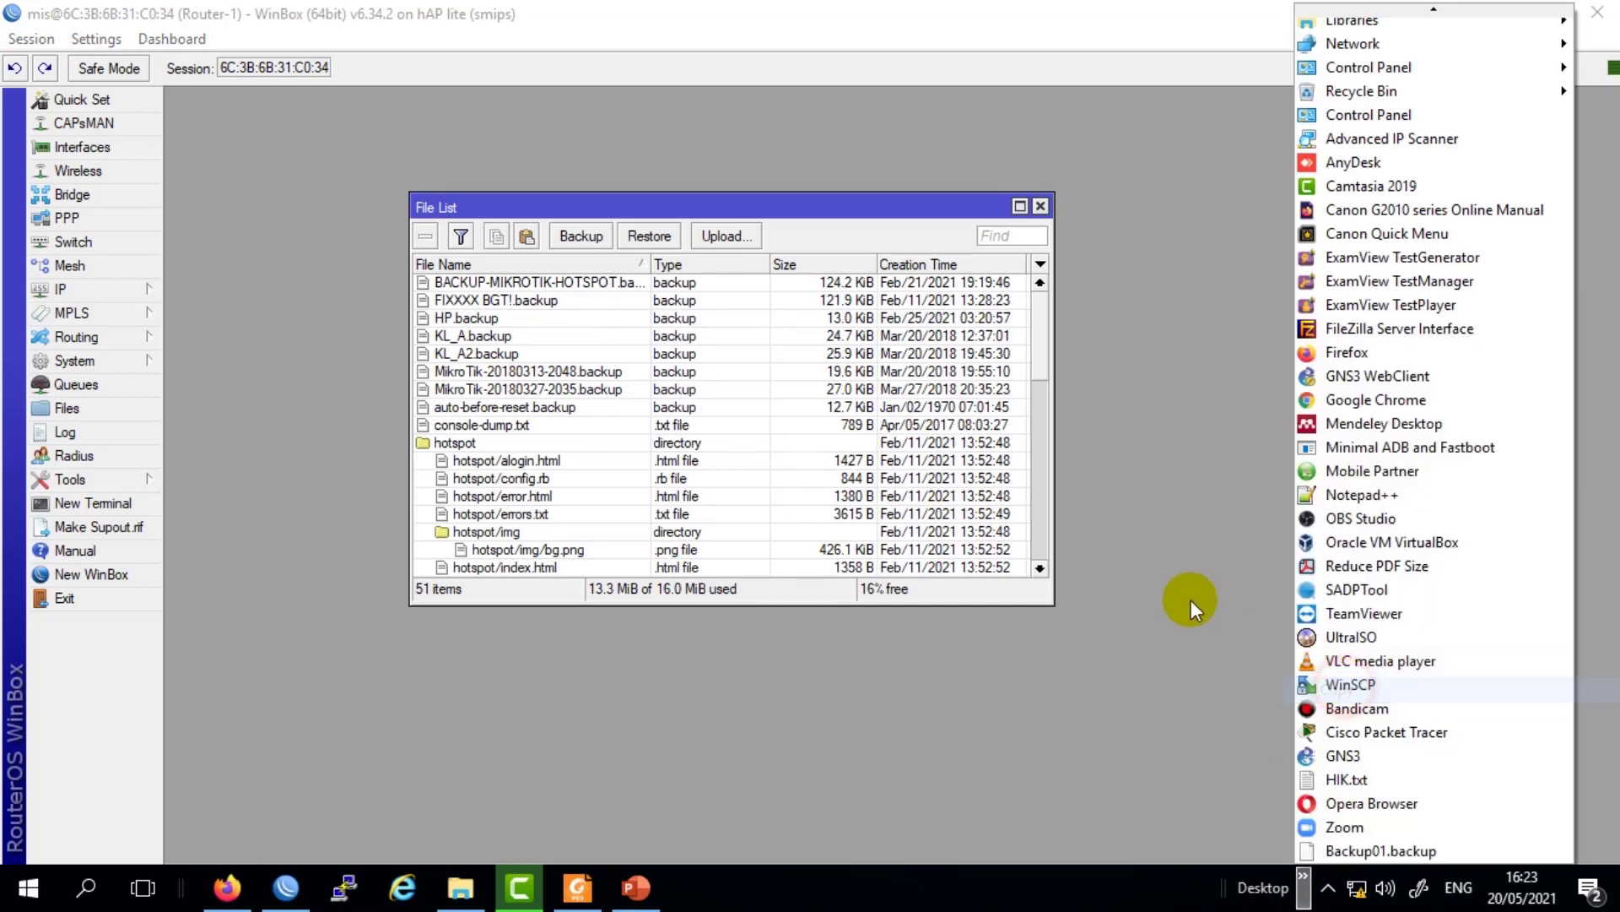
pyautogui.click(802, 201)
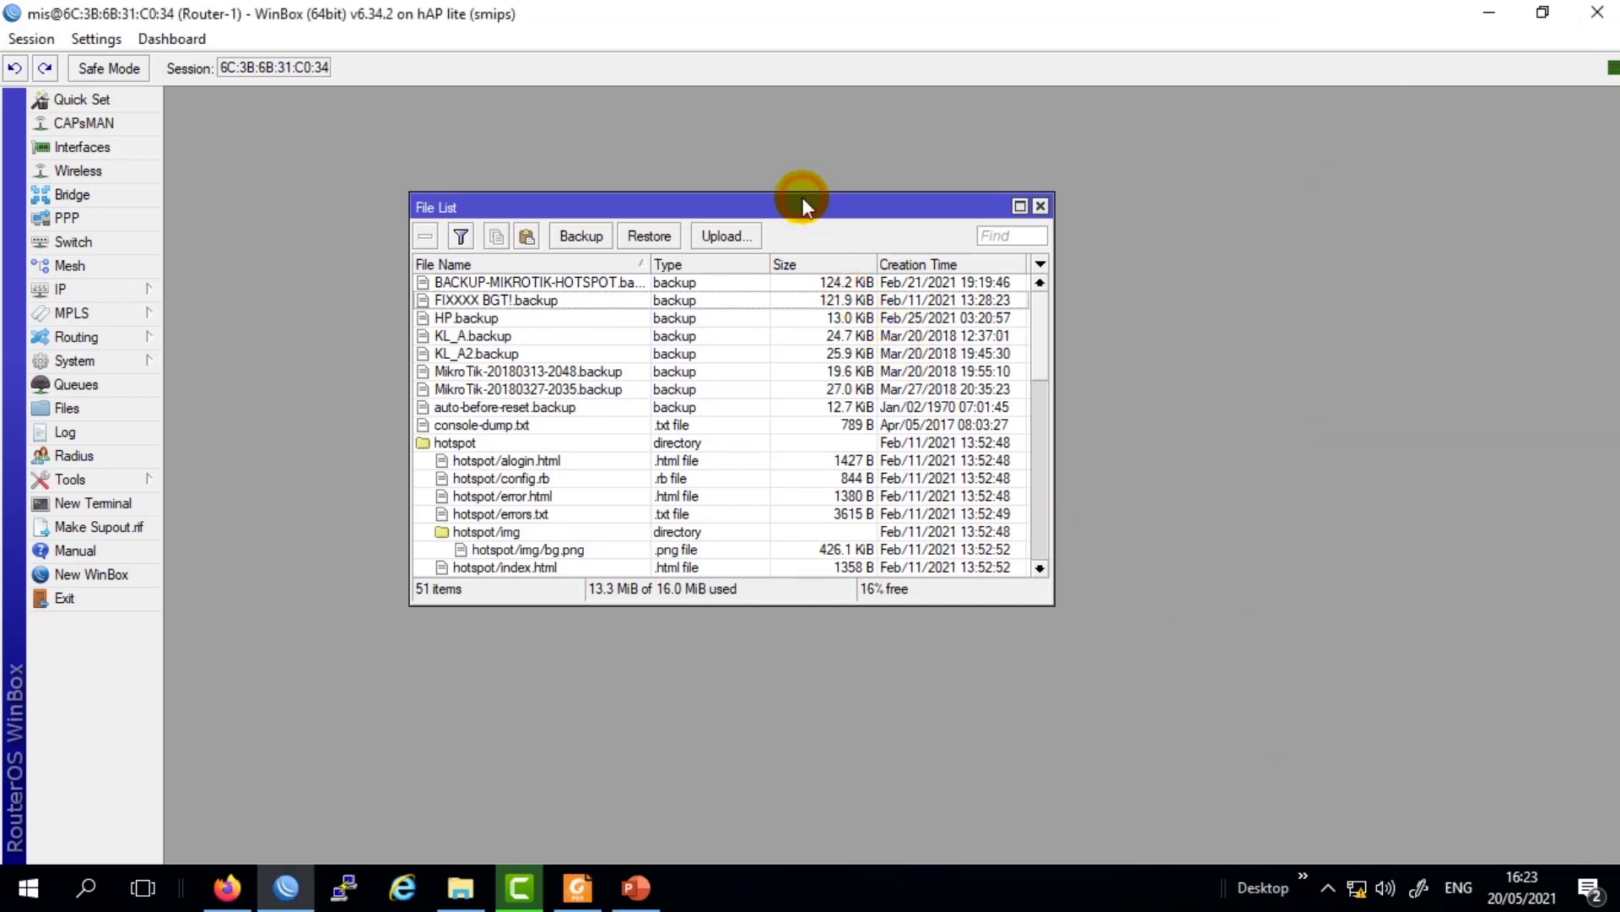
pyautogui.click(524, 234)
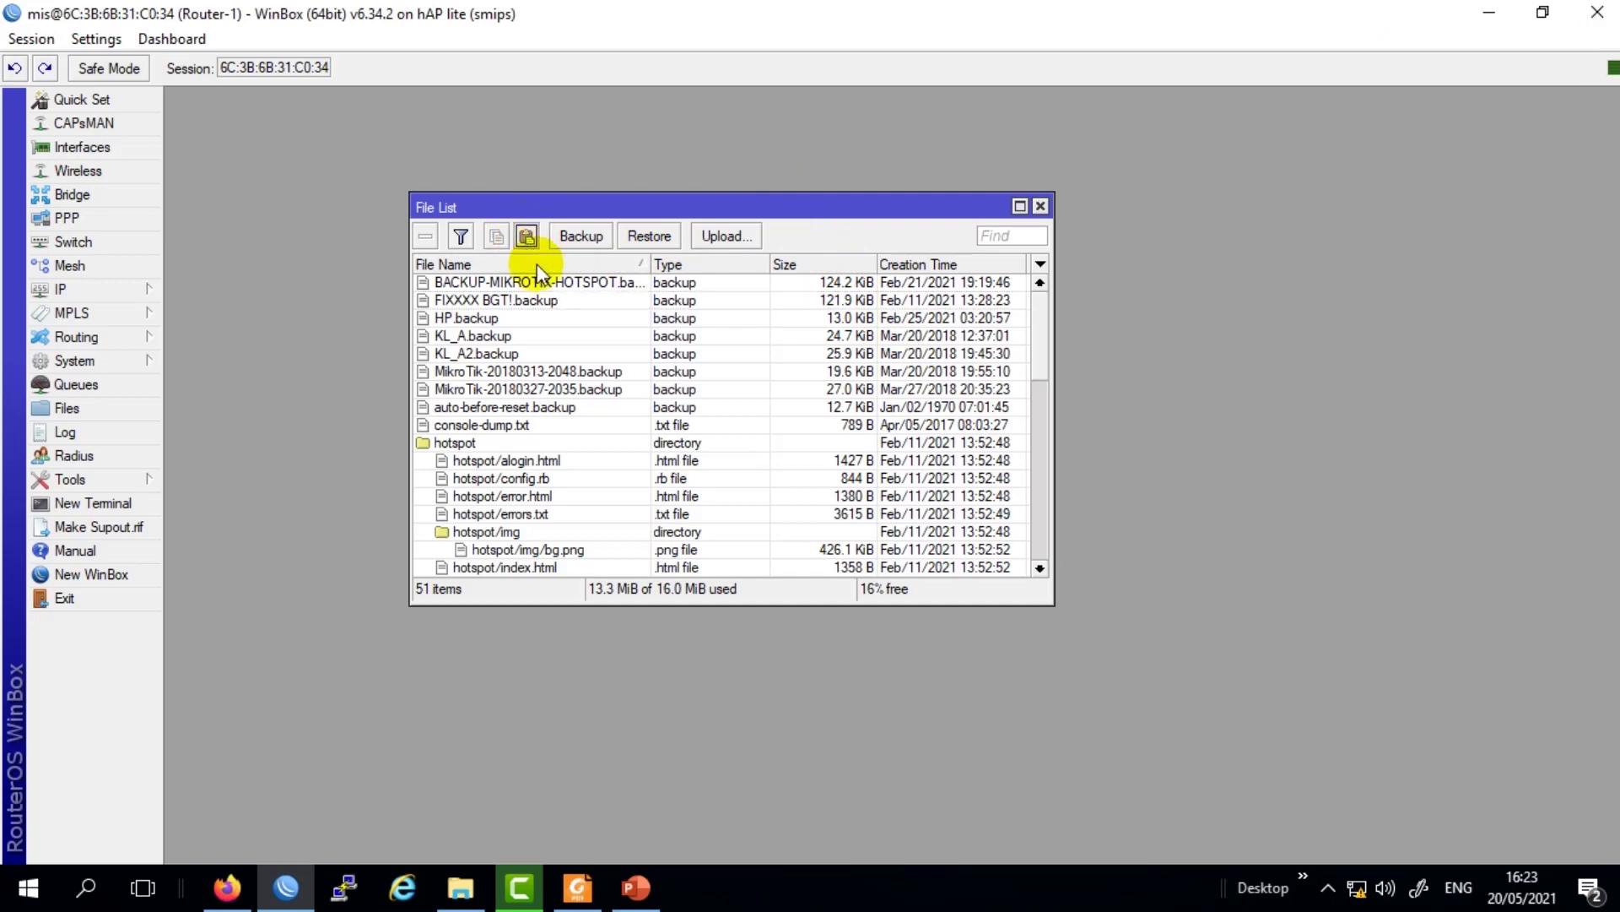
pyautogui.click(485, 300)
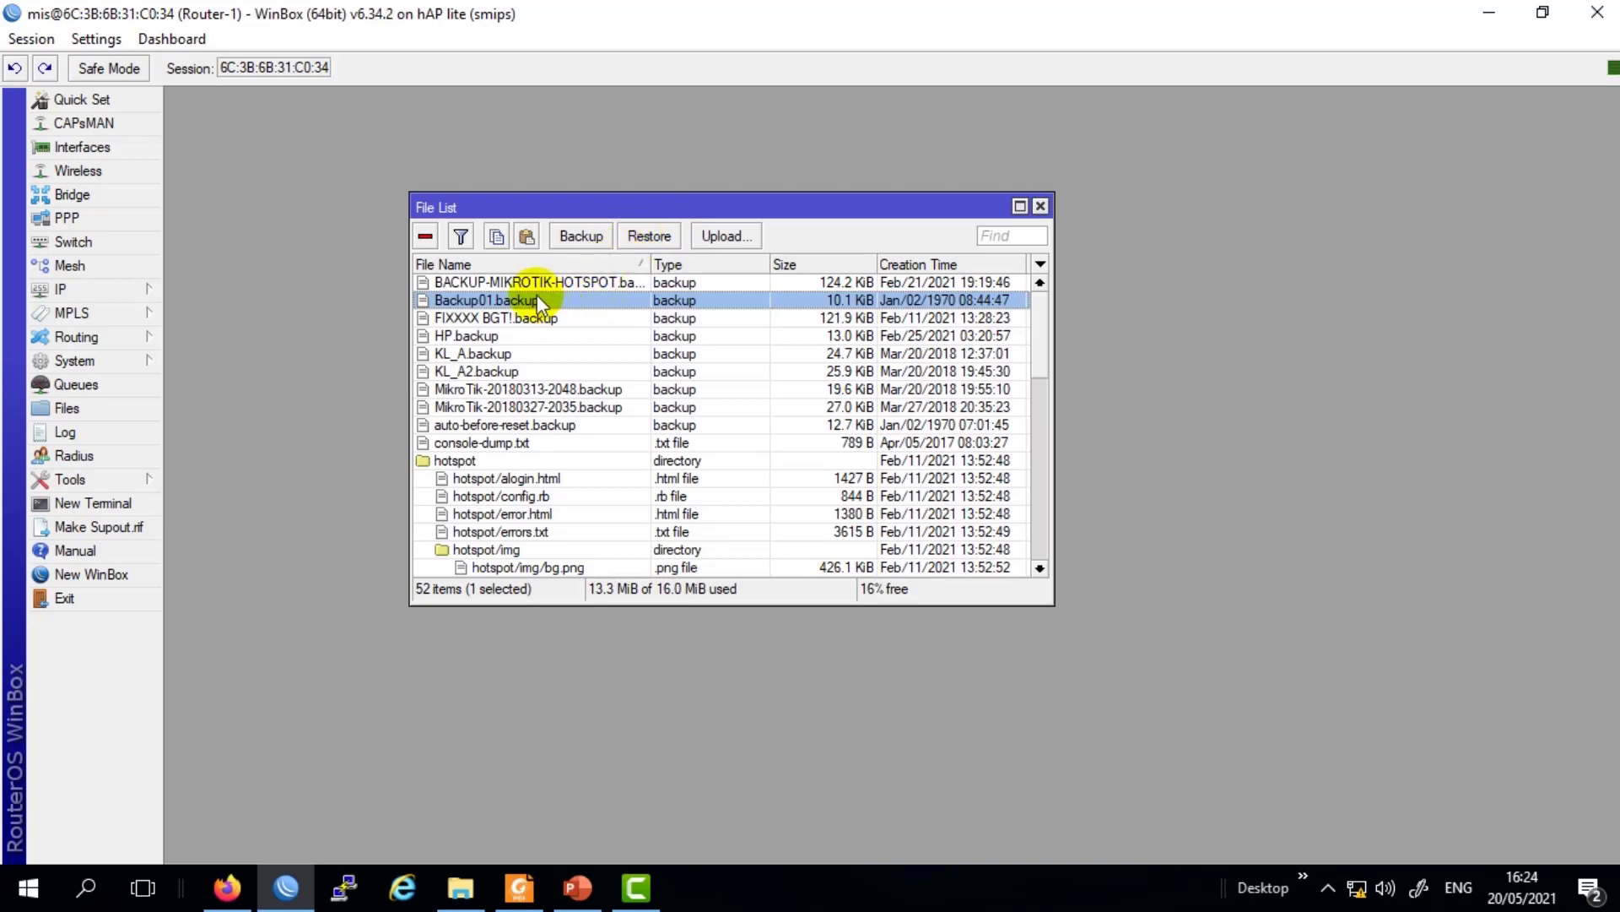
pyautogui.moveTo(459, 203); pyautogui.dragTo(494, 157)
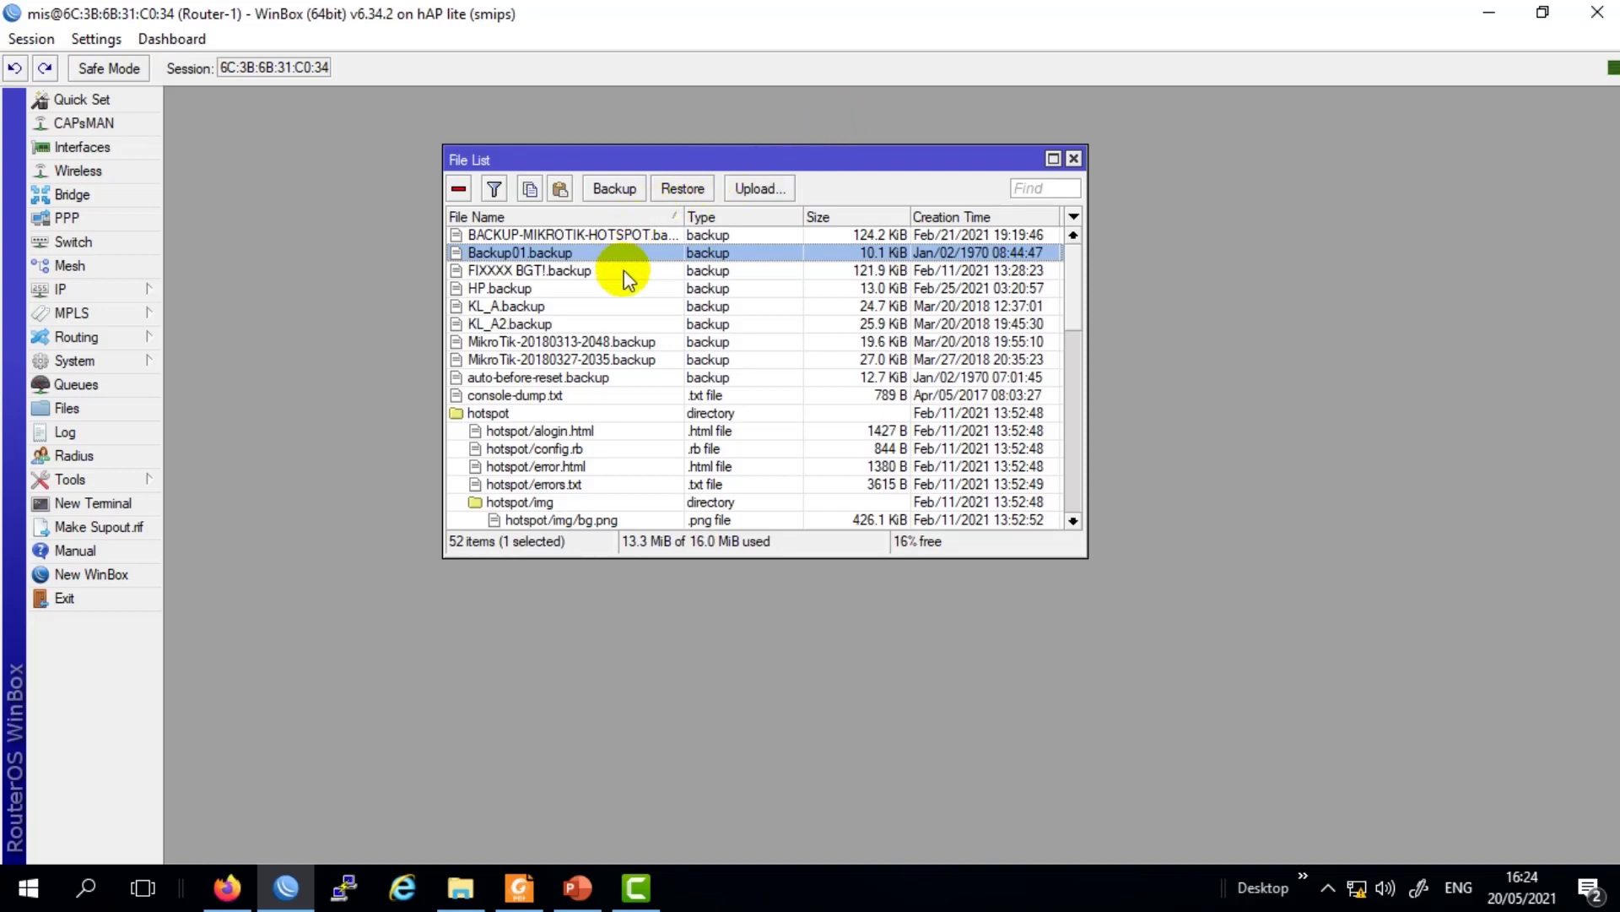
pyautogui.click(1074, 158)
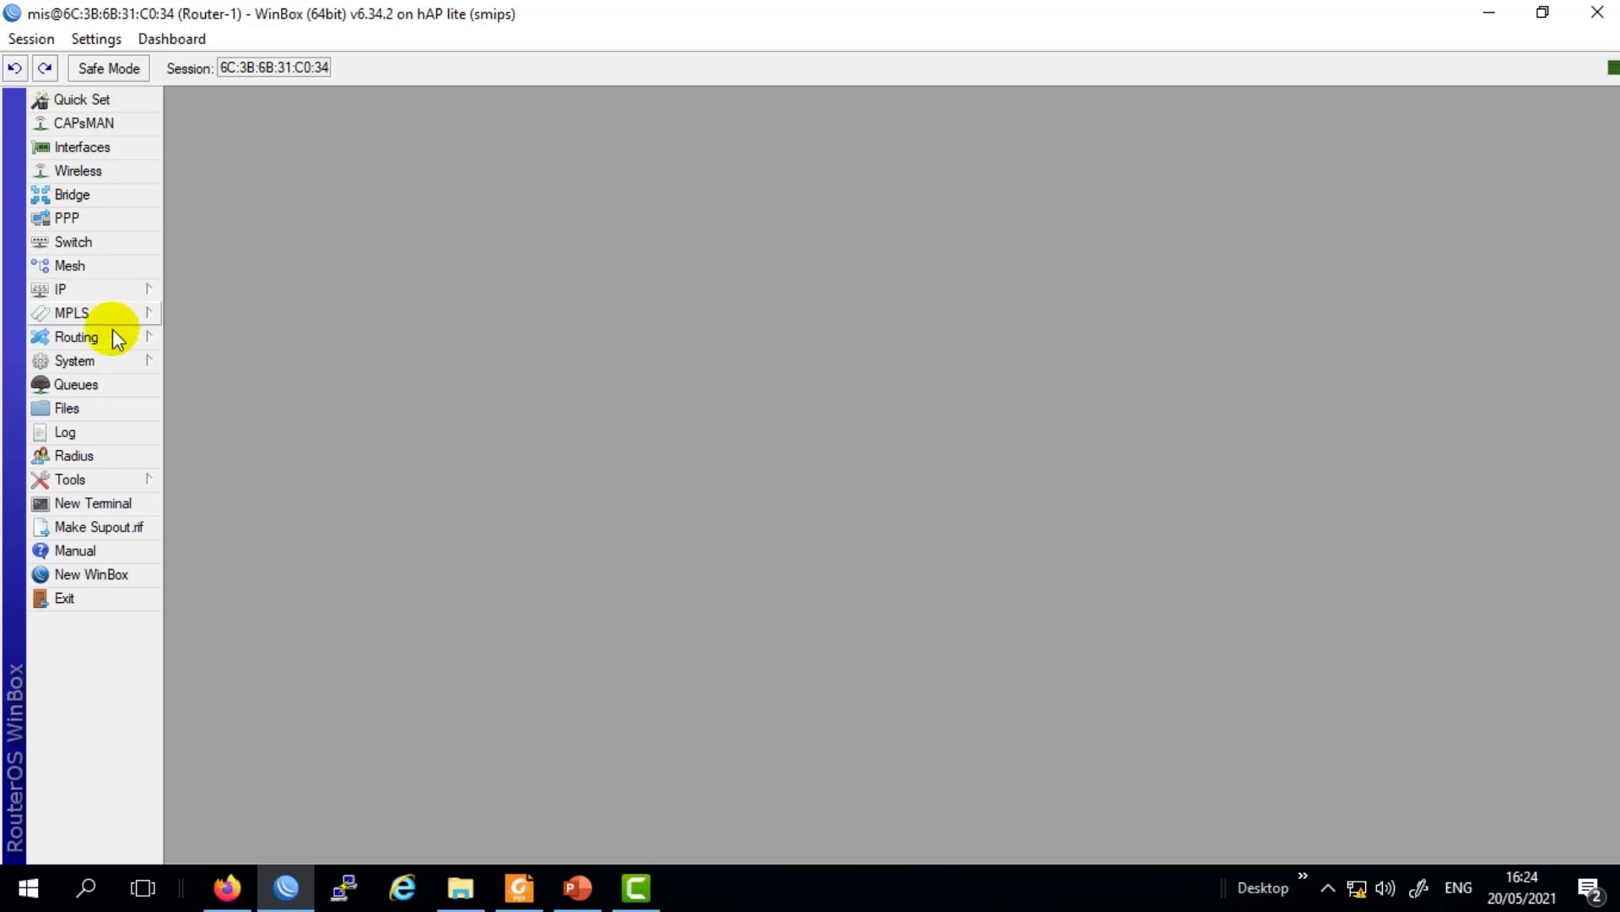
# Expand the System menu to reveal Reboot and Reset Configuration.
pyautogui.click(113, 361)
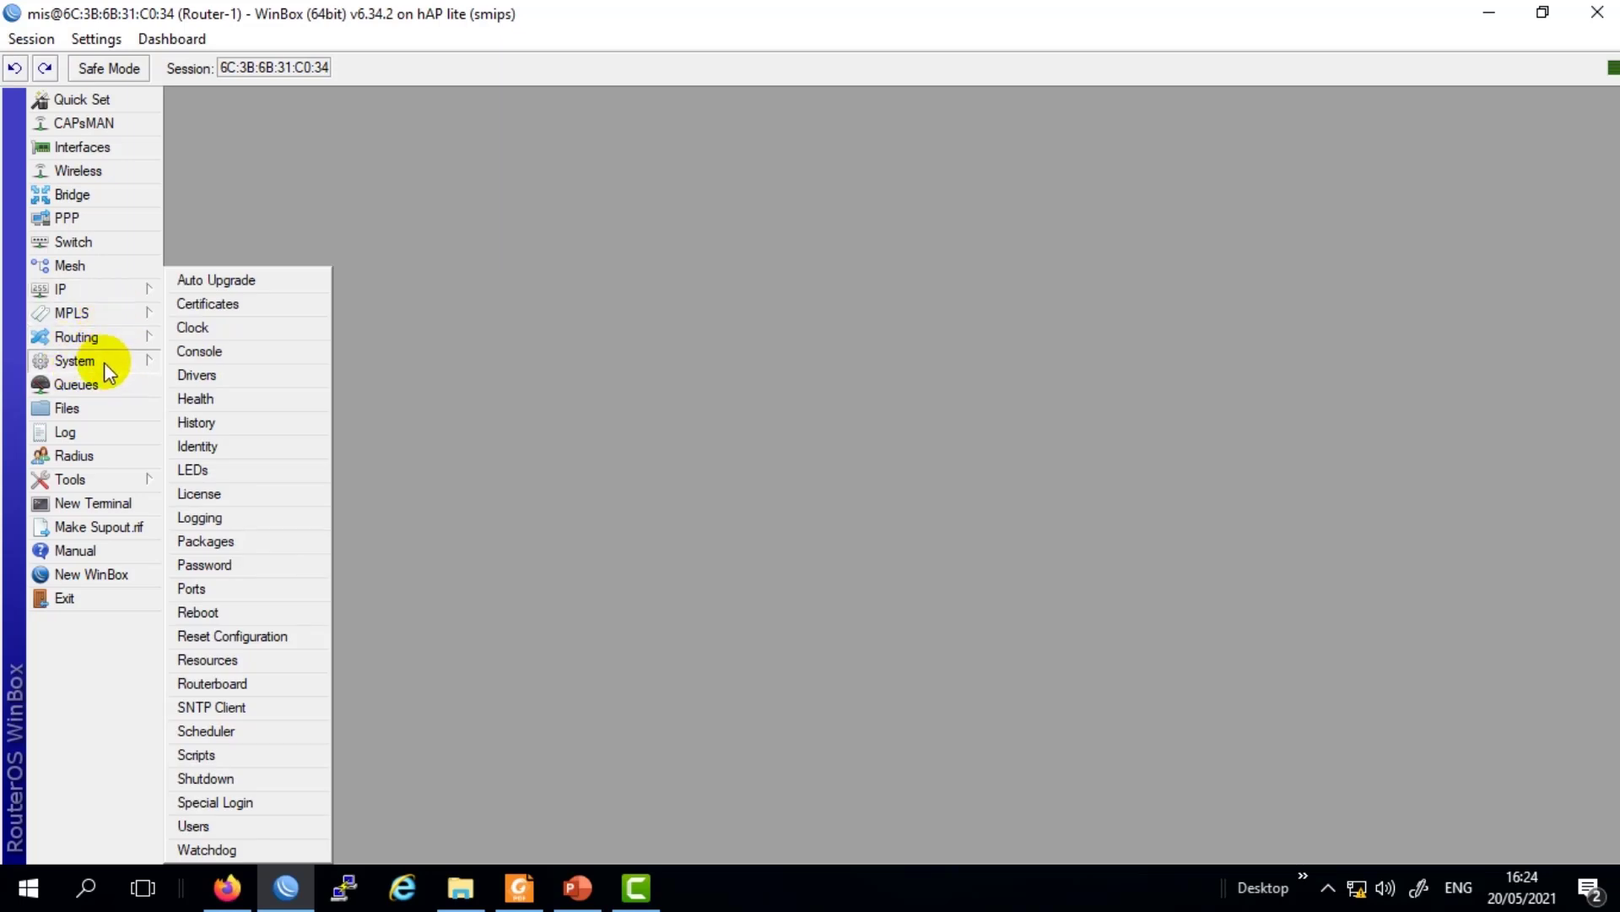
# Try the Keep User Configuration and No Default Configuration options, then close Reset Configuration without resetting.
pyautogui.click(279, 643)
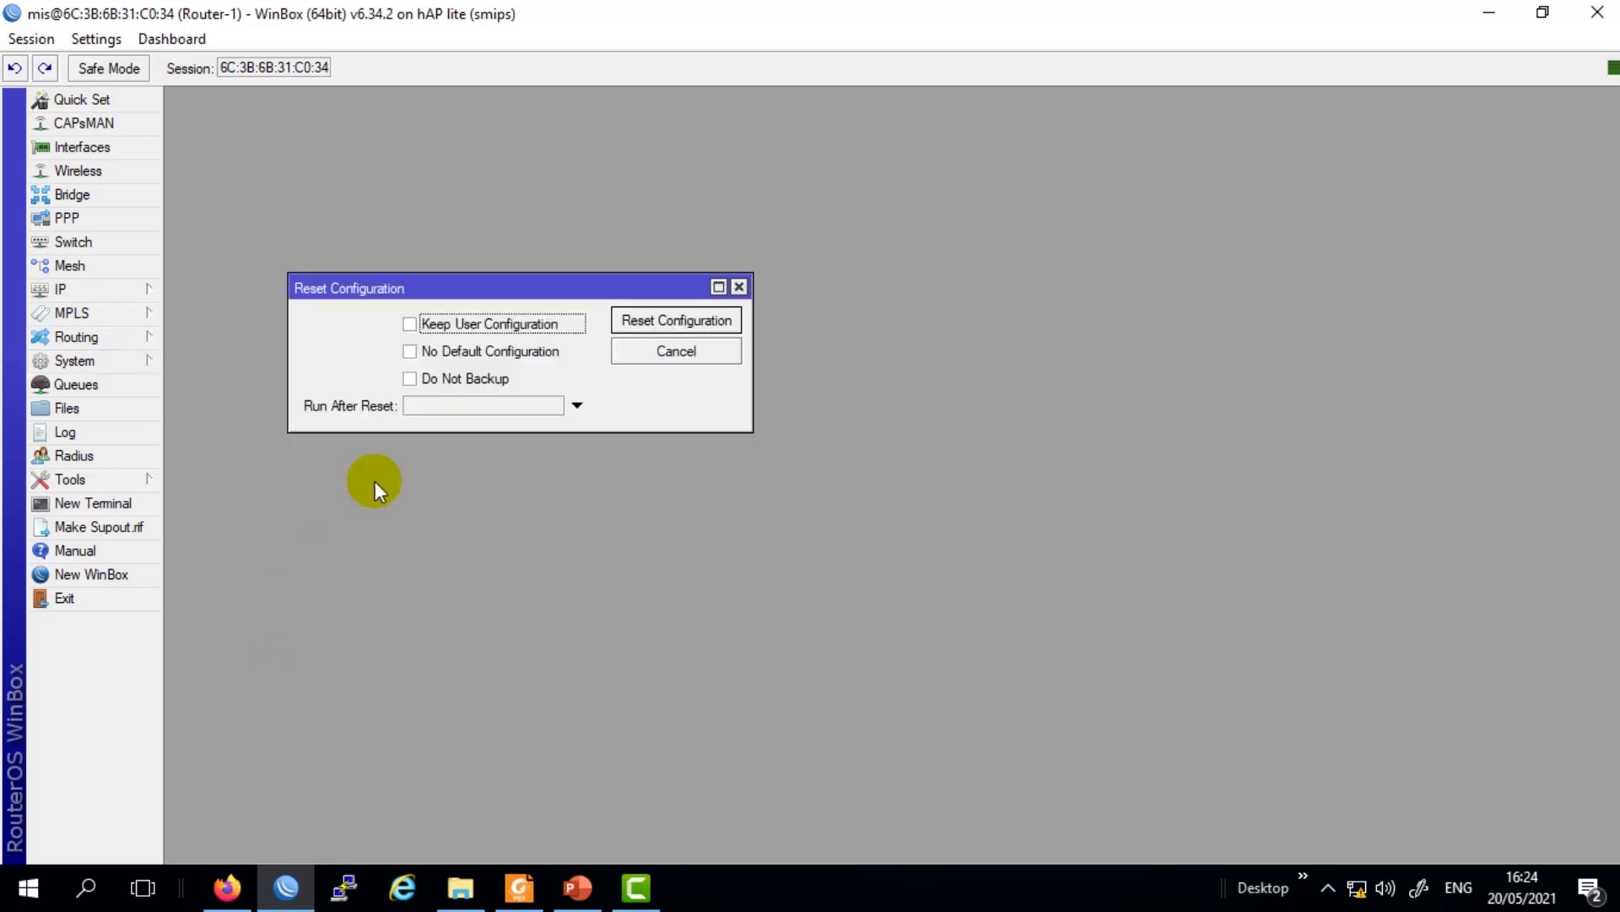
pyautogui.moveTo(464, 288); pyautogui.dragTo(683, 317)
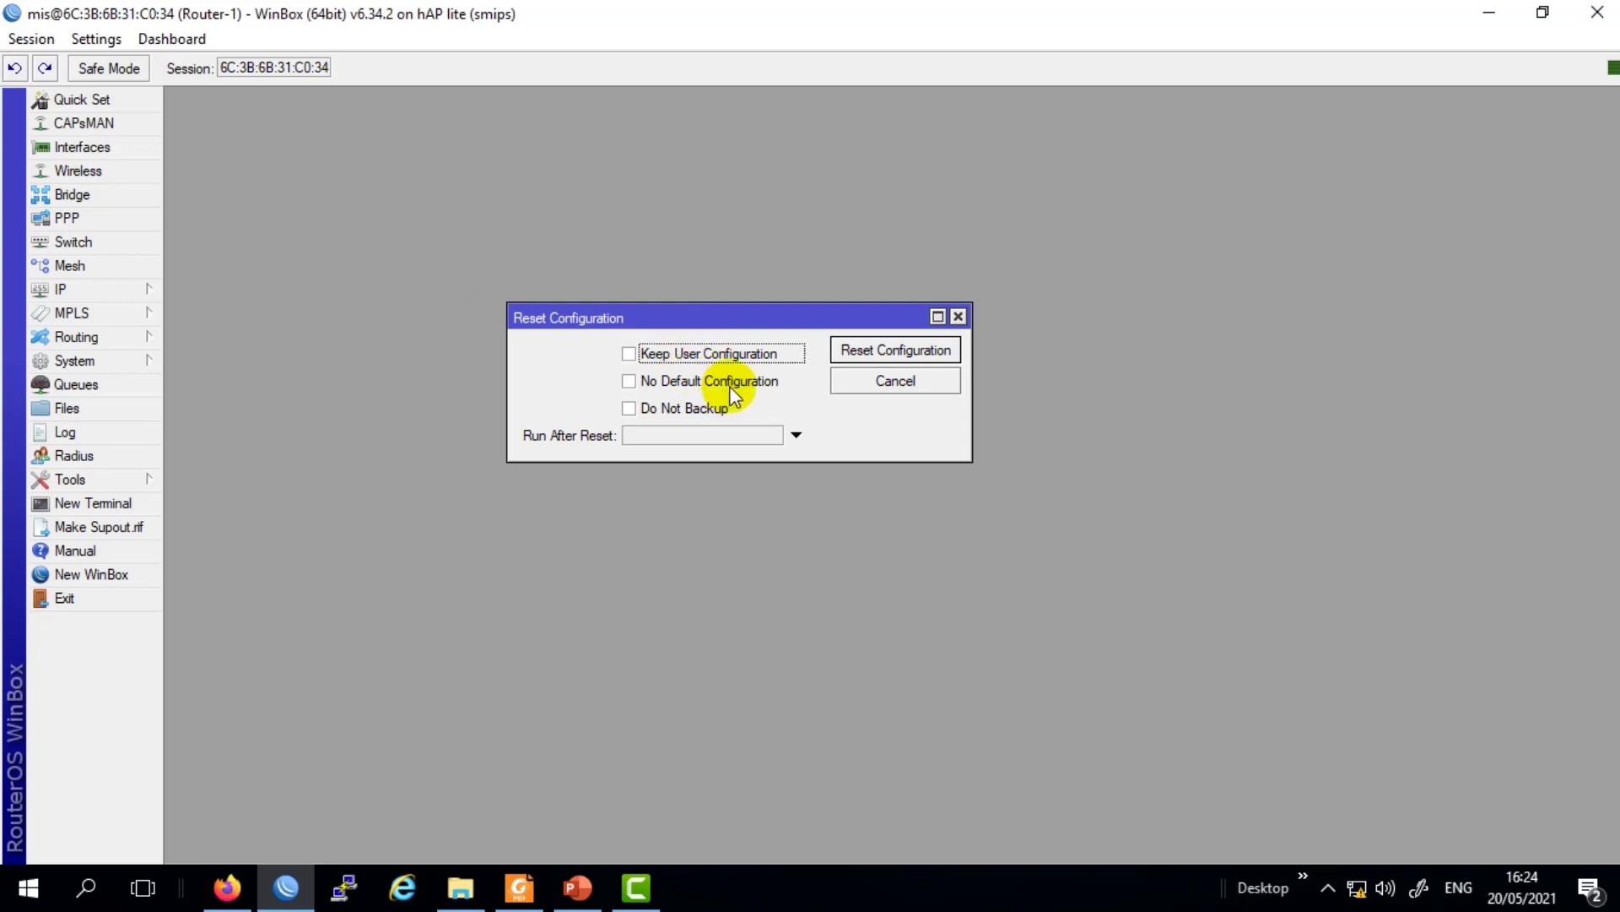
pyautogui.click(630, 355)
pyautogui.click(630, 355)
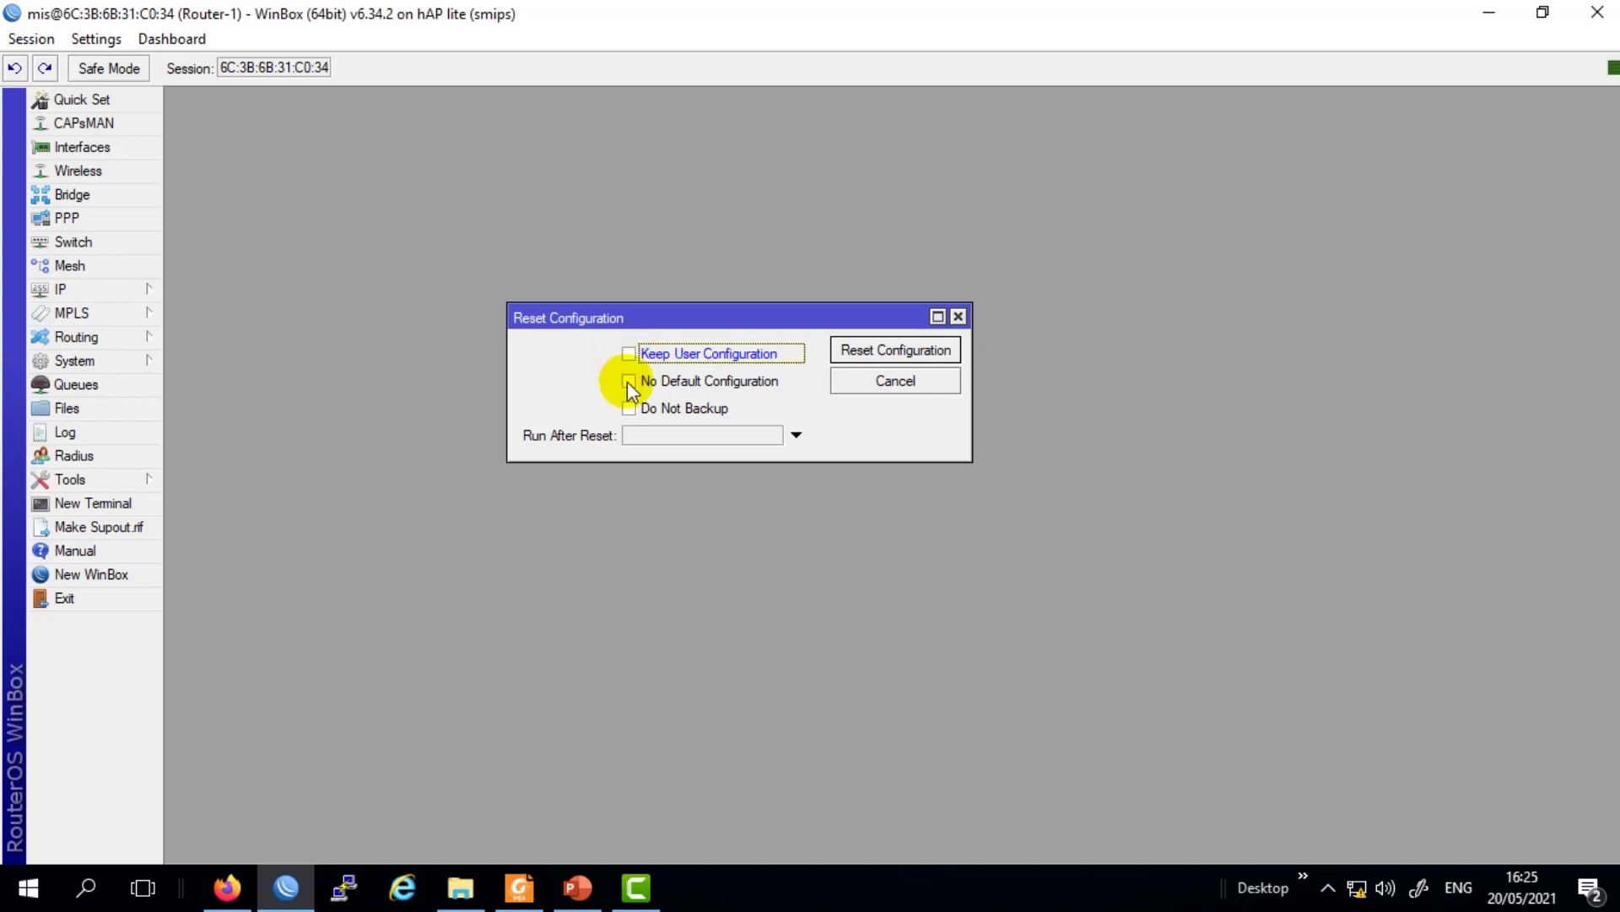
pyautogui.click(630, 384)
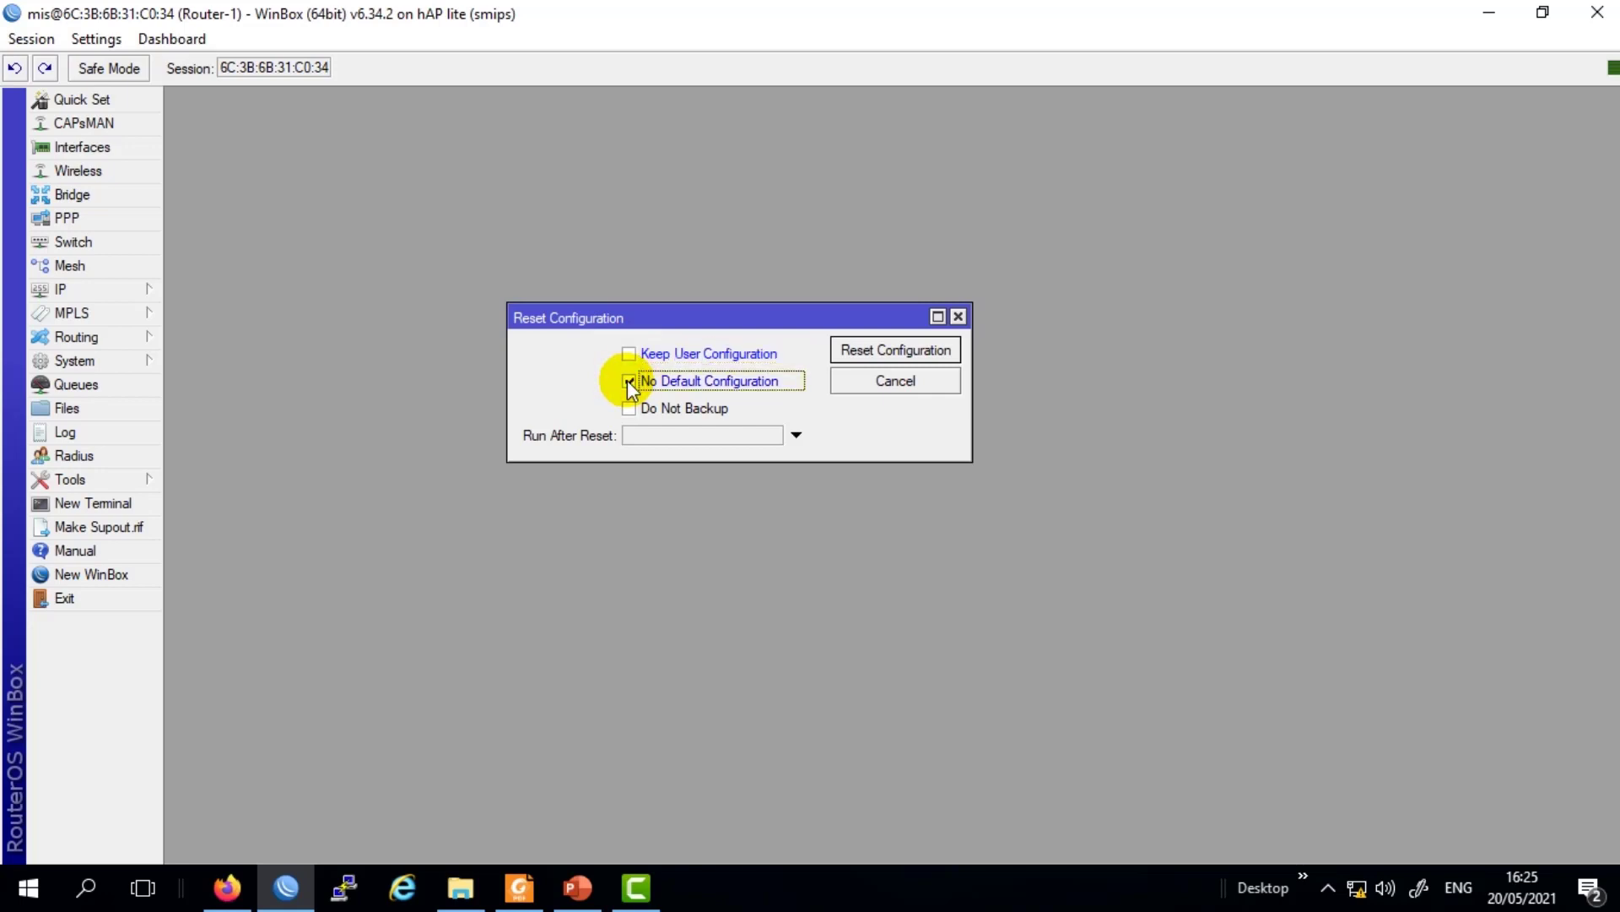
pyautogui.click(628, 383)
pyautogui.click(628, 382)
pyautogui.click(628, 382)
pyautogui.click(958, 317)
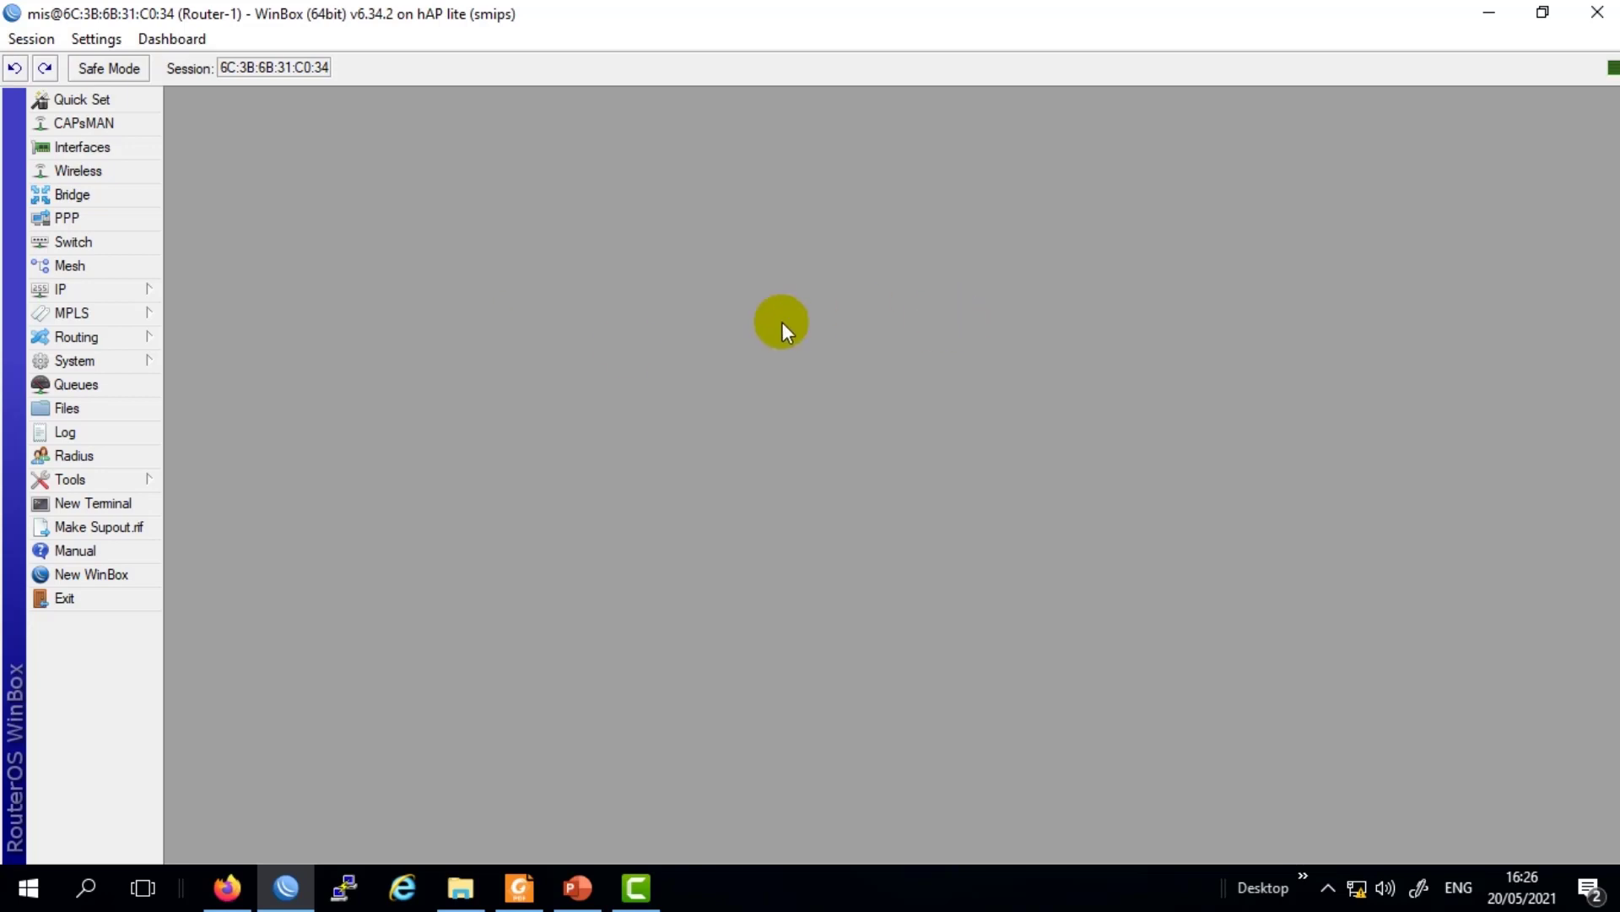
pyautogui.click(94, 361)
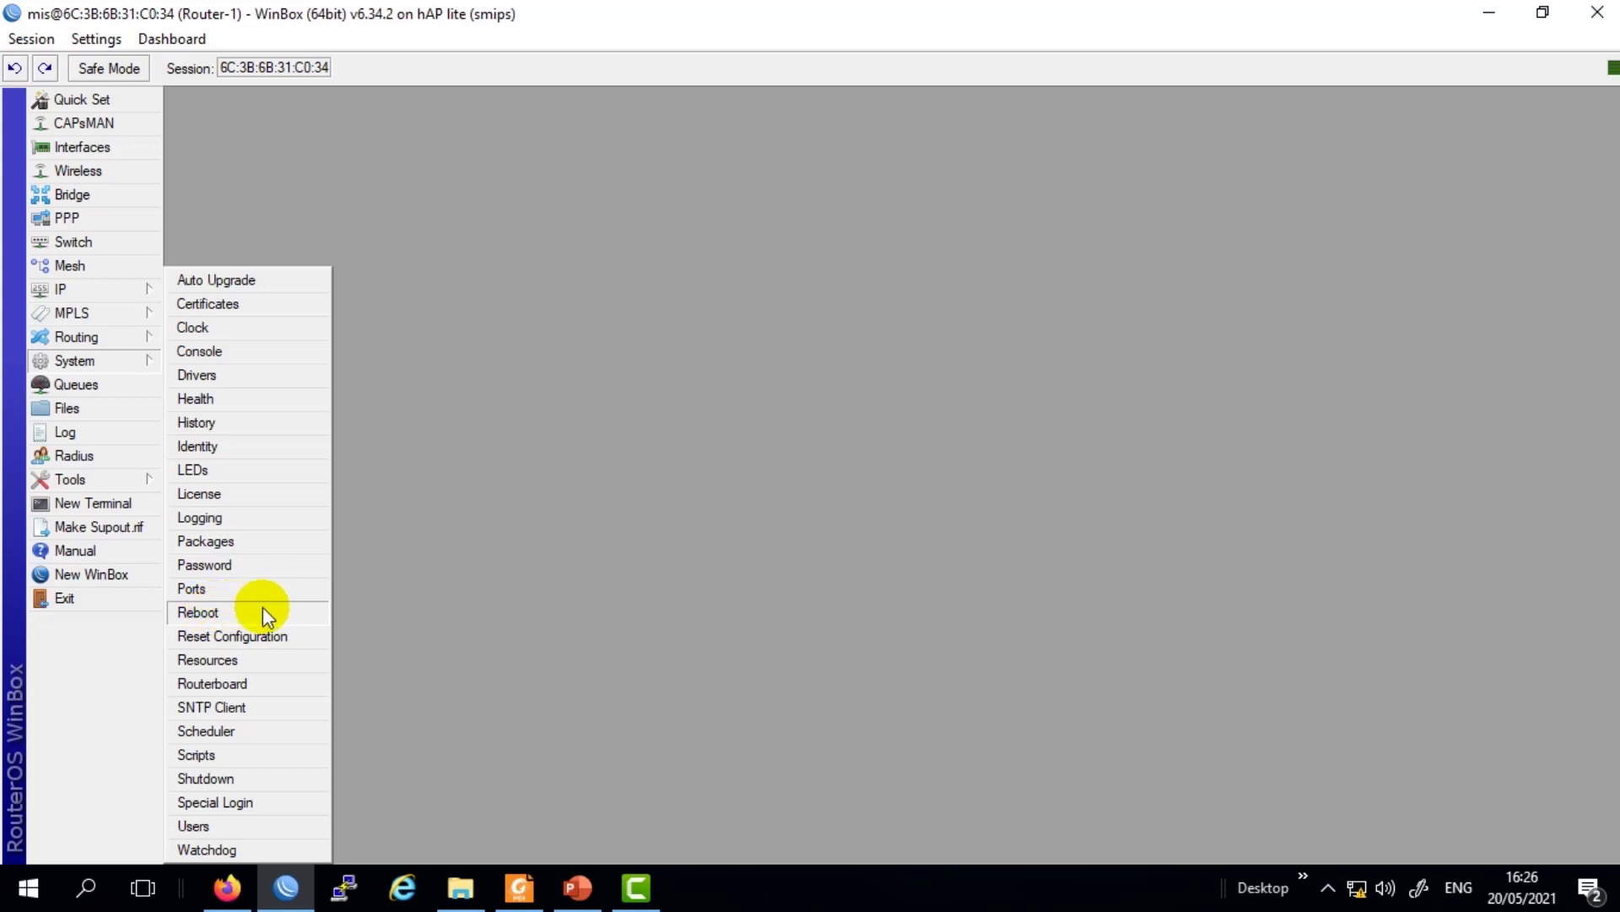
pyautogui.click(857, 434)
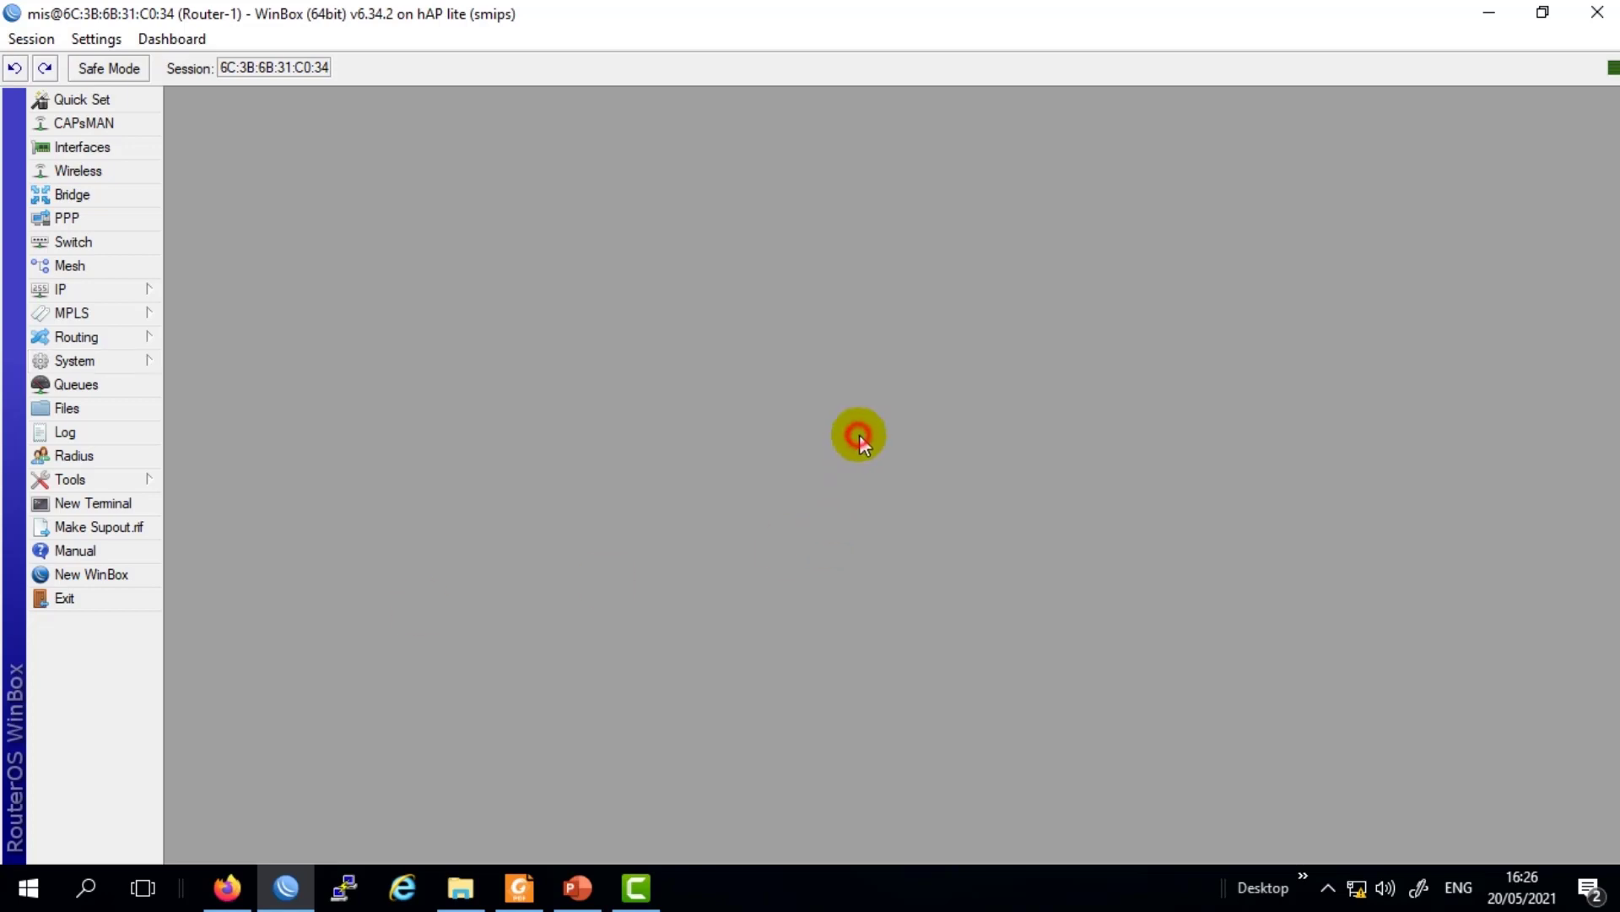
pyautogui.click(85, 360)
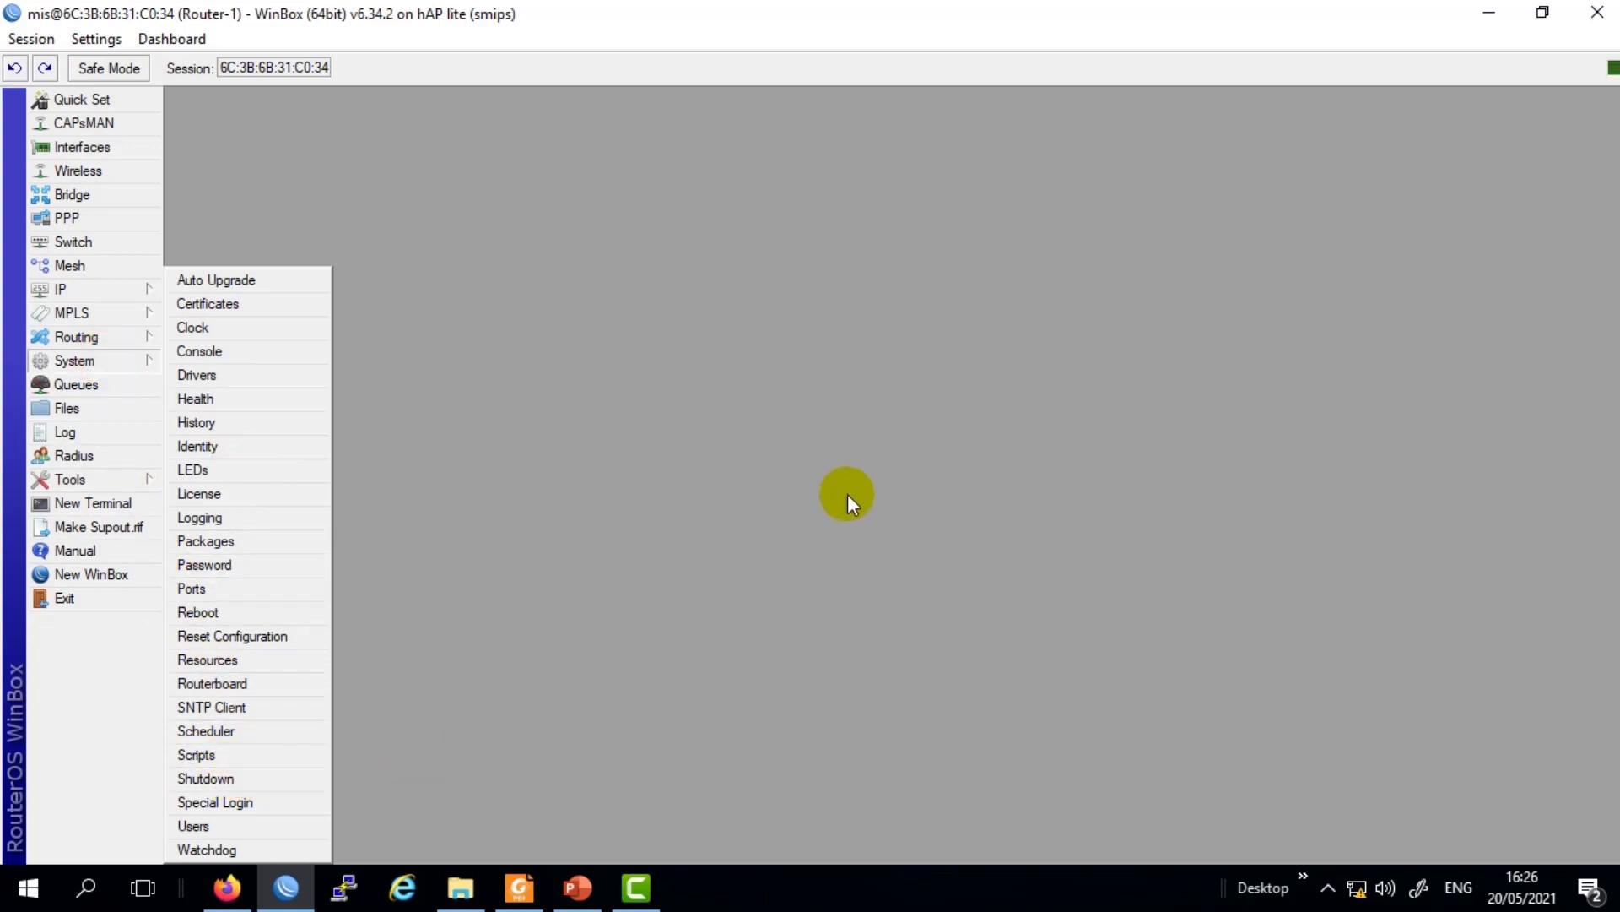
pyautogui.click(848, 494)
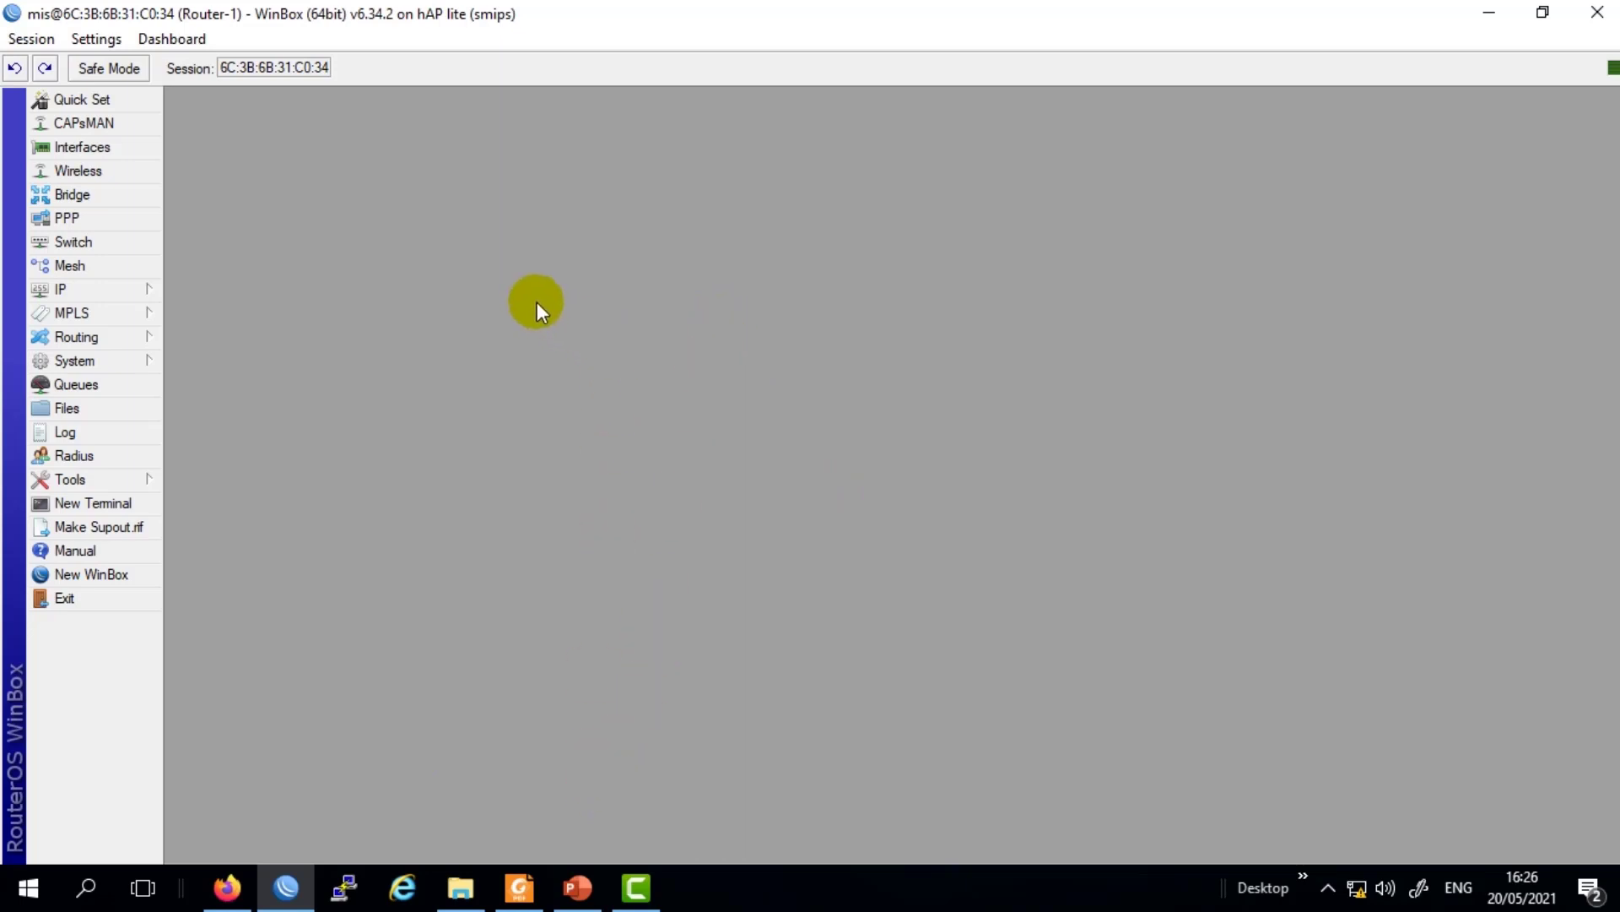
# Run Torch on interface ether4 to watch its broadcast traffic, then close the window.
pyautogui.click(137, 478)
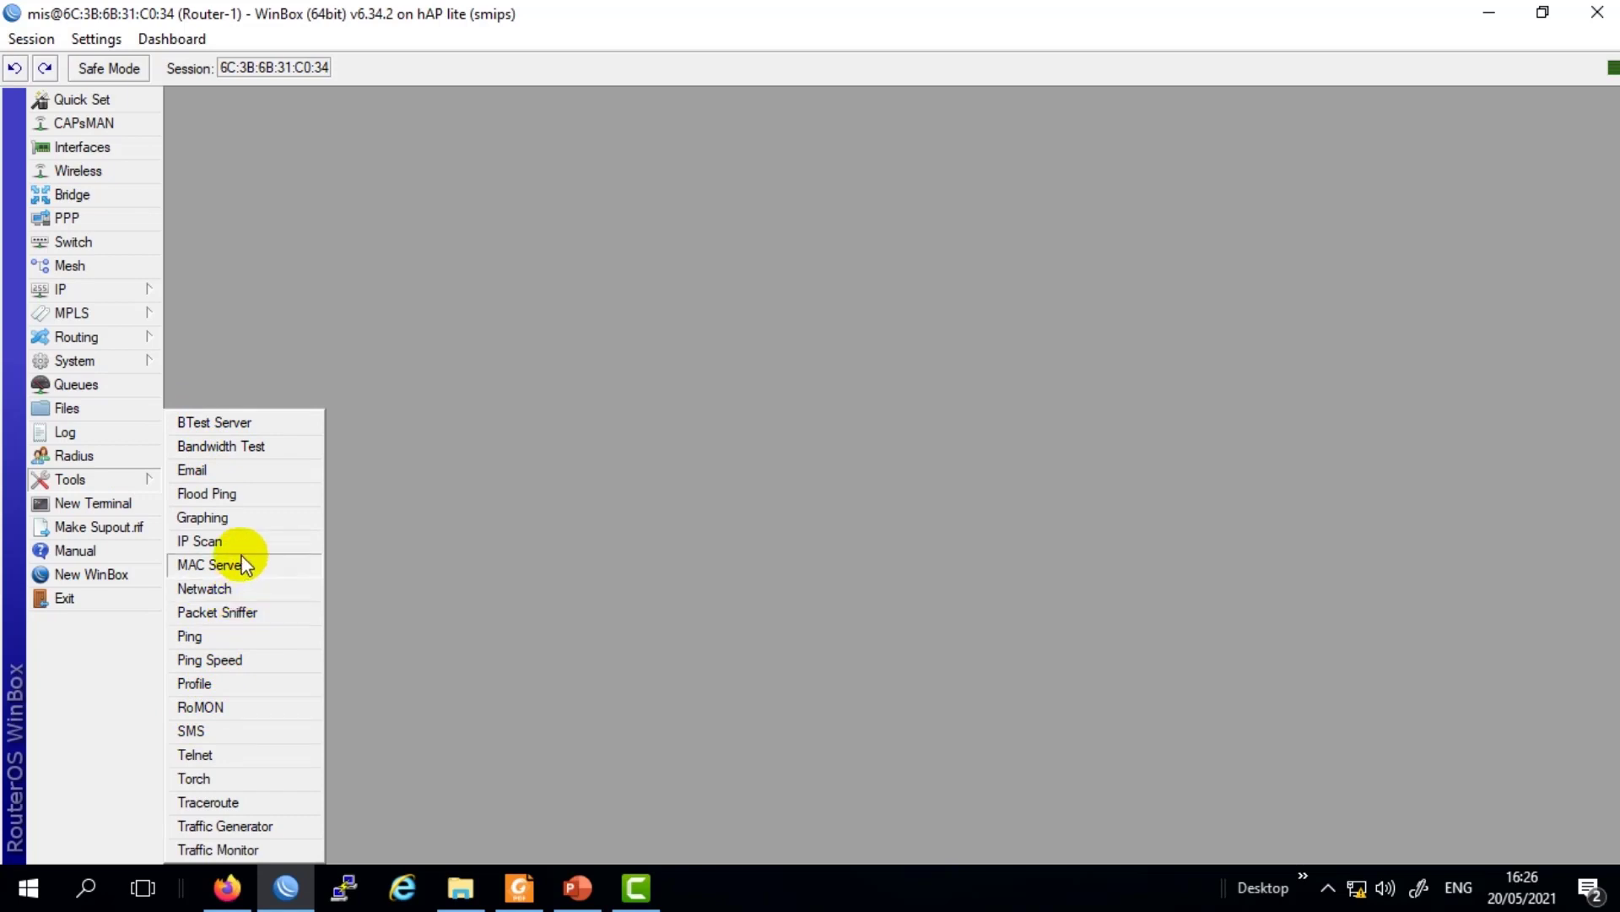
pyautogui.click(205, 777)
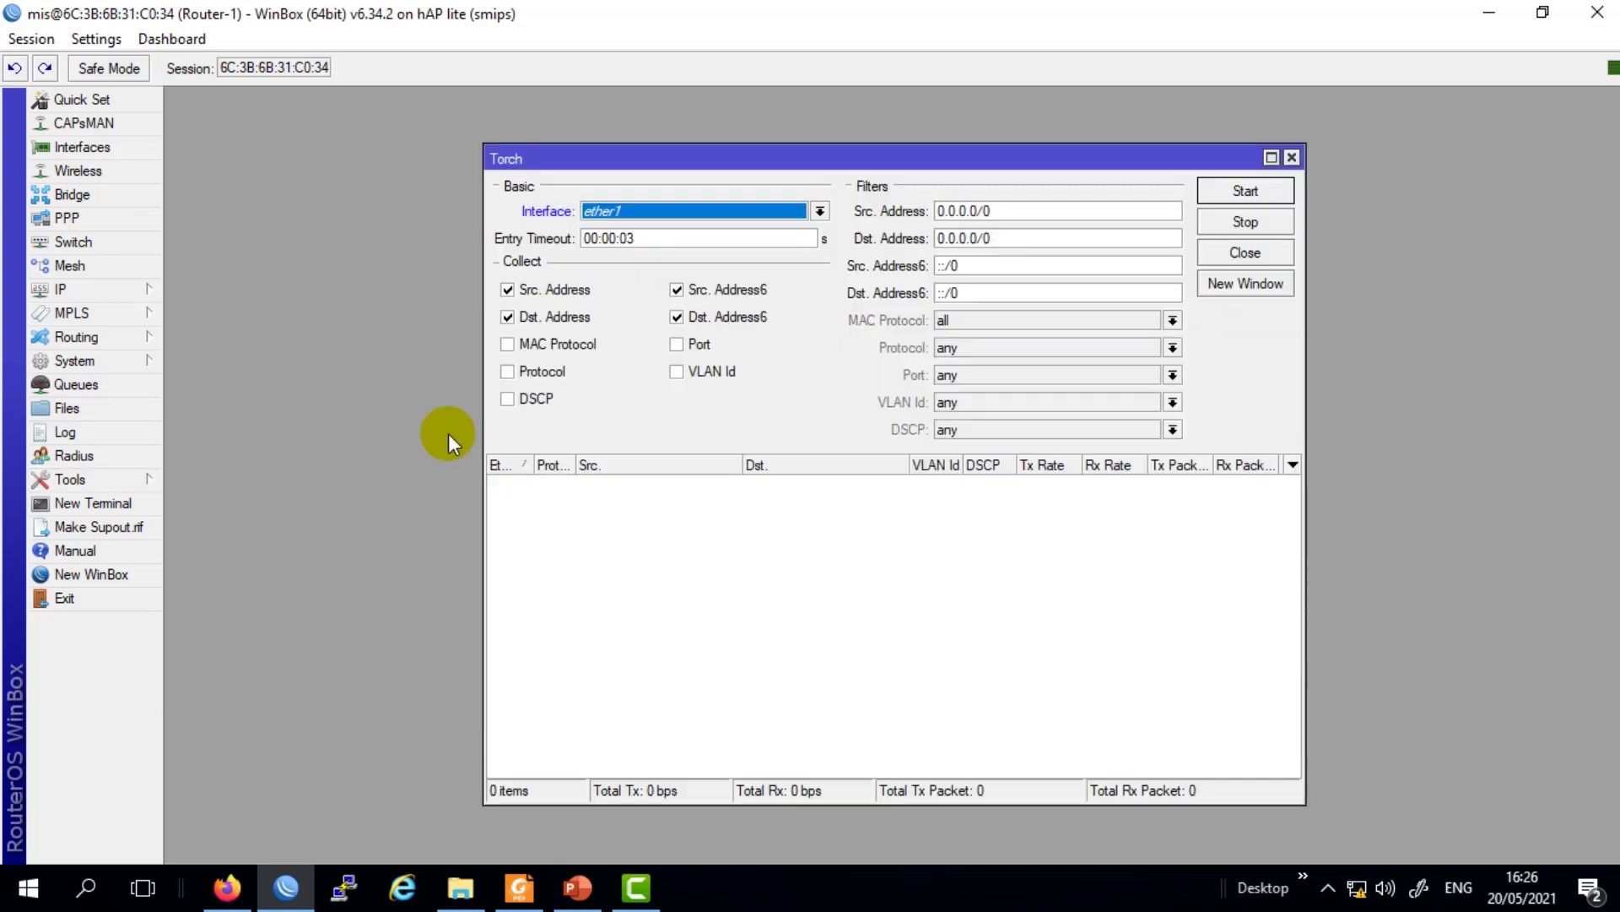
pyautogui.click(683, 212)
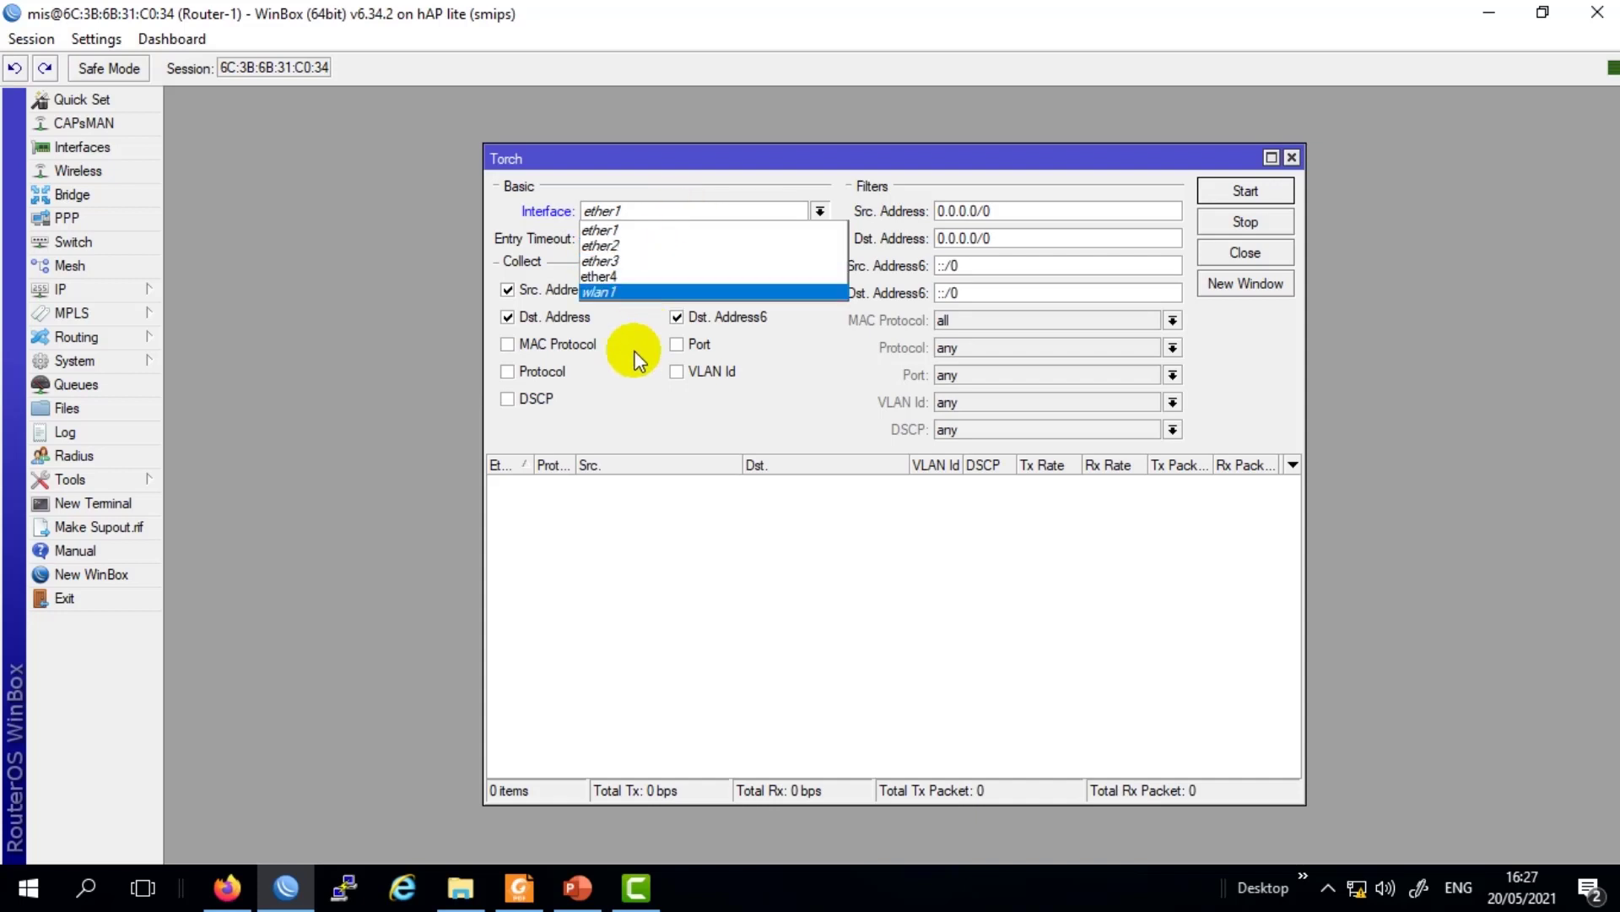
pyautogui.click(633, 277)
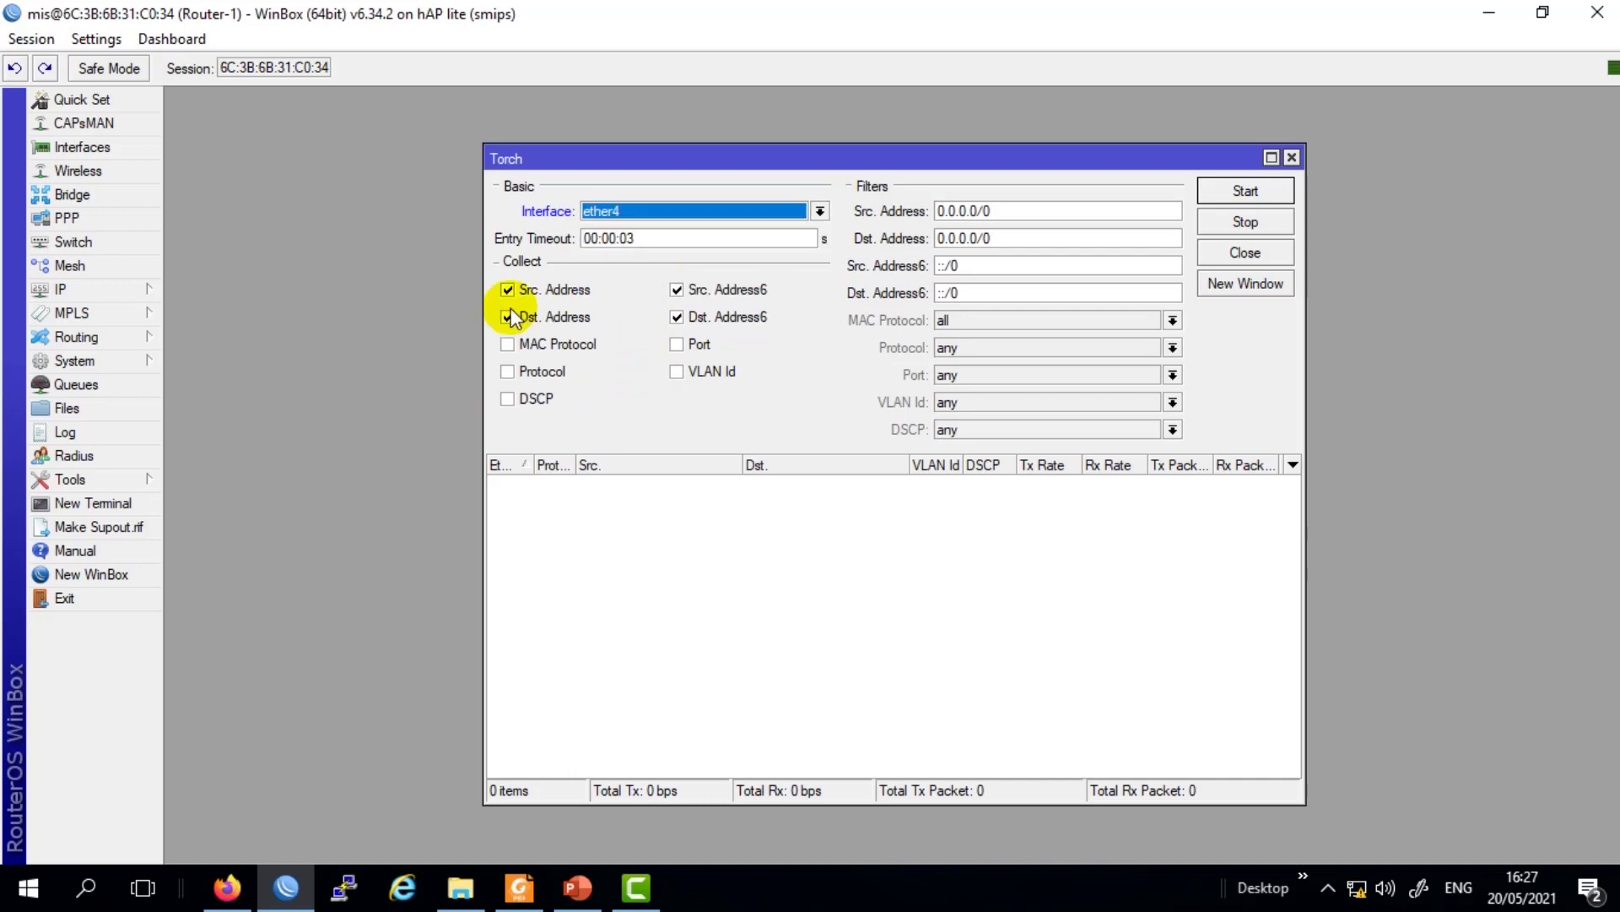
pyautogui.click(701, 211)
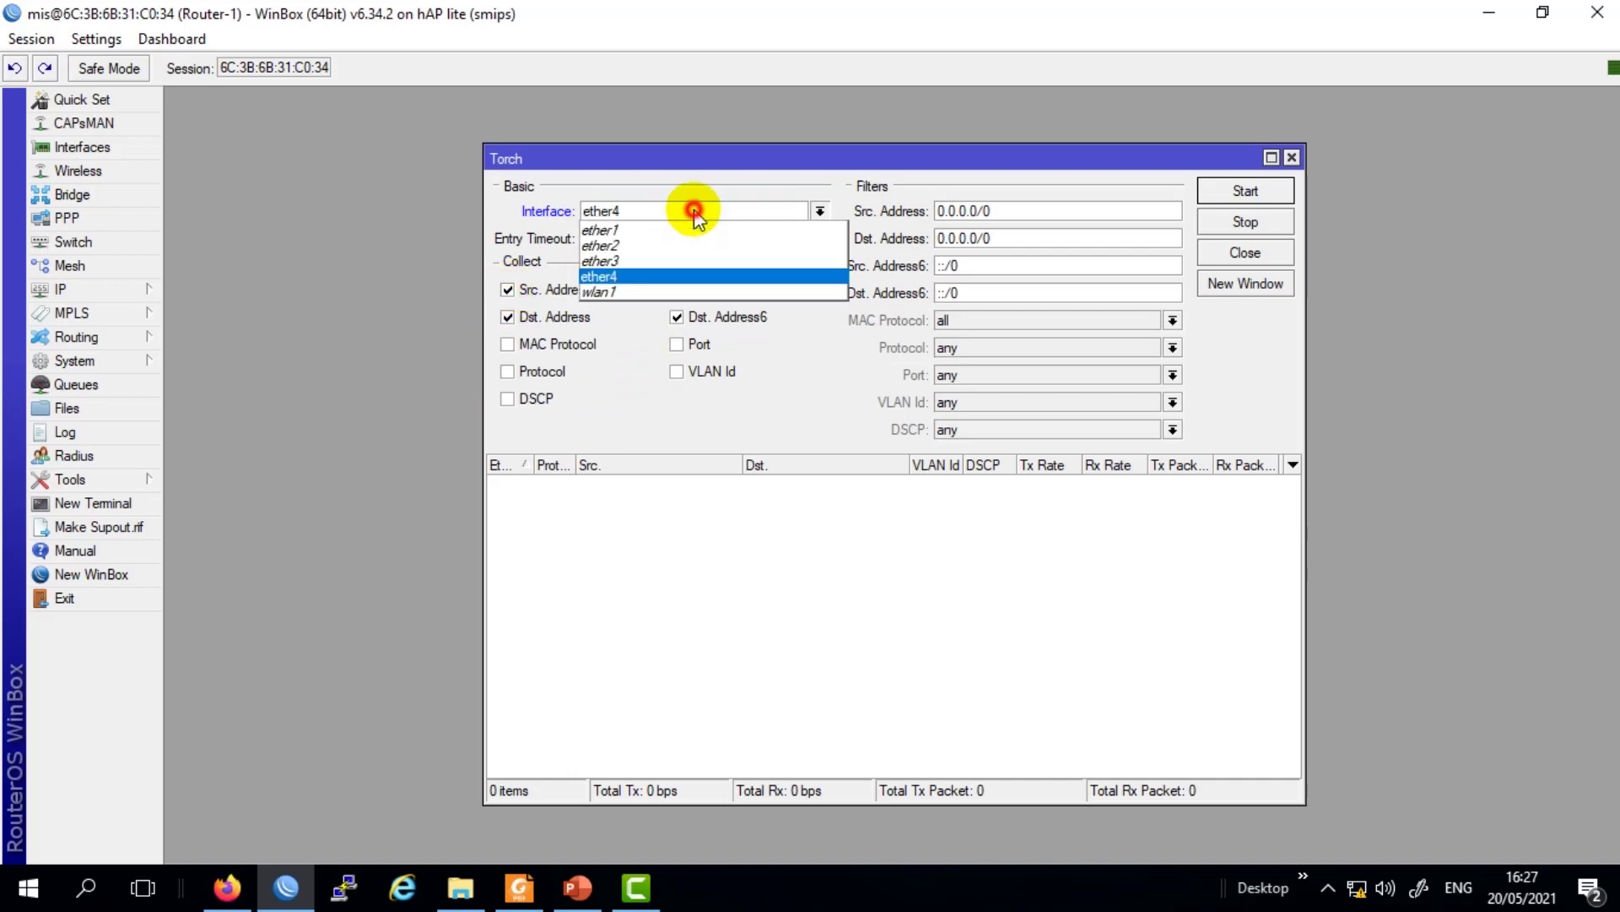
pyautogui.click(656, 277)
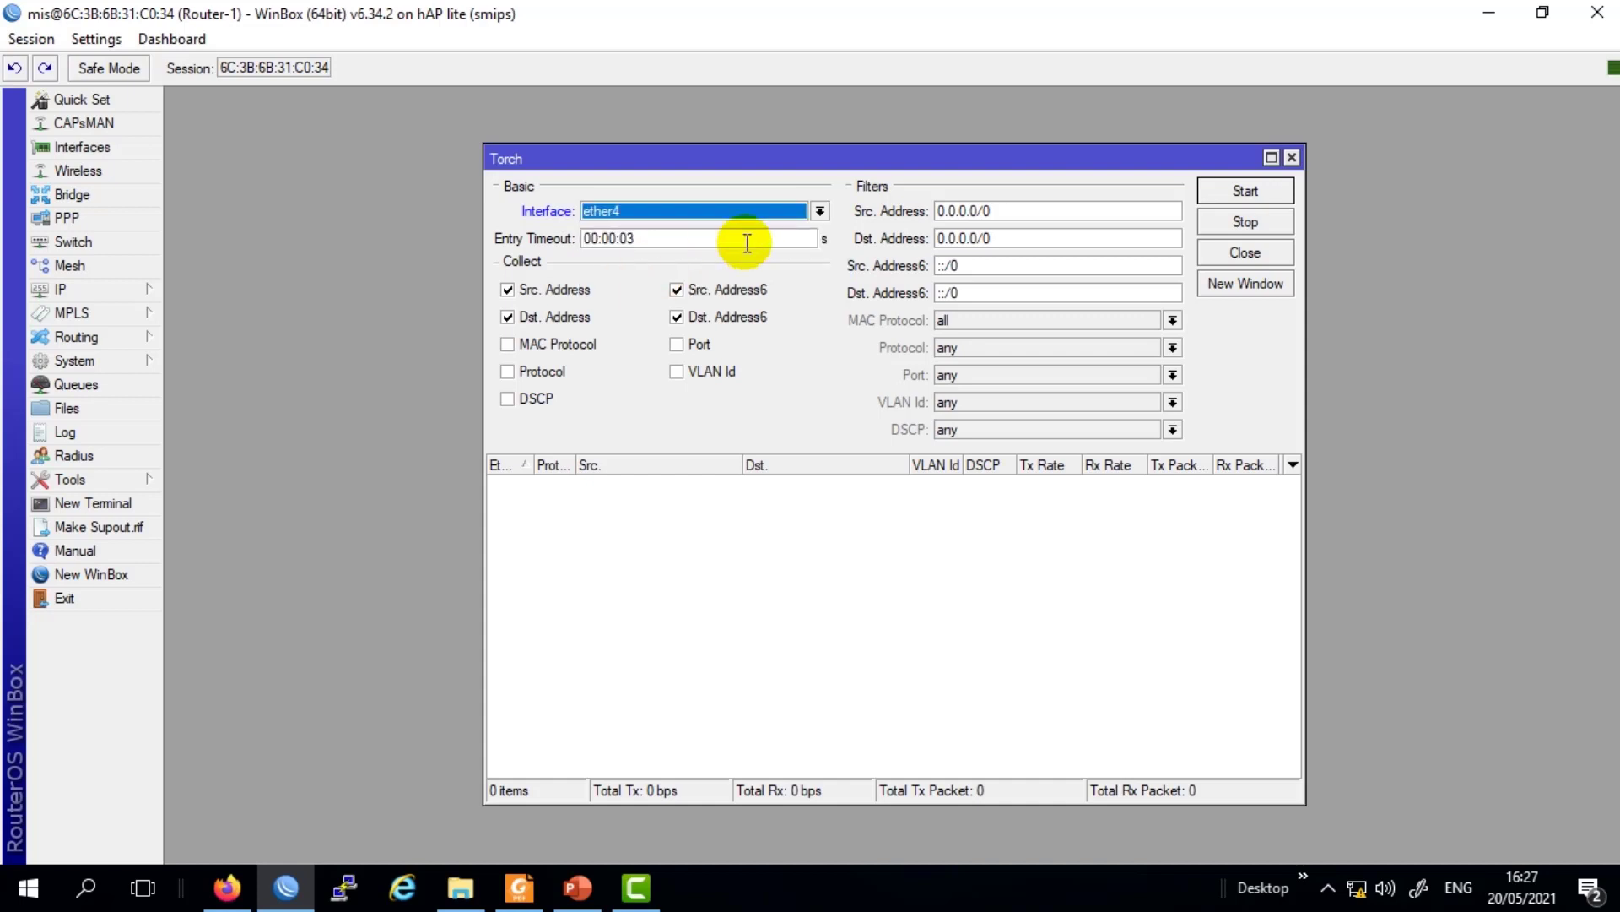
pyautogui.click(1247, 194)
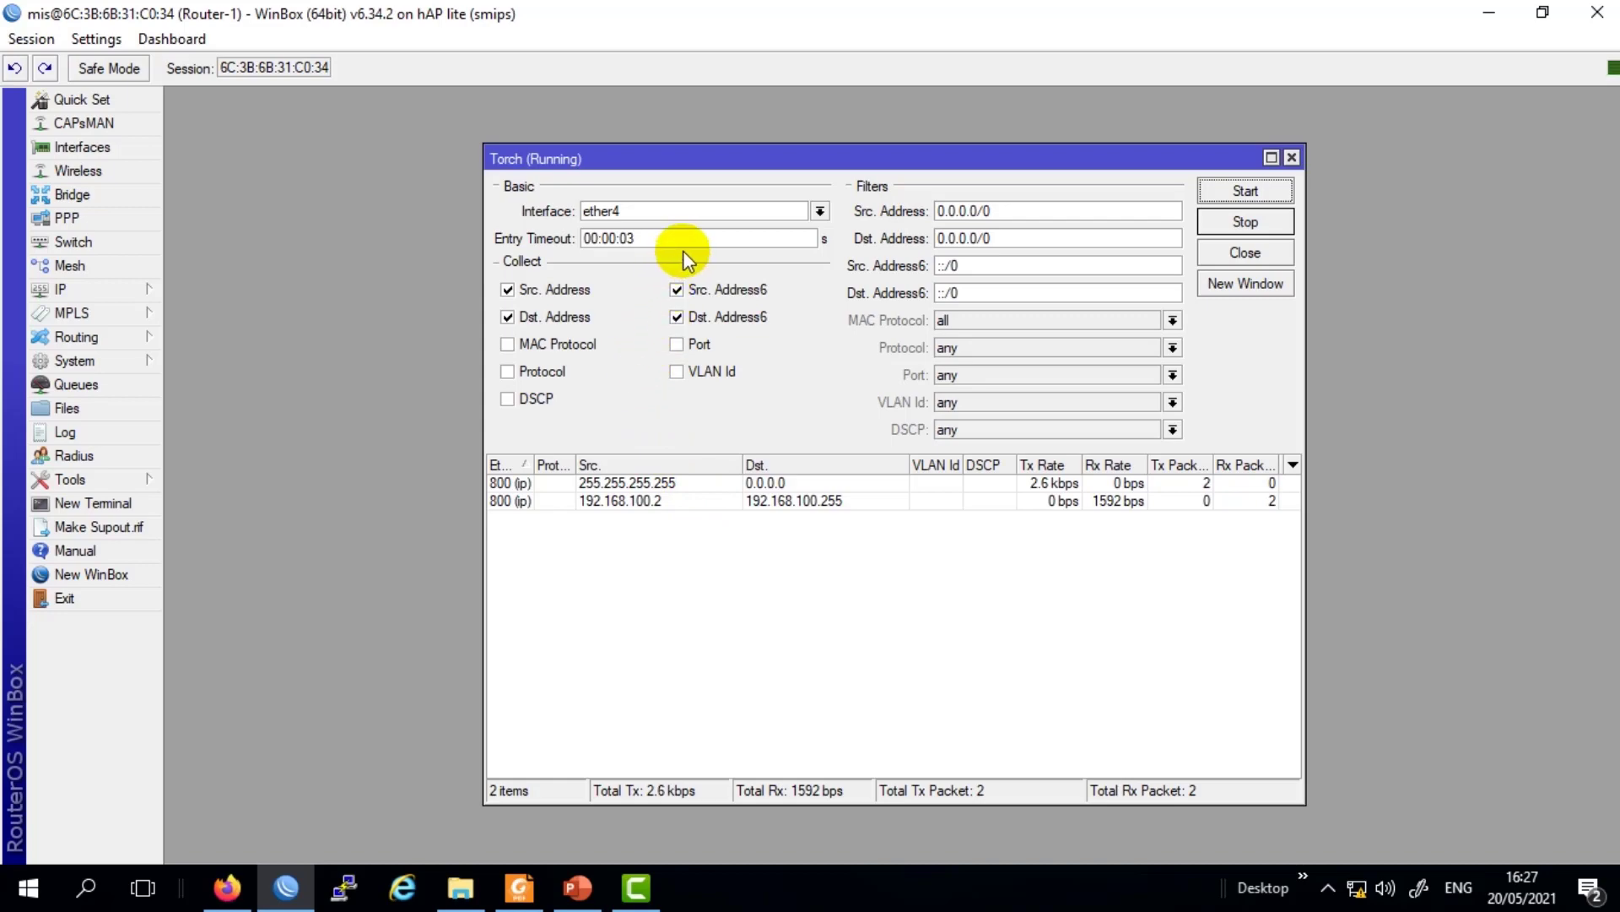
pyautogui.moveTo(726, 161); pyautogui.dragTo(705, 155)
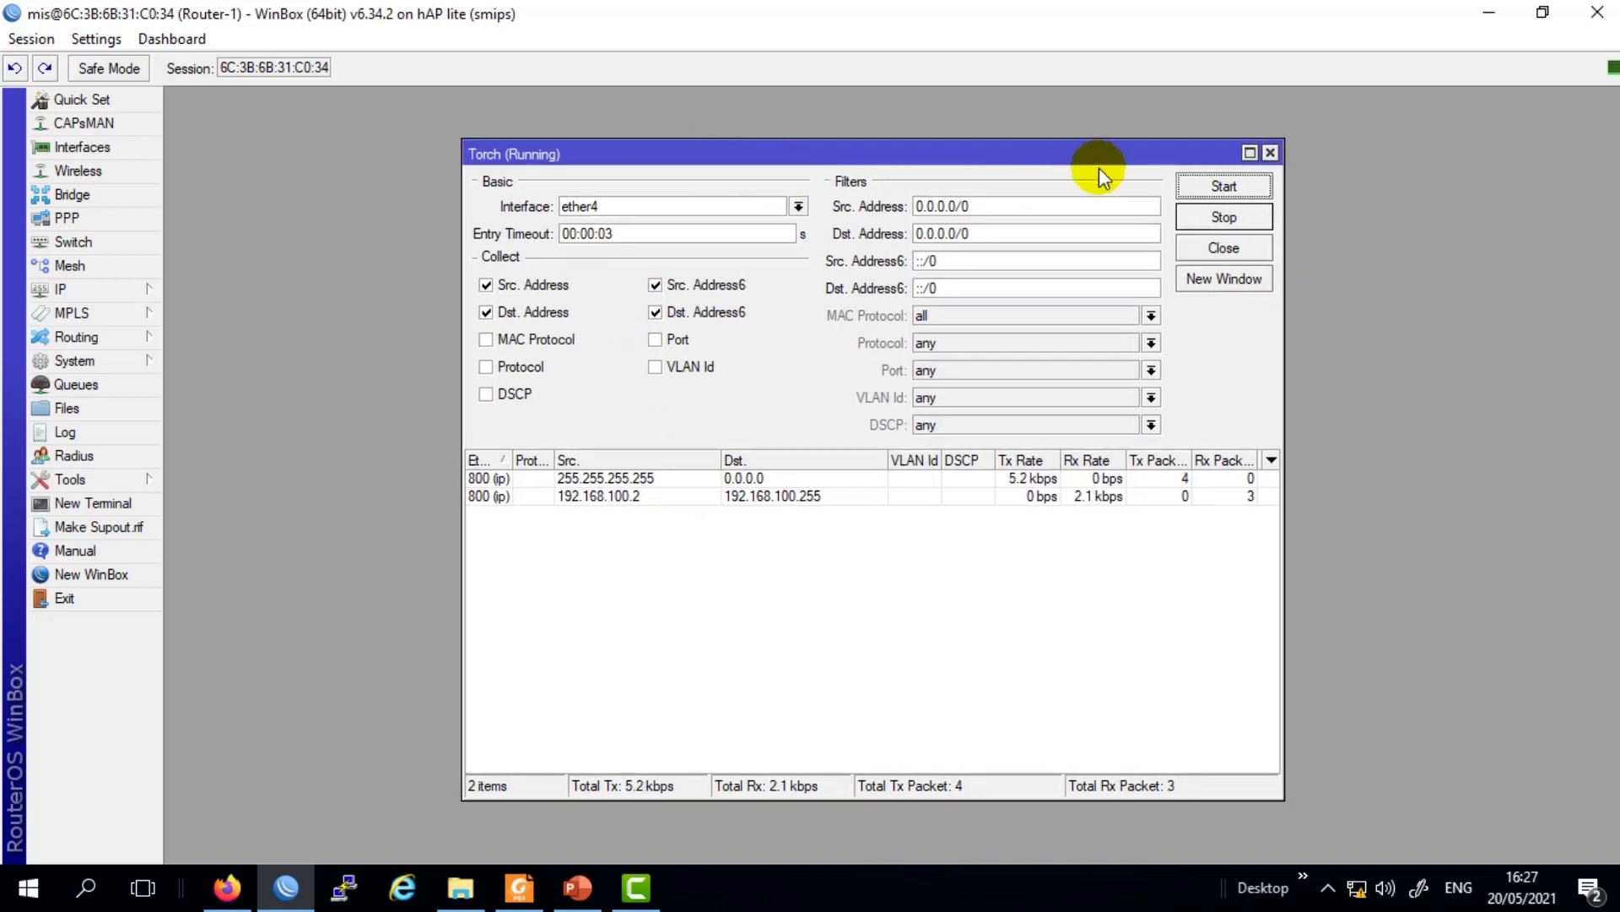
pyautogui.click(1270, 152)
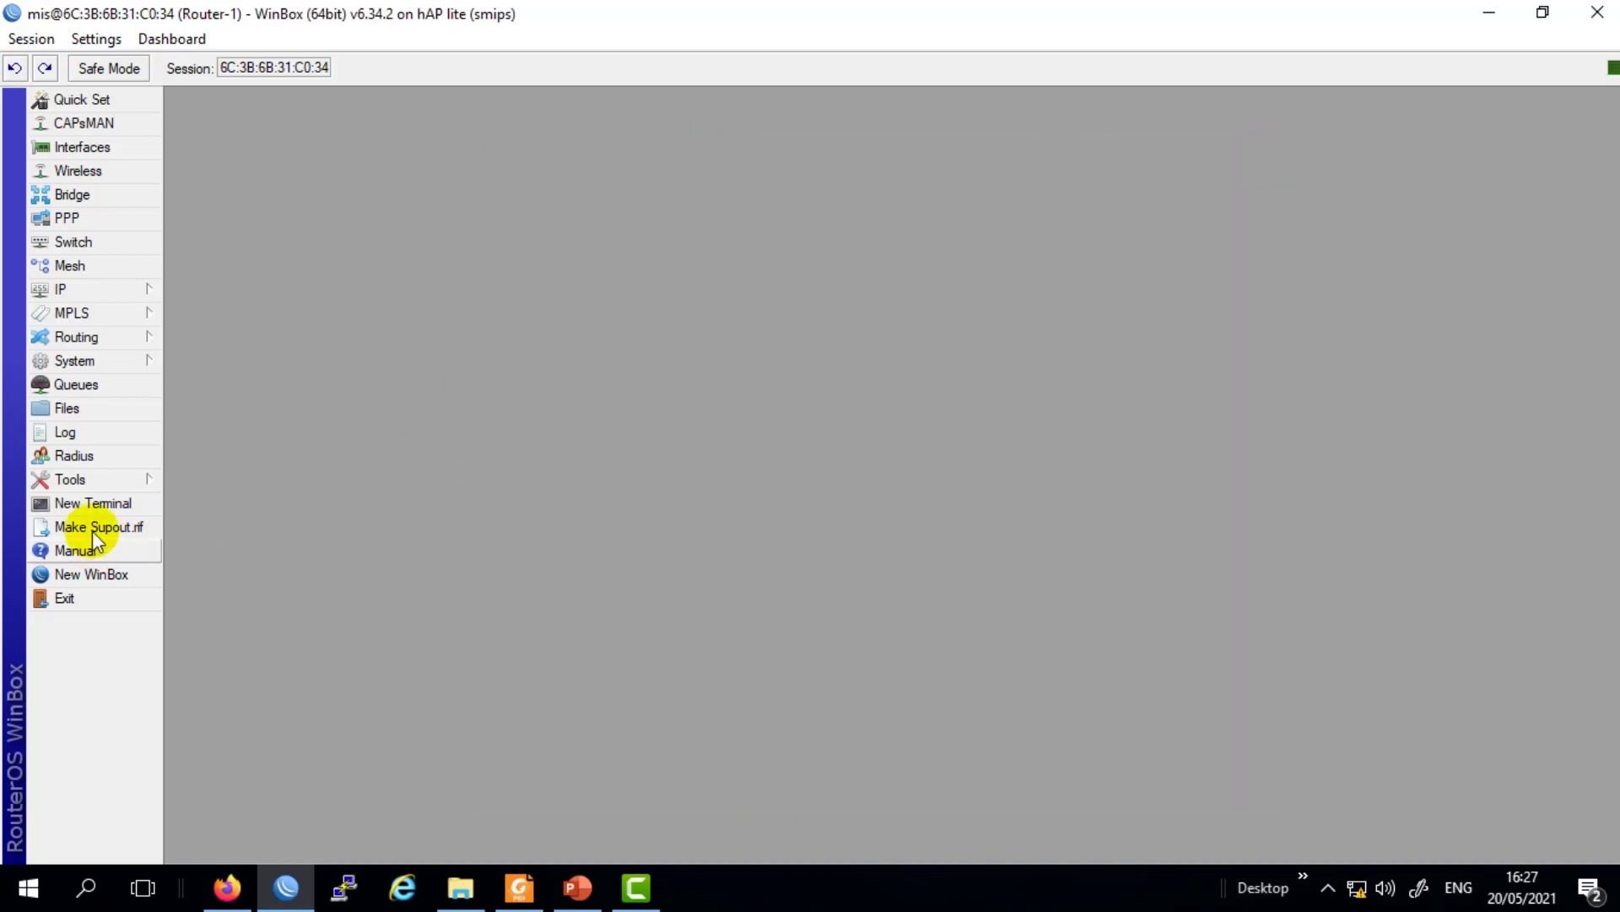
# Run an IP Scan on interface ether4, which finds no hosts, then close the window.
pyautogui.click(101, 481)
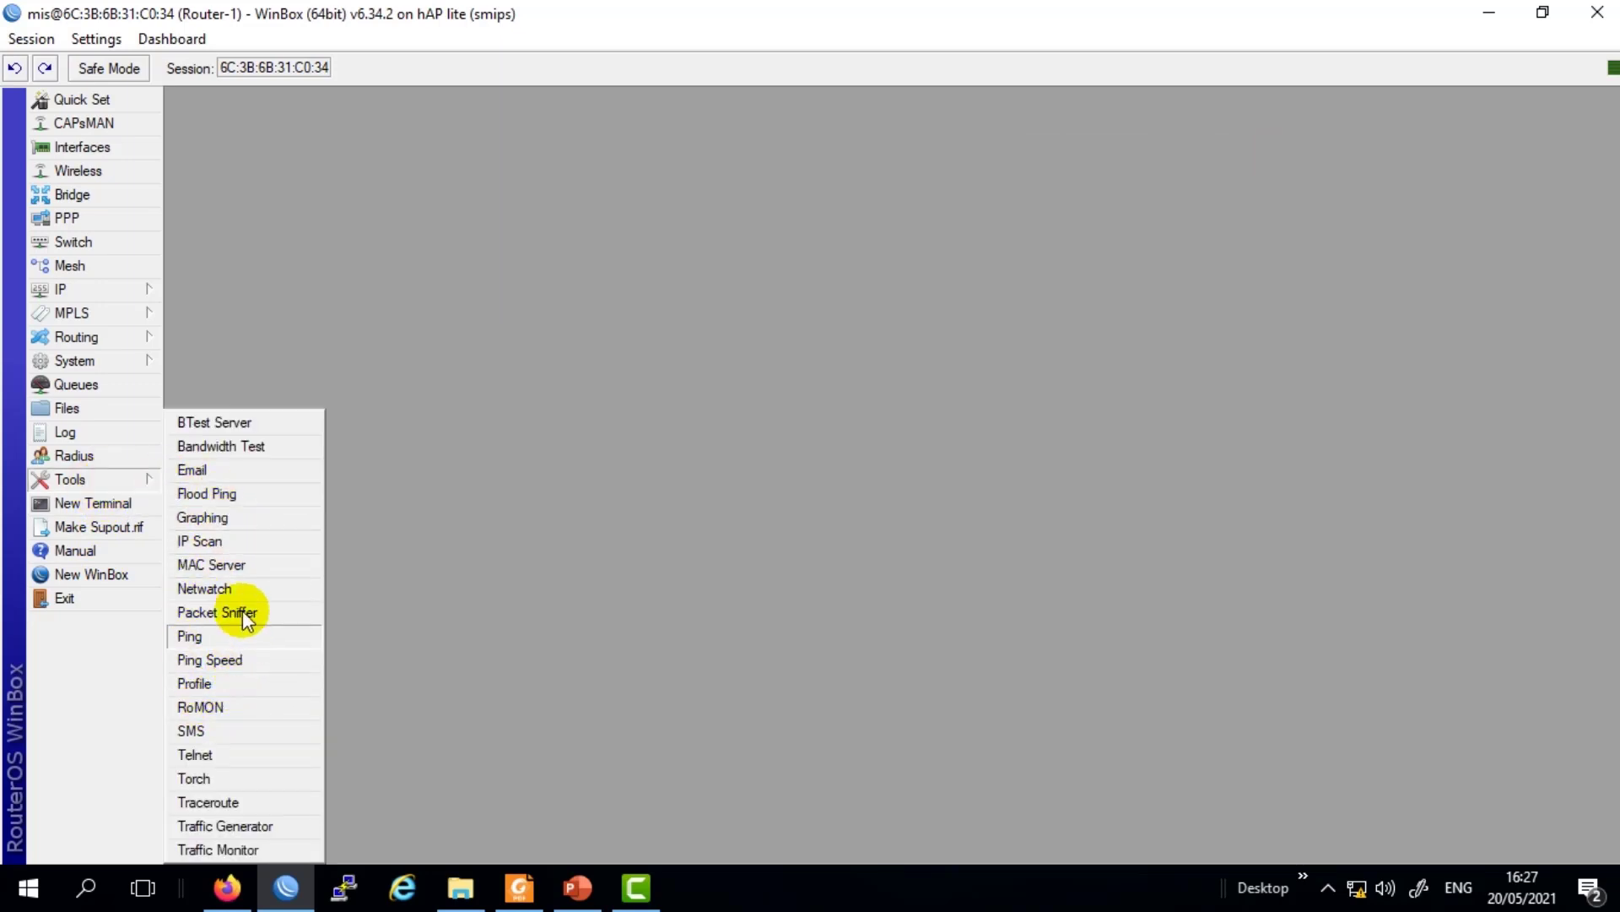
pyautogui.click(237, 541)
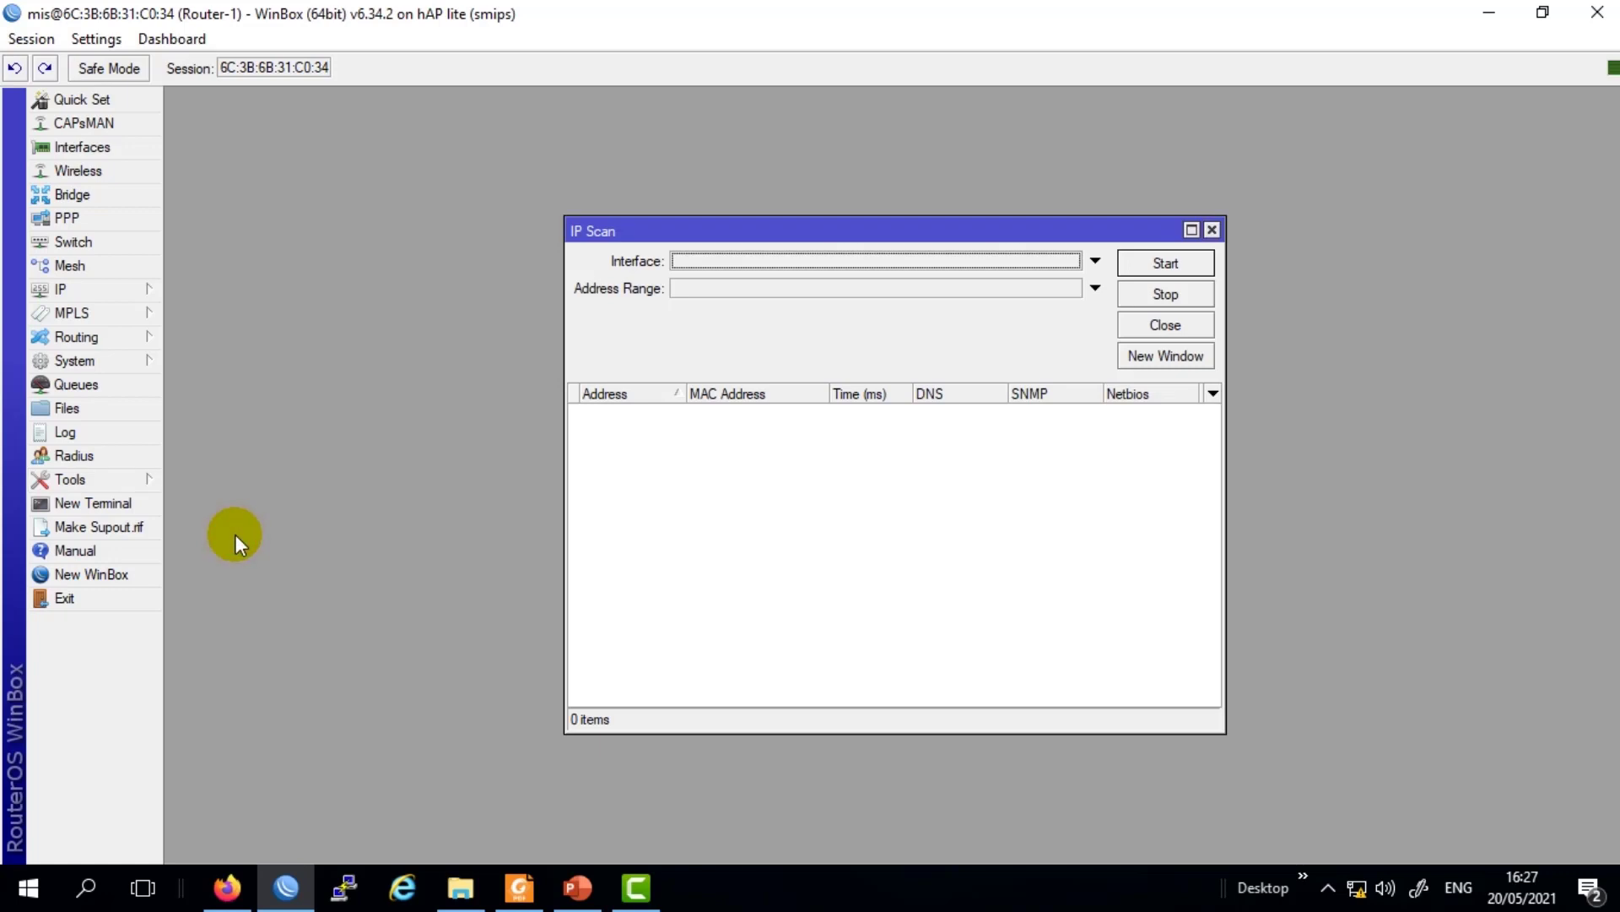
pyautogui.click(729, 262)
pyautogui.click(730, 261)
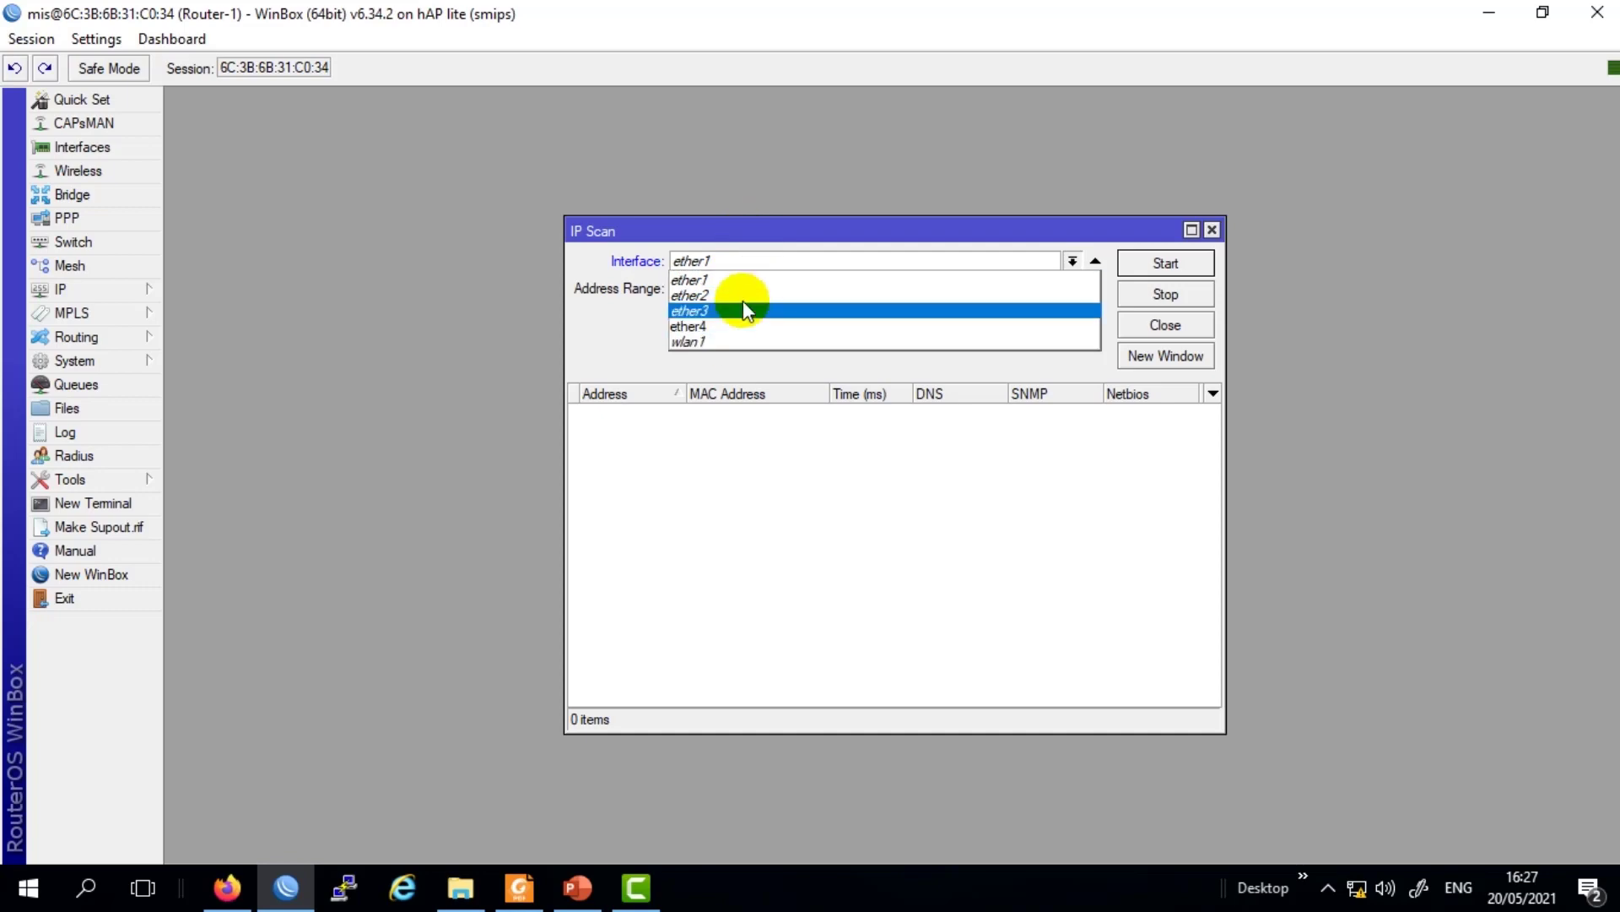
pyautogui.click(736, 329)
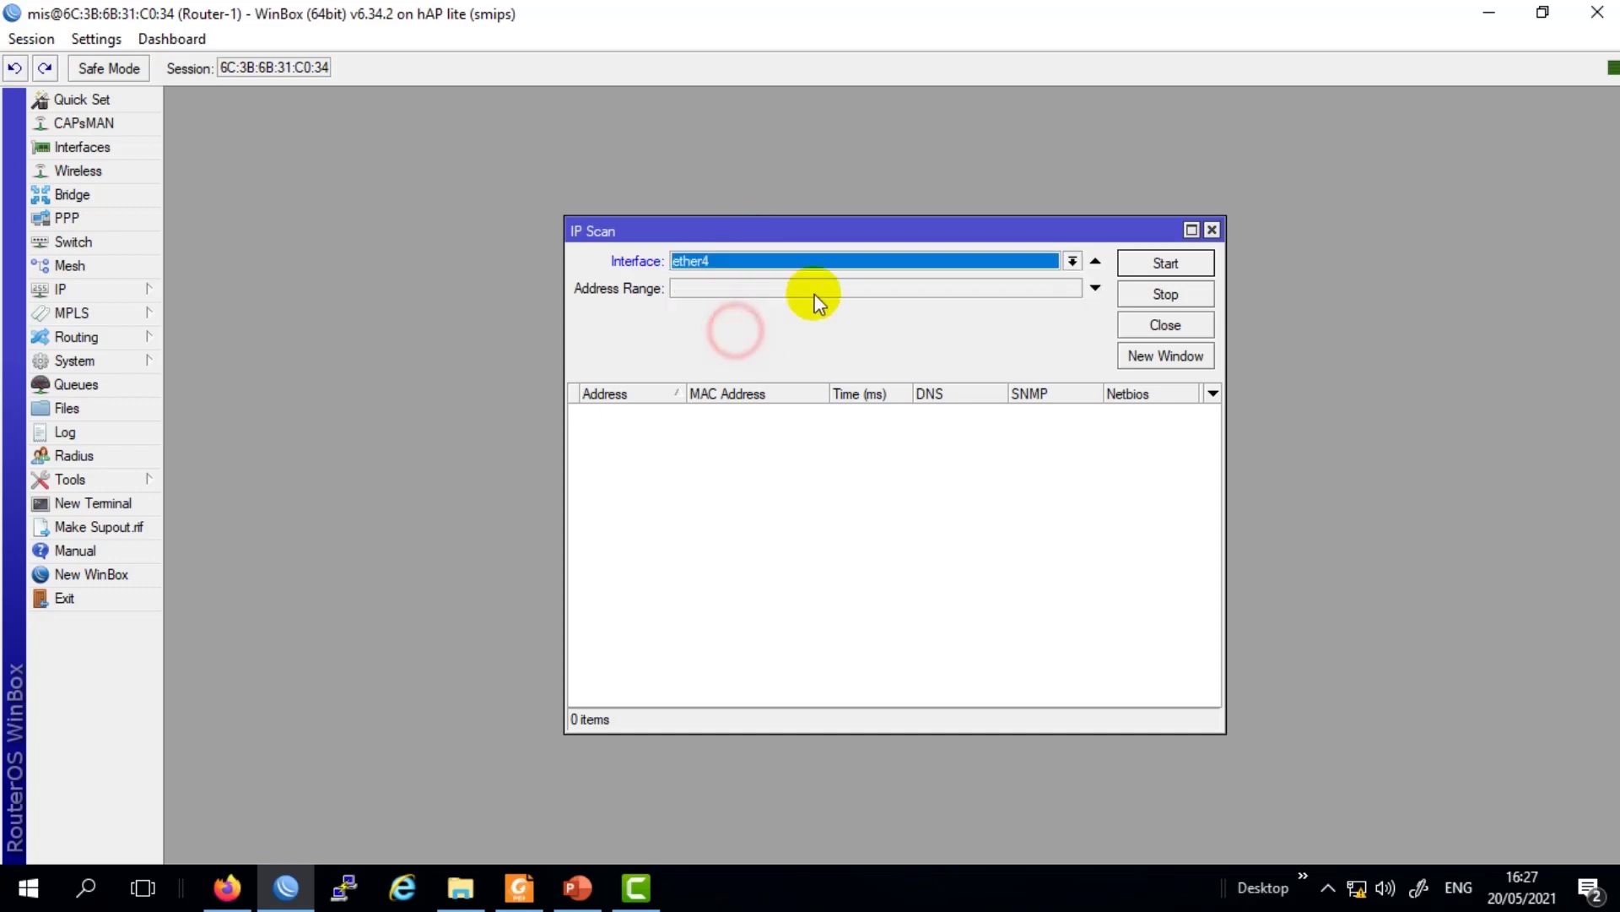
pyautogui.click(1163, 264)
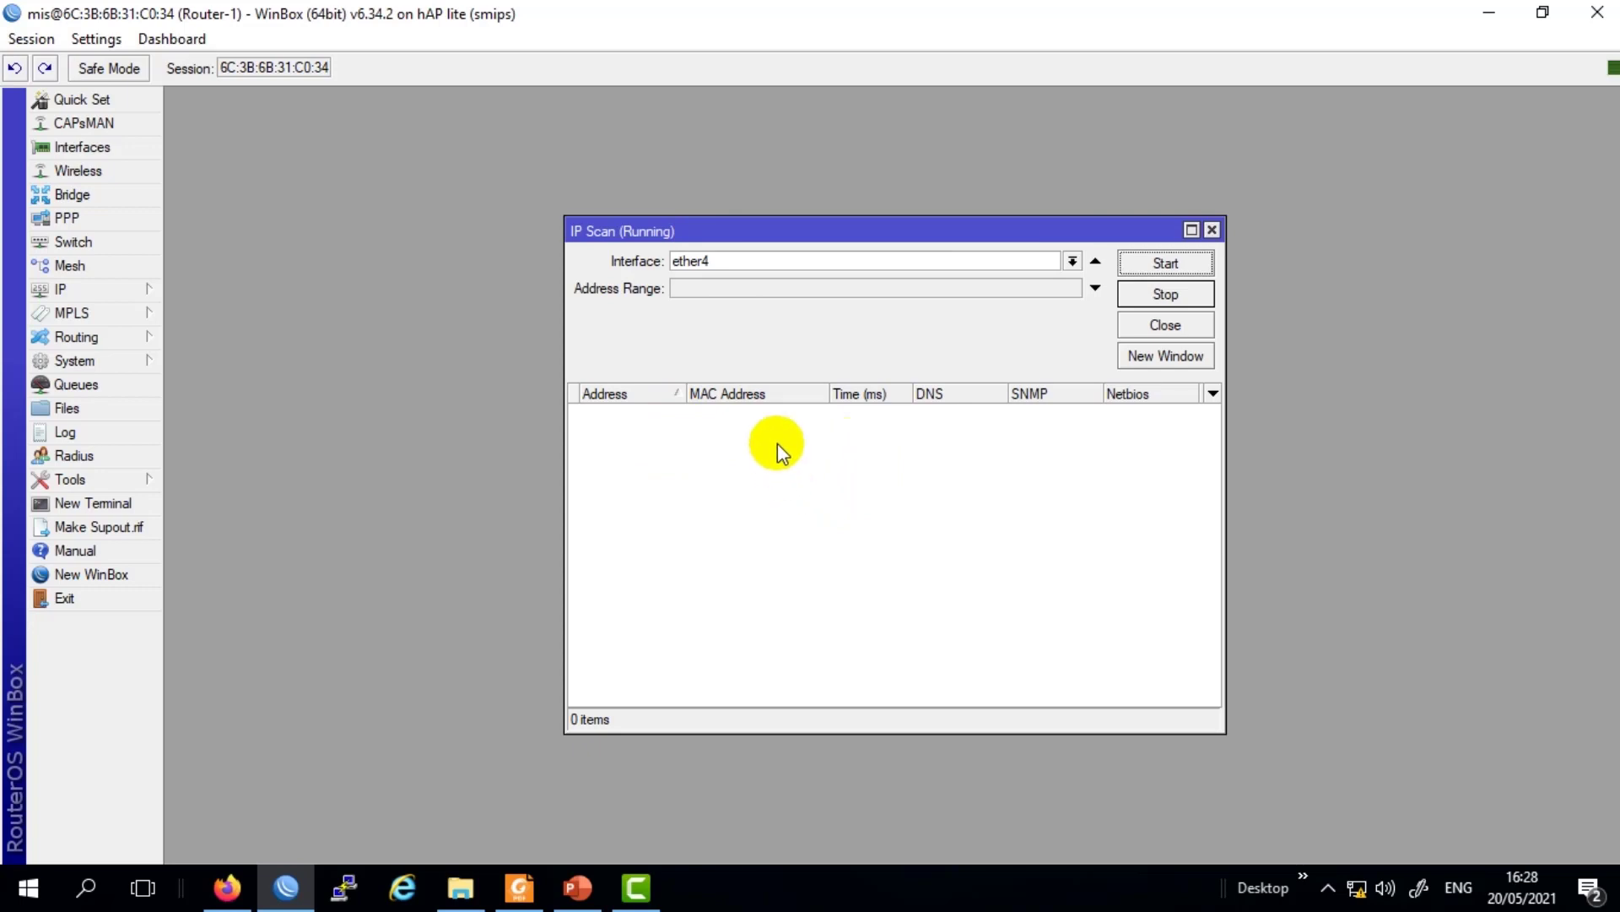
pyautogui.click(1213, 230)
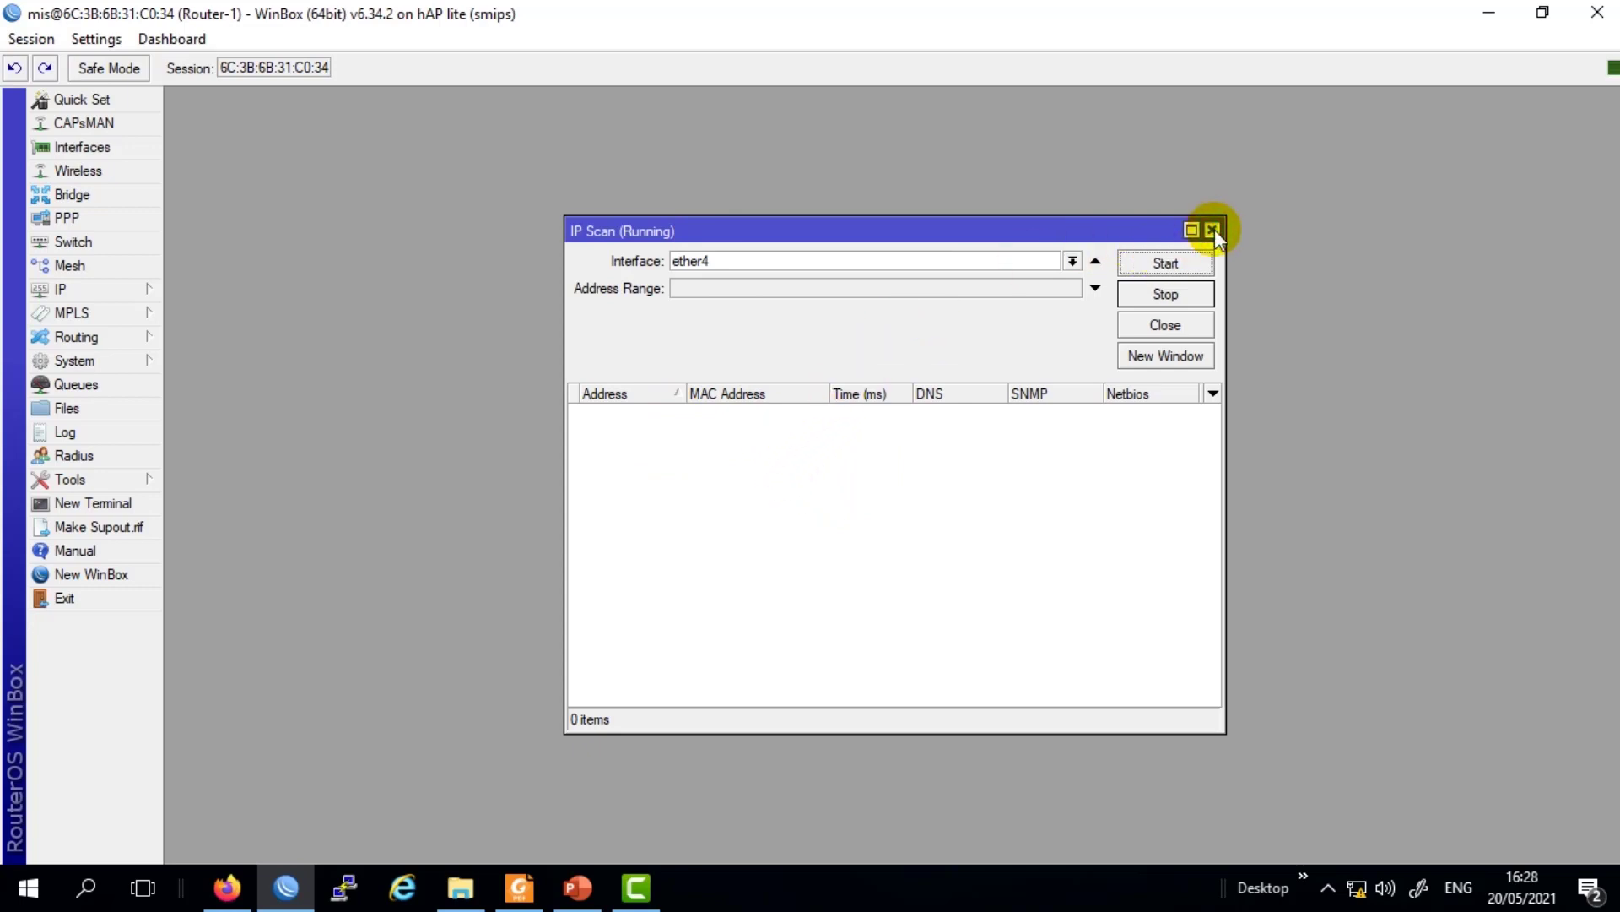
pyautogui.click(116, 488)
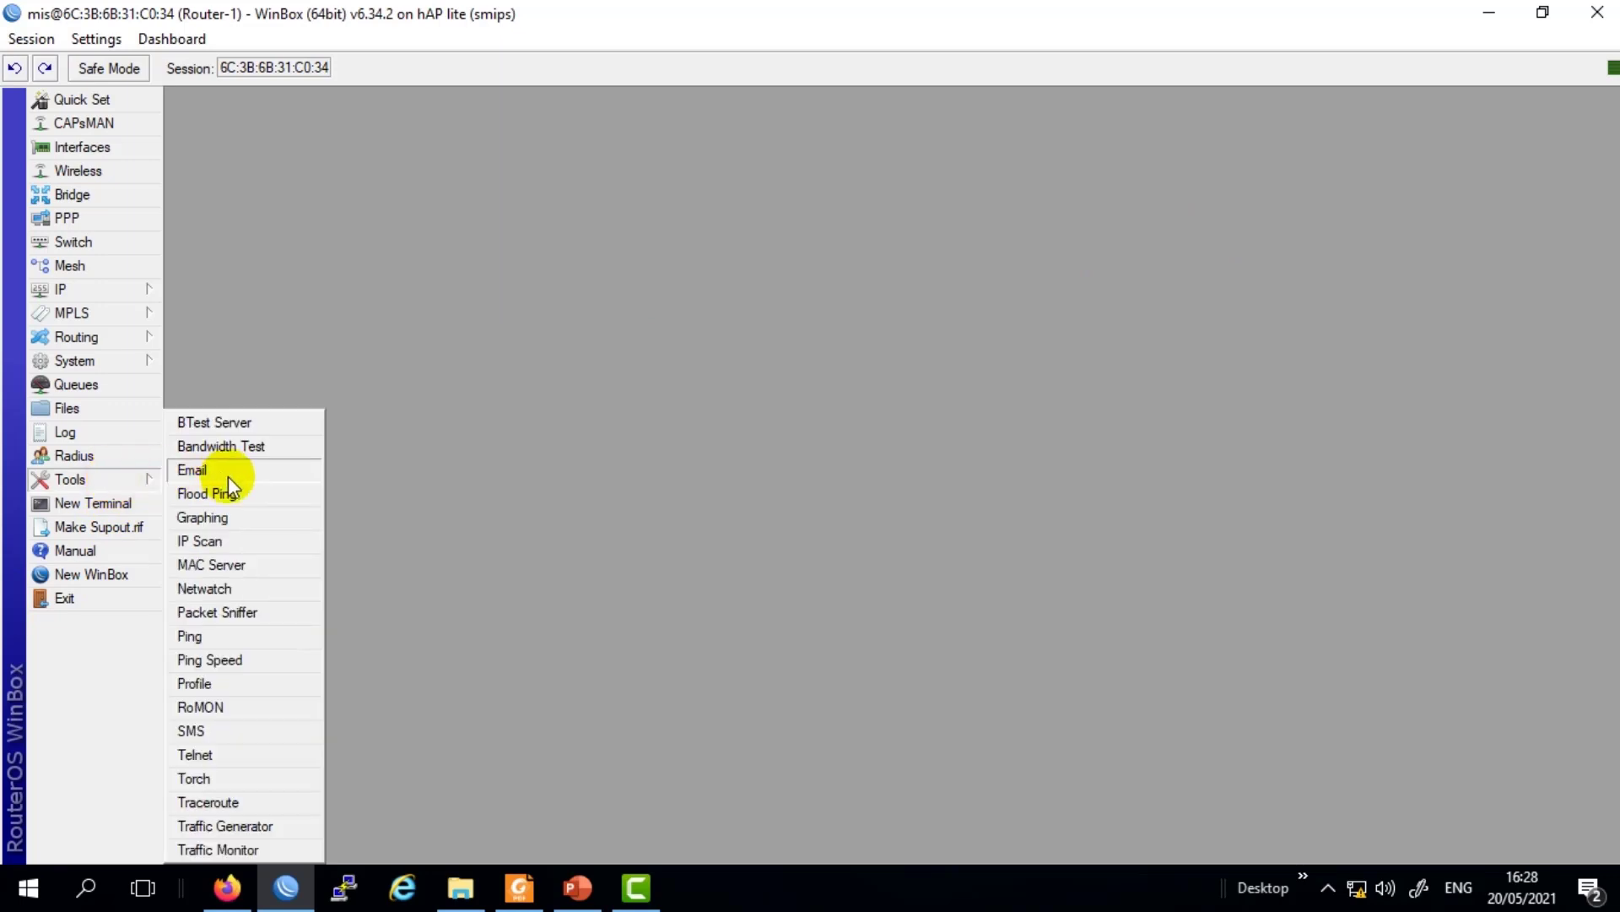
pyautogui.click(208, 804)
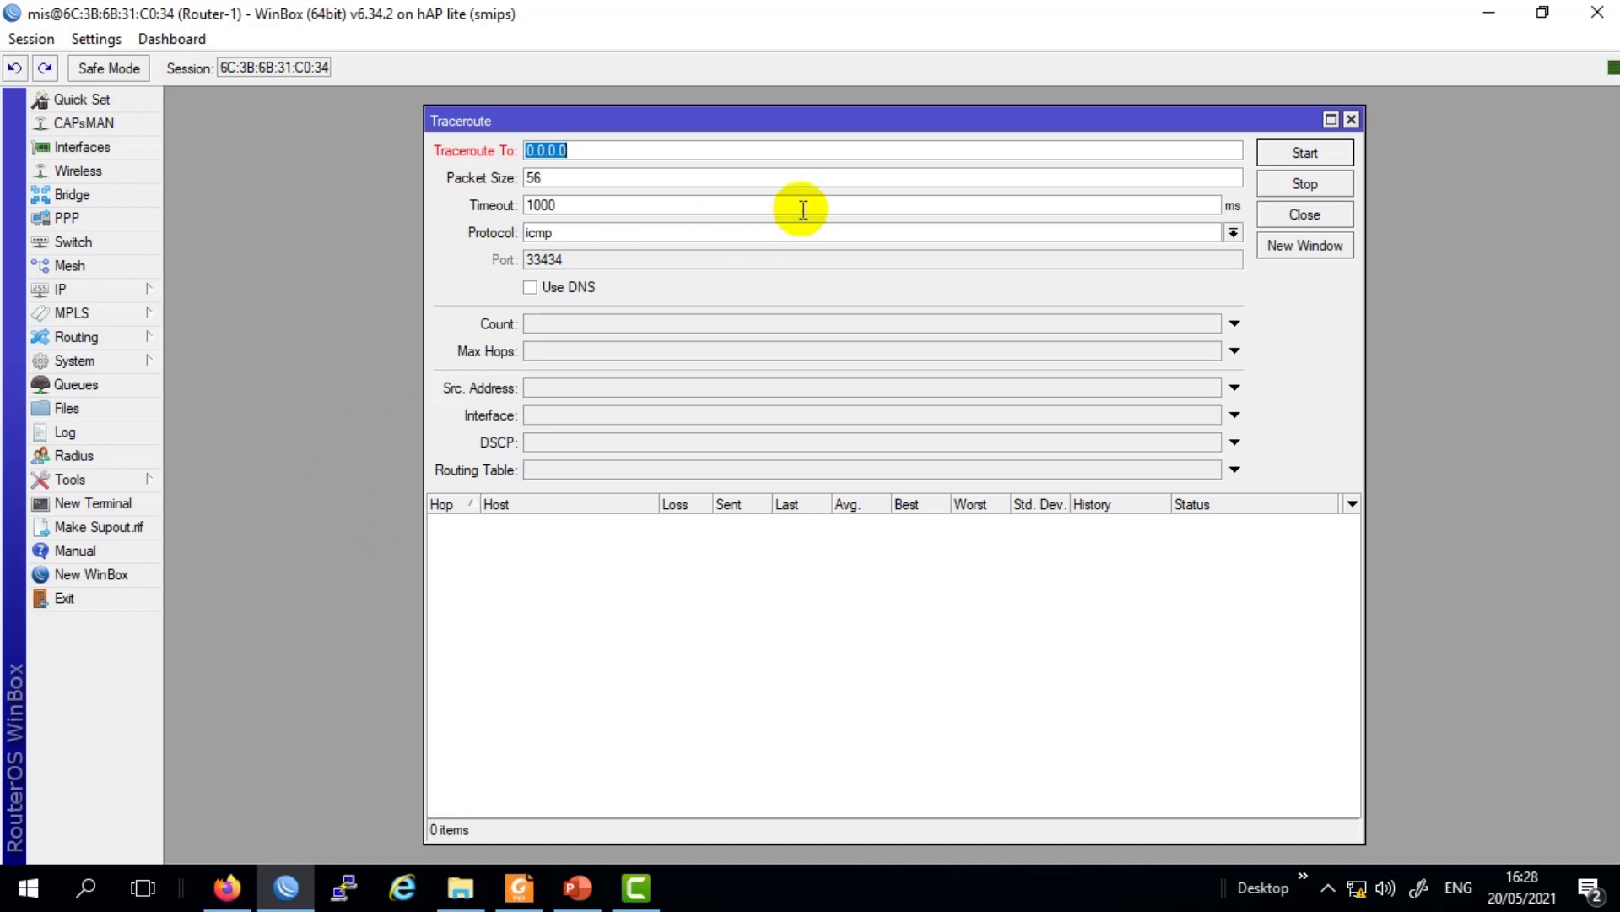
pyautogui.click(775, 145)
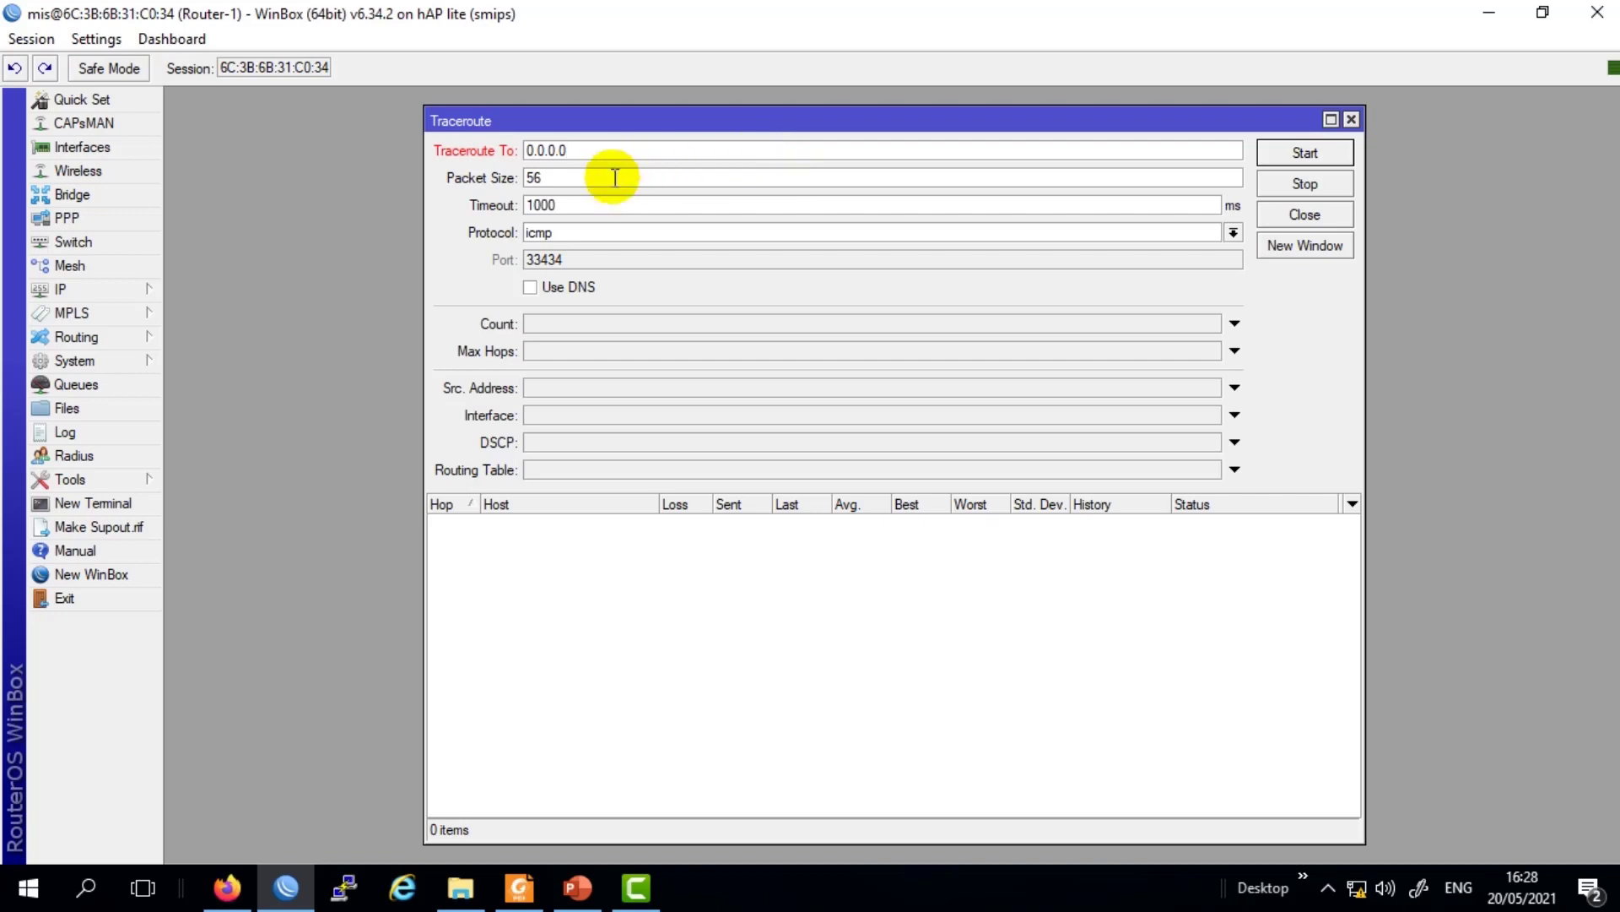
pyautogui.moveTo(584, 154); pyautogui.dragTo(519, 152)
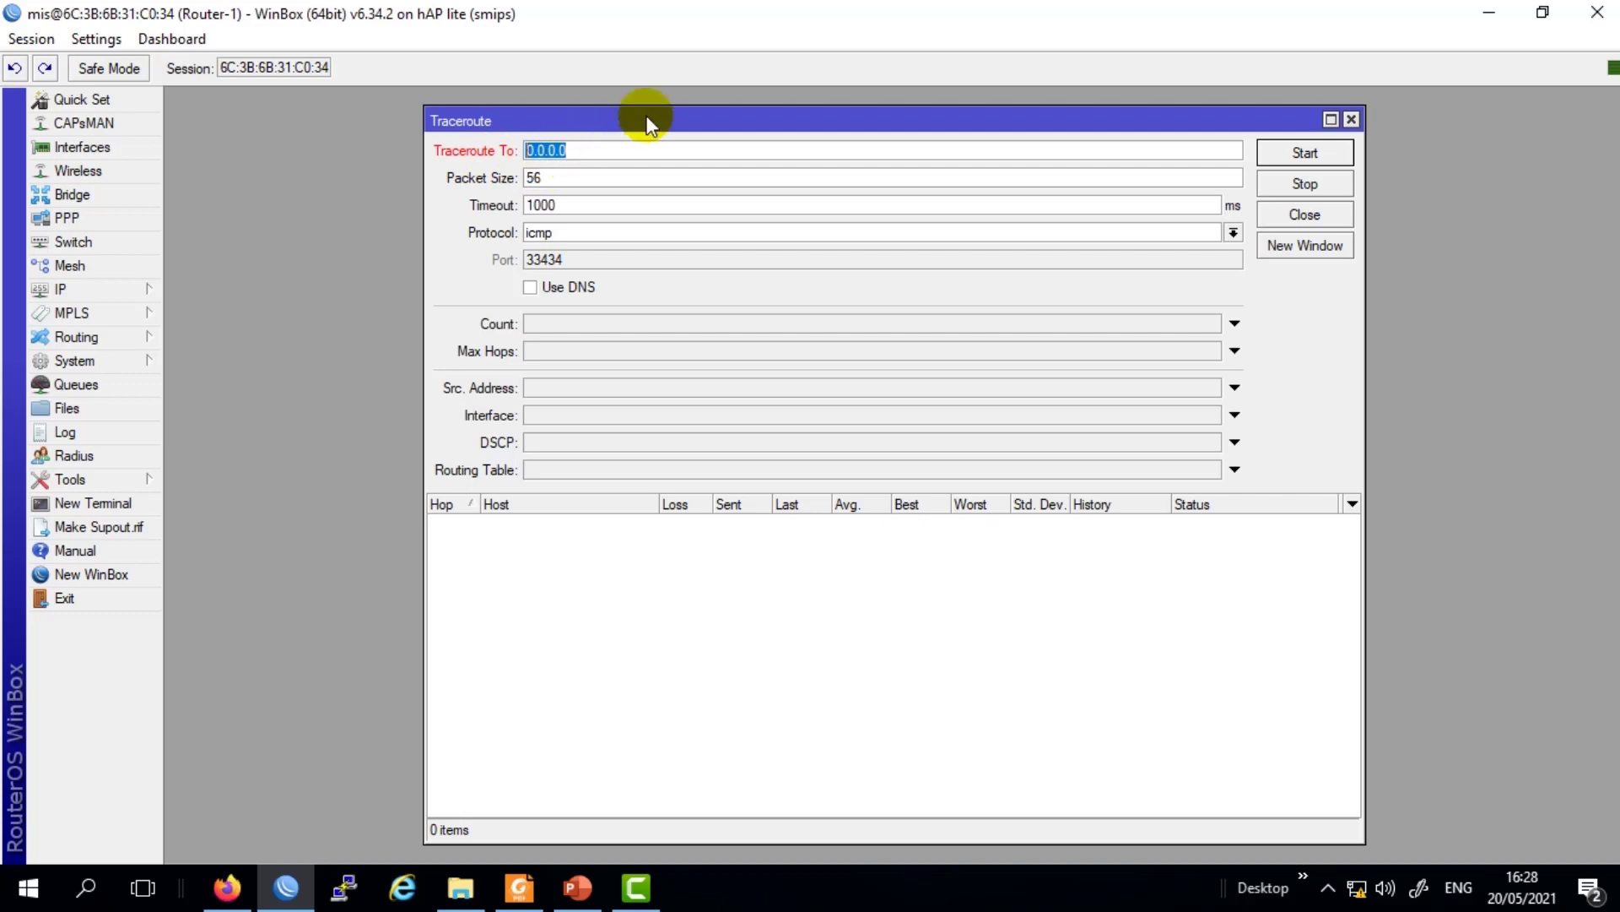
pyautogui.write('www.google.com')
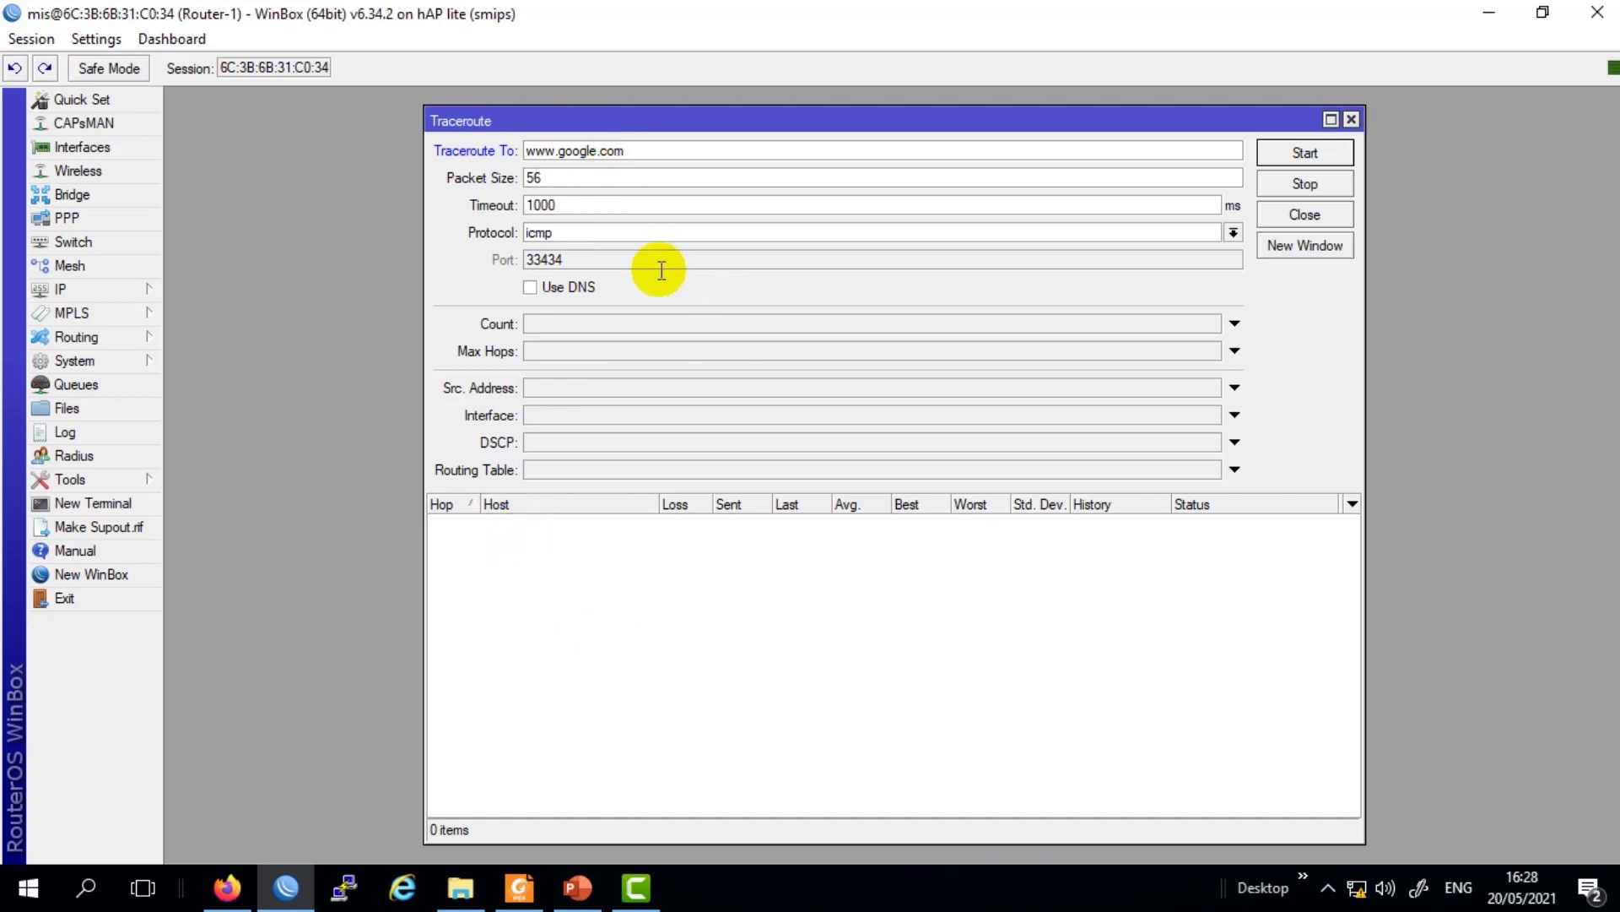
pyautogui.moveTo(701, 119); pyautogui.dragTo(687, 110)
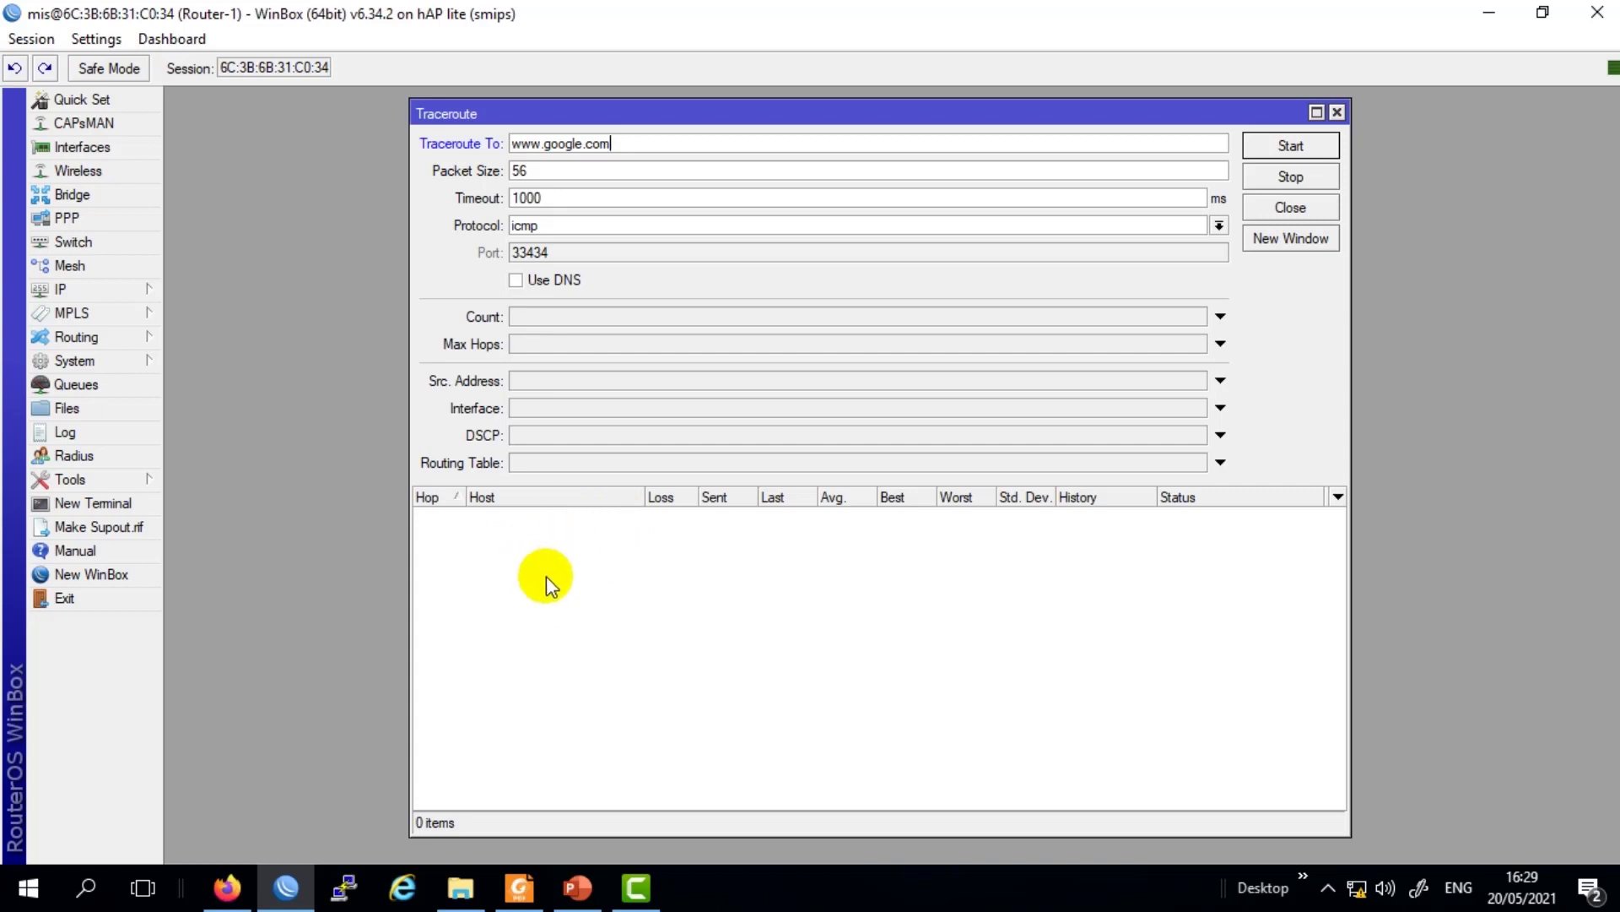
pyautogui.click(588, 578)
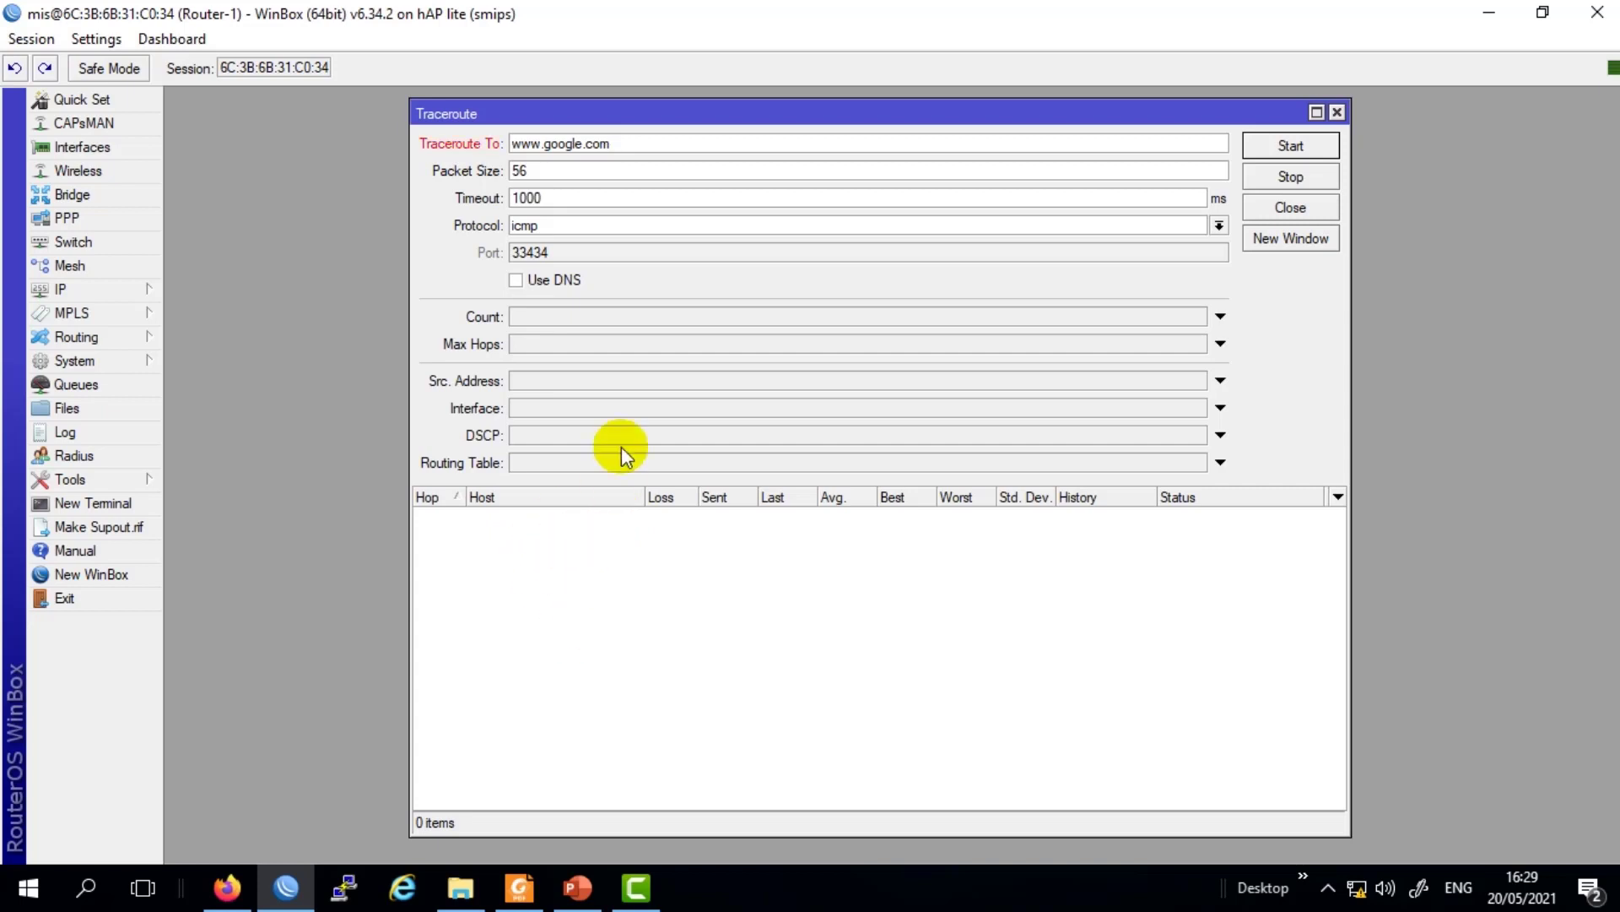
pyautogui.click(654, 142)
pyautogui.moveTo(651, 140); pyautogui.dragTo(445, 140)
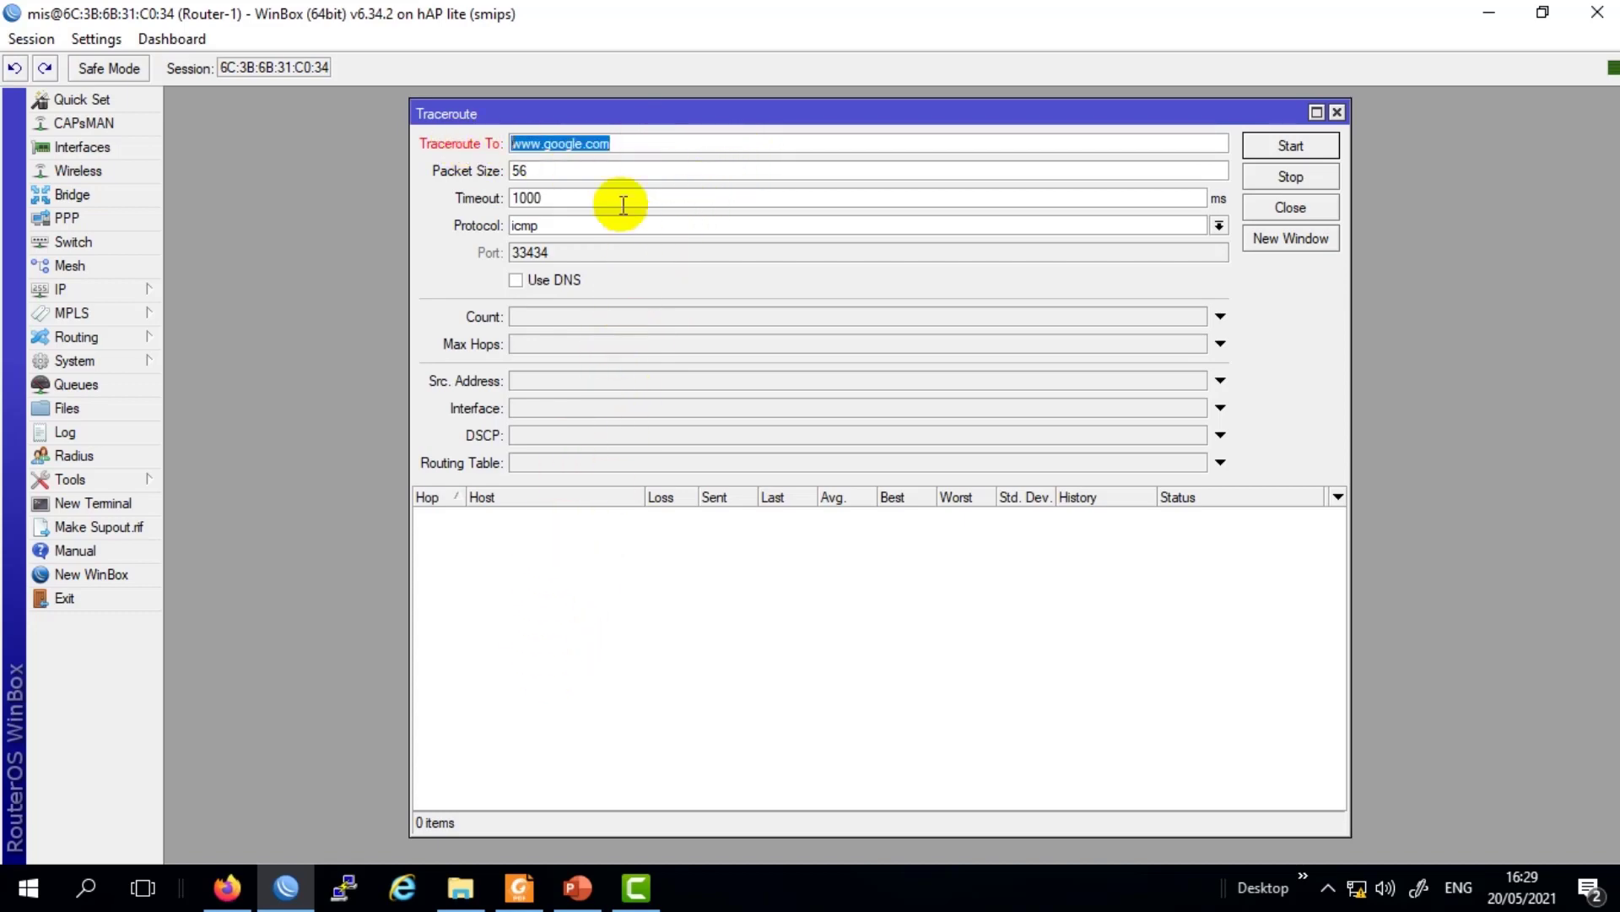
pyautogui.moveTo(636, 143); pyautogui.dragTo(559, 146)
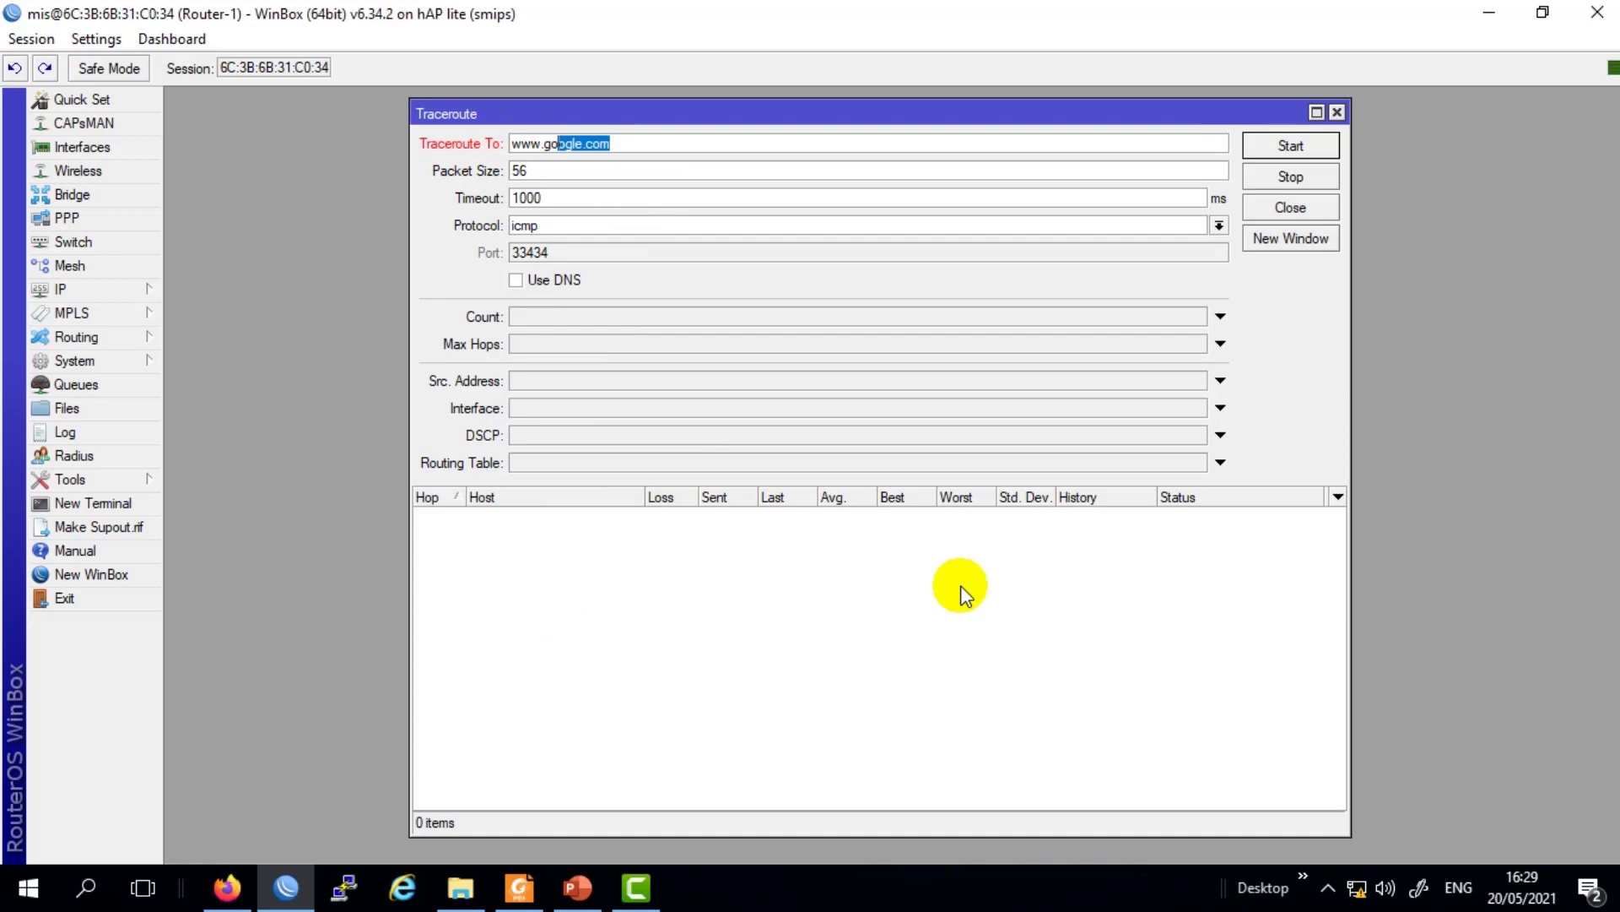
pyautogui.click(628, 145)
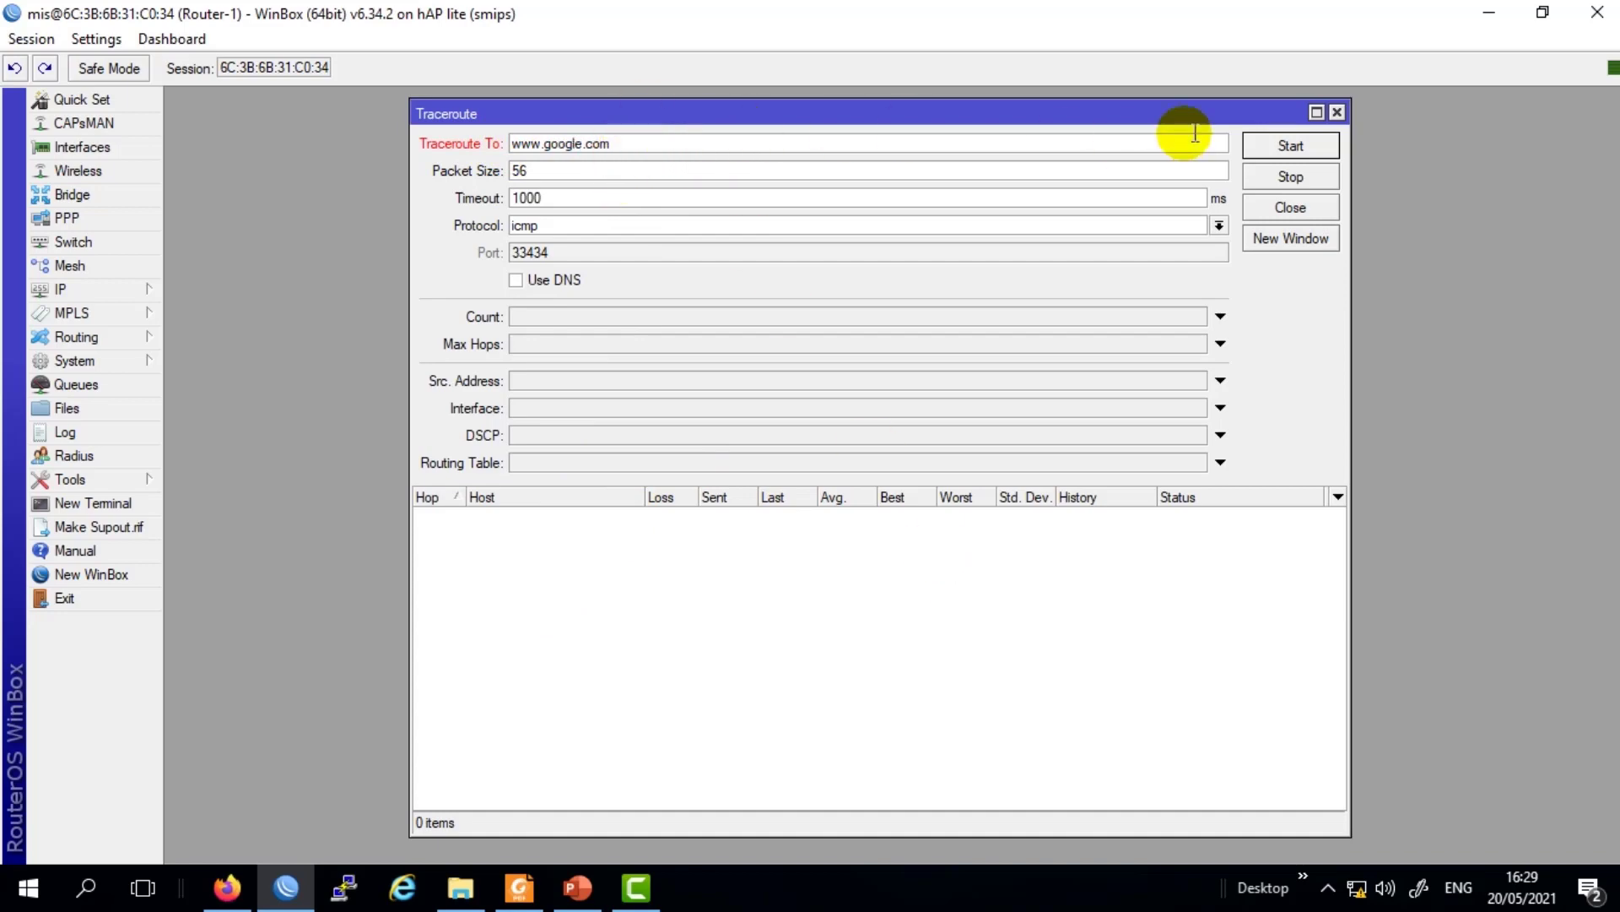
pyautogui.click(1340, 111)
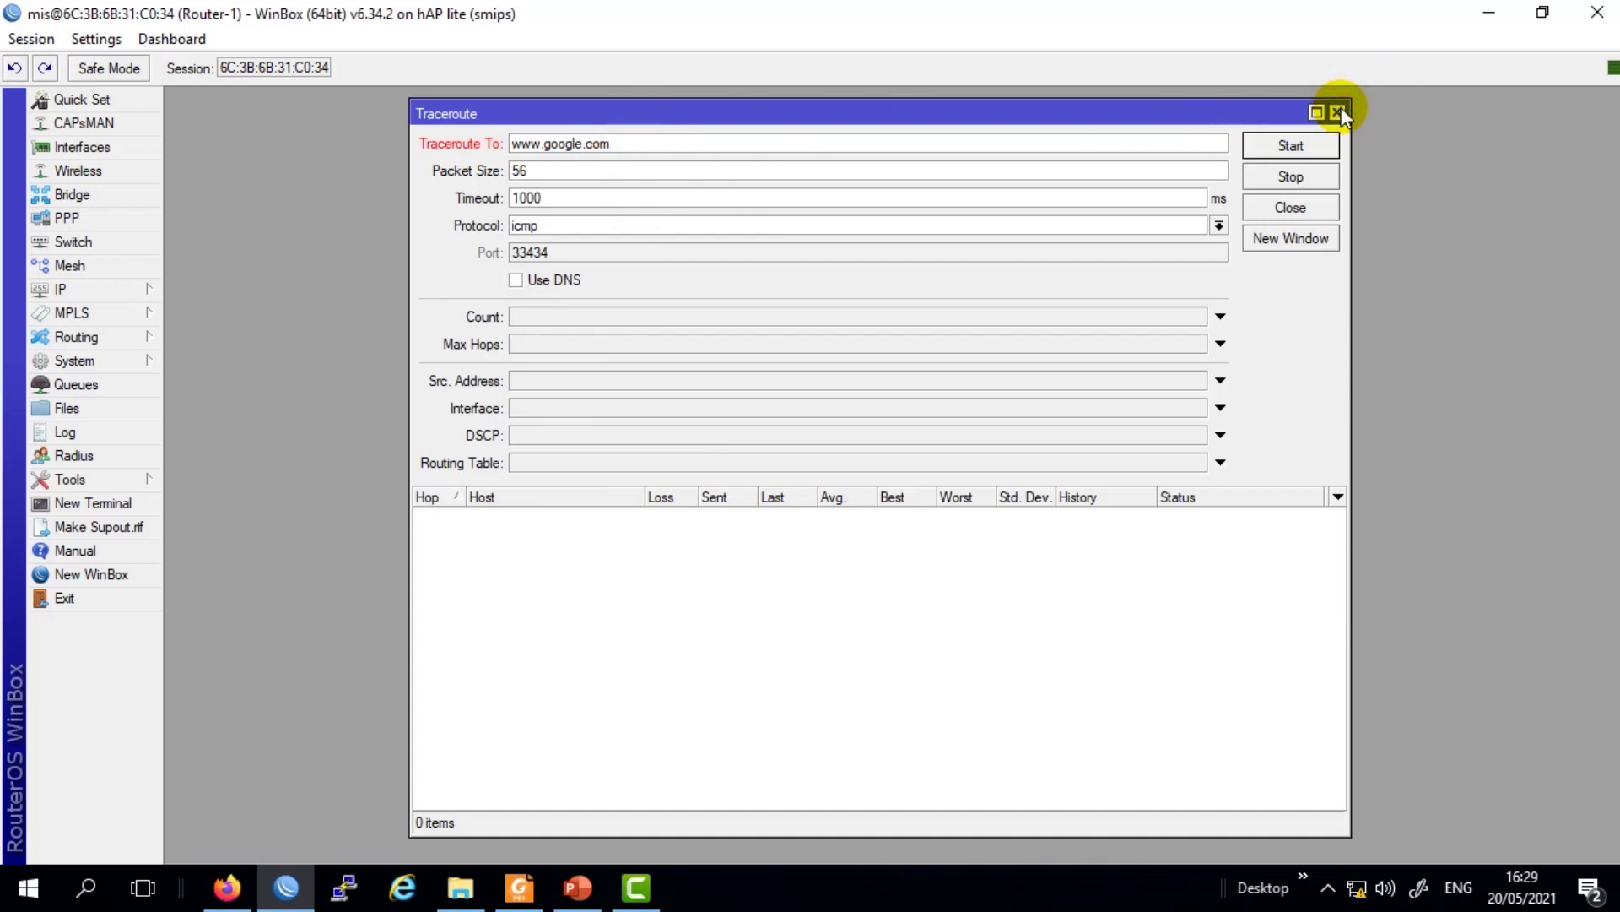